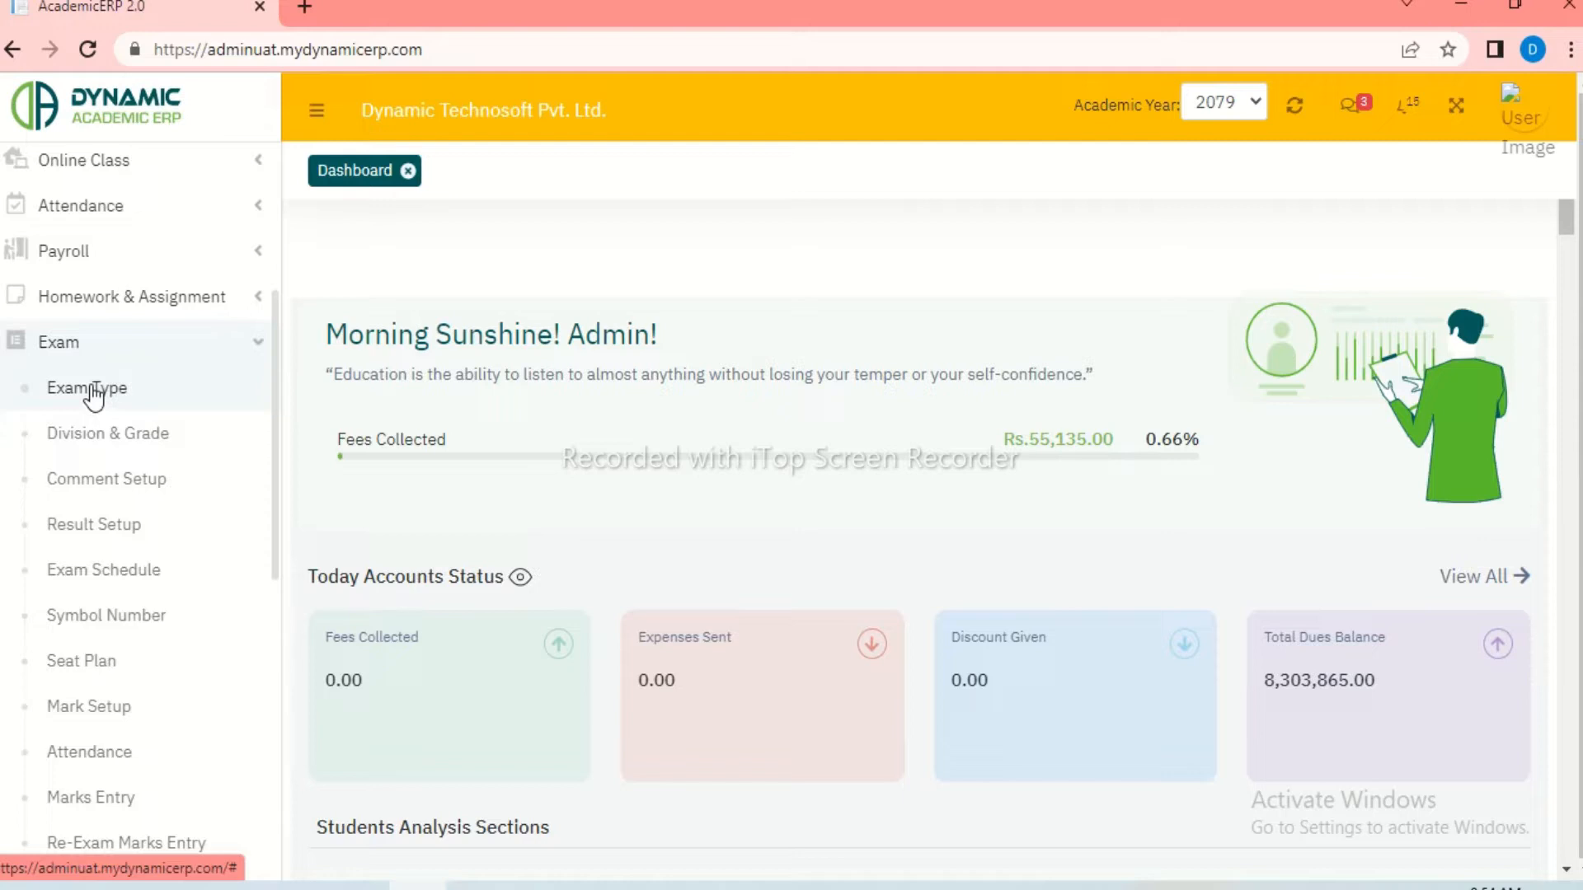
Step: Open the exam type list and bring up the 1st Term Examination record for editing to examine its result date fields
{"action": "left_click", "coordinate": [95, 396]}
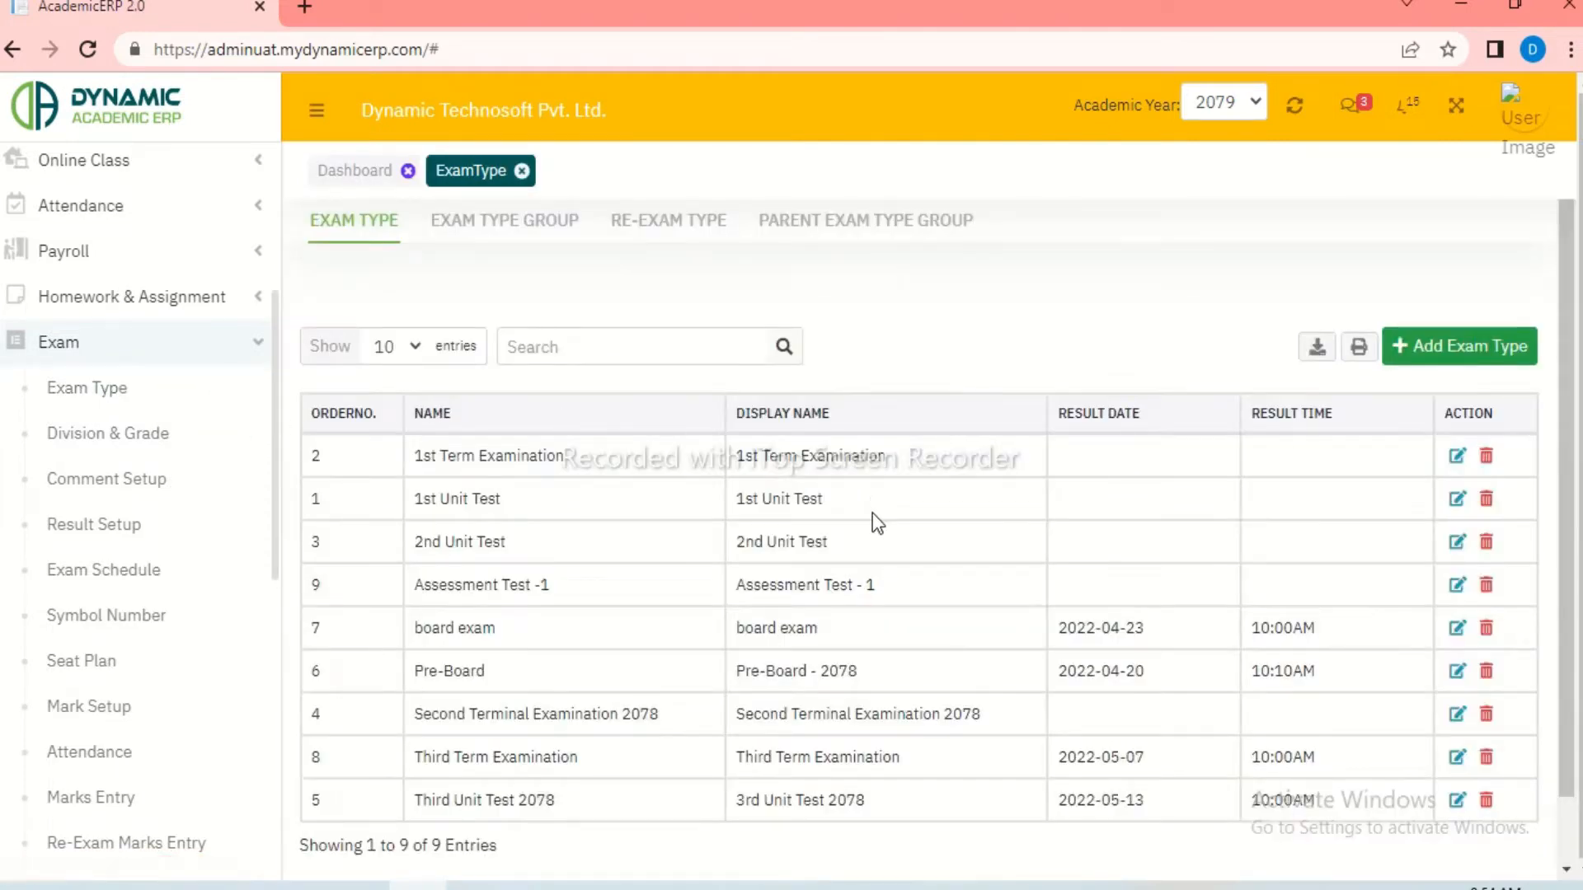
{"action": "scroll", "coordinate": [794, 571], "scroll_direction": "down", "scroll_amount": 1}
{"action": "scroll", "coordinate": [794, 571], "scroll_direction": "up", "scroll_amount": 1}
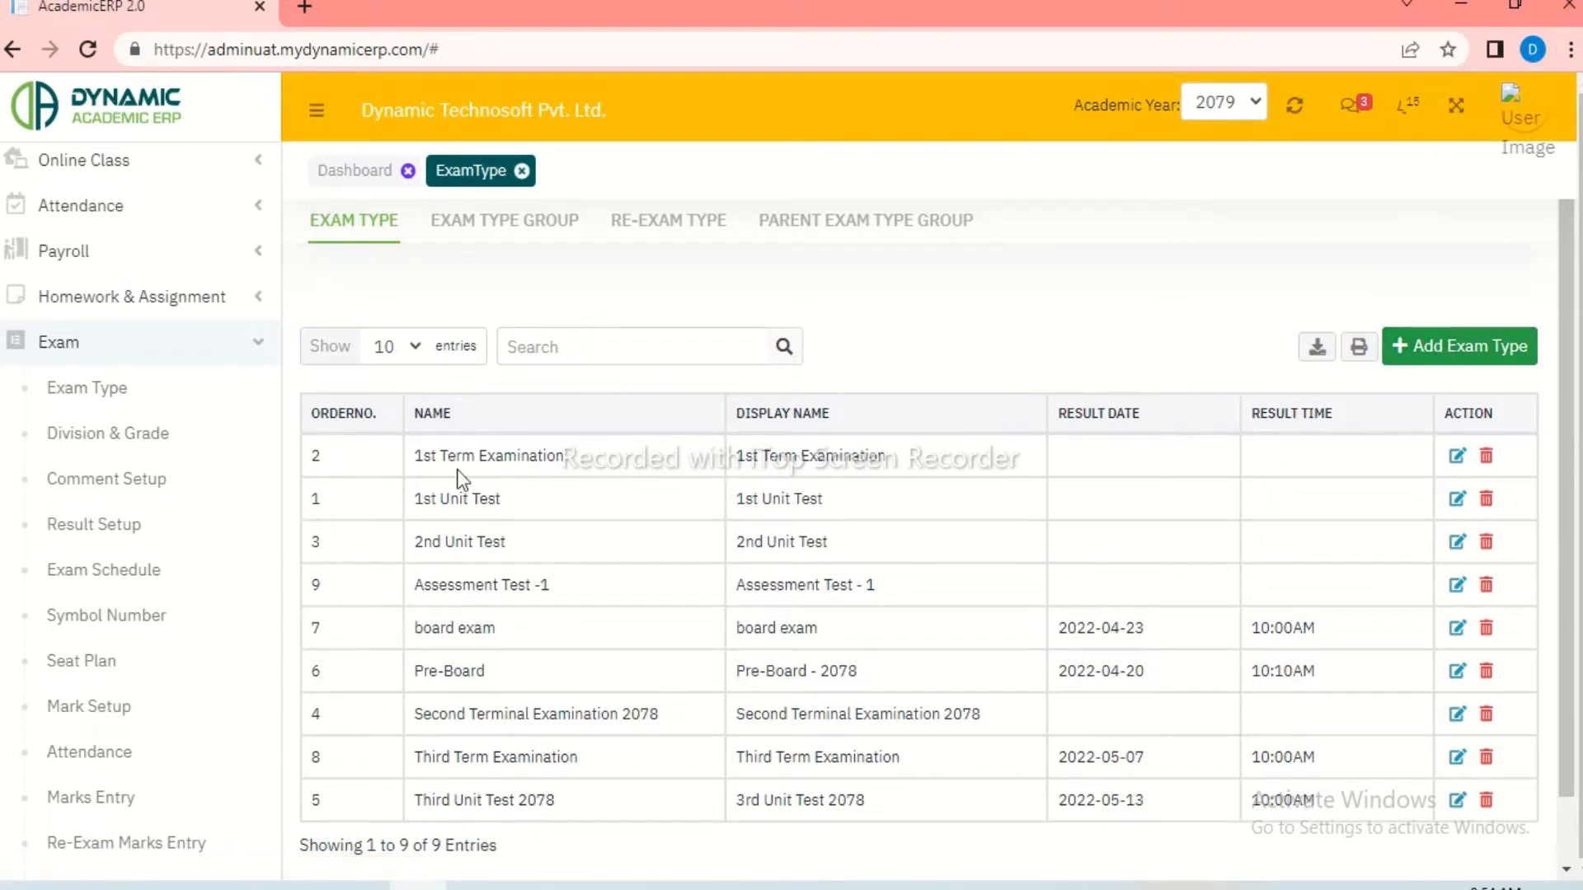
{"action": "left_click", "coordinate": [1453, 455]}
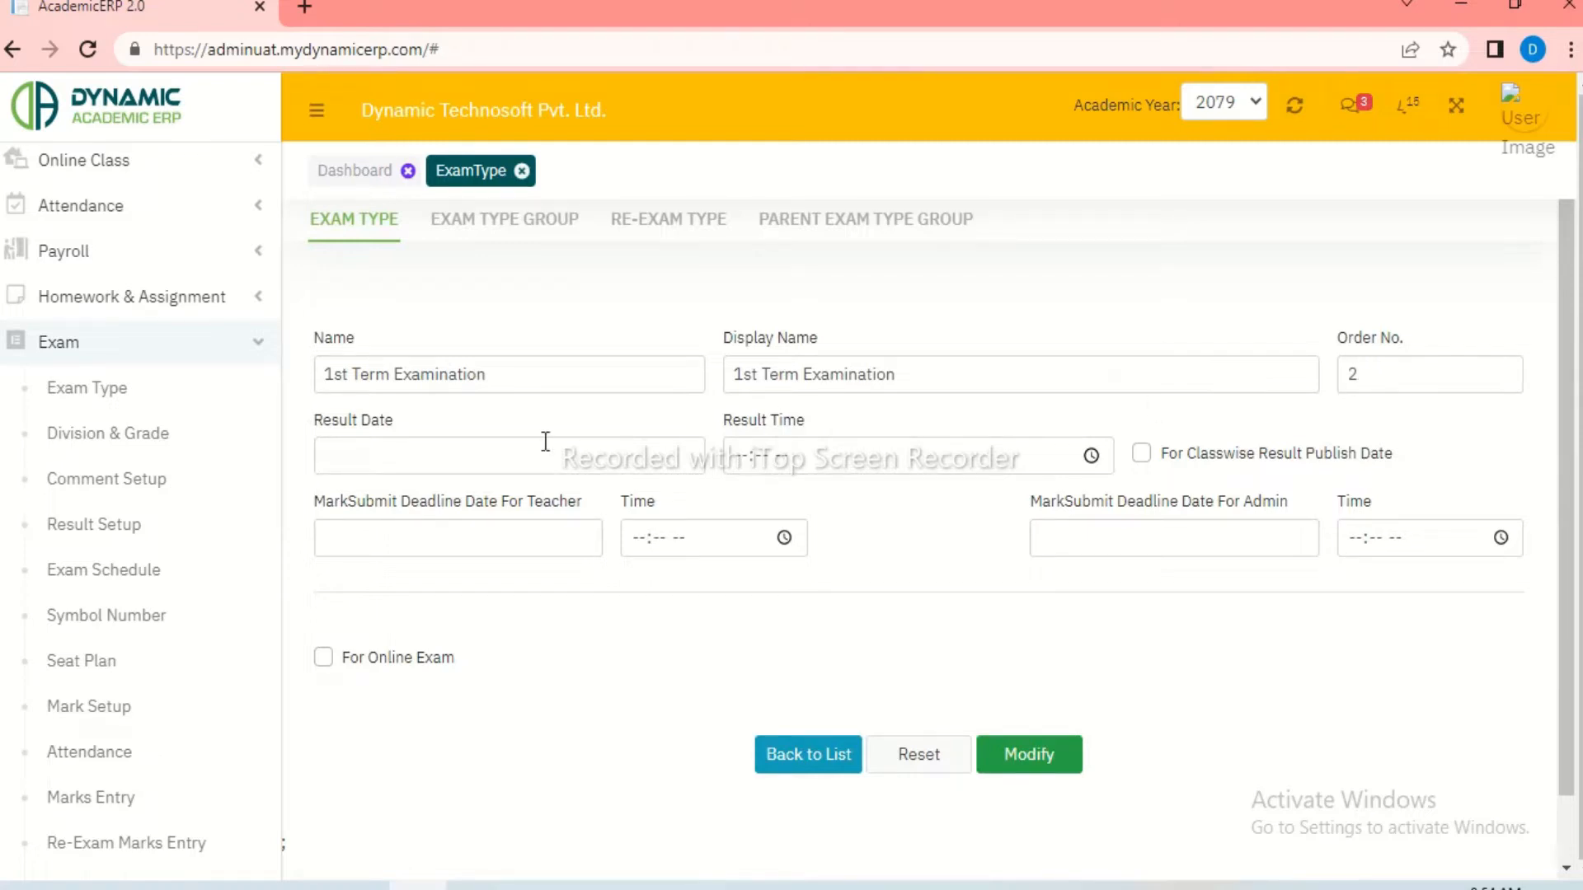
{"action": "left_click", "coordinate": [396, 446]}
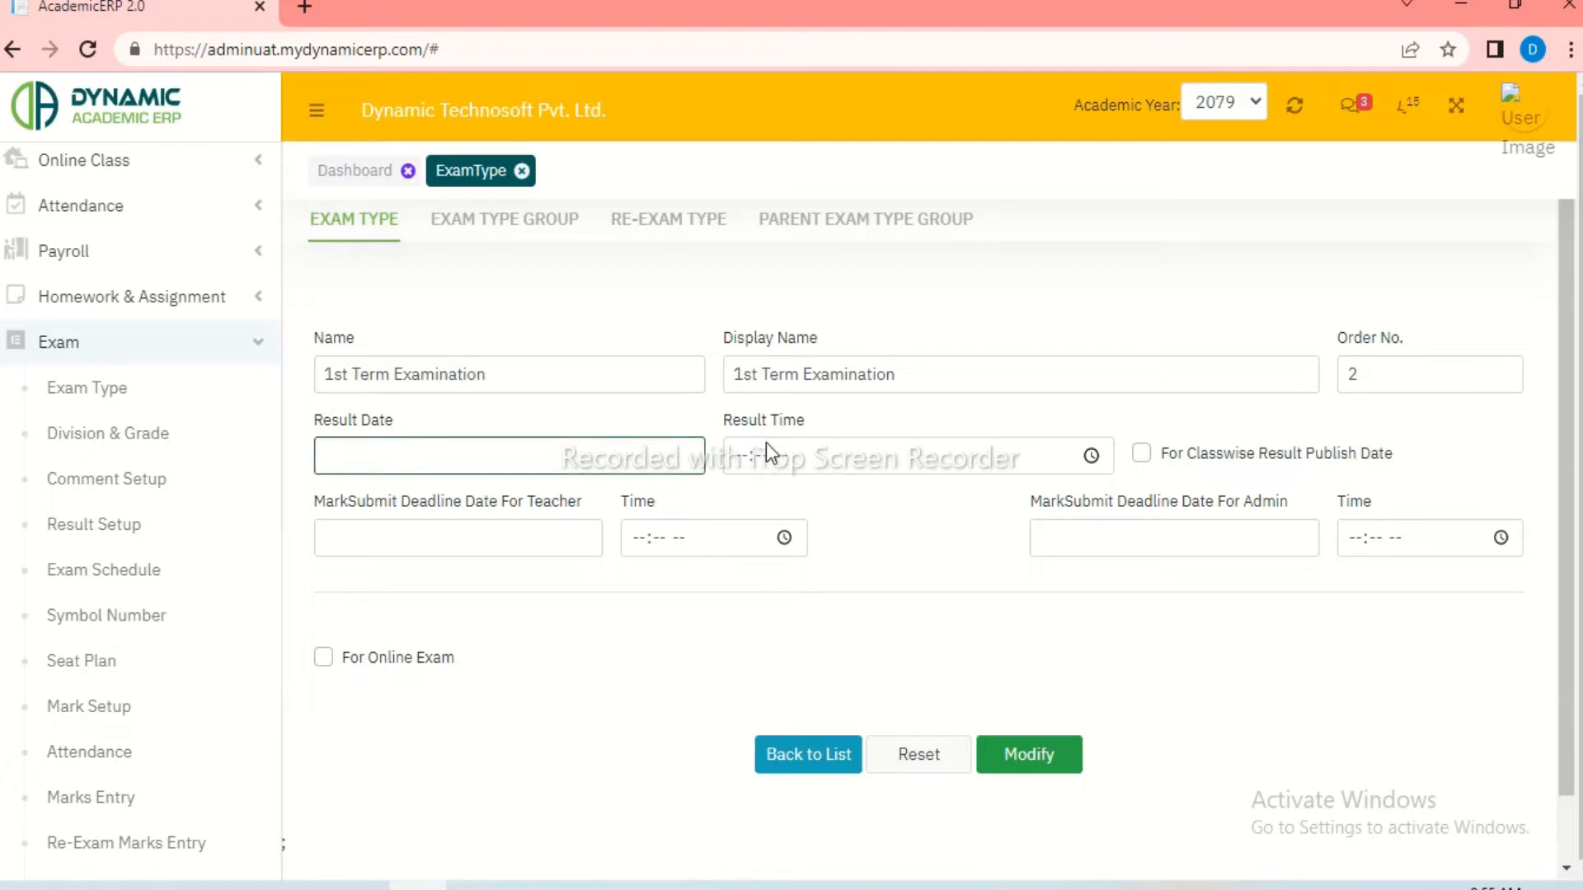
Step: Try the class-wise result publish date option with the L.K.G. class, turn it off and return to the exam type list
{"action": "left_click", "coordinate": [1138, 454]}
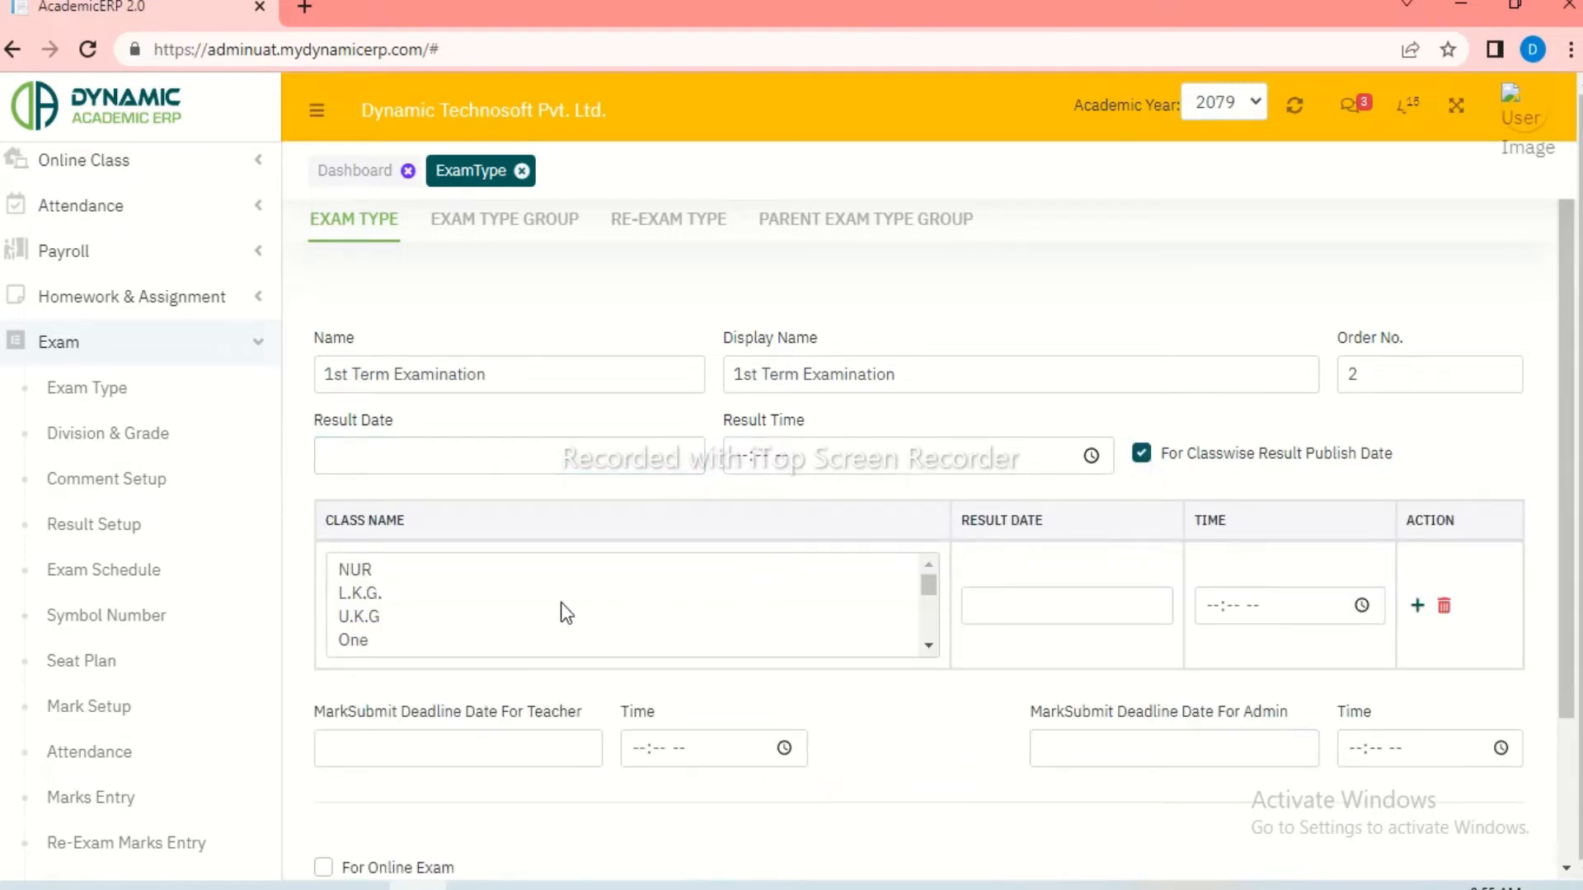
{"action": "left_click", "coordinate": [346, 569]}
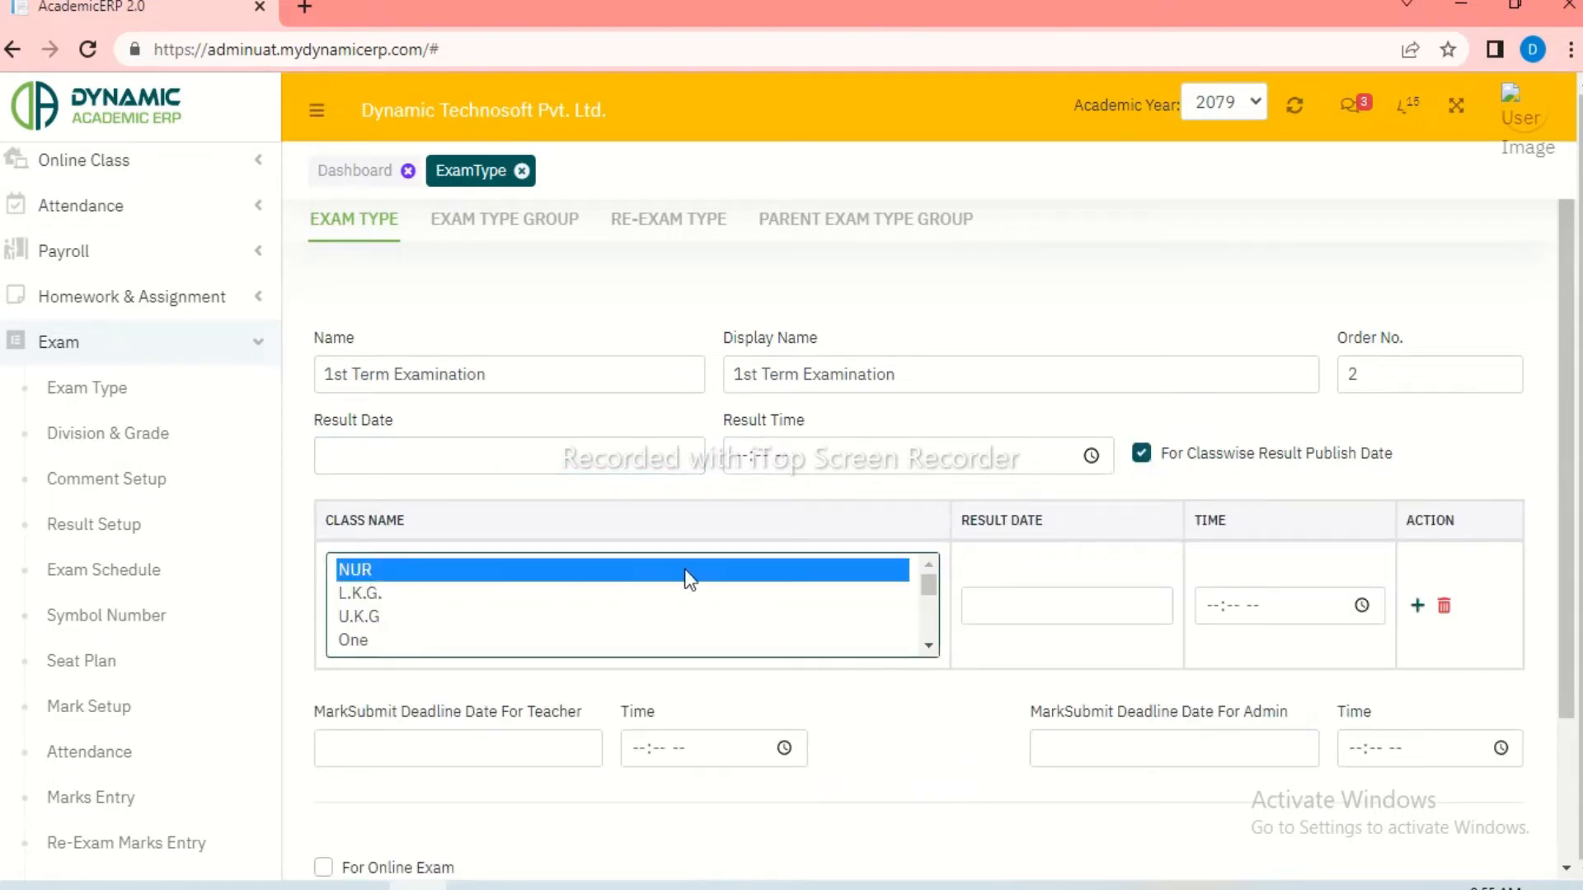
{"action": "left_click", "coordinate": [400, 593]}
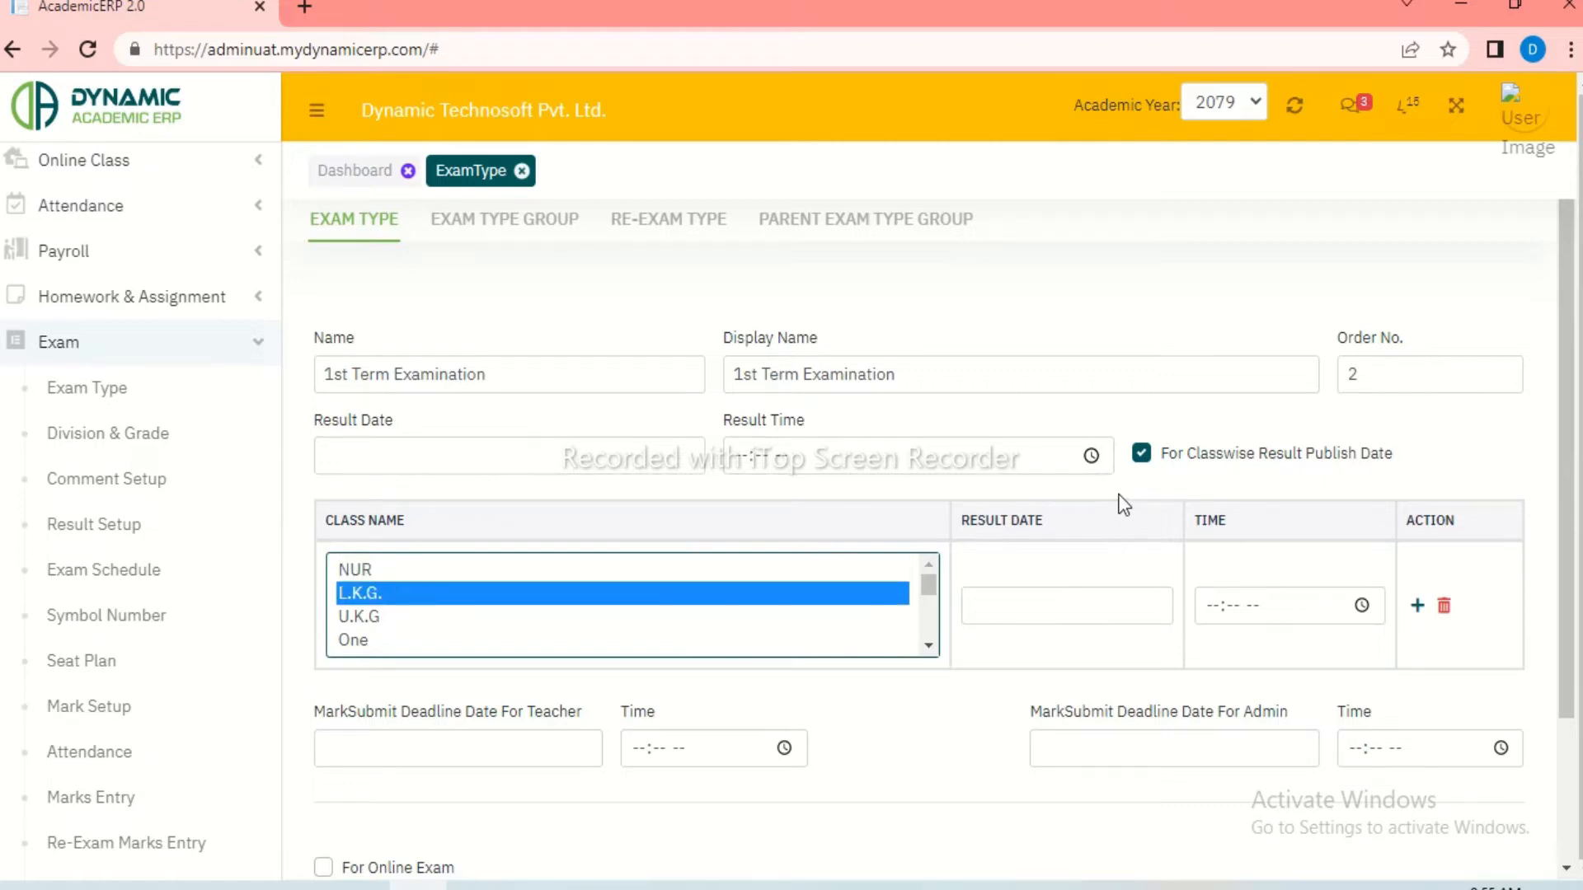
{"action": "left_click", "coordinate": [1142, 454]}
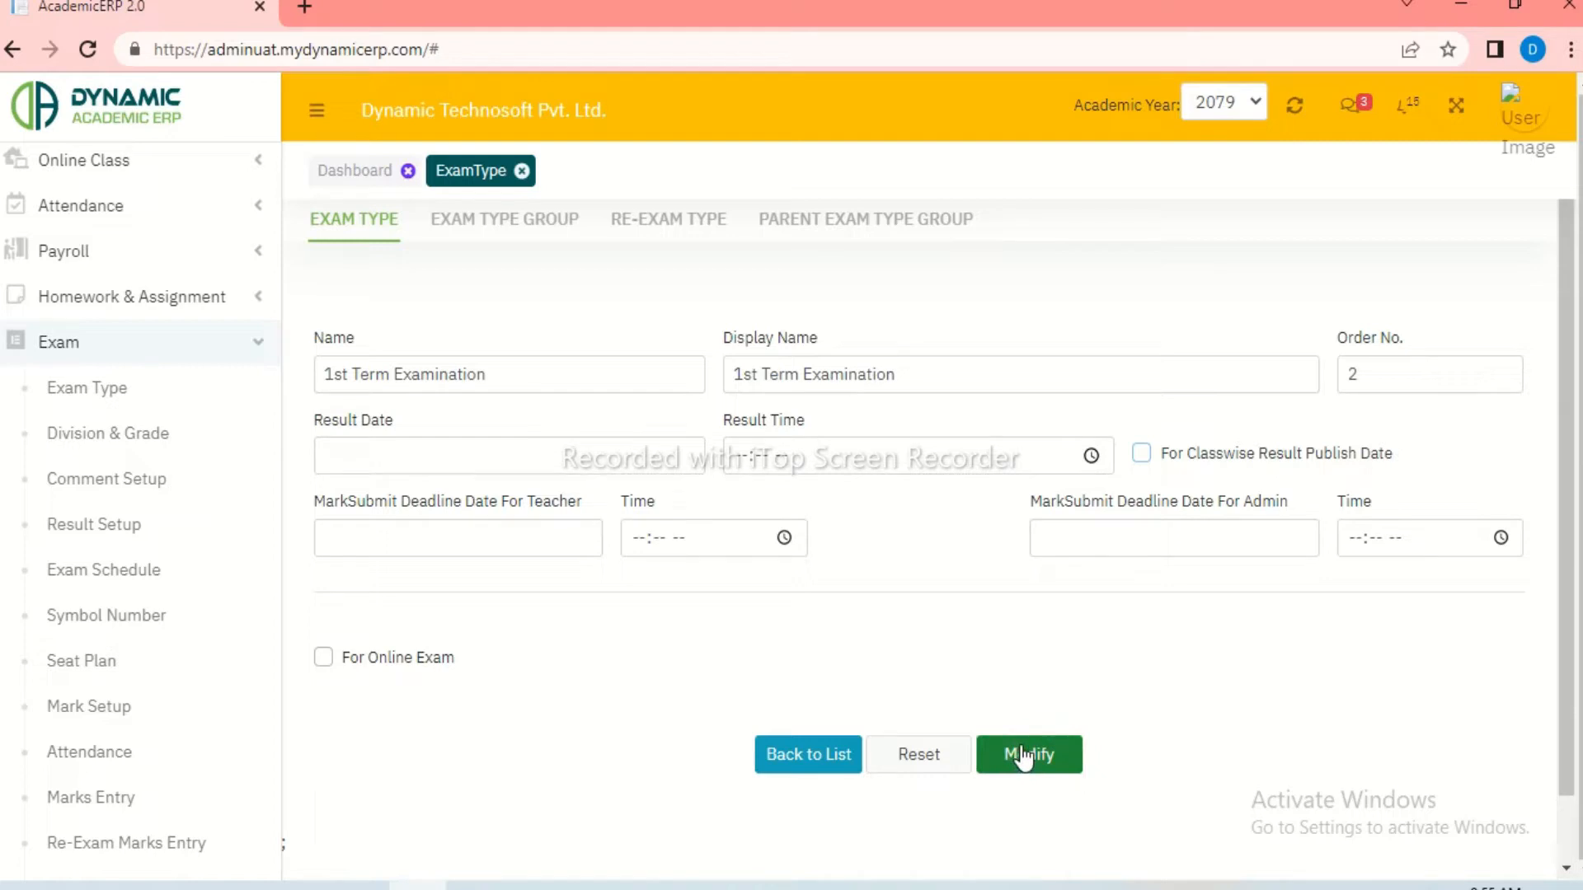
{"action": "left_click", "coordinate": [824, 755]}
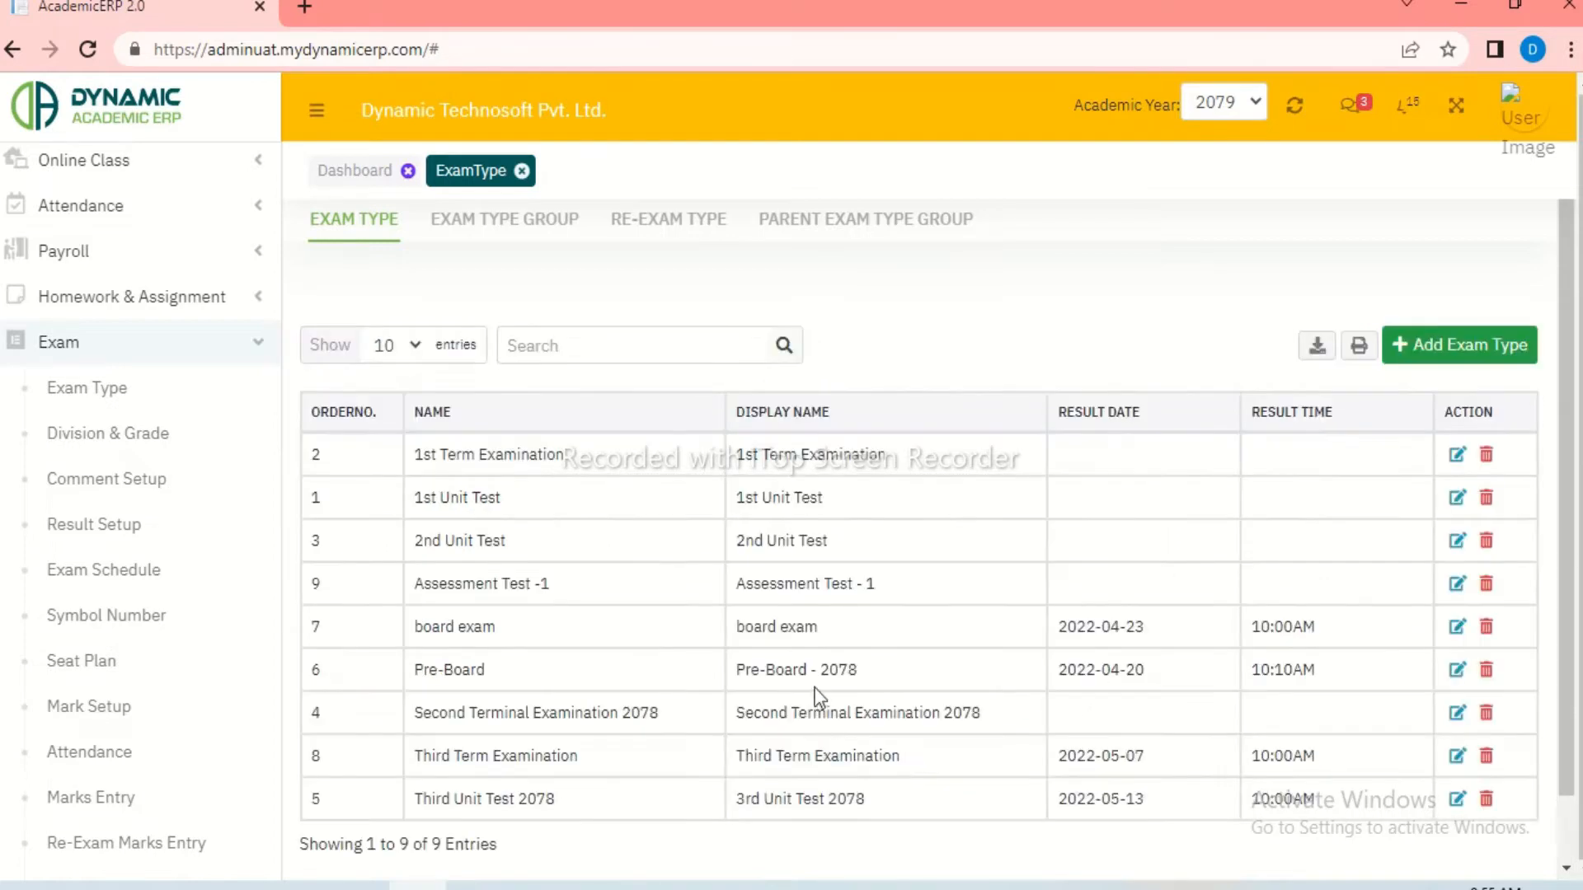
Step: Open a blank exam type form and examine its name, order number and result date fields
{"action": "left_click", "coordinate": [1467, 347]}
{"action": "left_click", "coordinate": [613, 371]}
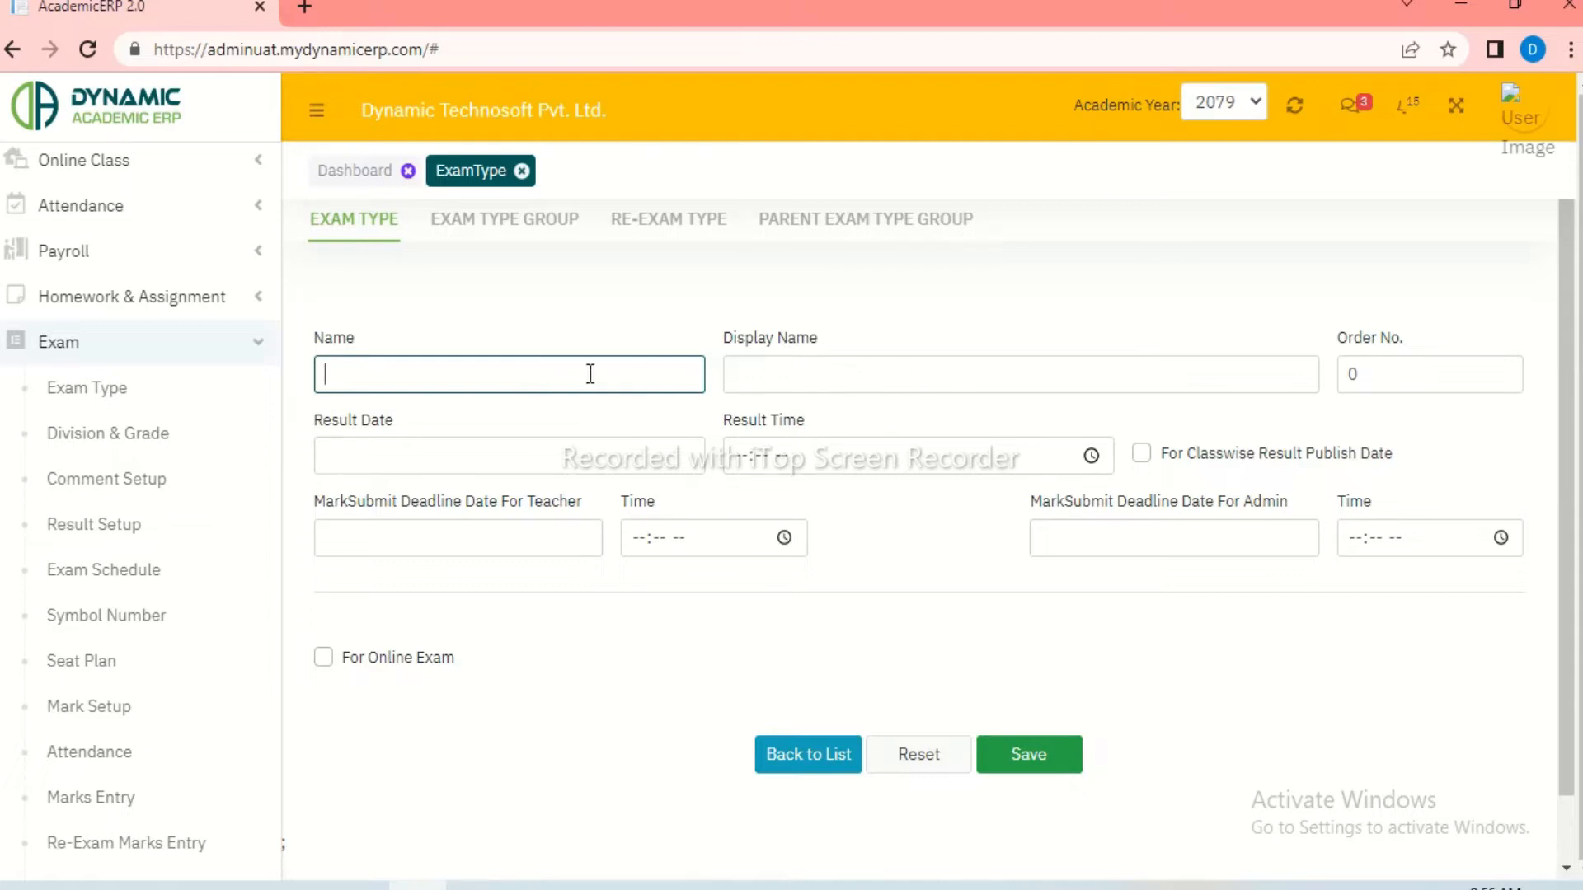
{"action": "left_click", "coordinate": [1382, 373]}
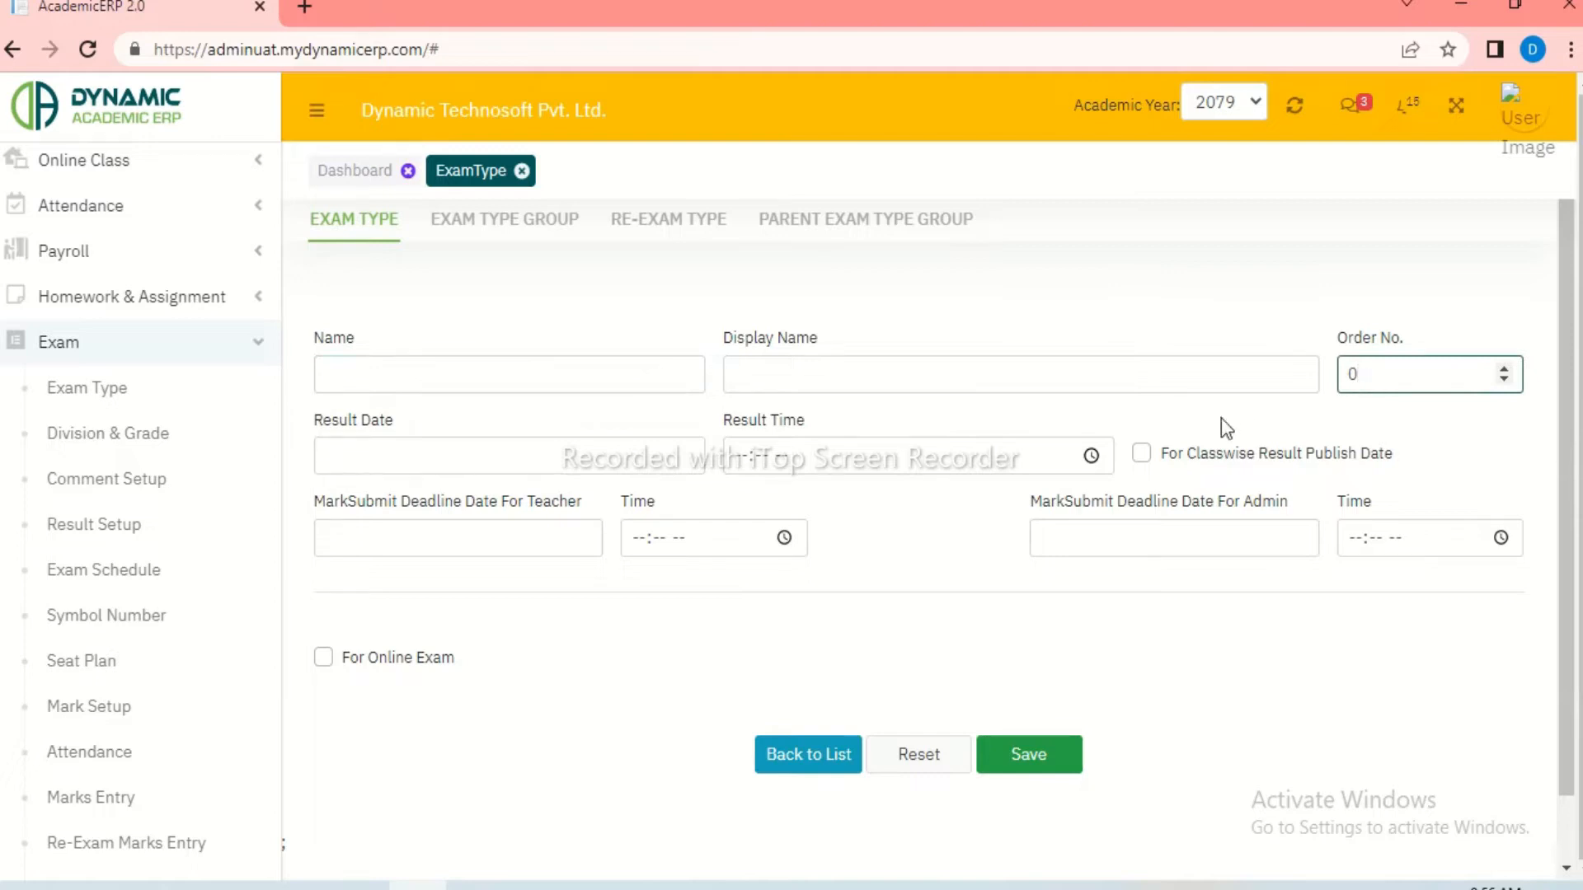
{"action": "left_click", "coordinate": [436, 461]}
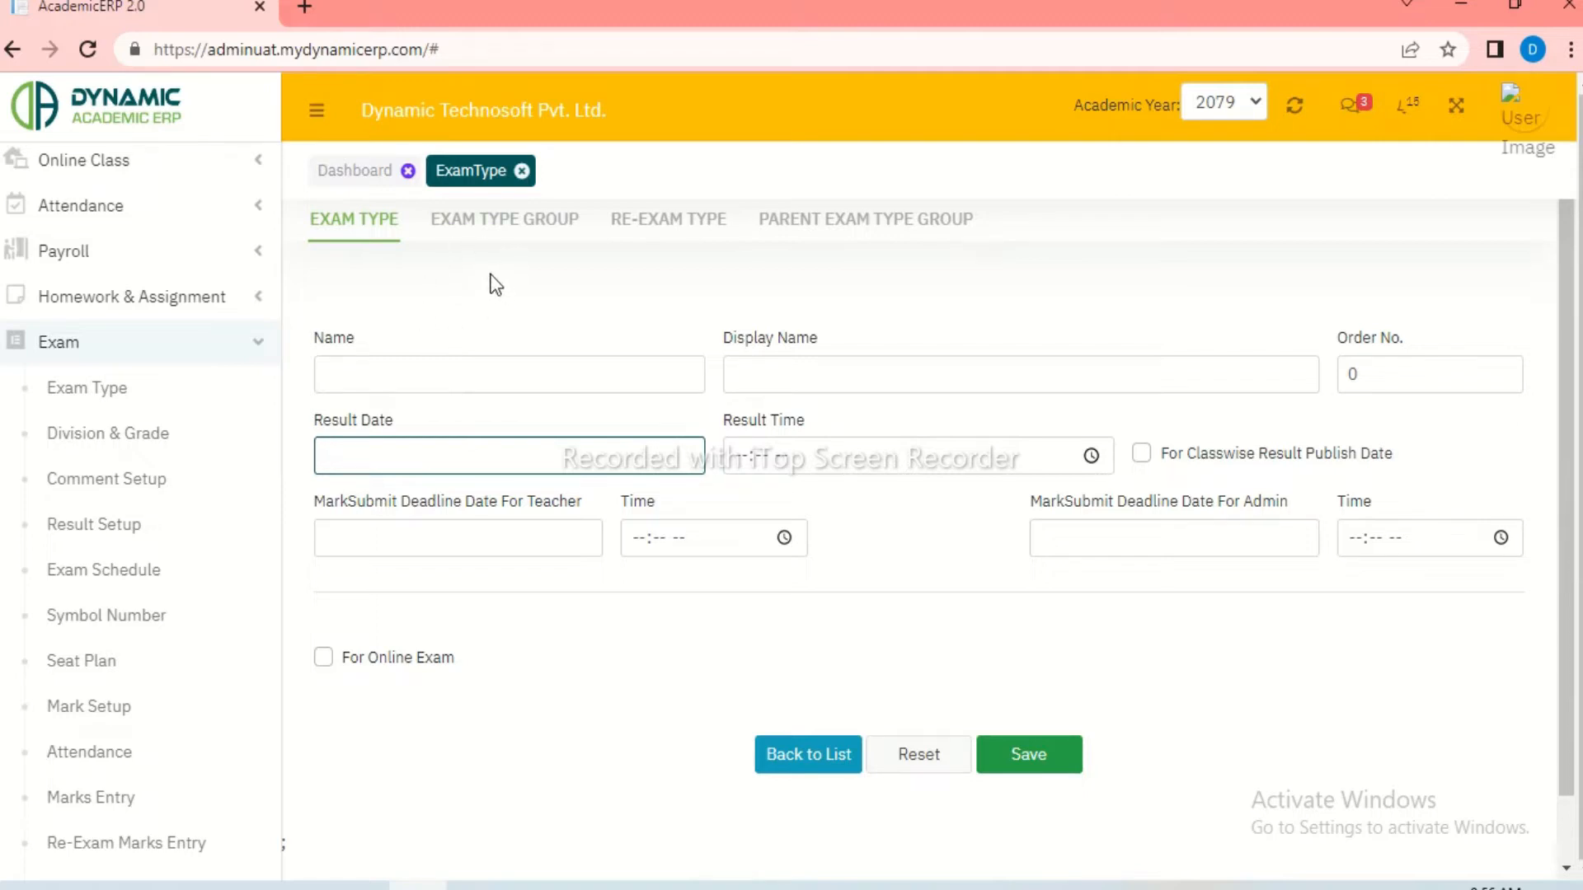
Step: Start a new exam type group and go through its name, current exam, result date and order number fields
{"action": "left_click", "coordinate": [511, 227]}
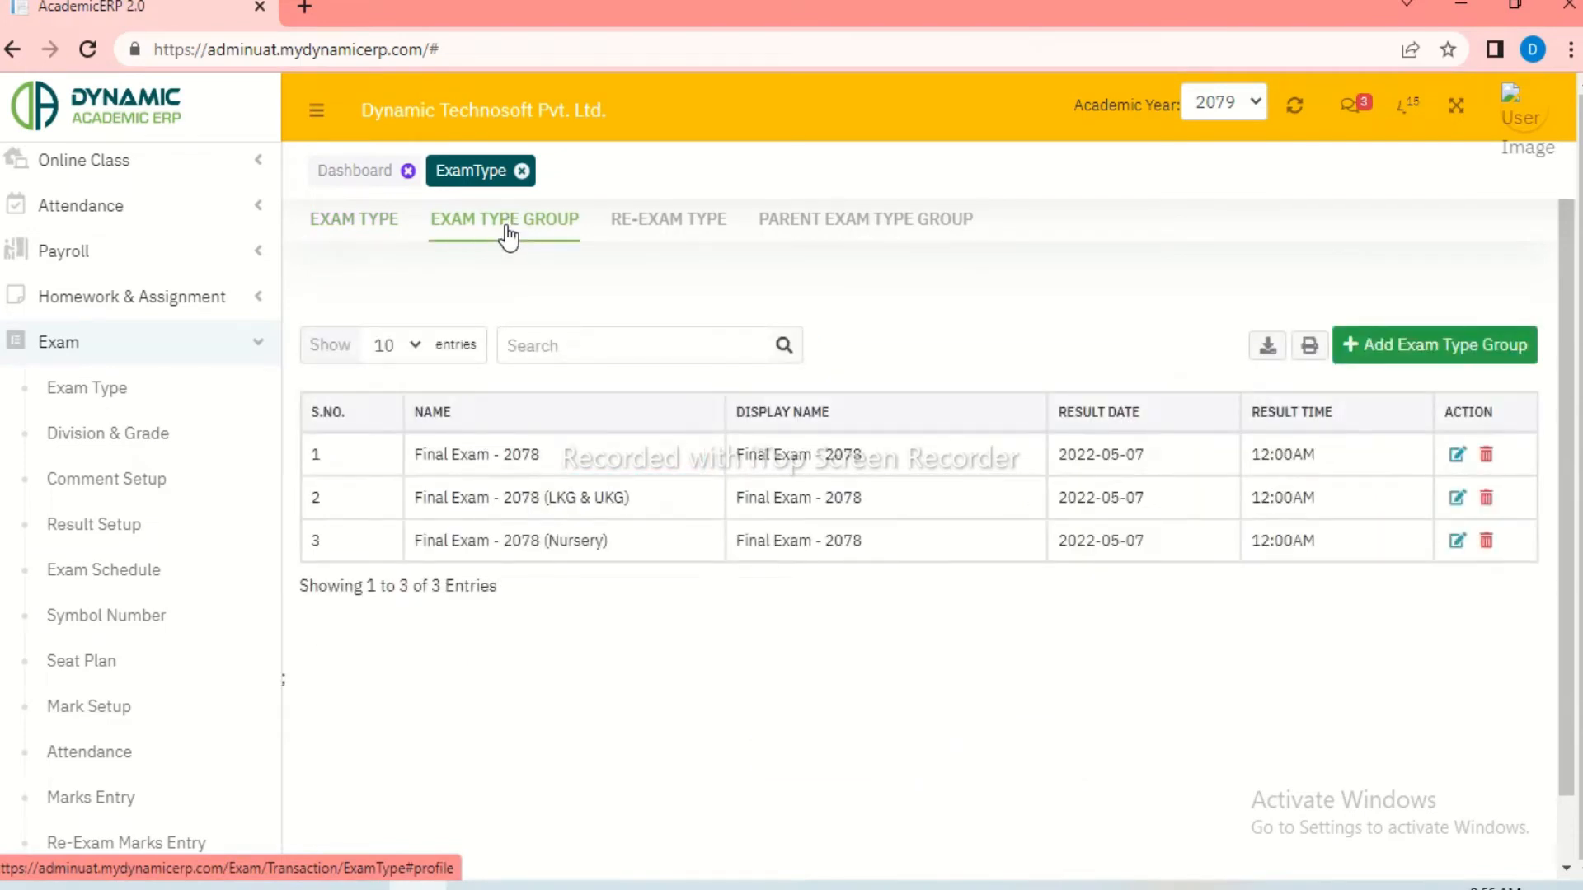
{"action": "left_click", "coordinate": [1455, 350]}
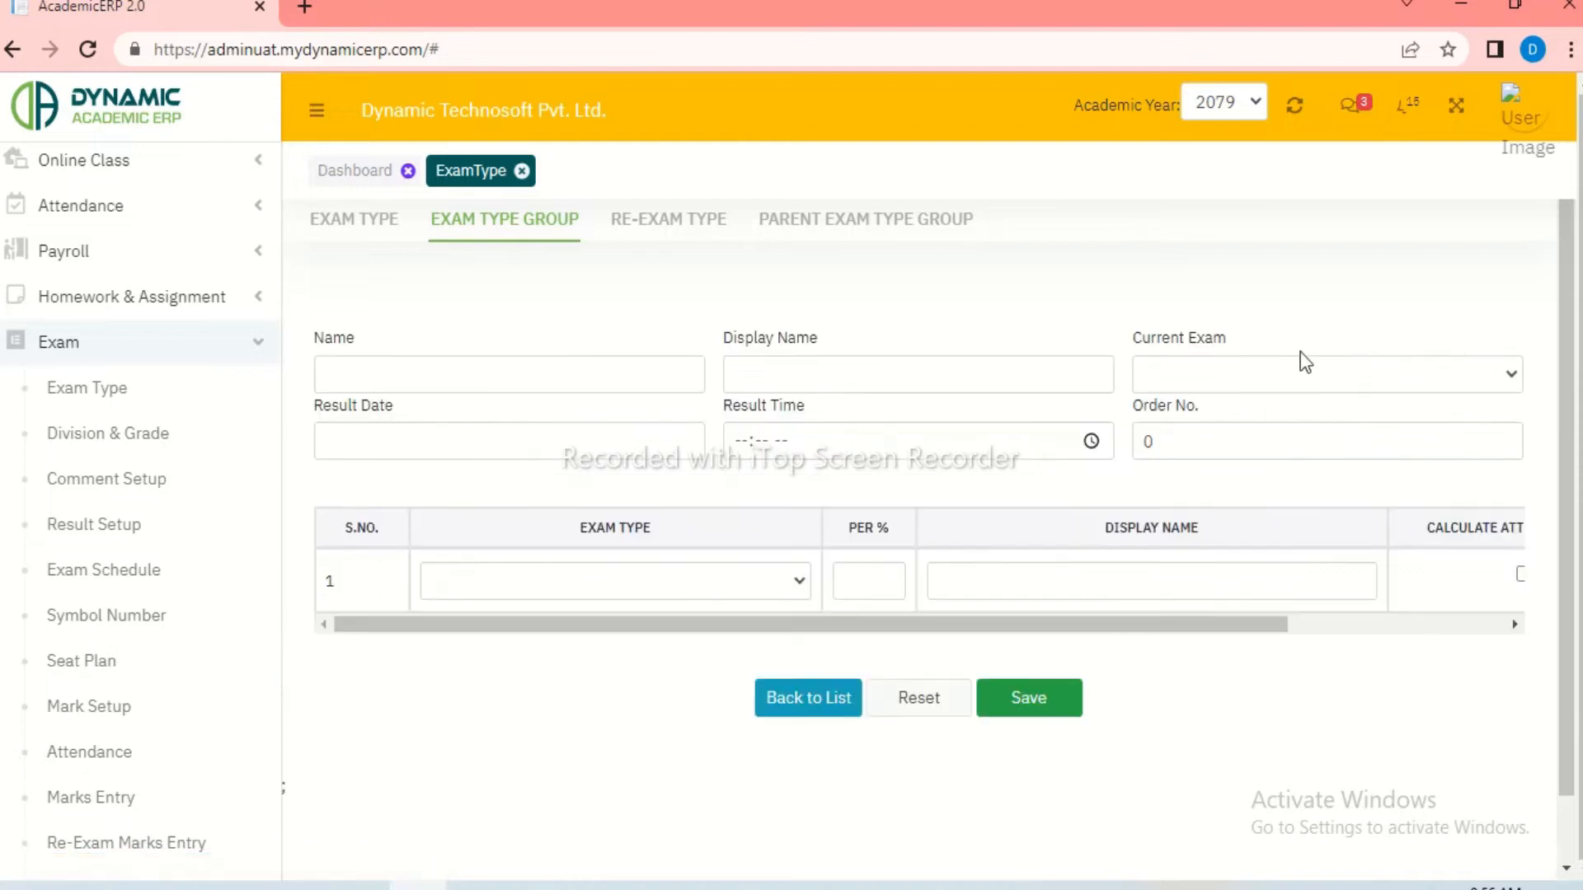
{"action": "left_click", "coordinate": [620, 378]}
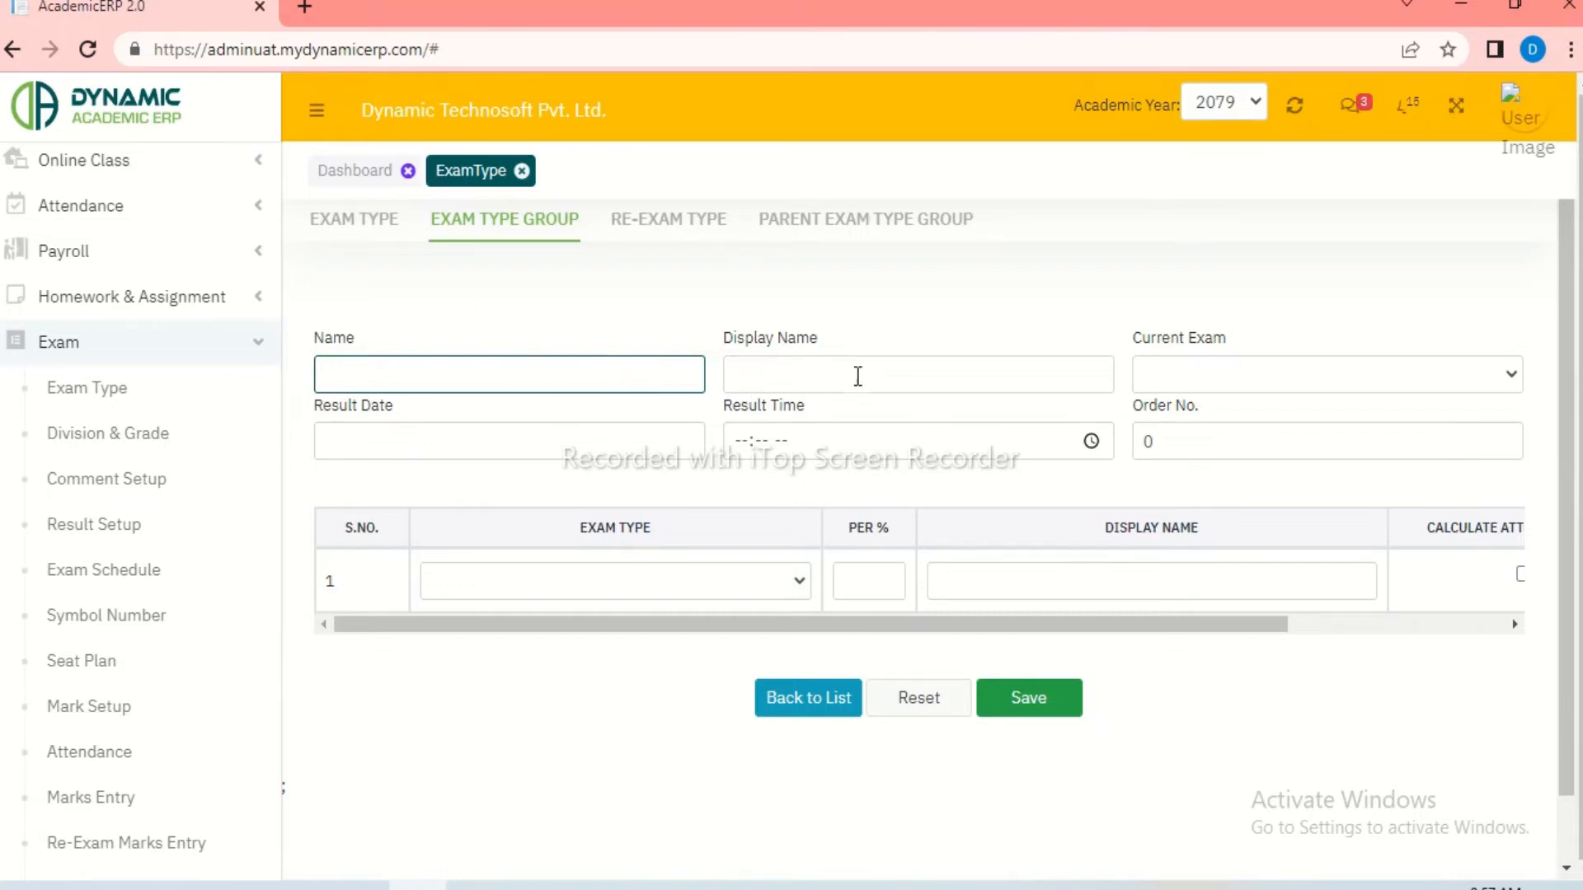
{"action": "left_click", "coordinate": [1239, 379]}
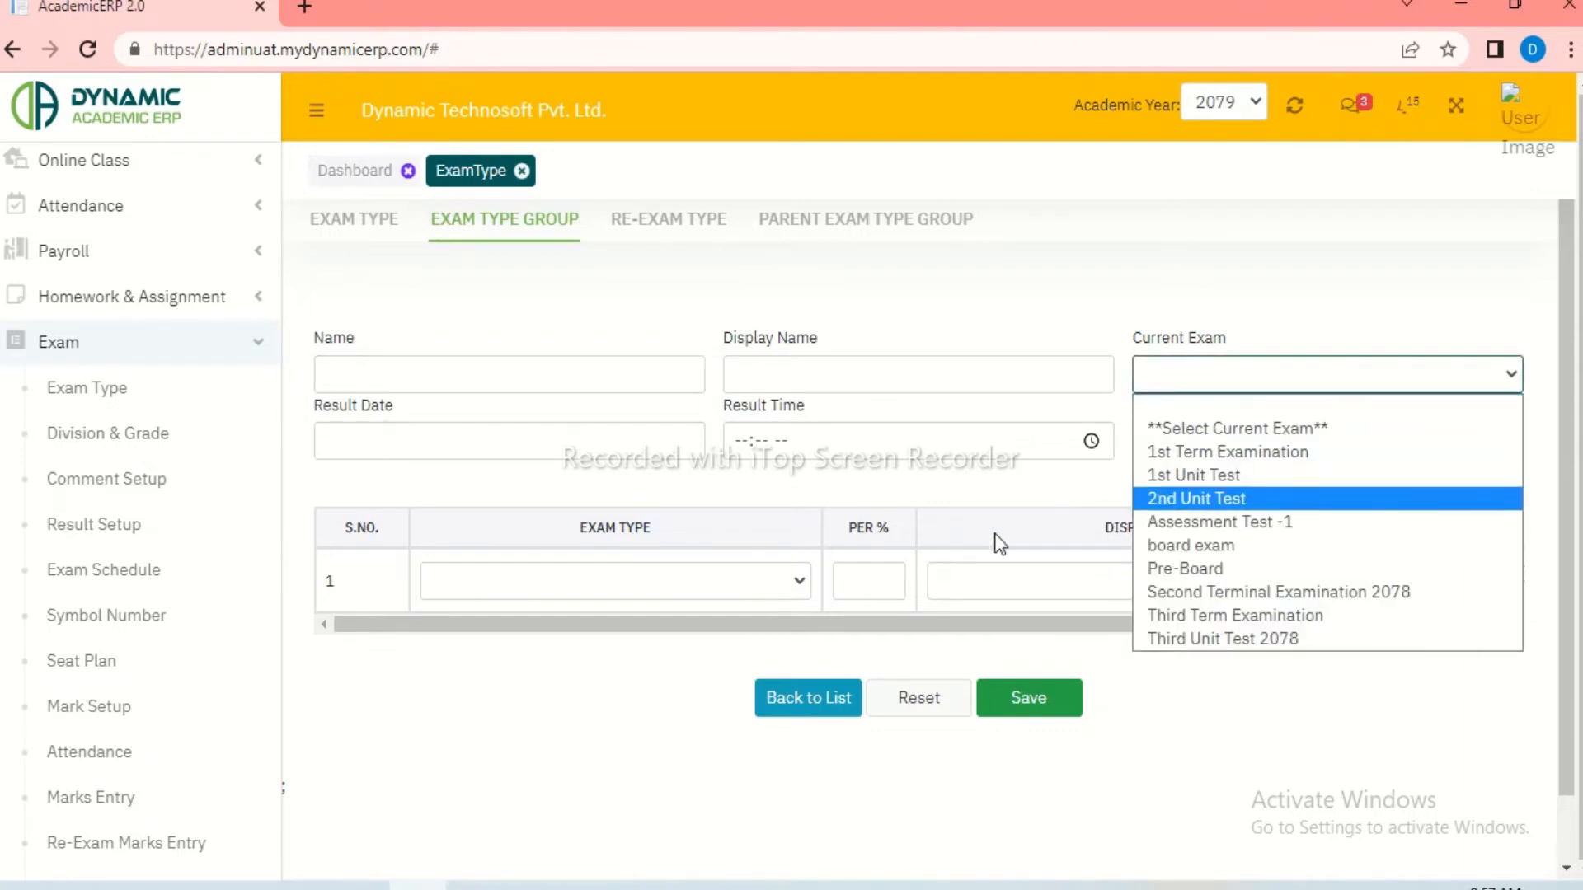
{"action": "left_click", "coordinate": [492, 499]}
{"action": "left_click", "coordinate": [476, 445]}
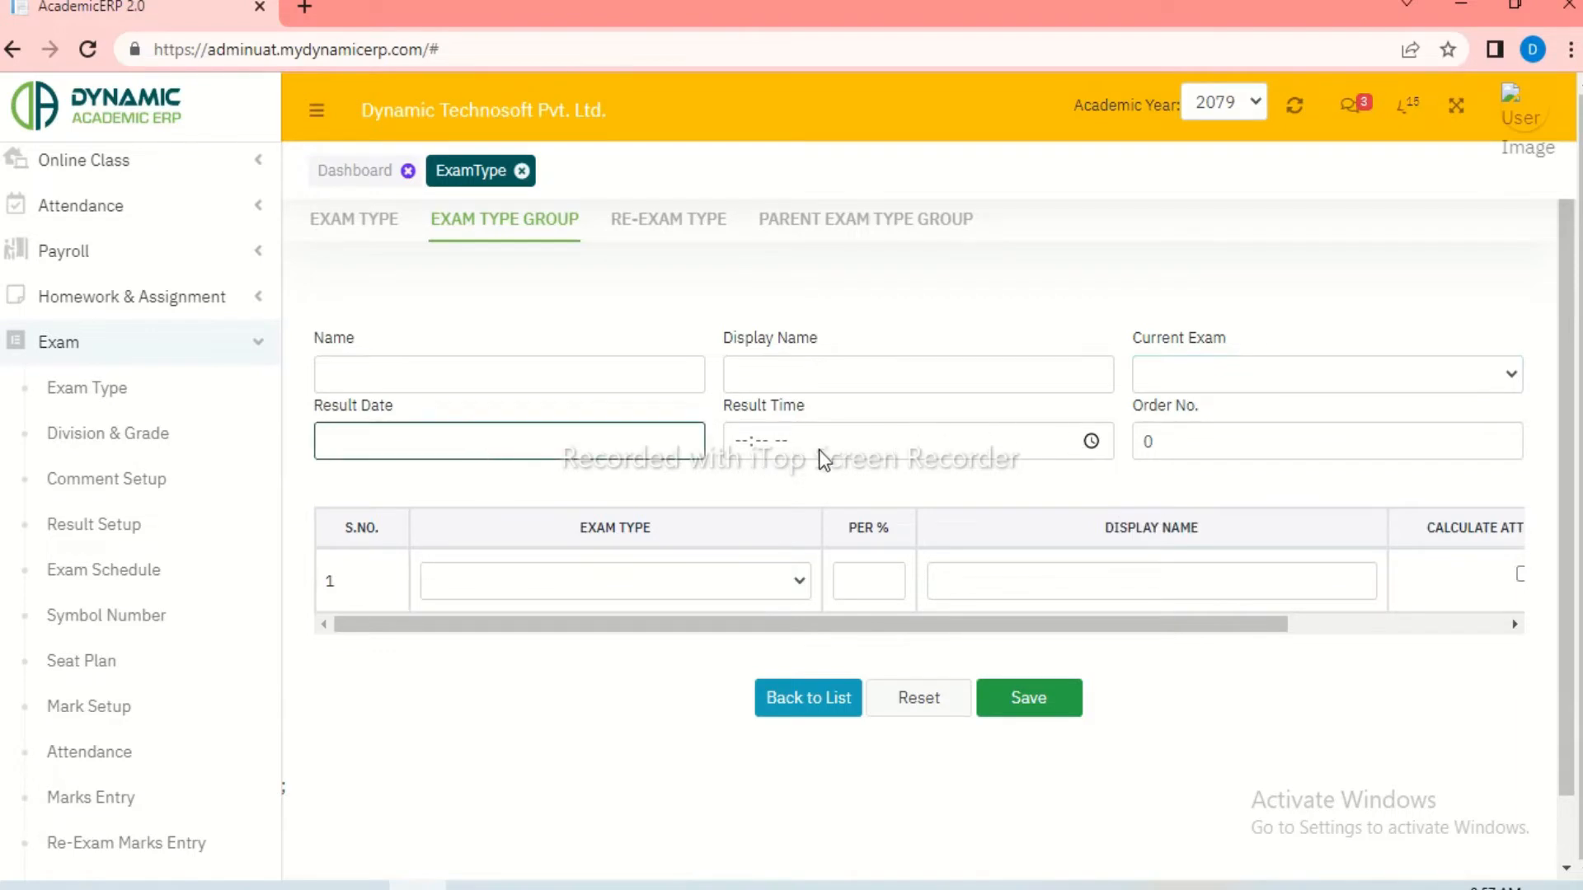
{"action": "left_click", "coordinate": [1225, 429]}
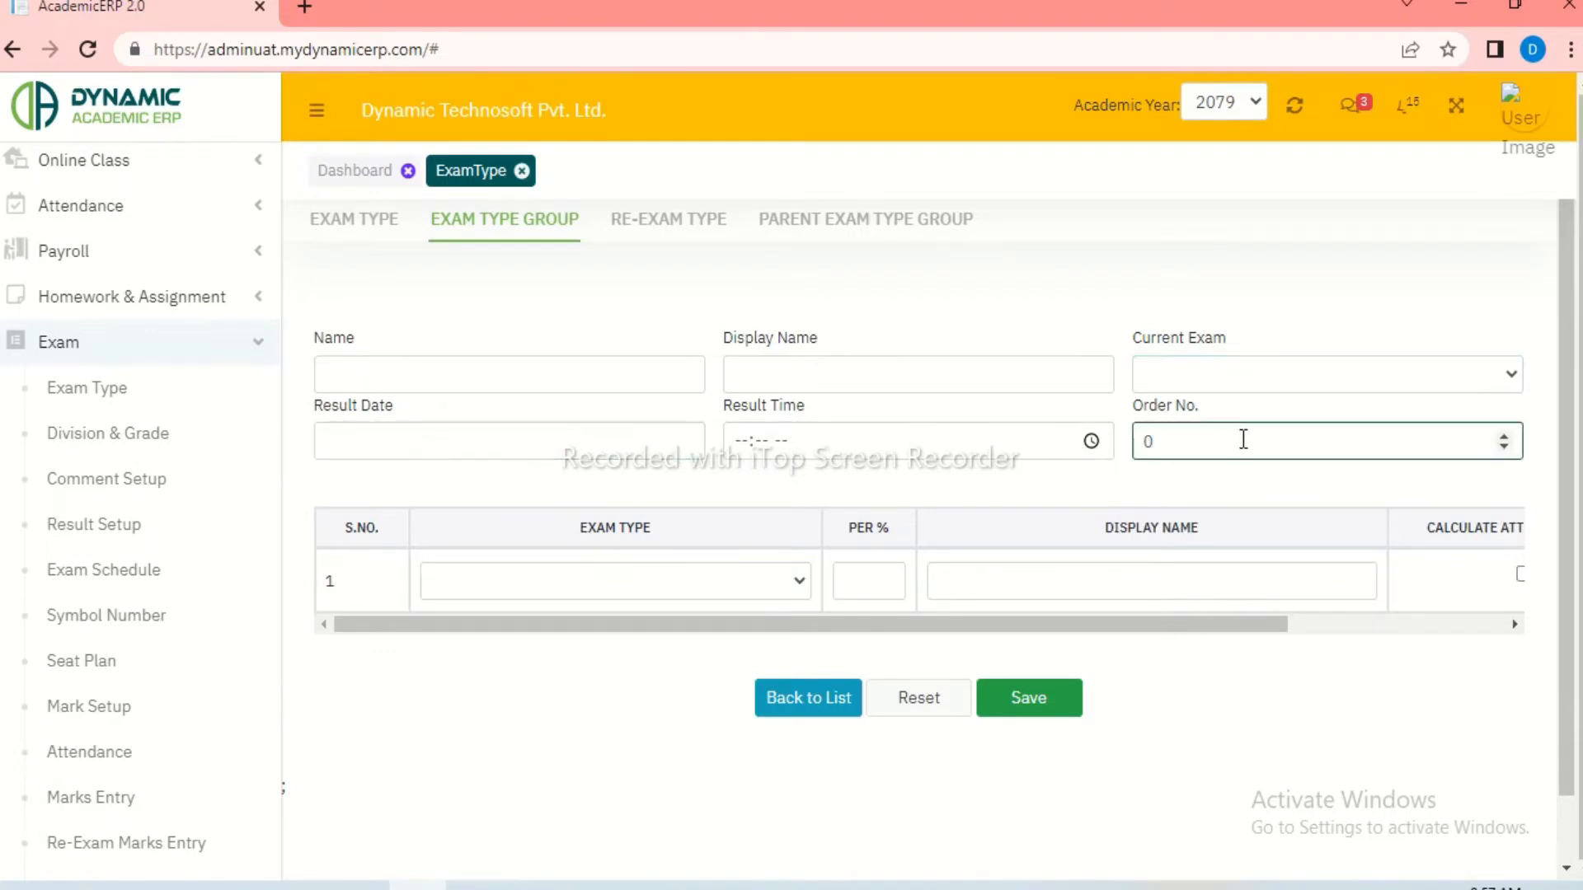
Step: Set the group's first row to 1st Term Examination with a percentage of 20, closing the subject-wise dialog without entries
{"action": "left_click", "coordinate": [795, 587]}
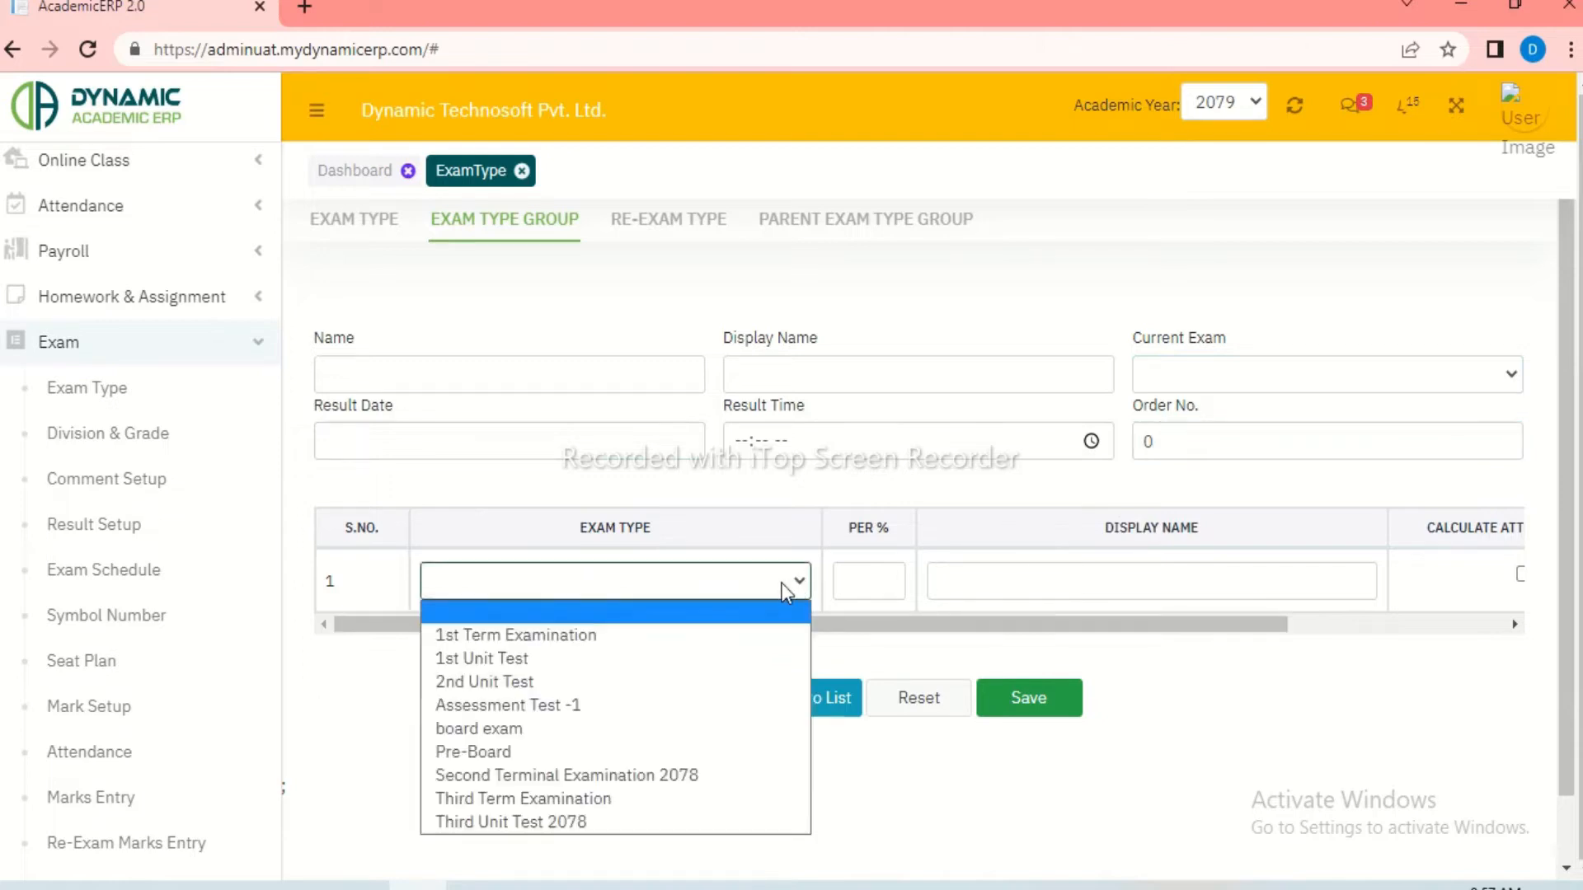
{"action": "left_click", "coordinate": [612, 639]}
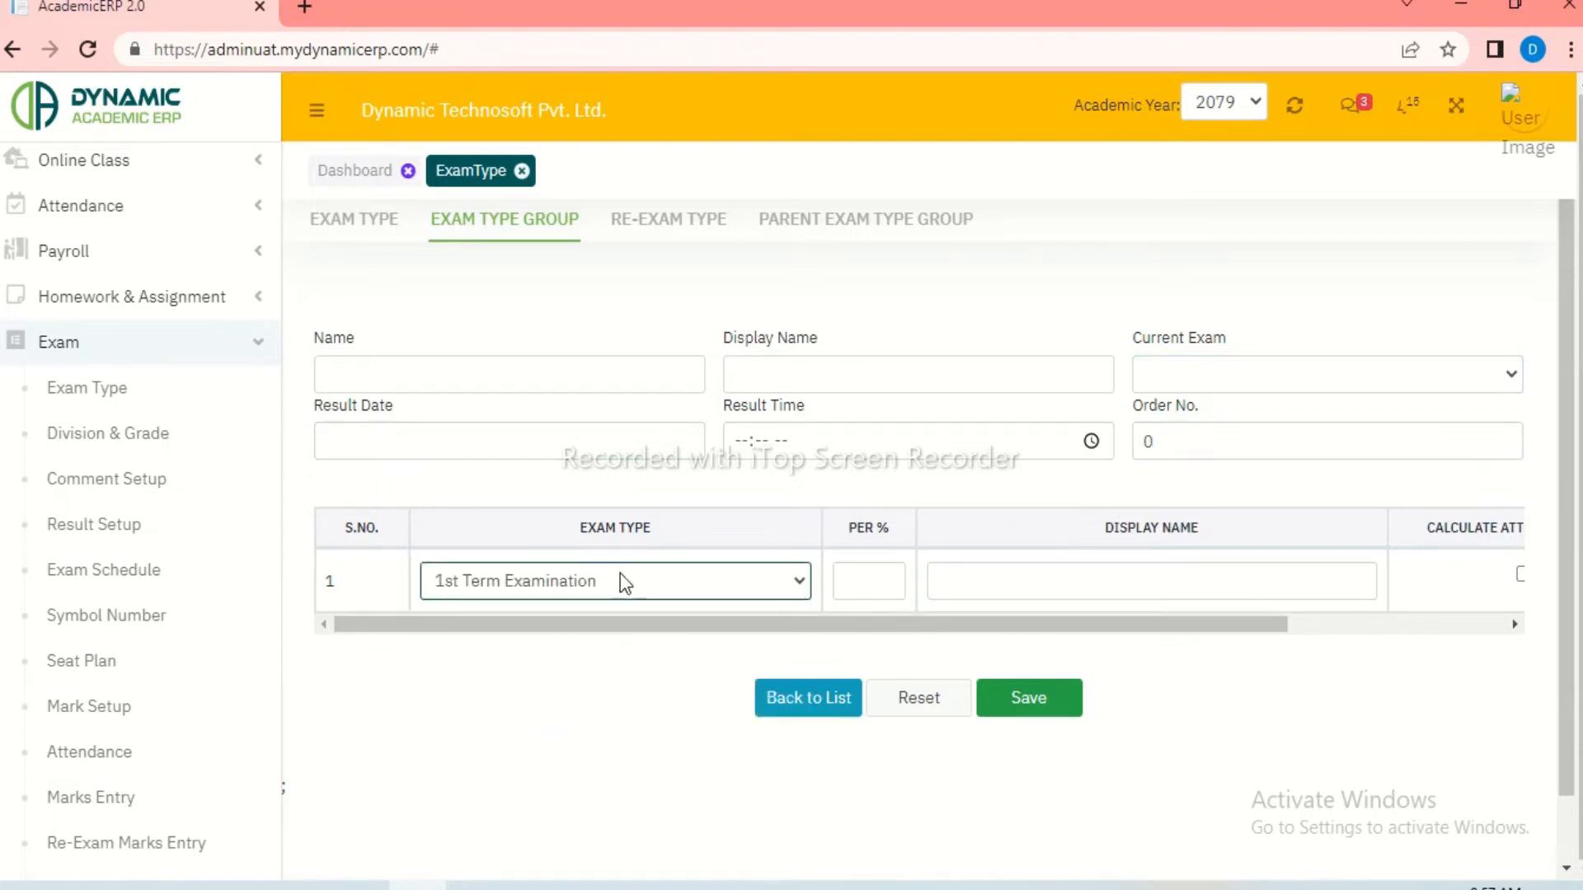
{"action": "left_click", "coordinate": [855, 583]}
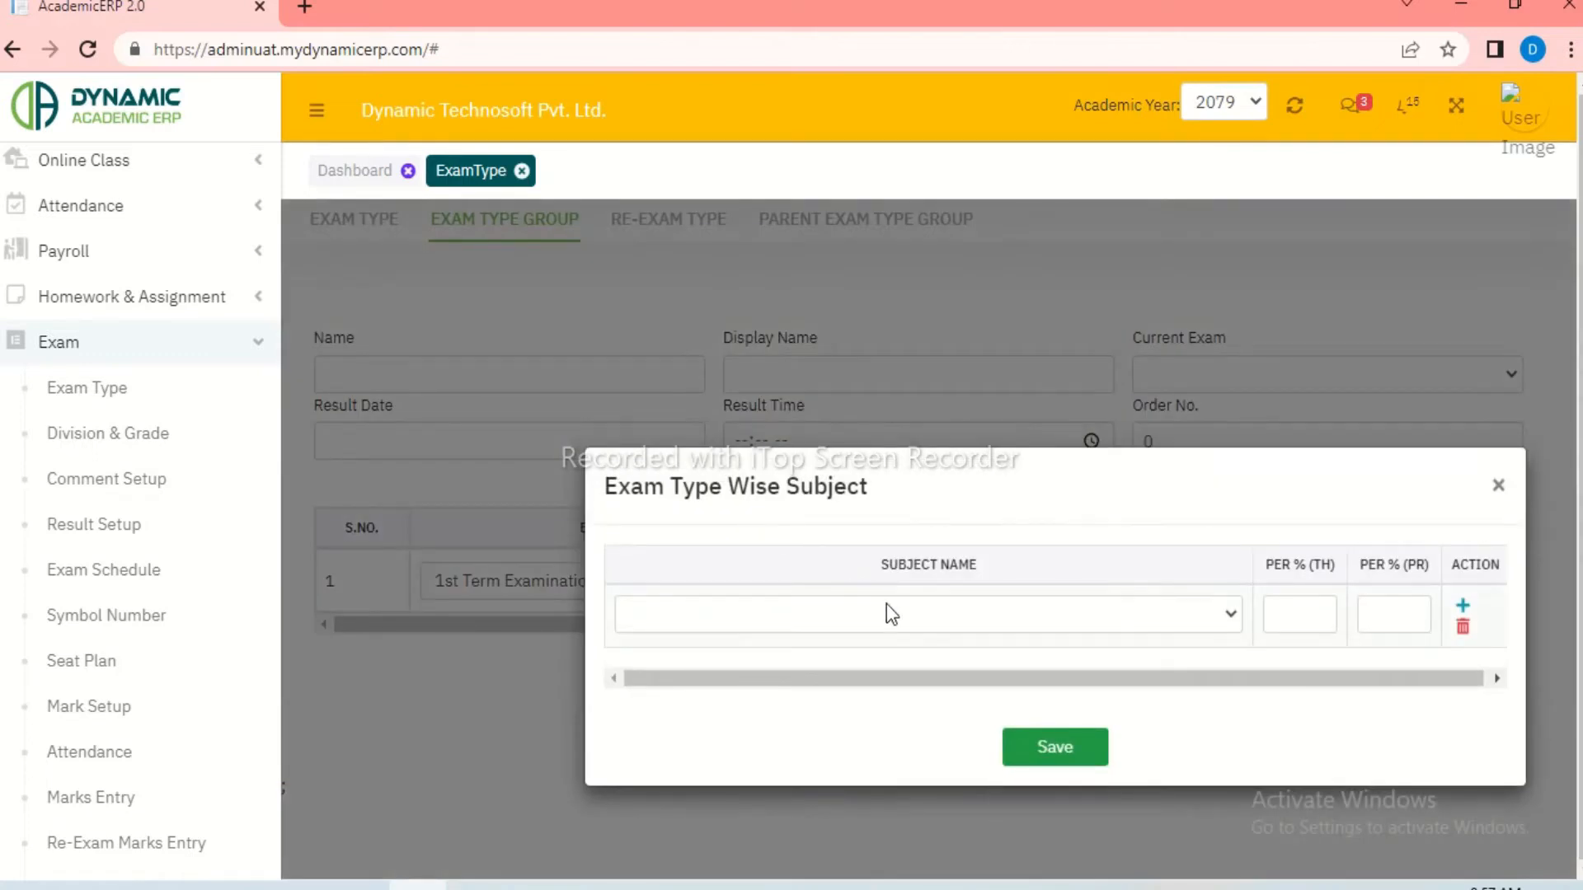
{"action": "left_click", "coordinate": [914, 617]}
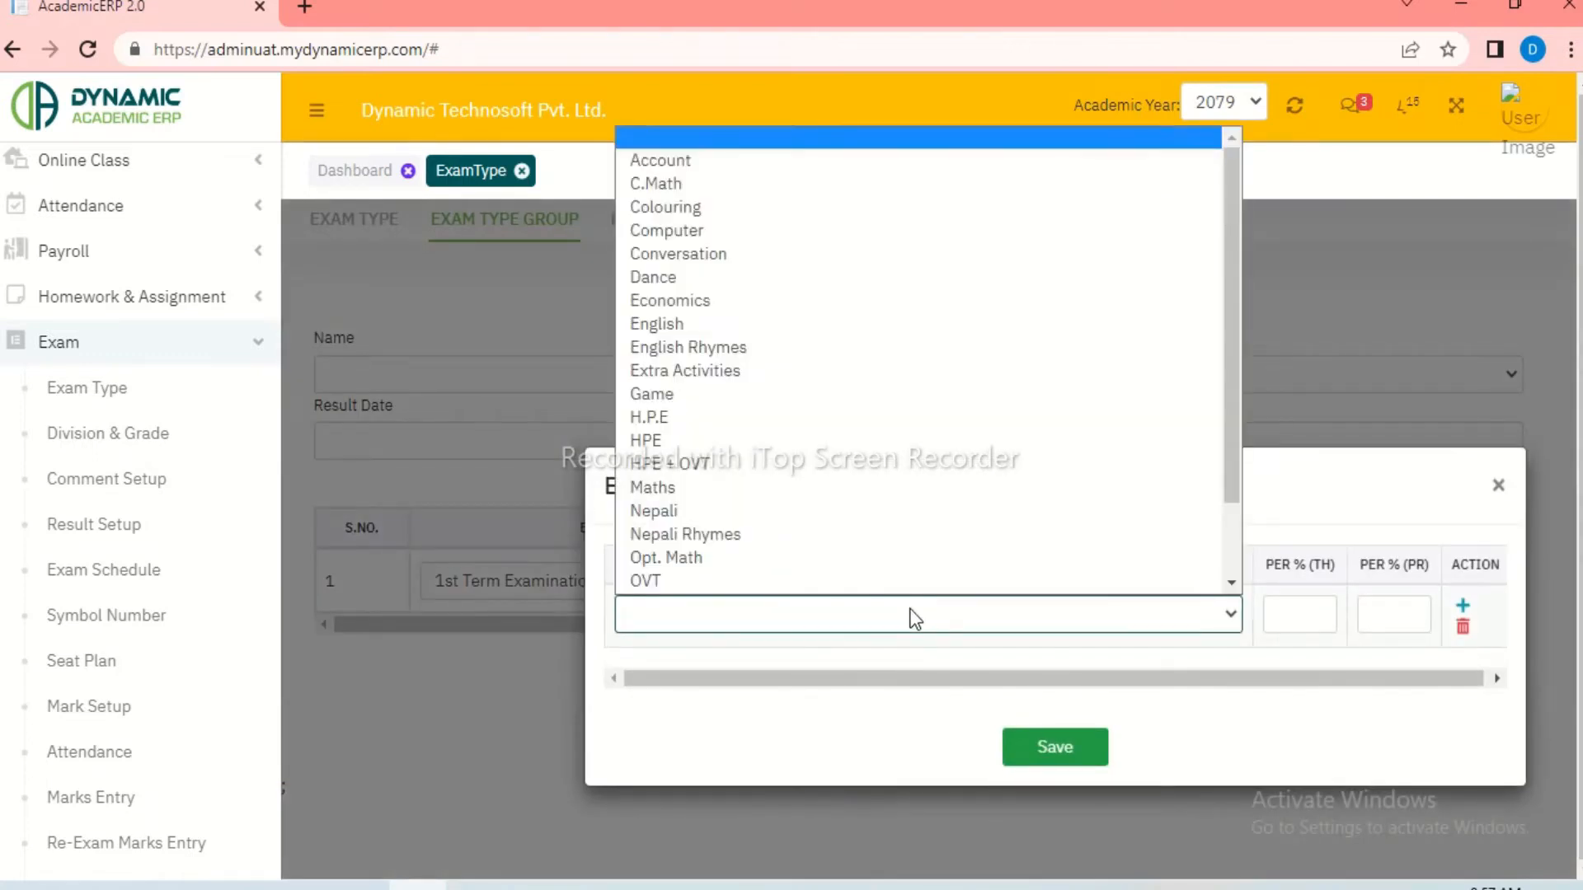
{"action": "left_click", "coordinate": [1499, 488]}
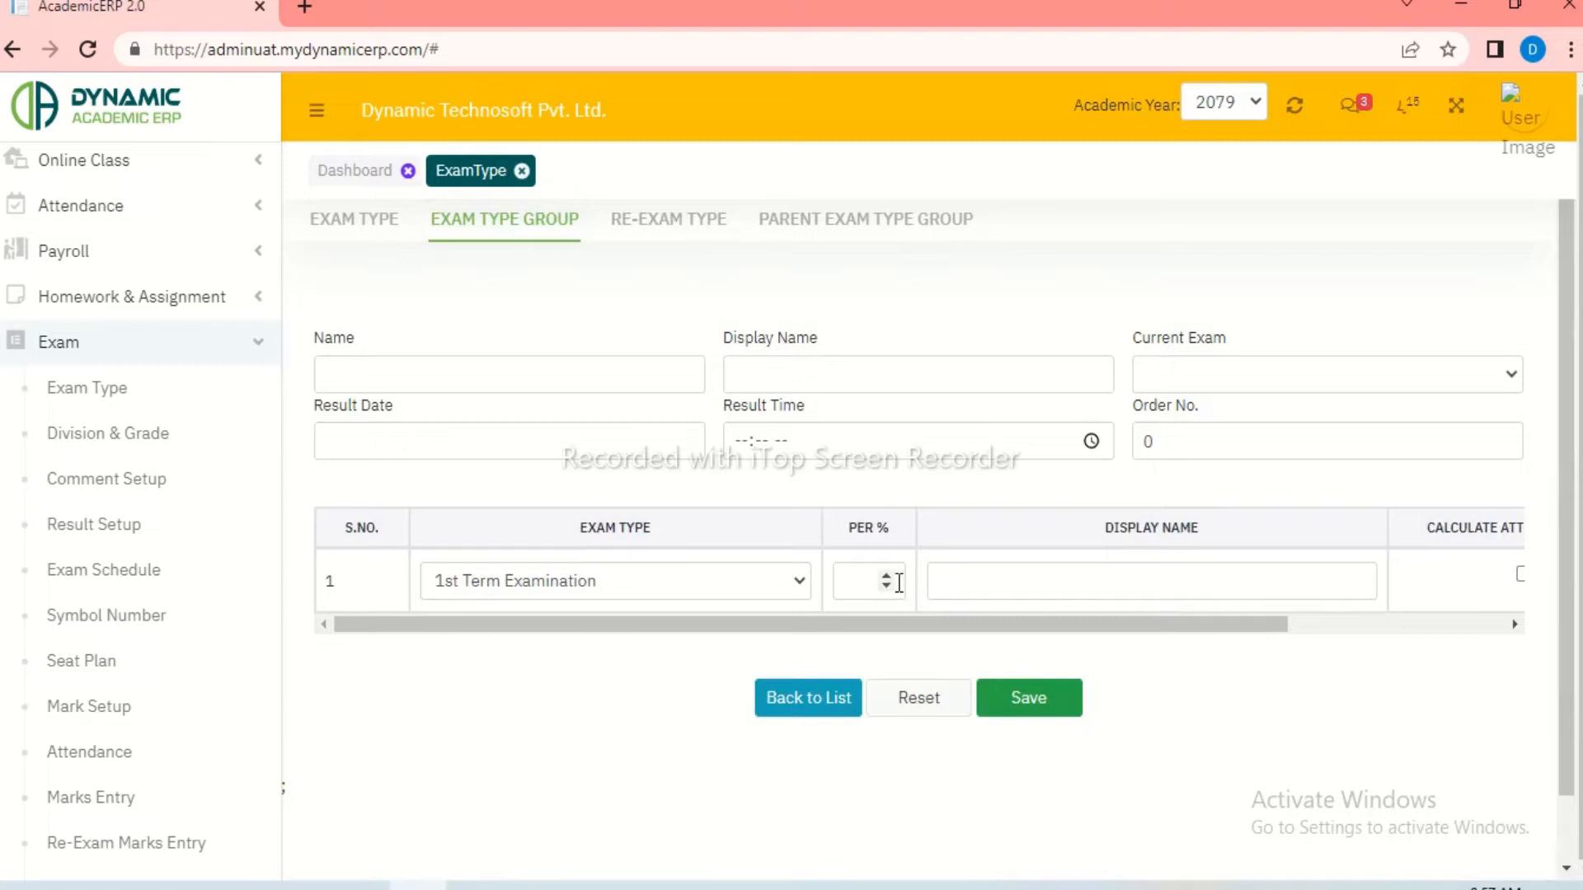
{"action": "left_click", "coordinate": [867, 576]}
{"action": "type", "text": "20"}
{"action": "left_click", "coordinate": [1155, 582]}
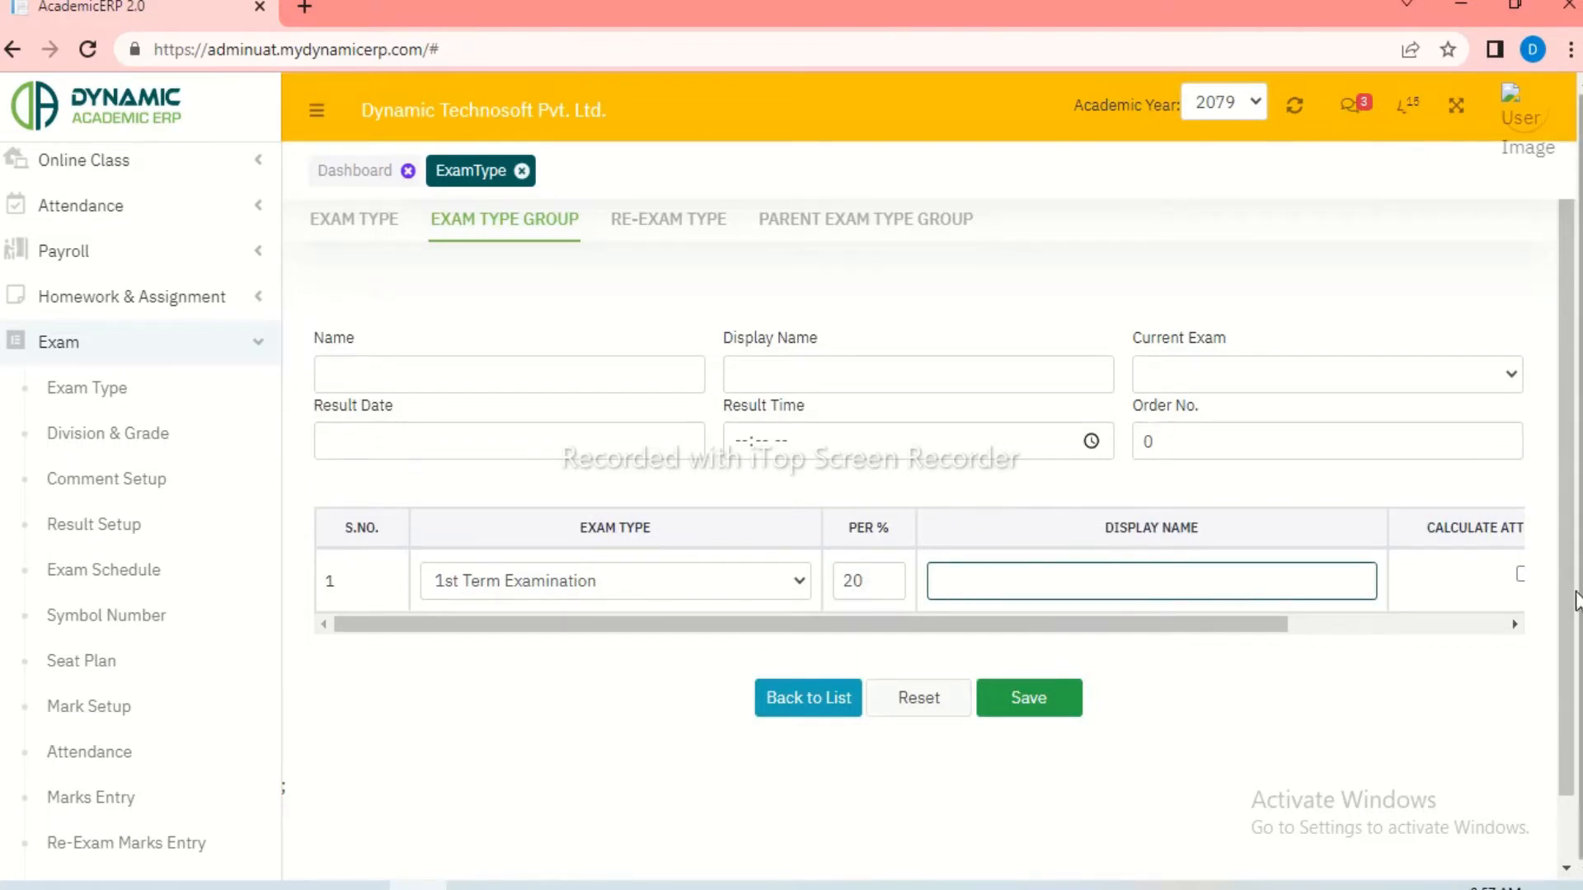
Step: Enable attendance calculation and grading subject display for the 1st Term Examination row
{"action": "left_click", "coordinate": [1514, 624]}
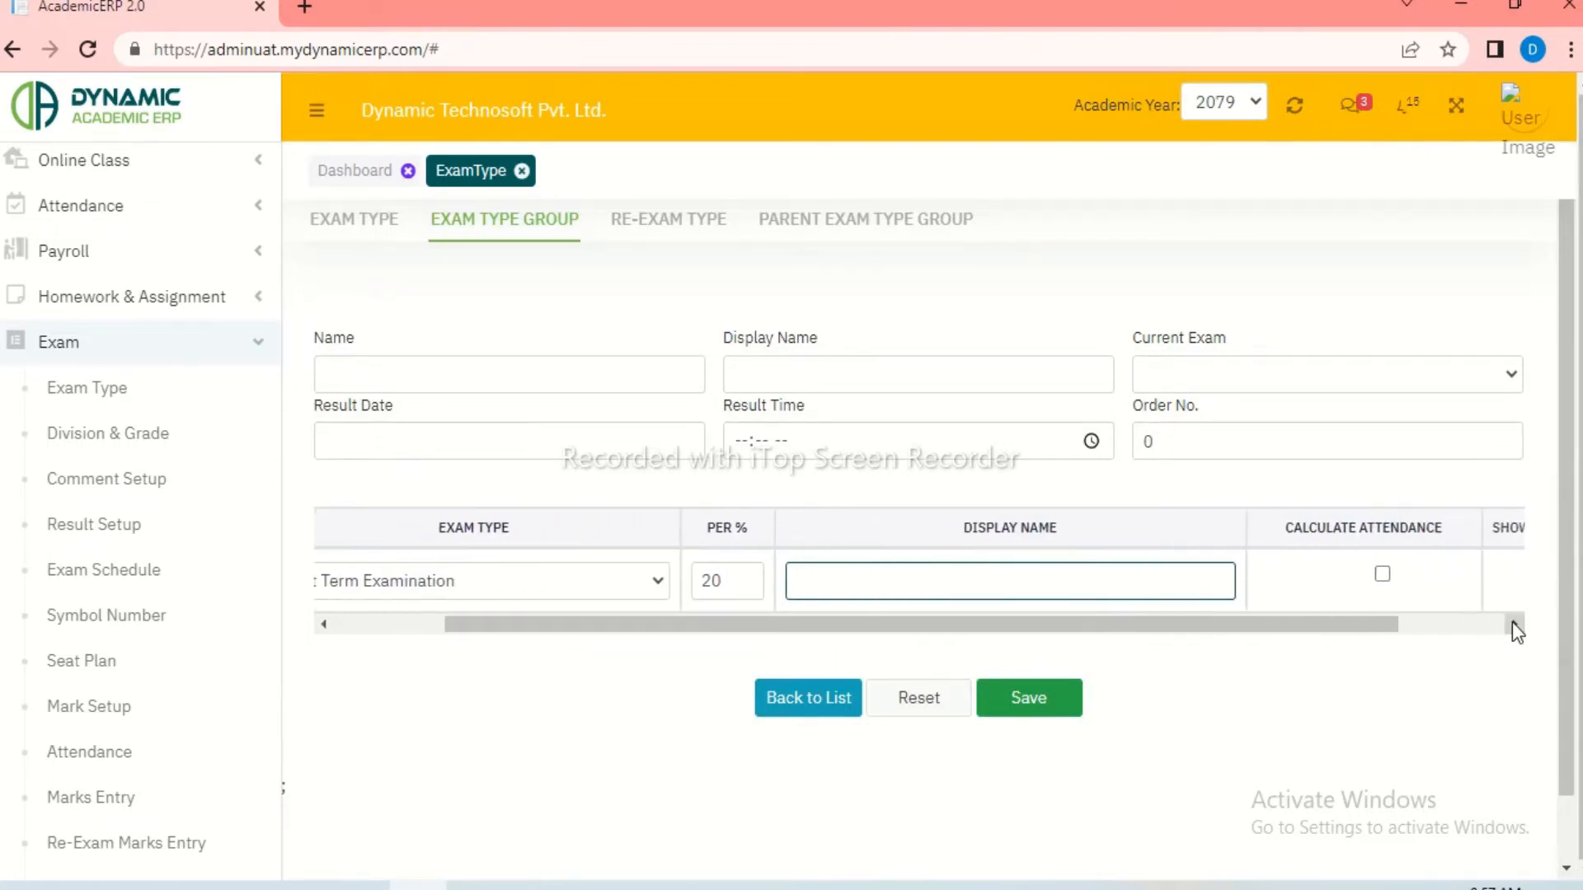
{"action": "left_click", "coordinate": [1384, 574]}
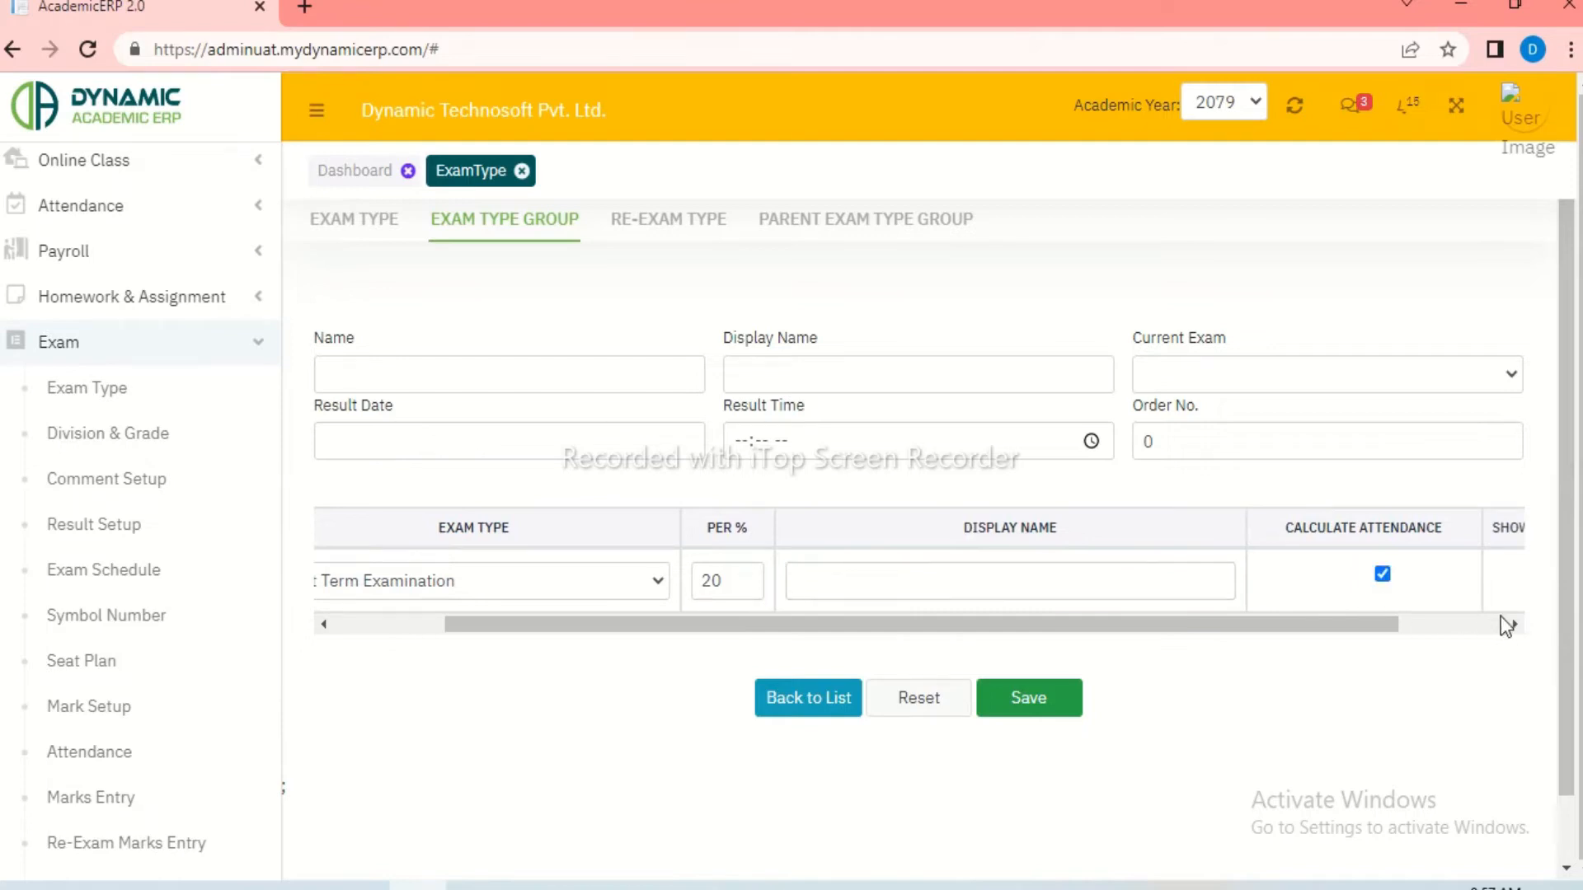
{"action": "left_click", "coordinate": [1514, 624]}
{"action": "left_click", "coordinate": [1513, 624]}
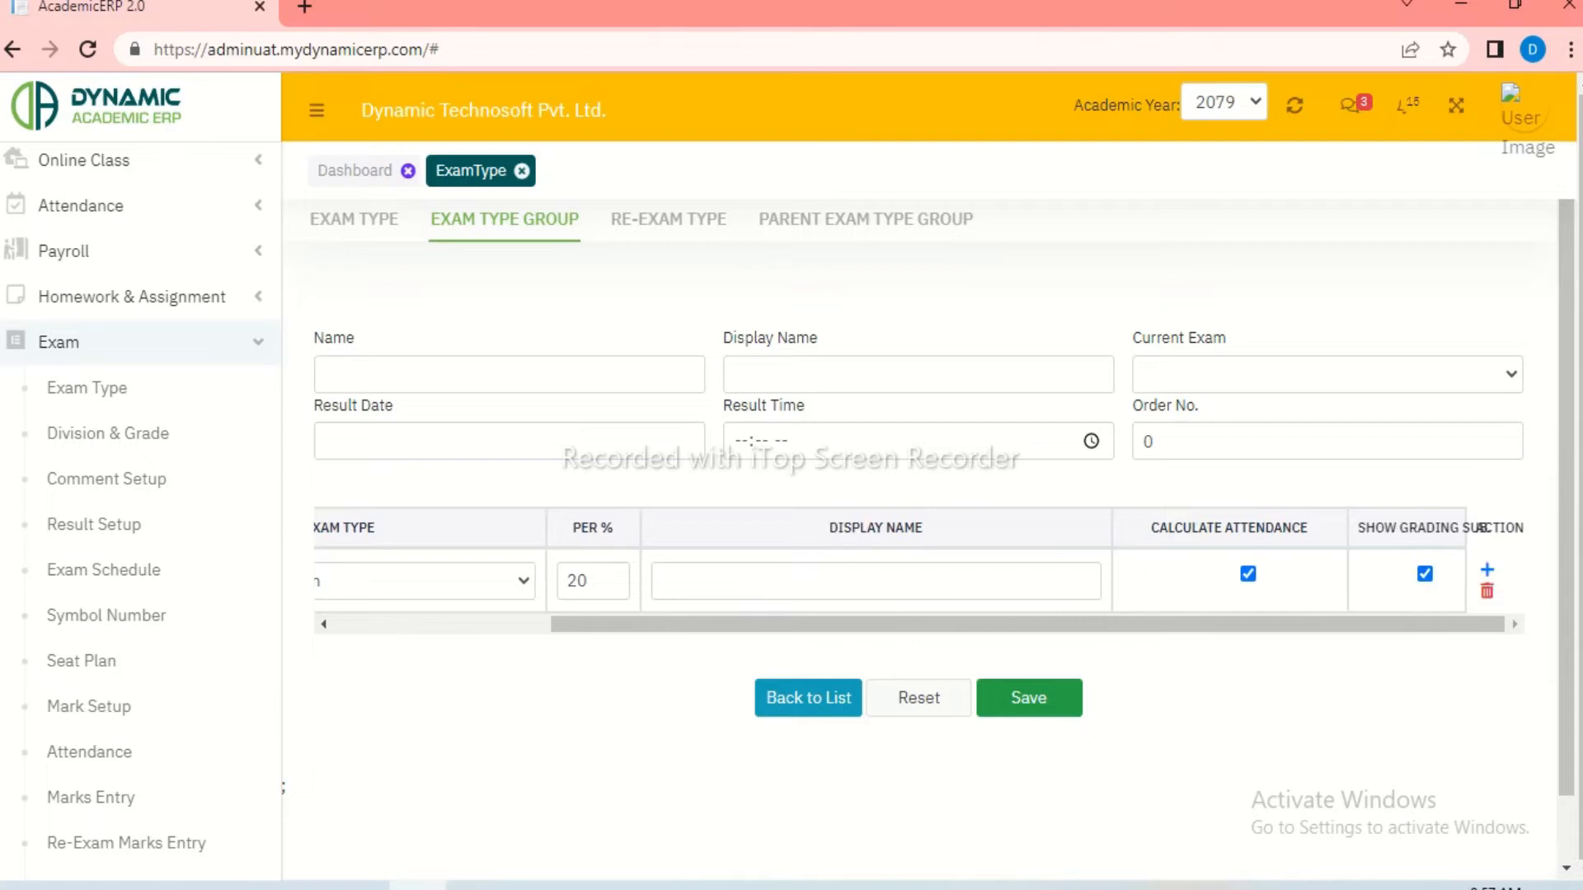
Step: Add a second exam row to the group, check its exam type choices and dismiss the subject-wise dialog
{"action": "left_click", "coordinate": [1486, 573]}
{"action": "left_click", "coordinate": [528, 648]}
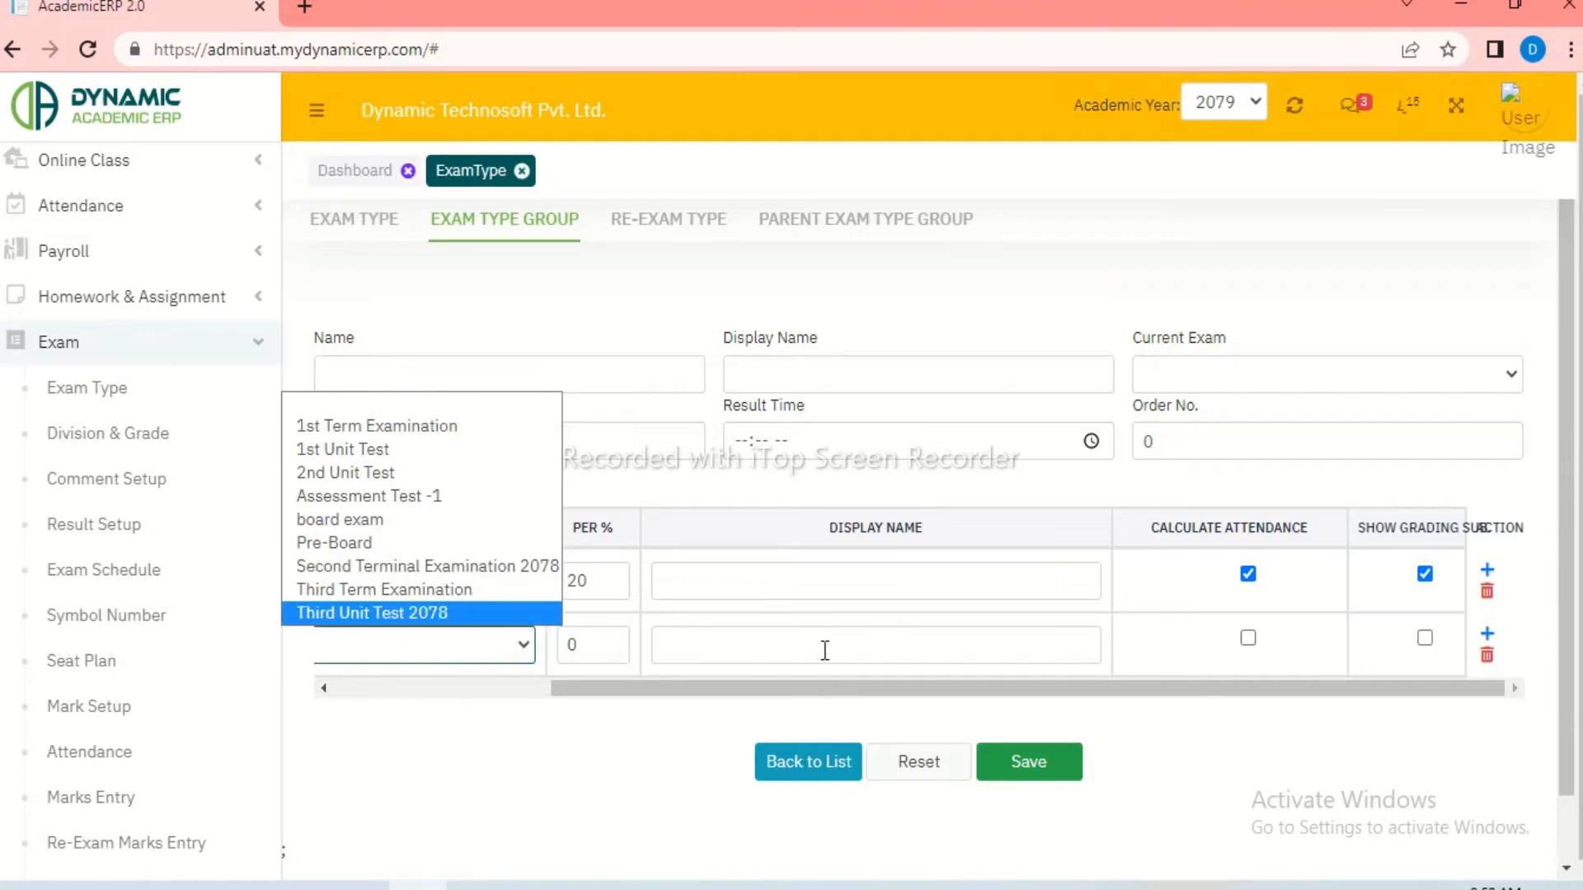
{"action": "left_click", "coordinate": [640, 477]}
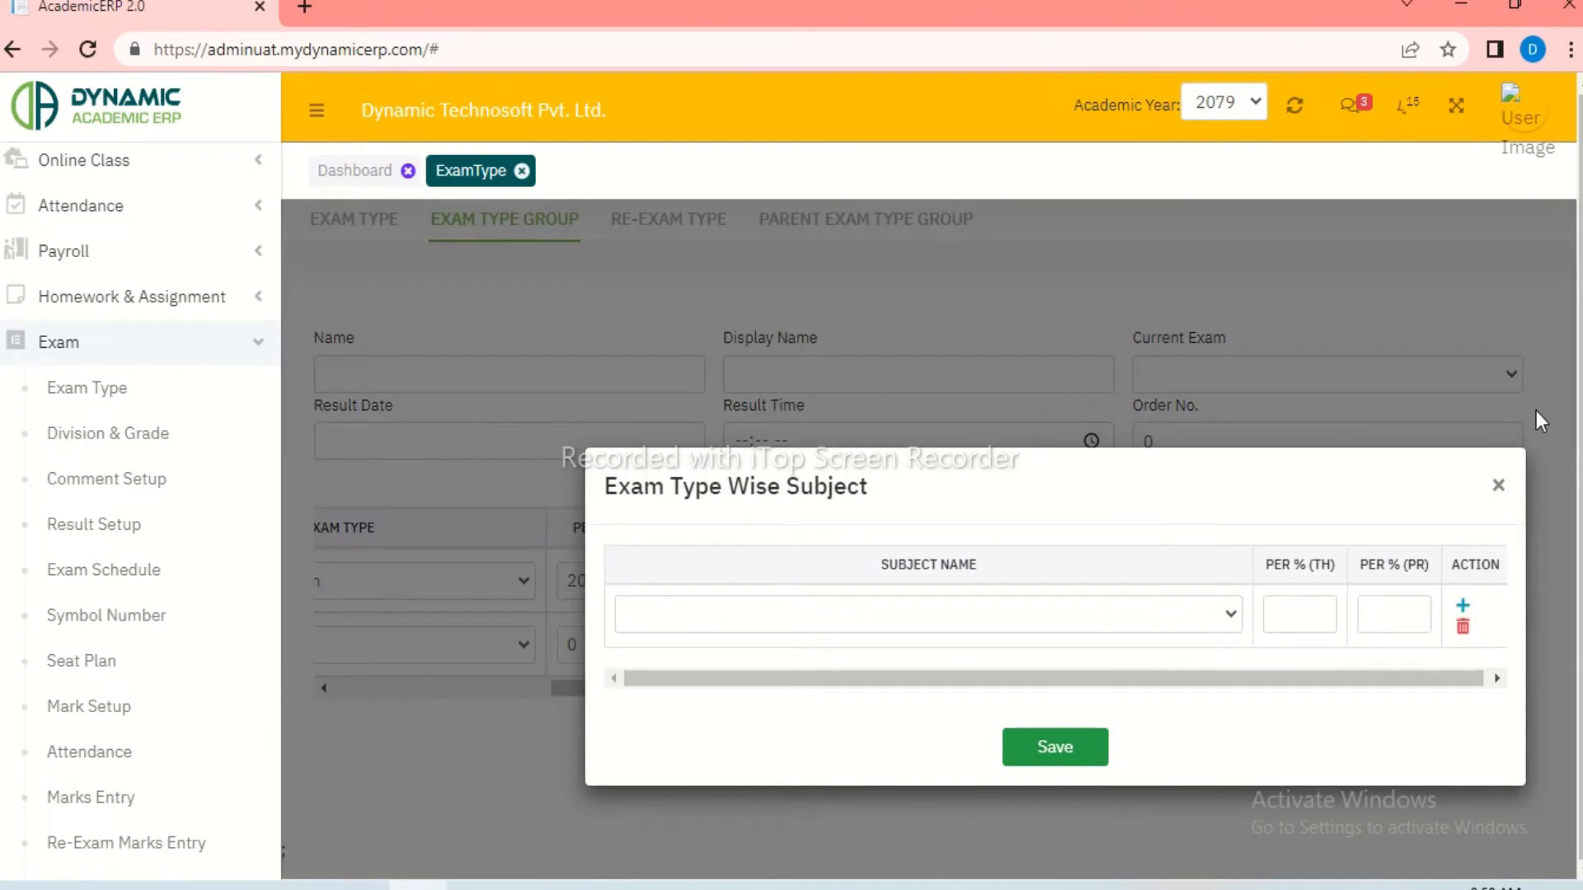
{"action": "left_click", "coordinate": [1498, 486]}
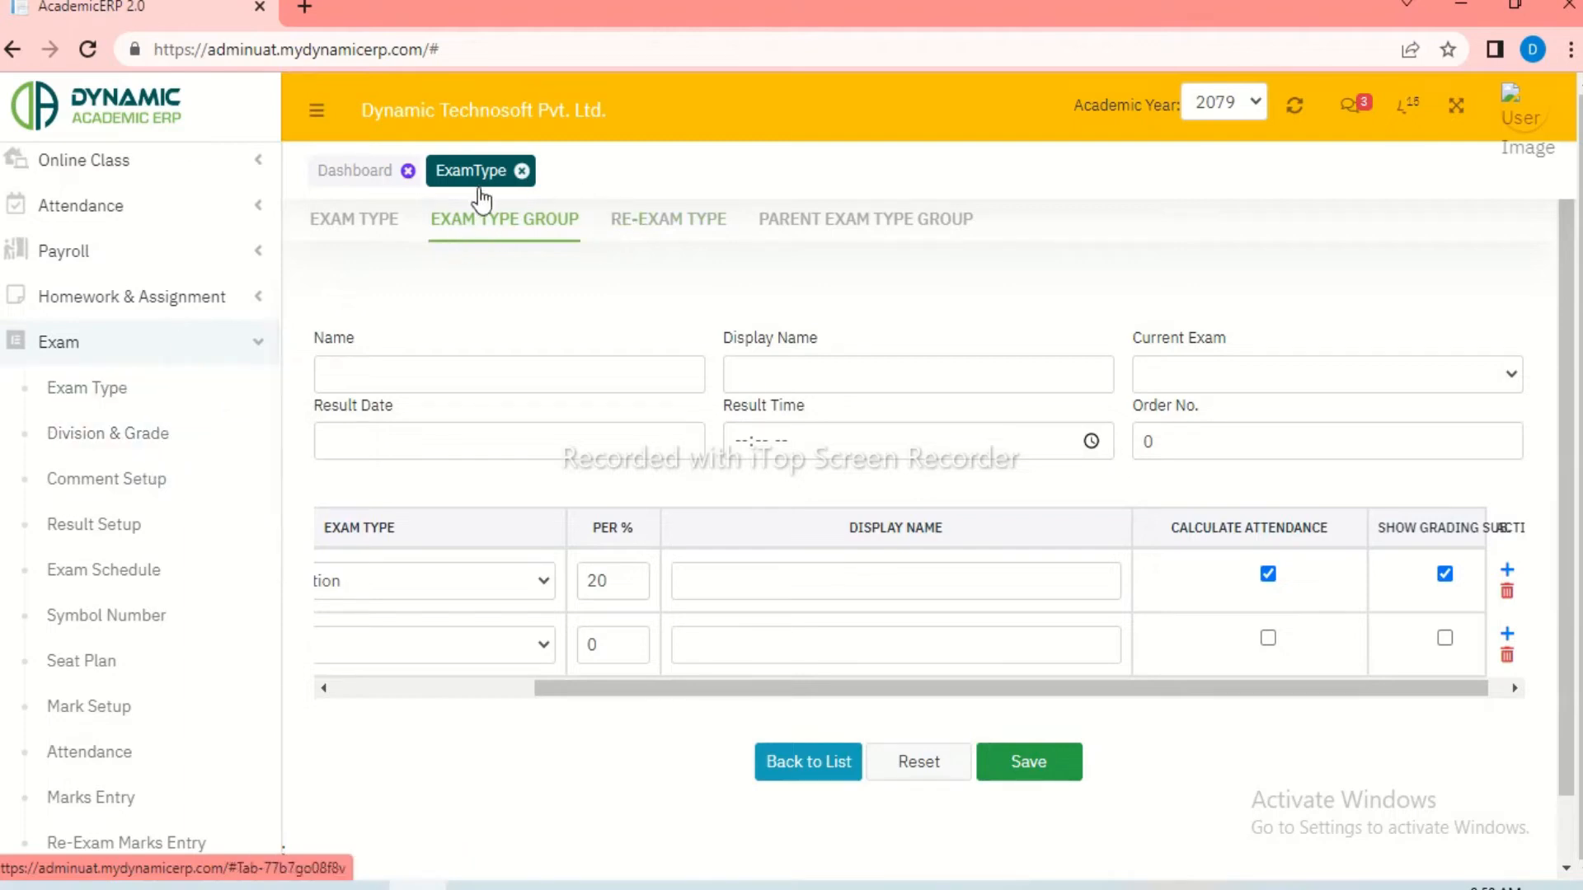
Step: Open the Division & Grade setup and view the list of defined grades
{"action": "left_click", "coordinate": [97, 436]}
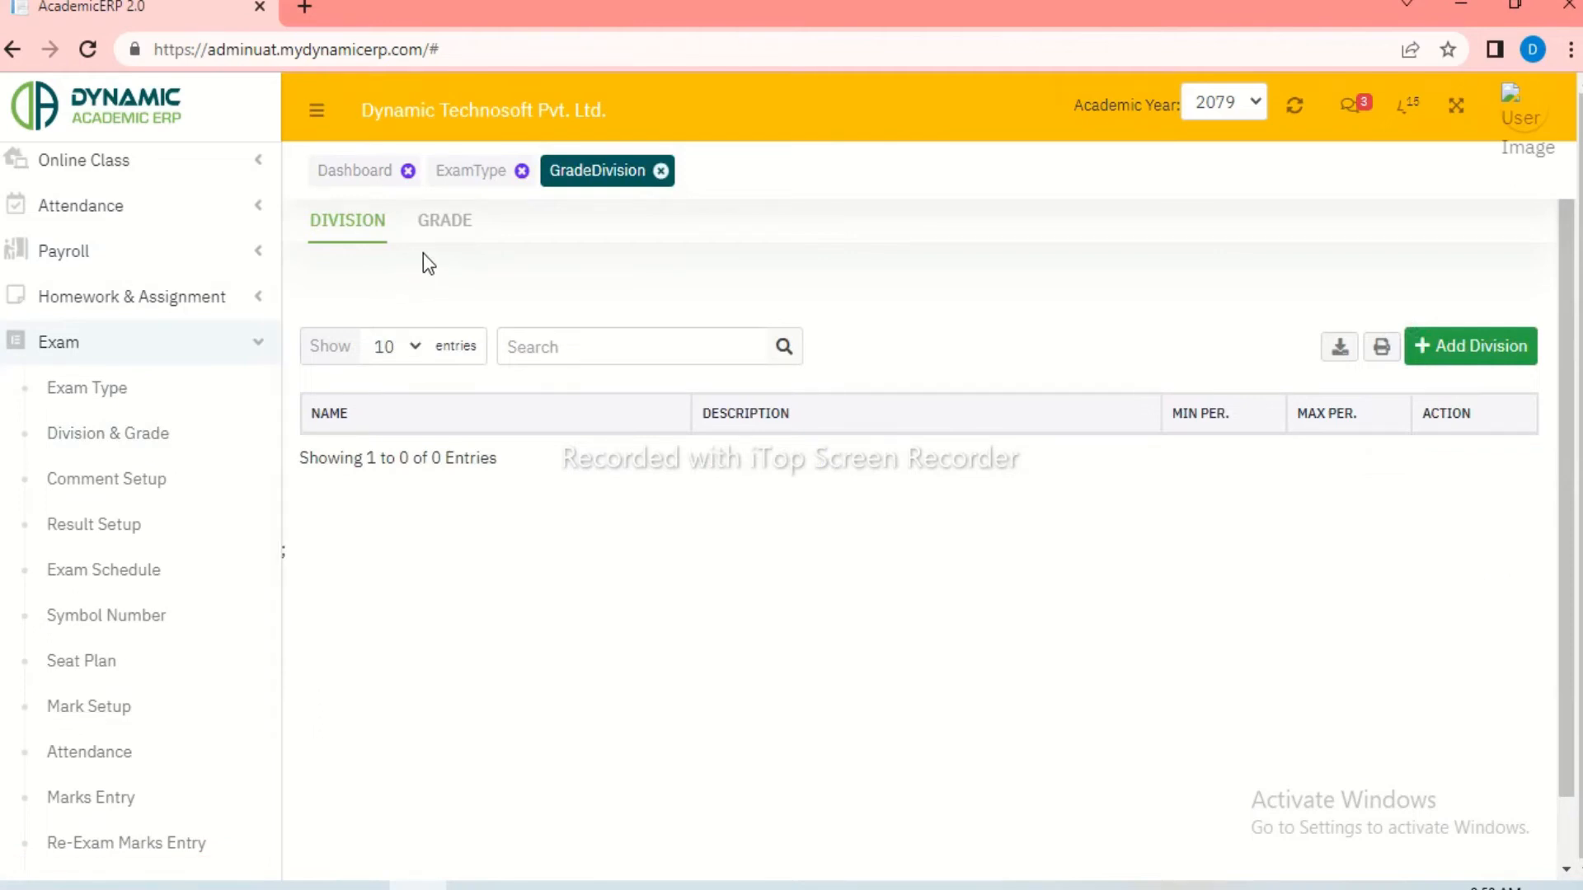
{"action": "left_click", "coordinate": [459, 231]}
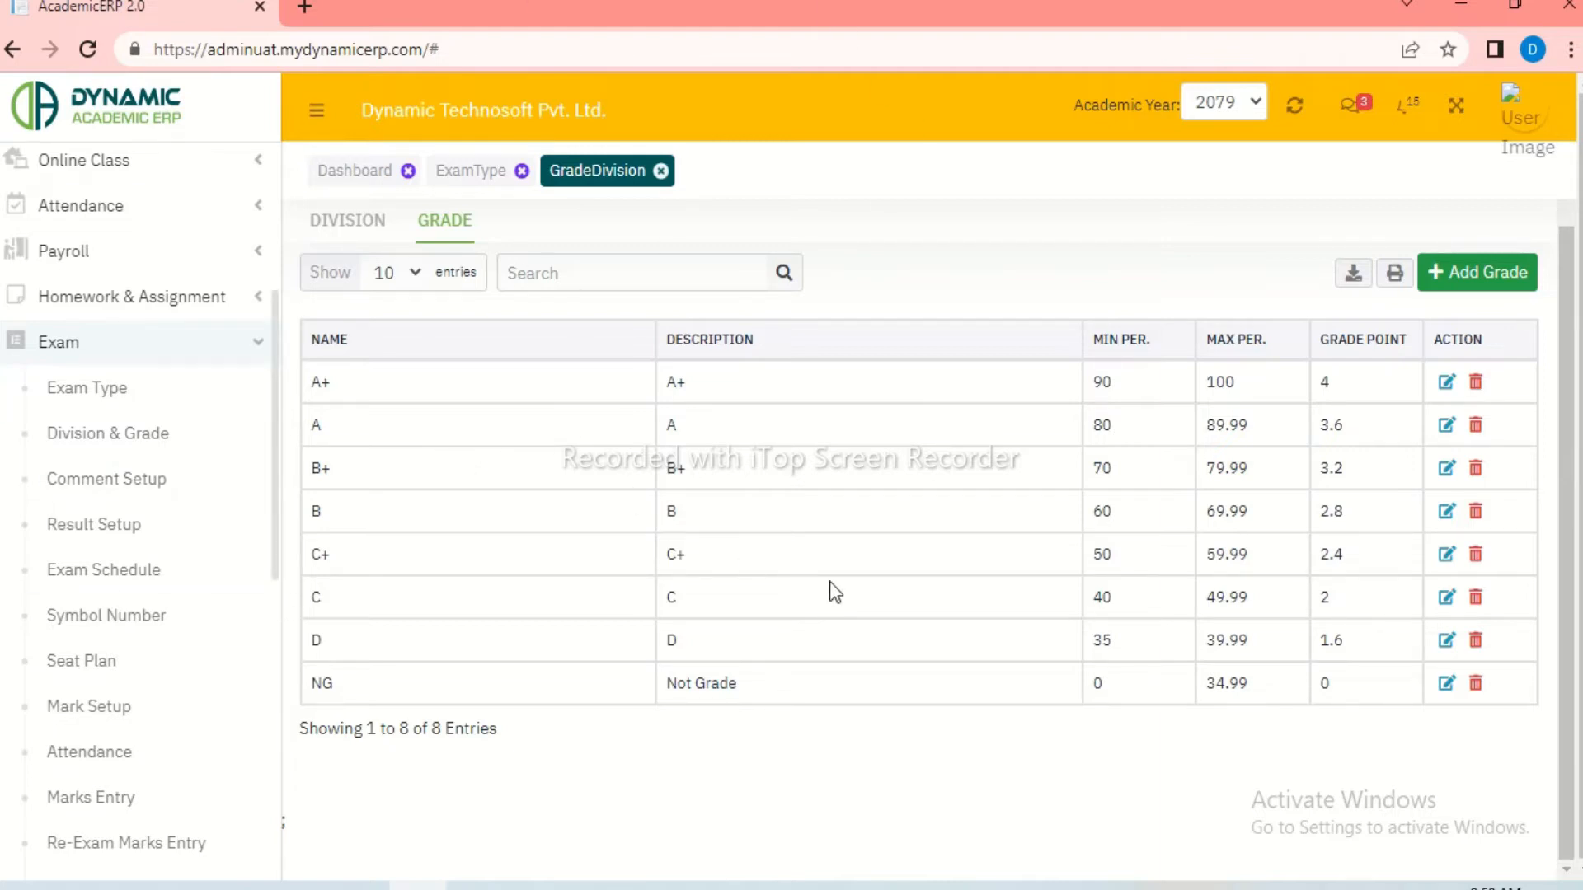
Step: Start a new comment setup that is GPA Wise, with a minimum value of 3.61 and a maximum value of 4
{"action": "left_click", "coordinate": [169, 486]}
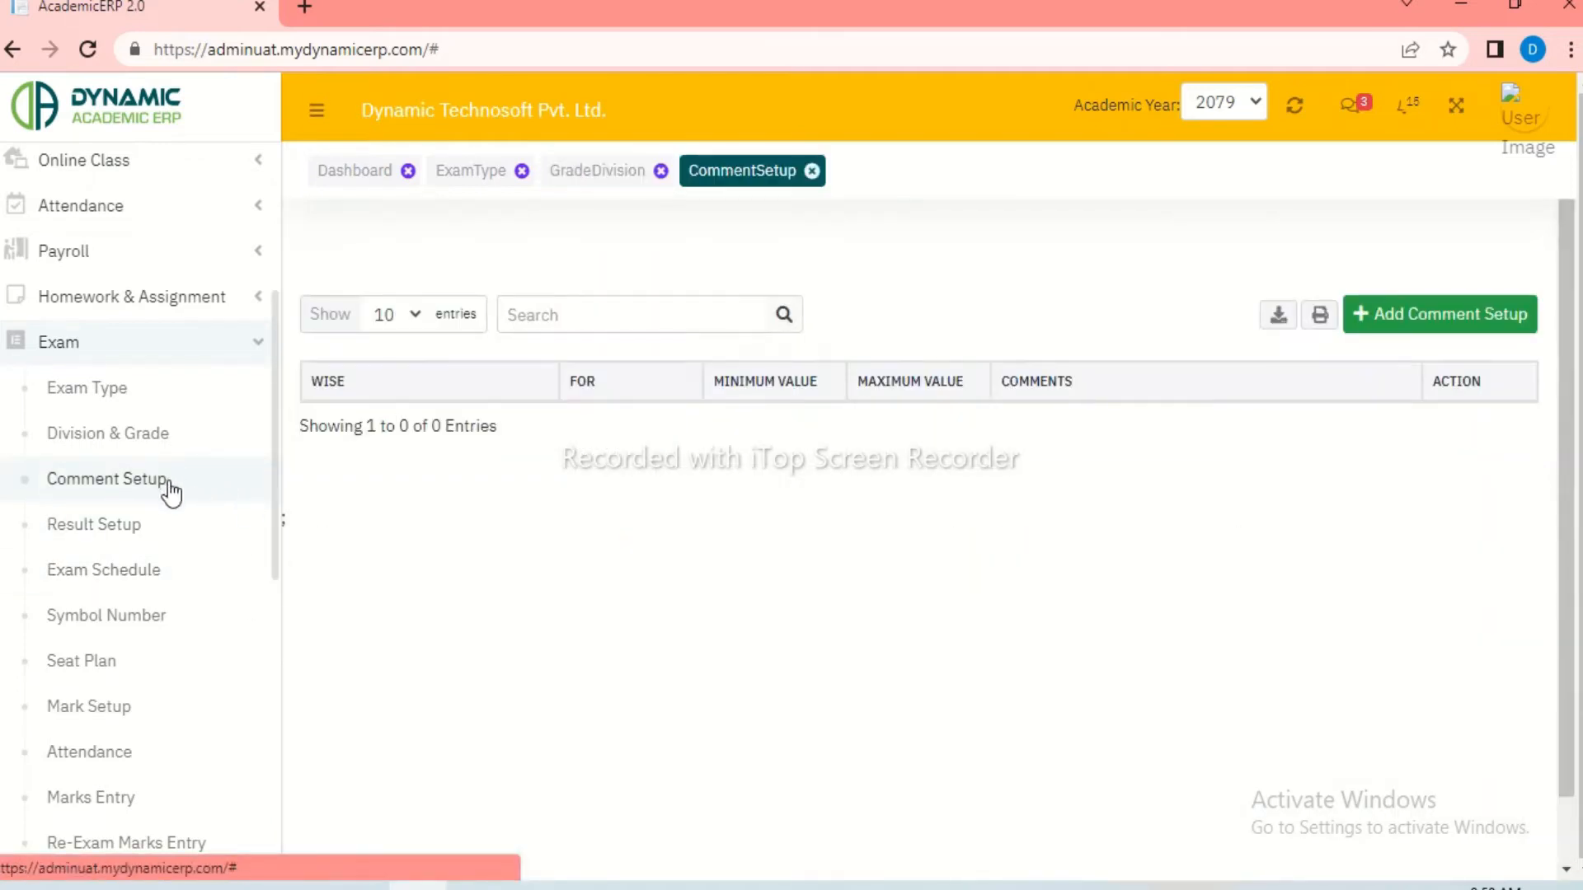
{"action": "left_click", "coordinate": [1447, 322]}
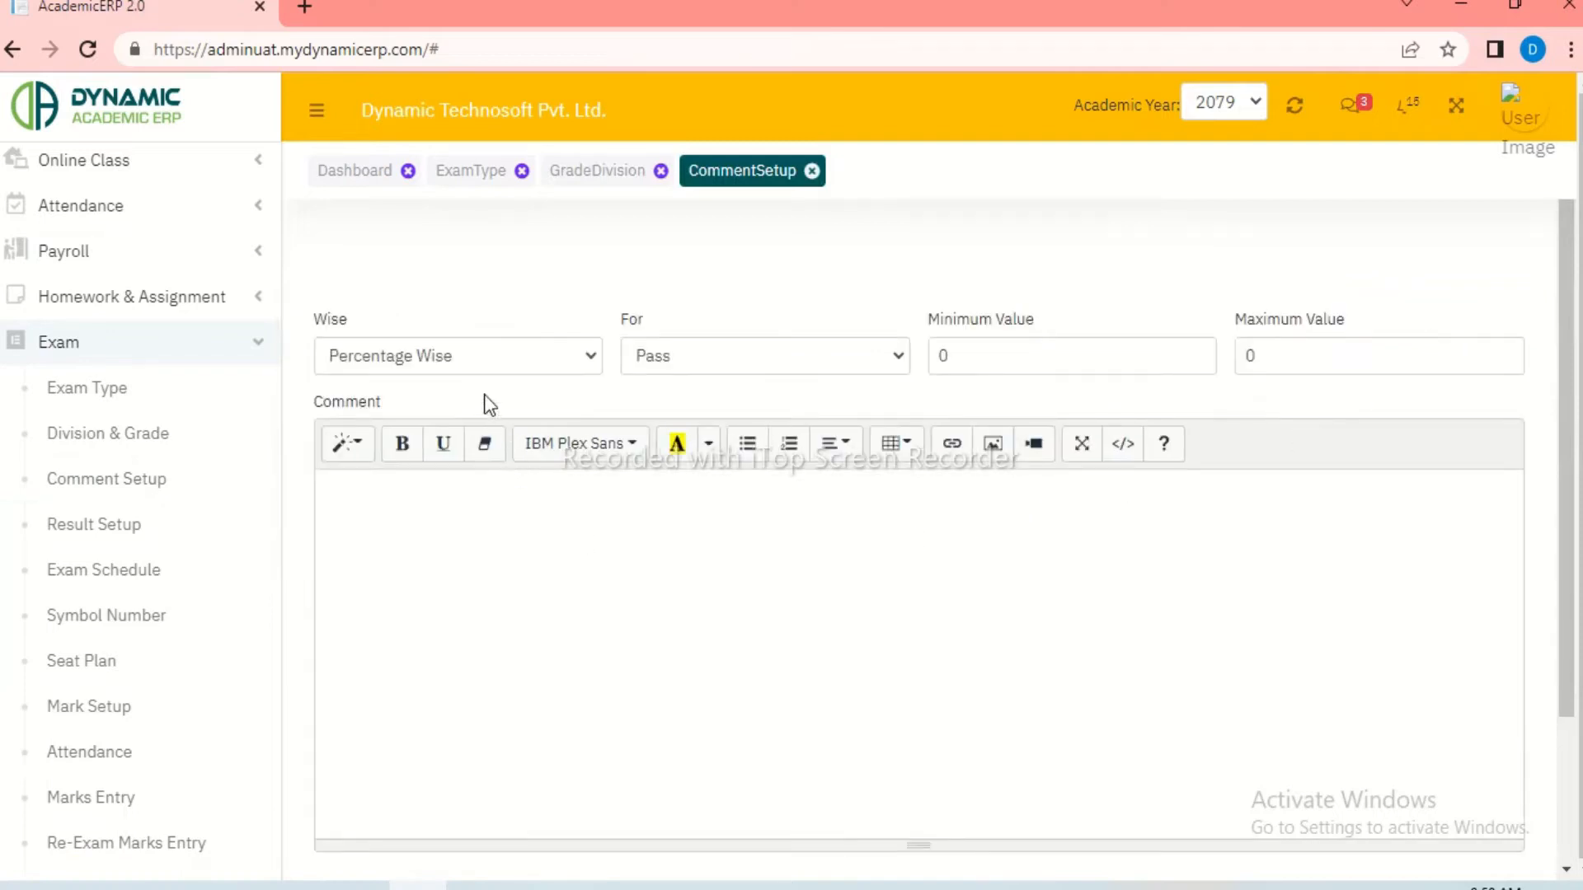
{"action": "left_click", "coordinate": [533, 360]}
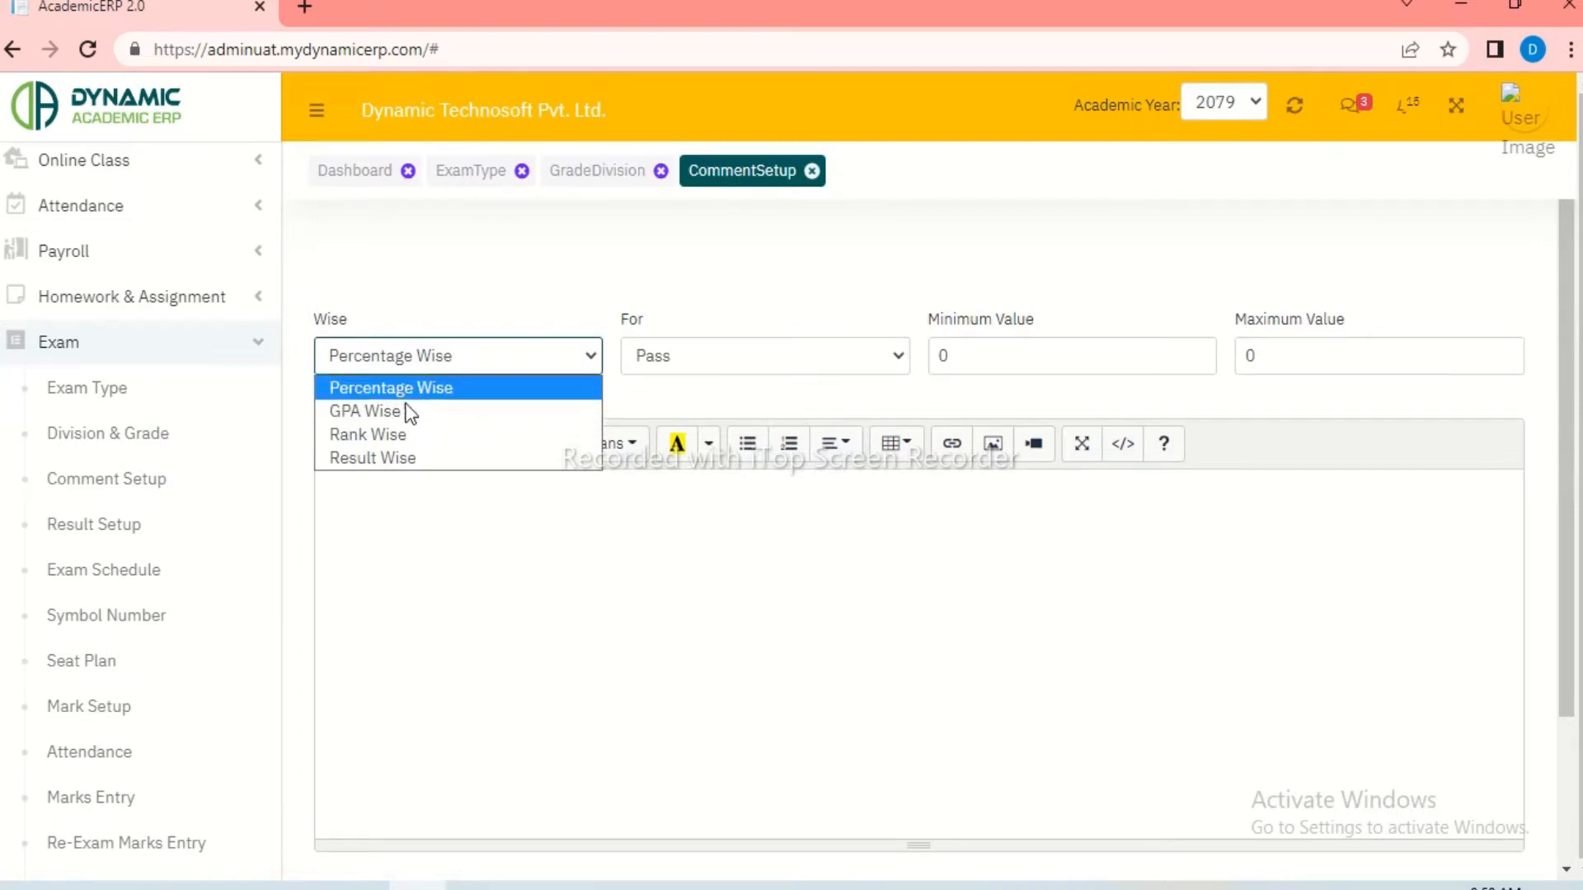
{"action": "left_click", "coordinate": [401, 410]}
{"action": "left_click", "coordinate": [723, 353]}
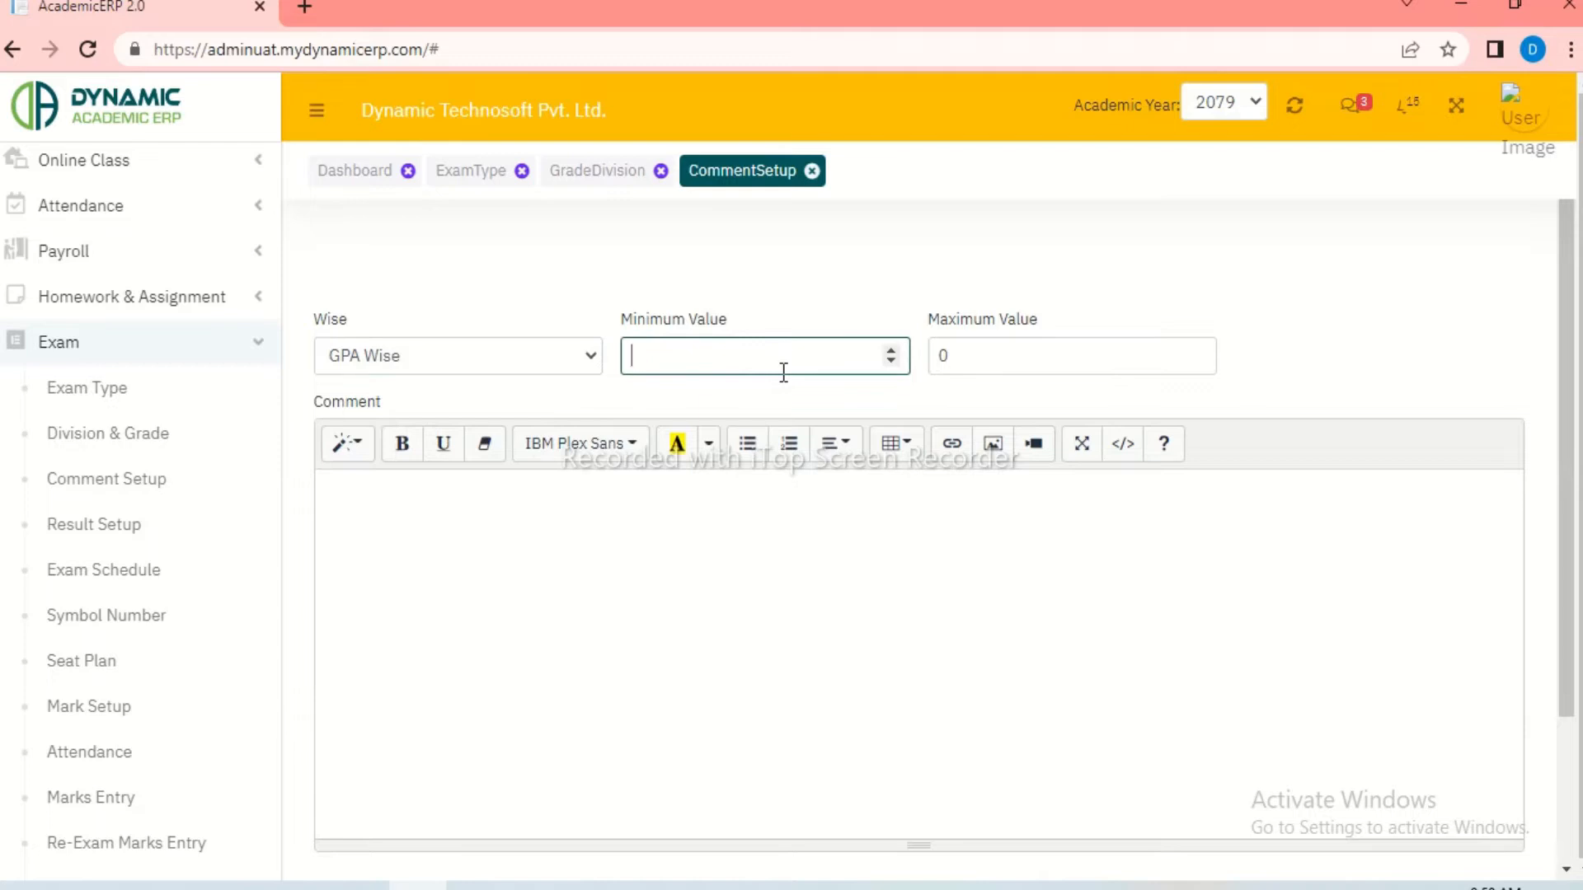
{"action": "type", "text": "3.61"}
{"action": "key", "text": "Tab"}
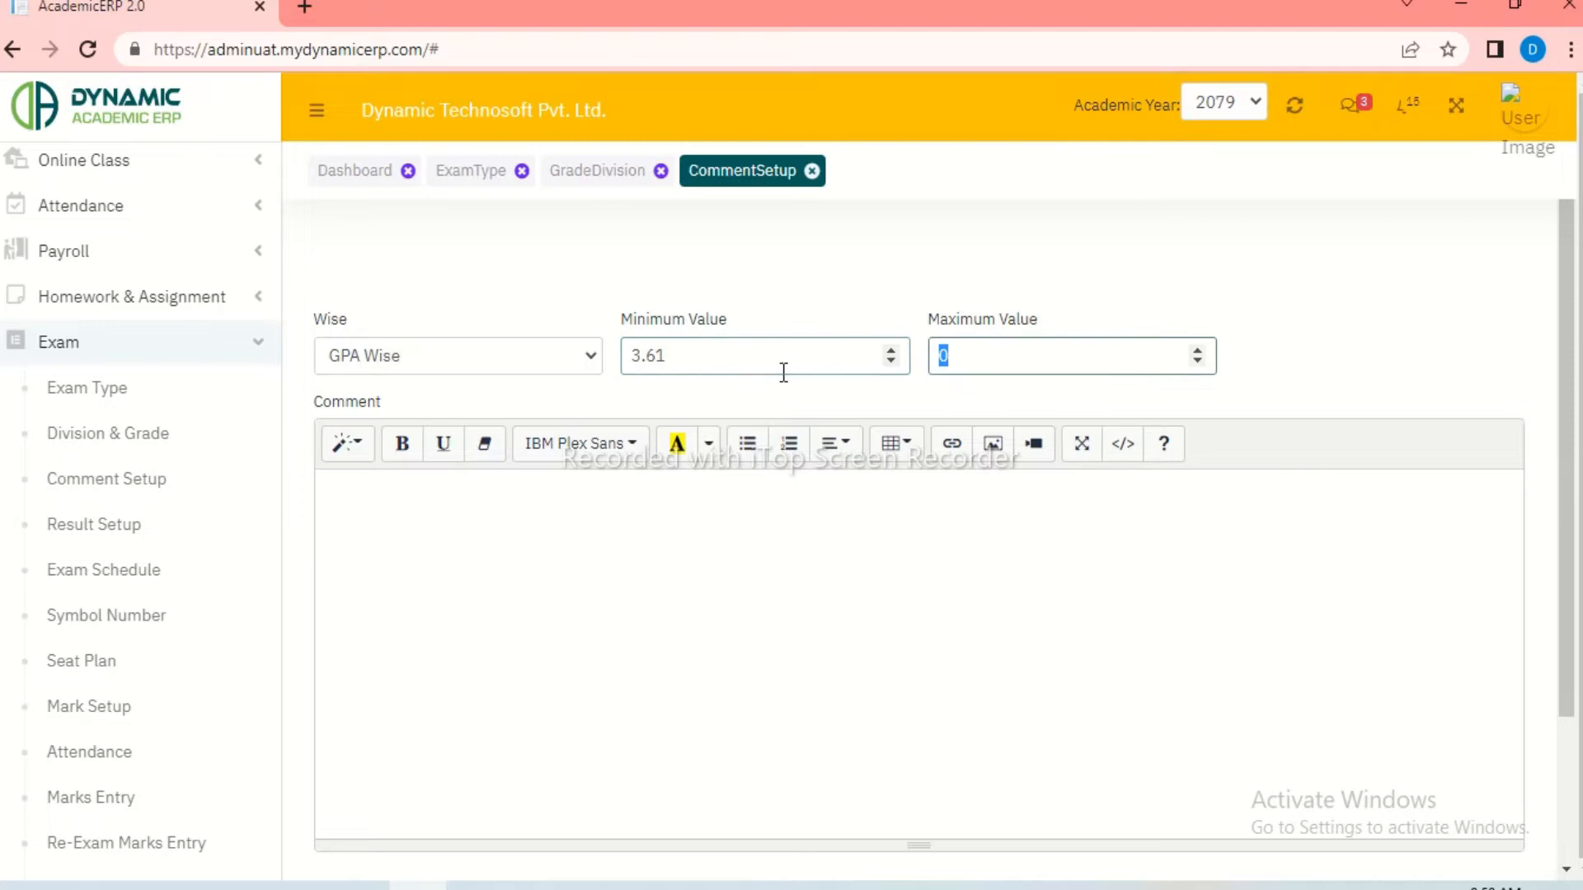
{"action": "type", "text": "4"}
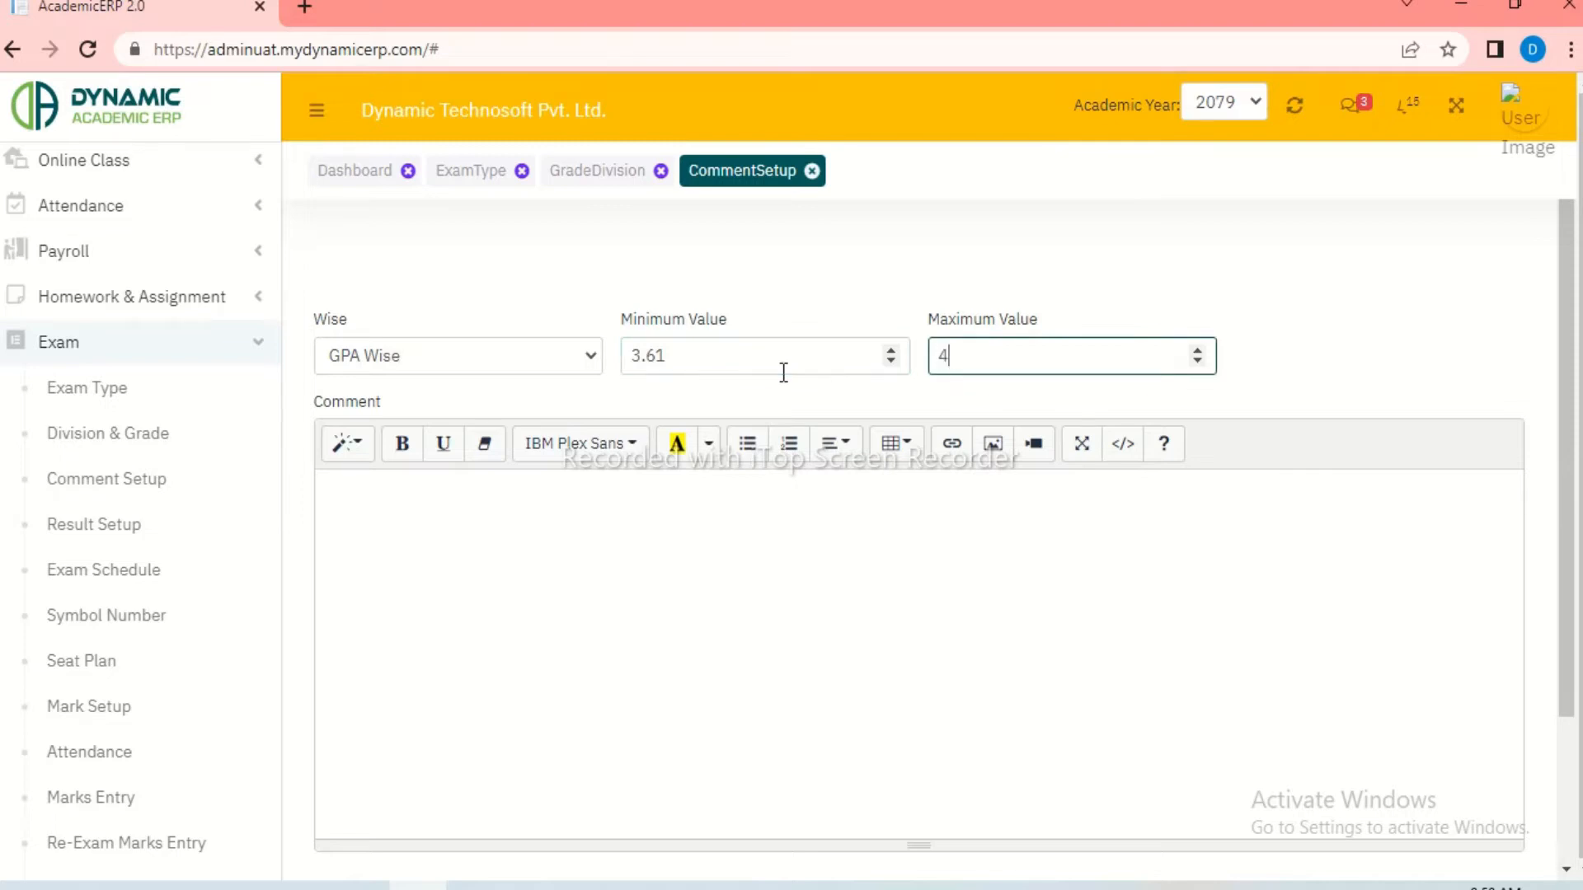
Step: Enter the comment Outstanding, save the comment setup and return to the list of comments
{"action": "left_click", "coordinate": [496, 493]}
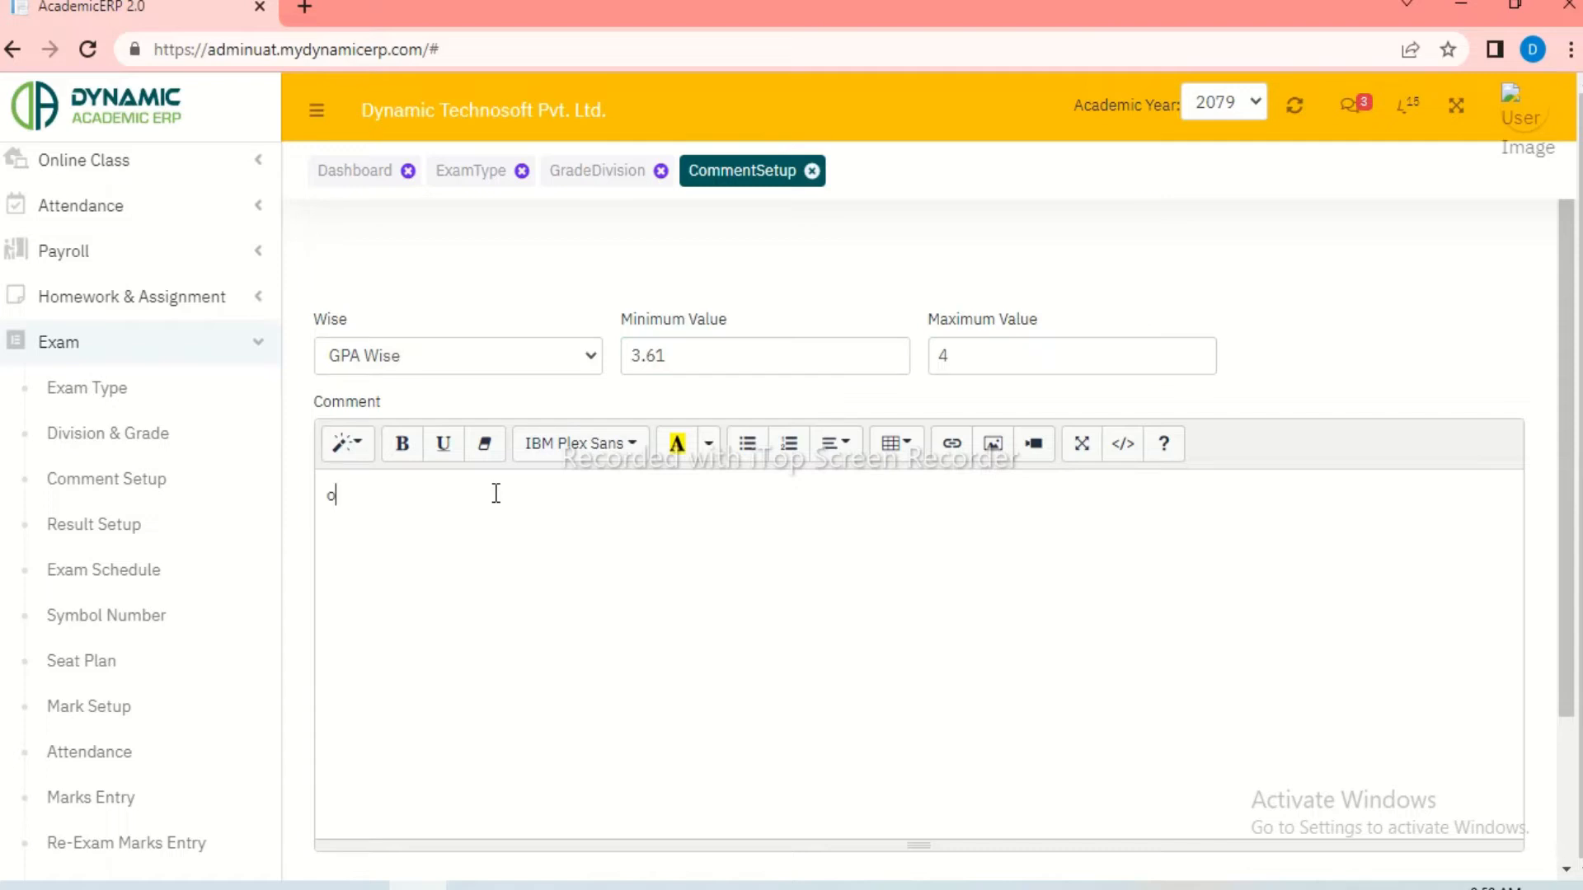
{"action": "type", "text": "Outing"}
{"action": "key", "text": "BackSpace"}
{"action": "type", "text": "standing"}
{"action": "scroll", "coordinate": [1383, 452], "scroll_direction": "down", "scroll_amount": 3}
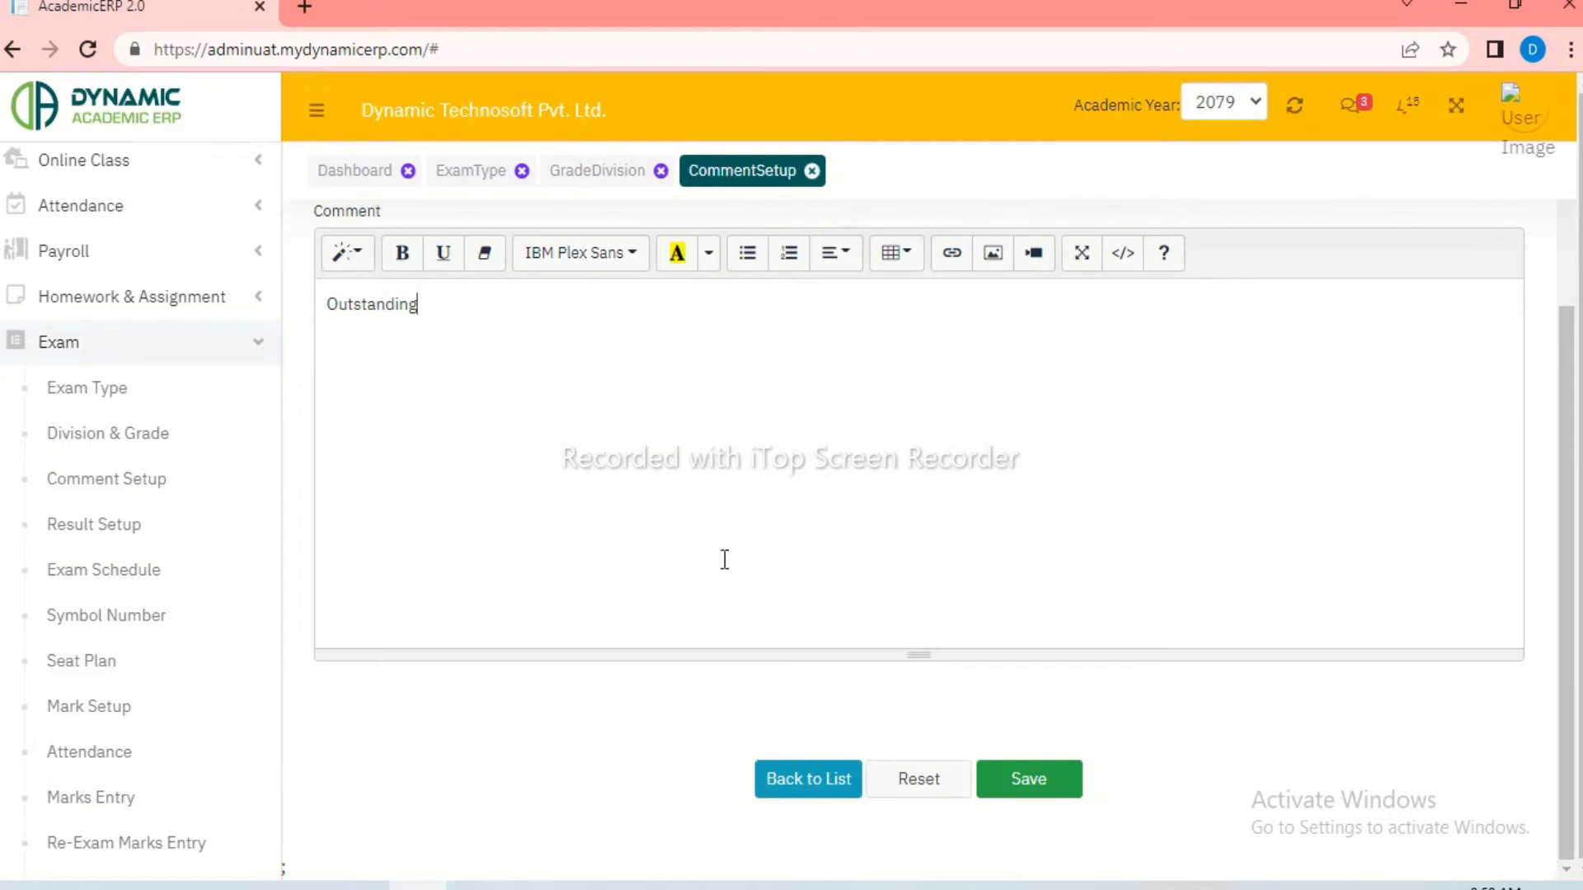
{"action": "left_click", "coordinate": [1025, 780]}
{"action": "left_click", "coordinate": [961, 595]}
{"action": "left_click", "coordinate": [809, 781]}
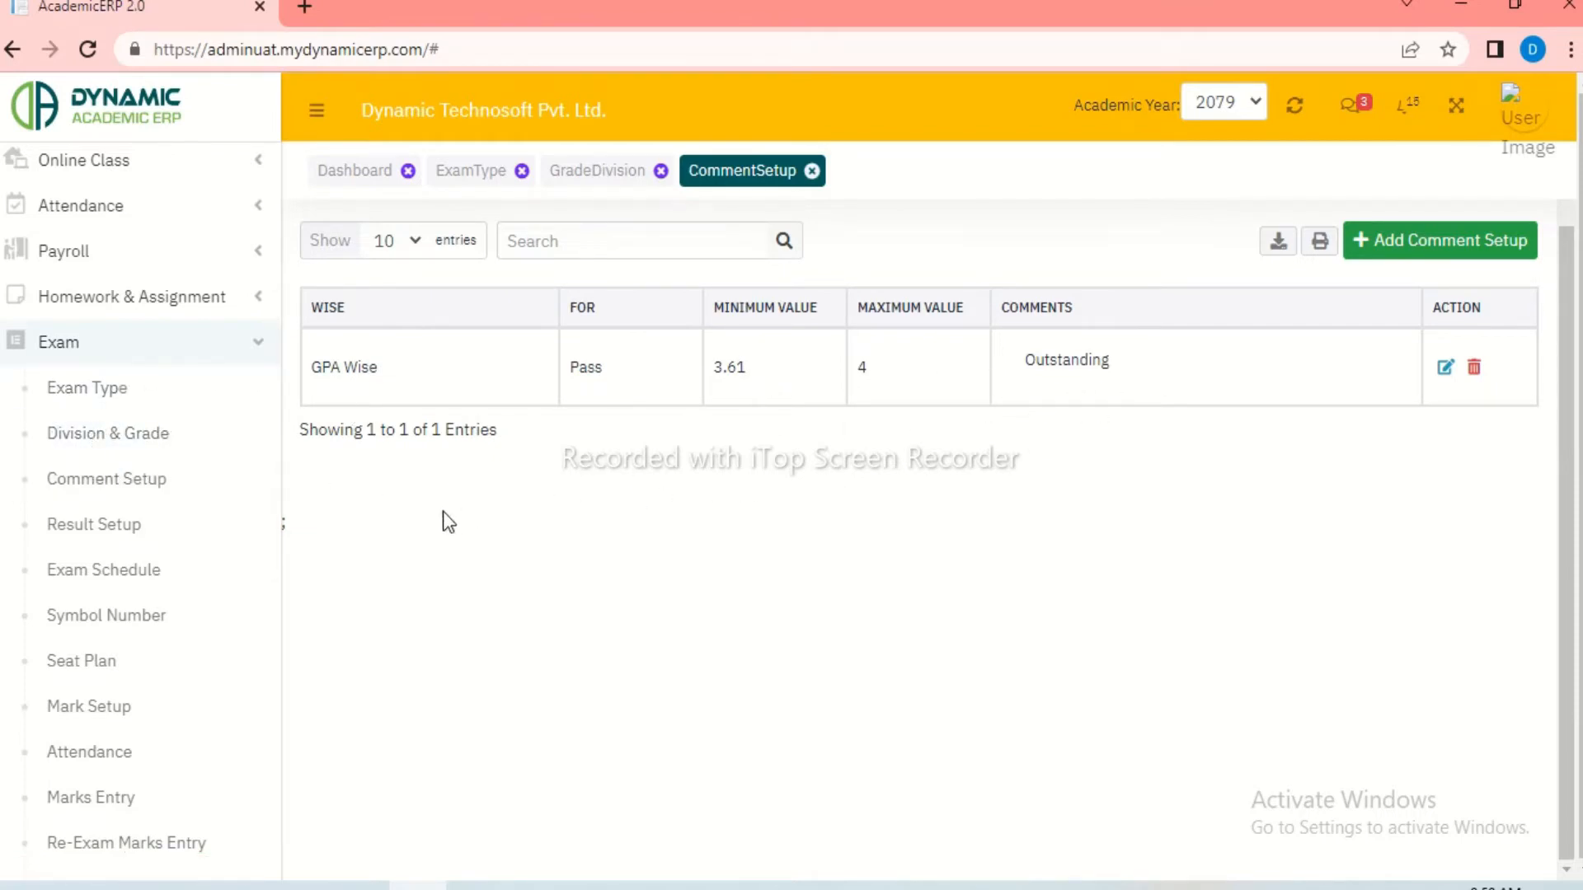
{"action": "scroll", "coordinate": [1239, 454], "scroll_direction": "up", "scroll_amount": 1}
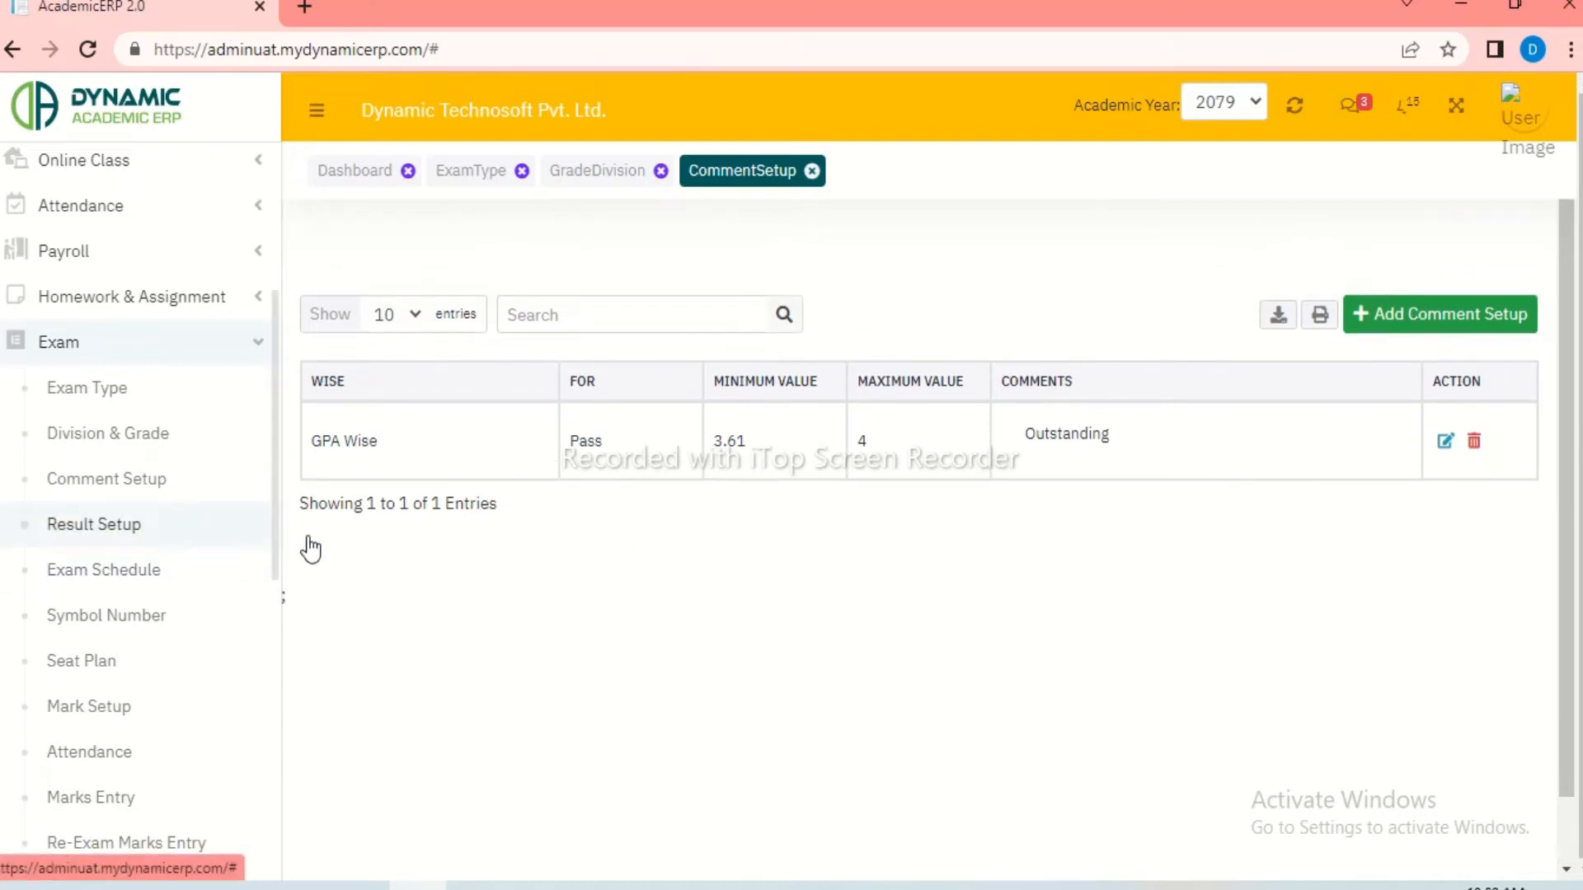
{"action": "scroll", "coordinate": [315, 546], "scroll_direction": "down", "scroll_amount": 1}
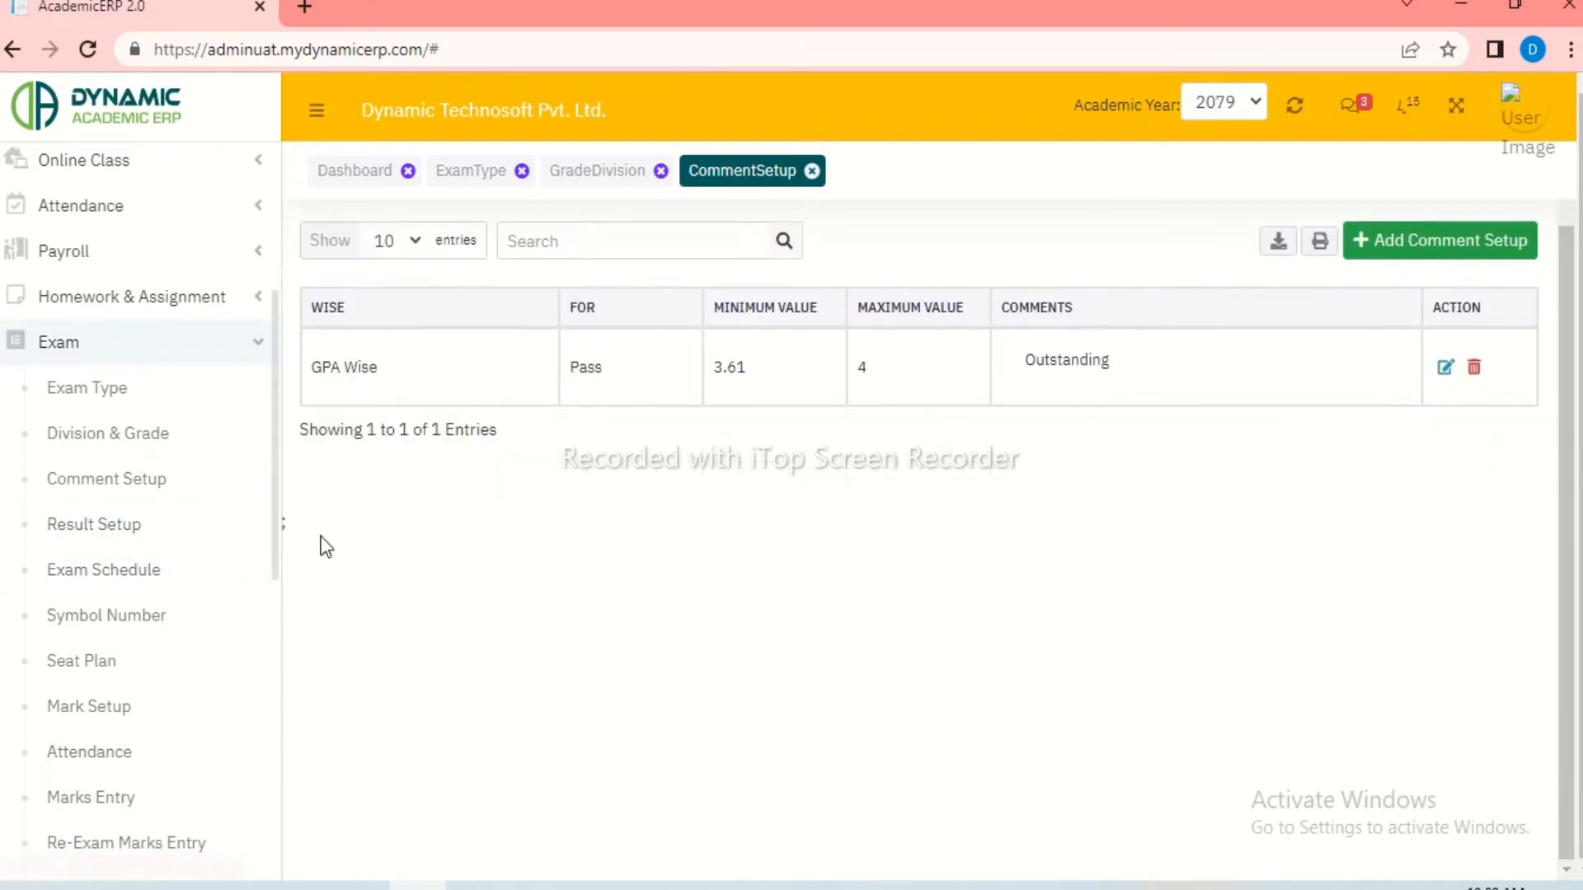
Step: Open the exam-type-wise Result Setup and choose class L.K.G. with the 1st Term Examination
{"action": "left_click", "coordinate": [131, 536]}
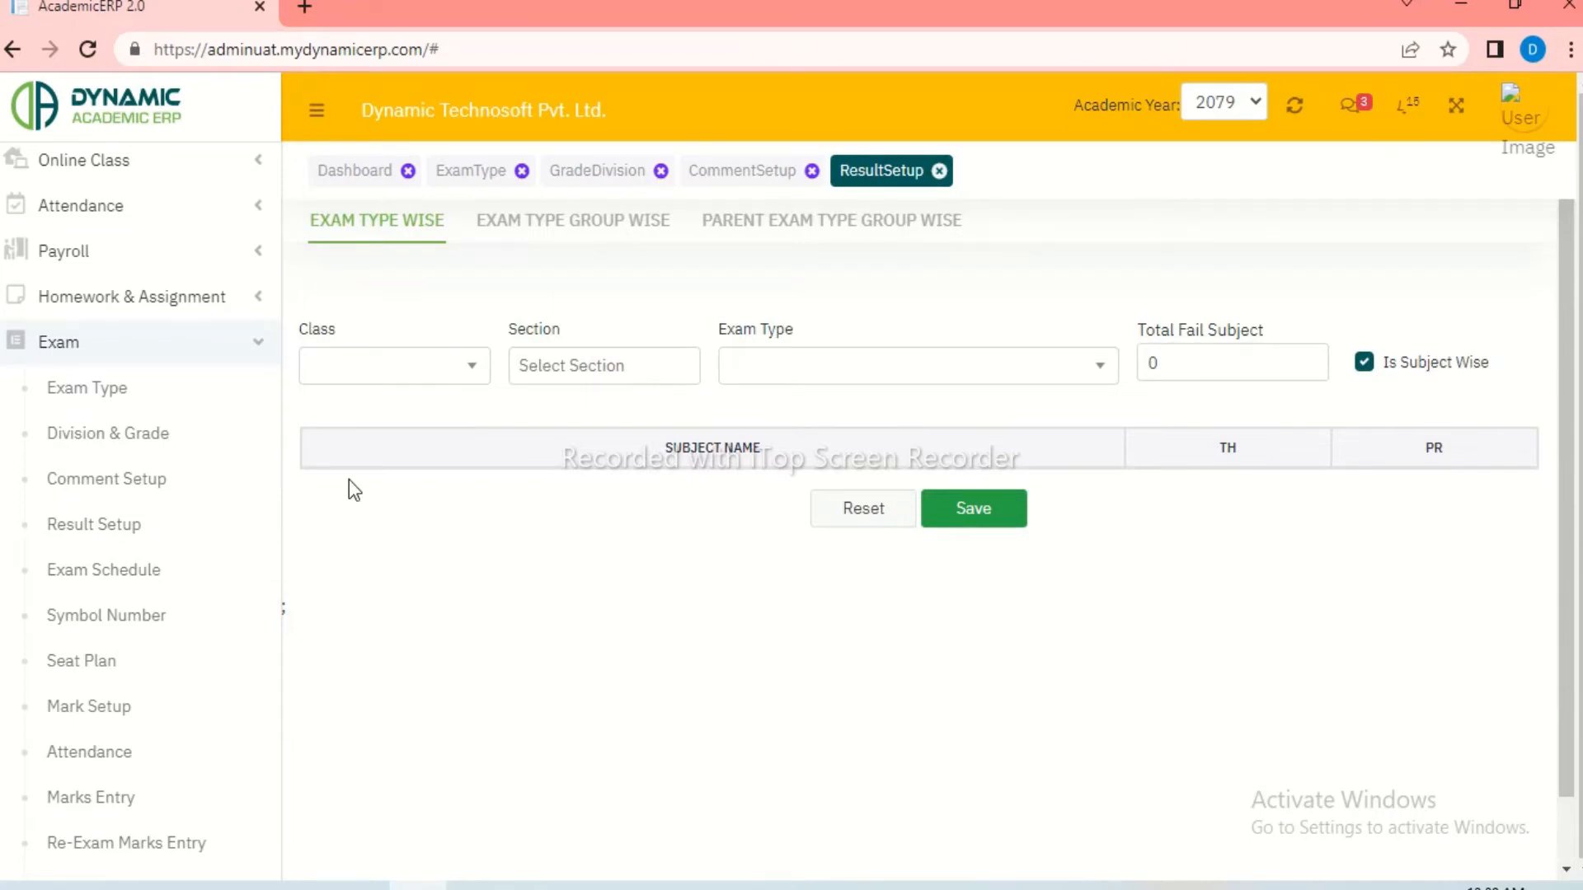
{"action": "left_click", "coordinate": [424, 368]}
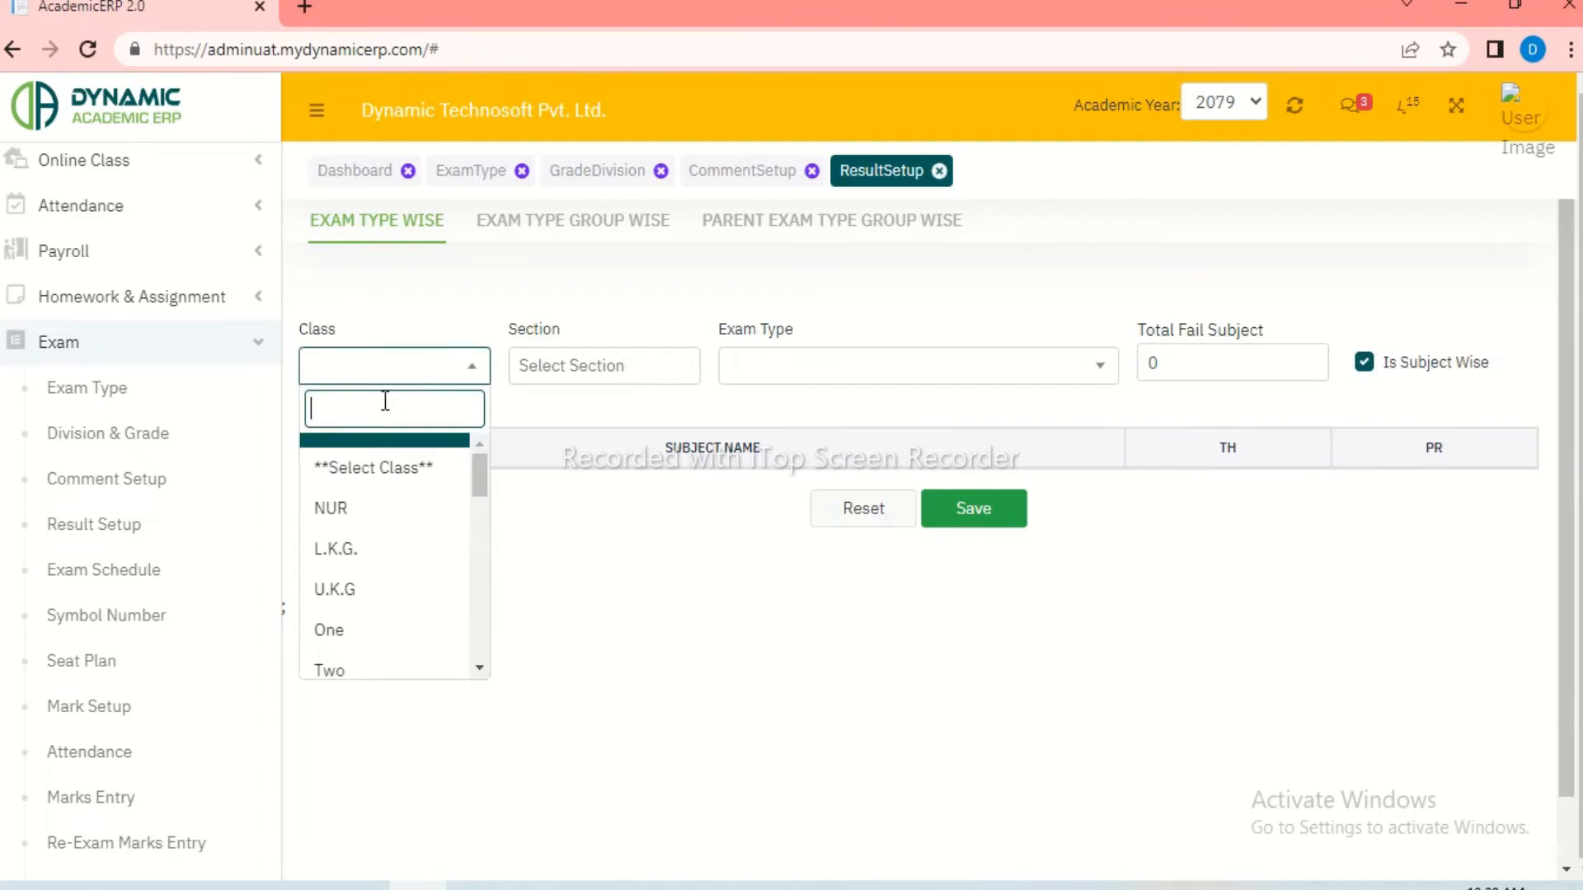
{"action": "left_click", "coordinate": [343, 549]}
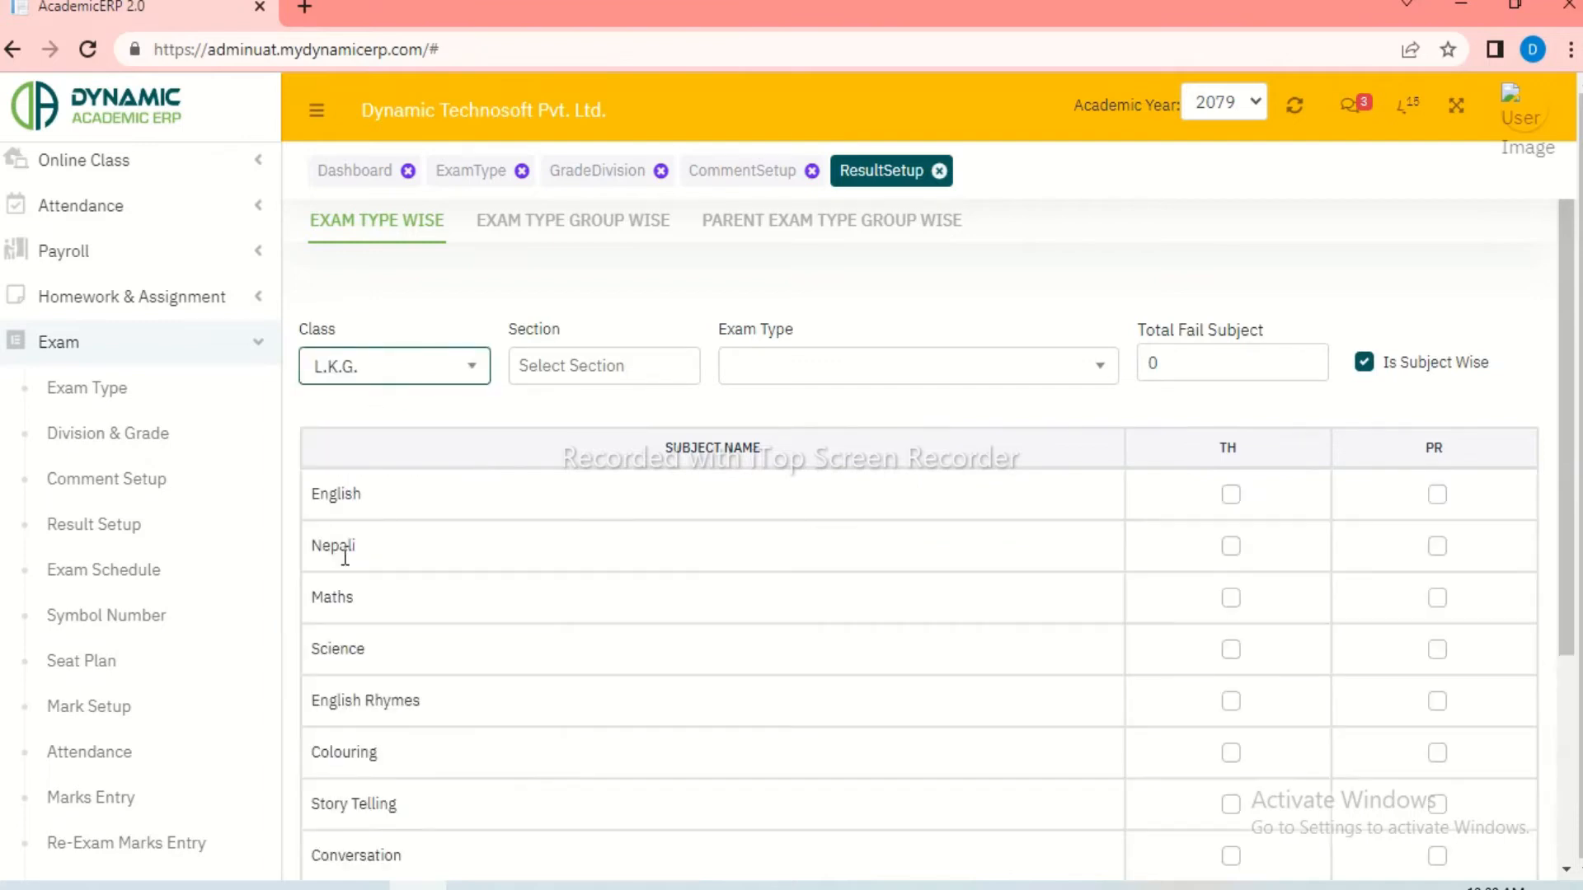
{"action": "left_click", "coordinate": [804, 375]}
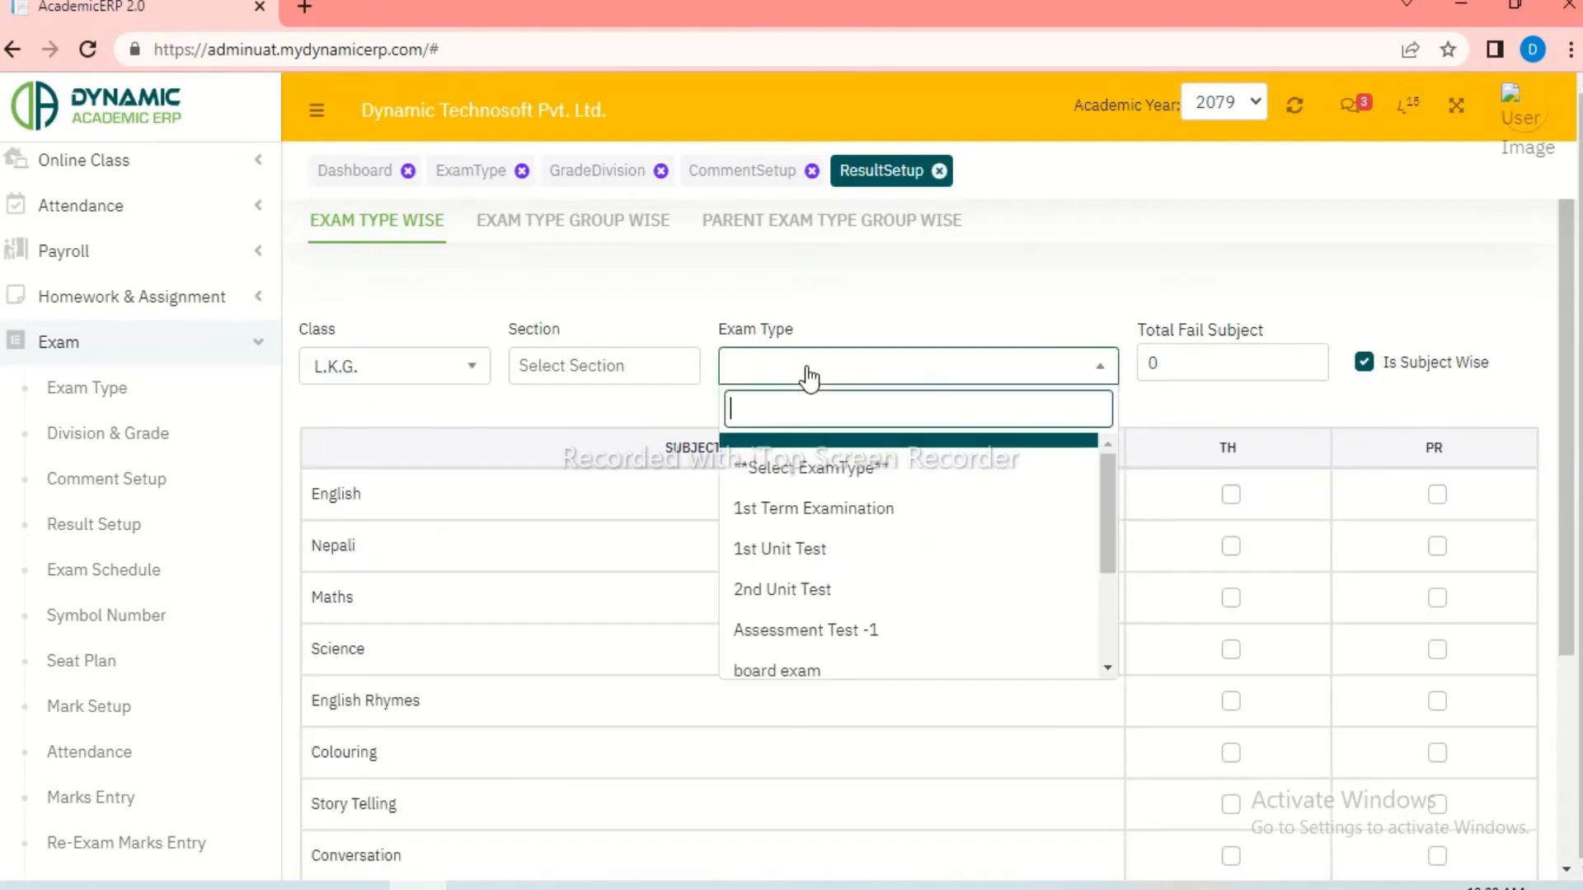
{"action": "left_click", "coordinate": [811, 509]}
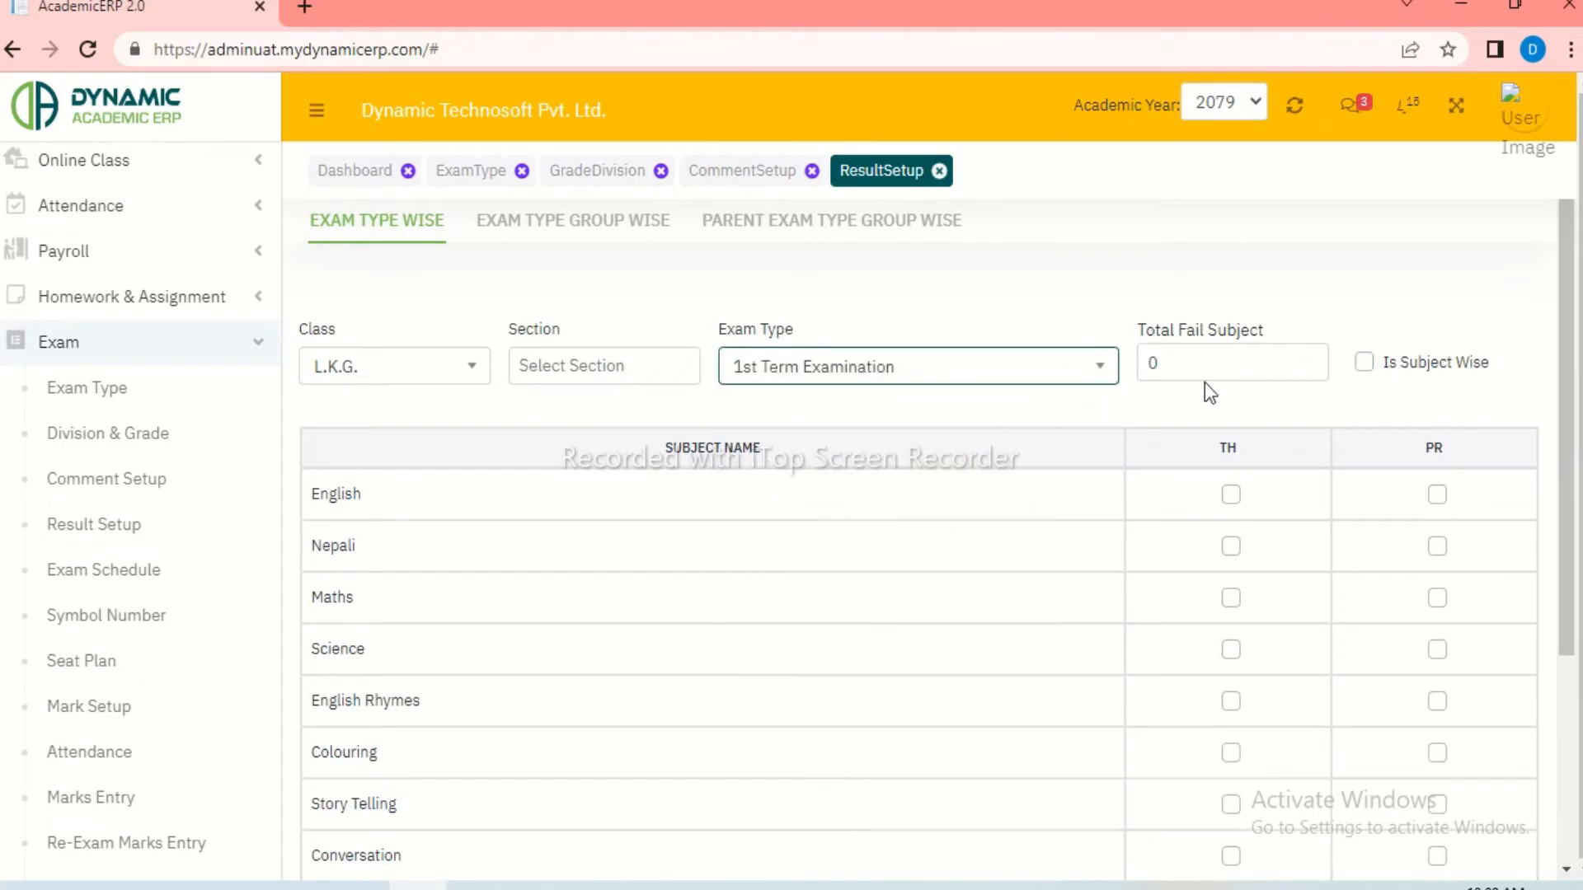
Step: Set the total fail subject to 2 and enable the subject-wise option
{"action": "left_click", "coordinate": [1224, 363]}
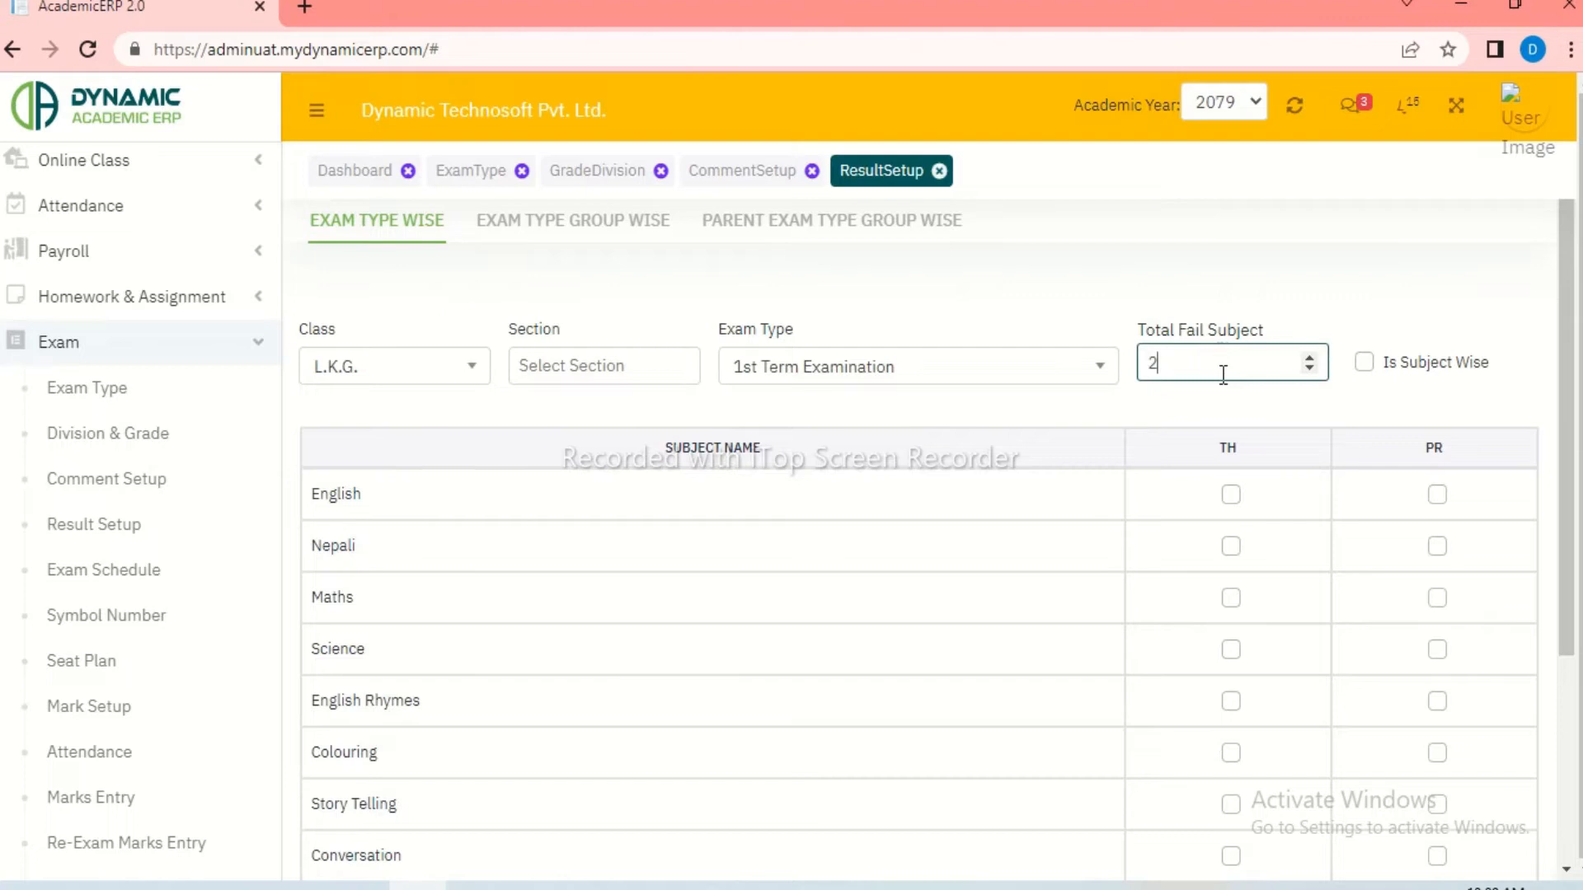
{"action": "type", "text": "2"}
{"action": "left_click", "coordinate": [1363, 363]}
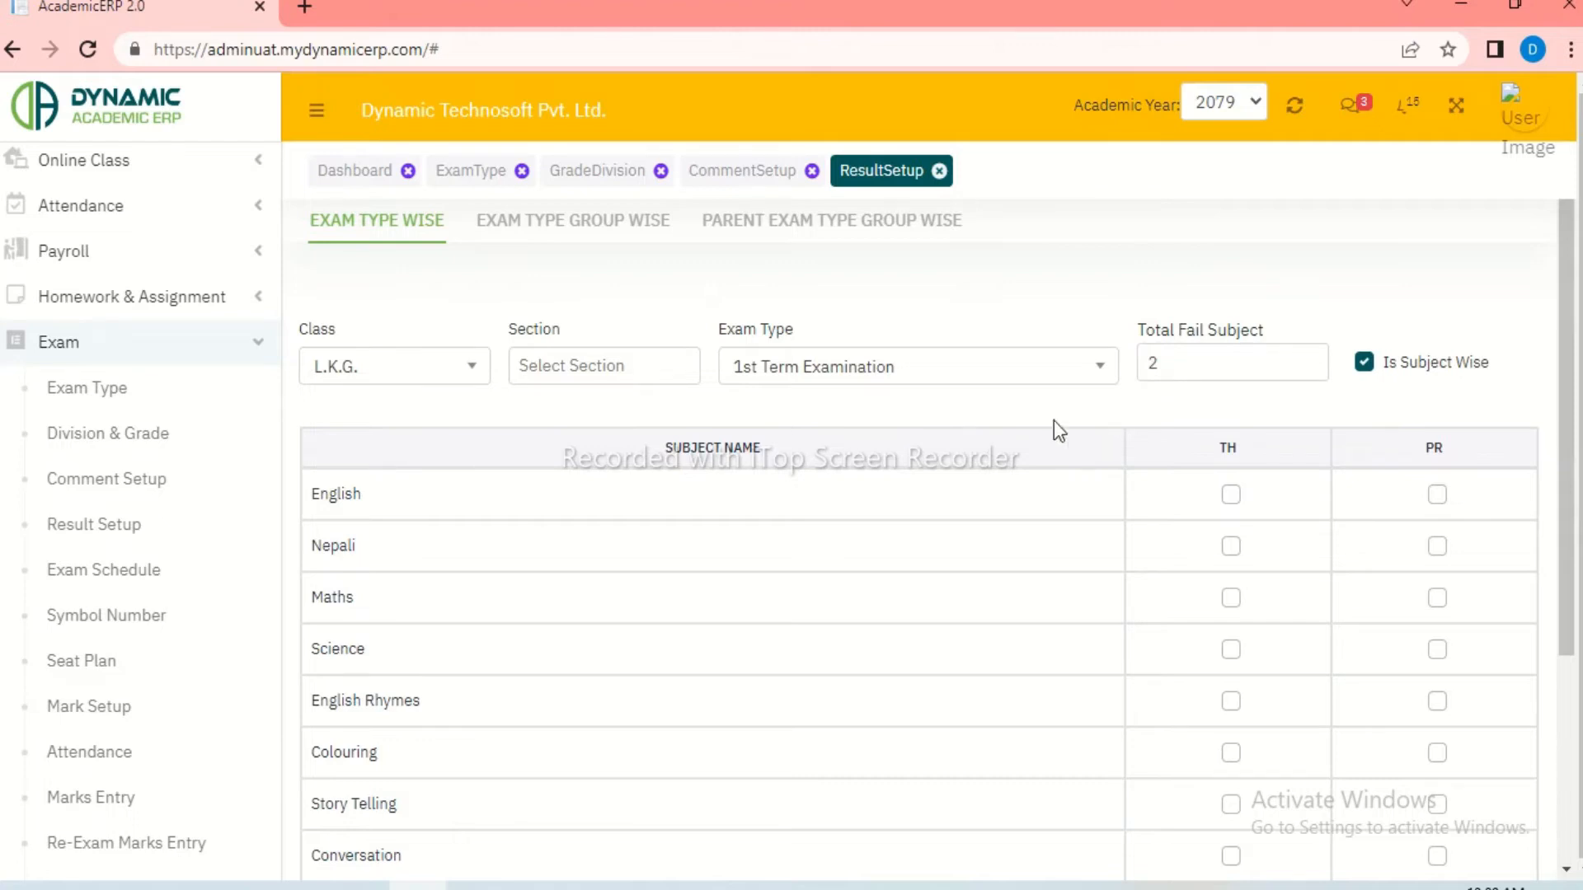
Step: Mark theory (TH) for English and Maths in the subject list and review the remaining subjects
{"action": "scroll", "coordinate": [1080, 479], "scroll_direction": "down", "scroll_amount": 4}
{"action": "scroll", "coordinate": [1098, 501], "scroll_direction": "up", "scroll_amount": 3}
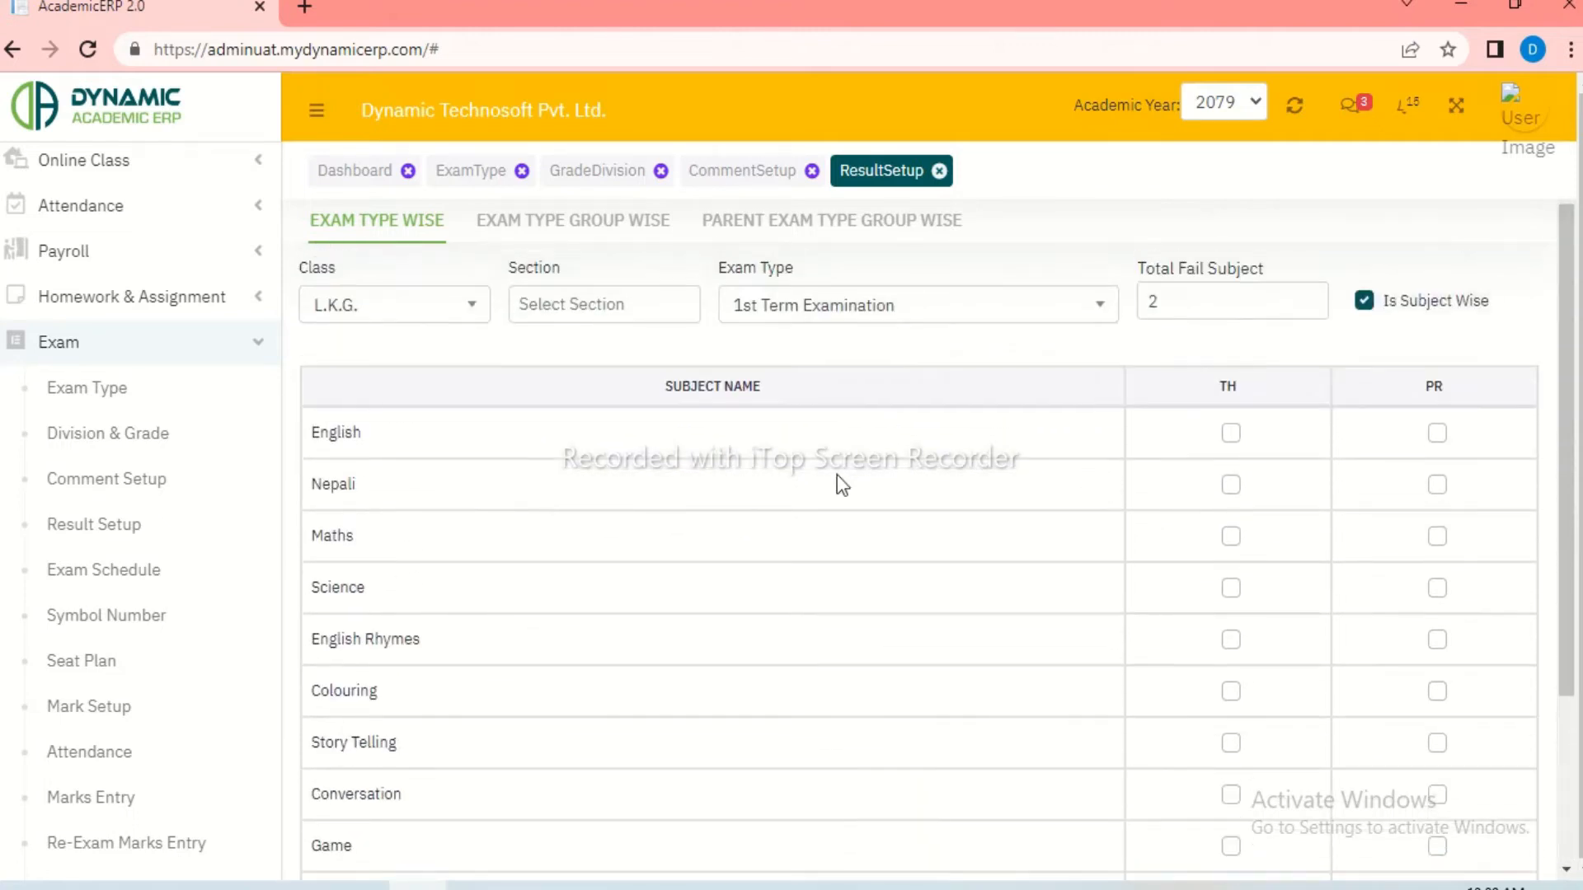
{"action": "left_click", "coordinate": [1232, 437]}
{"action": "left_click", "coordinate": [1231, 537]}
{"action": "scroll", "coordinate": [969, 486], "scroll_direction": "down", "scroll_amount": 3}
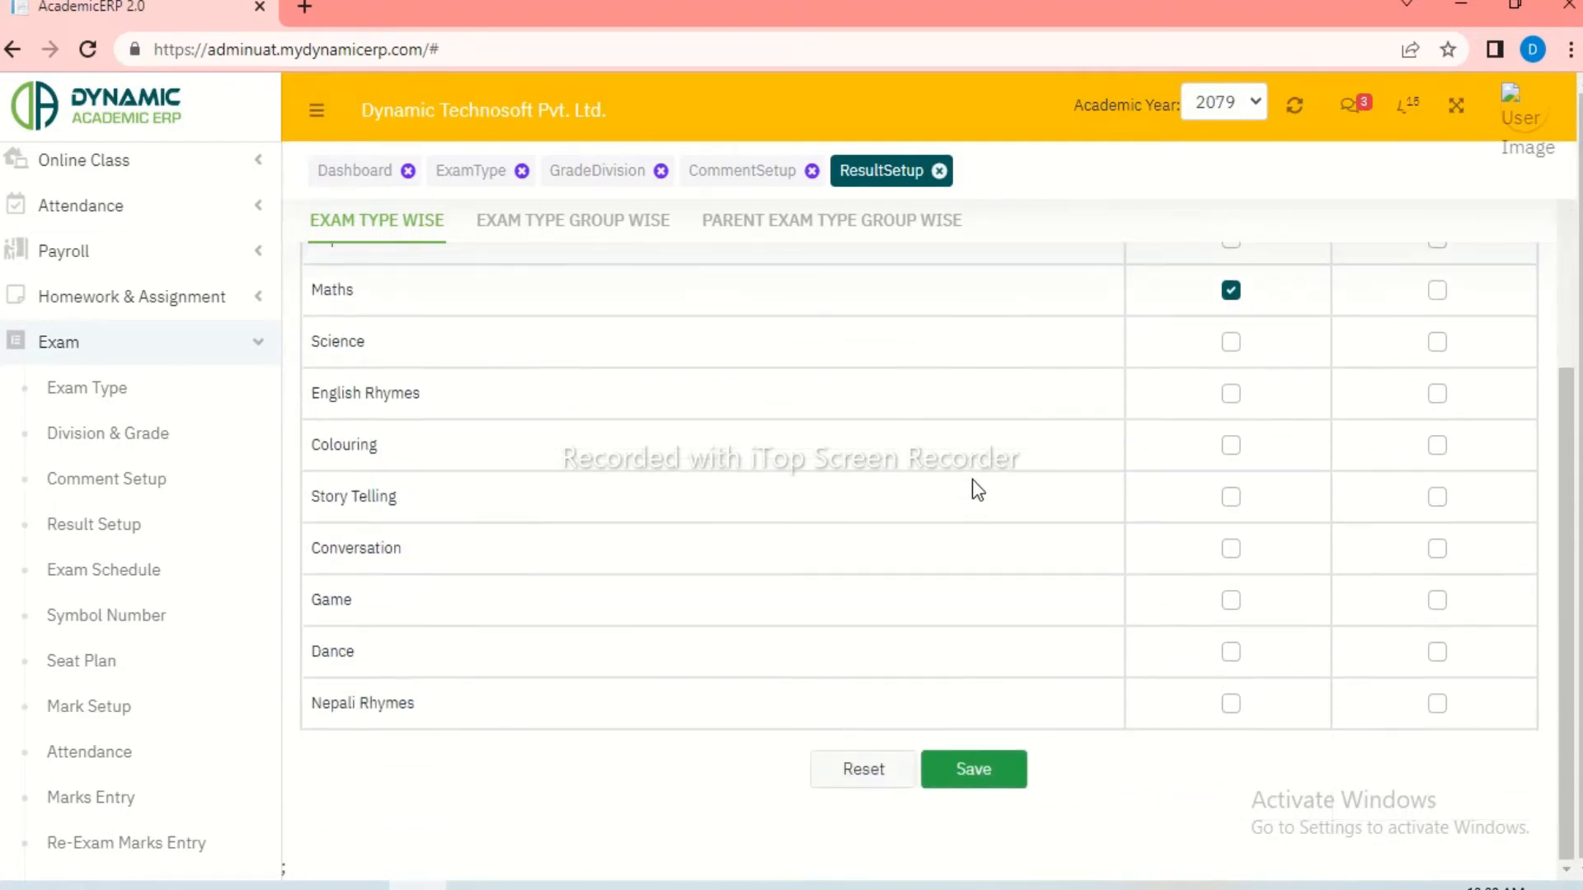
{"action": "scroll", "coordinate": [972, 478], "scroll_direction": "up", "scroll_amount": 3}
{"action": "scroll", "coordinate": [1013, 758], "scroll_direction": "down", "scroll_amount": 3}
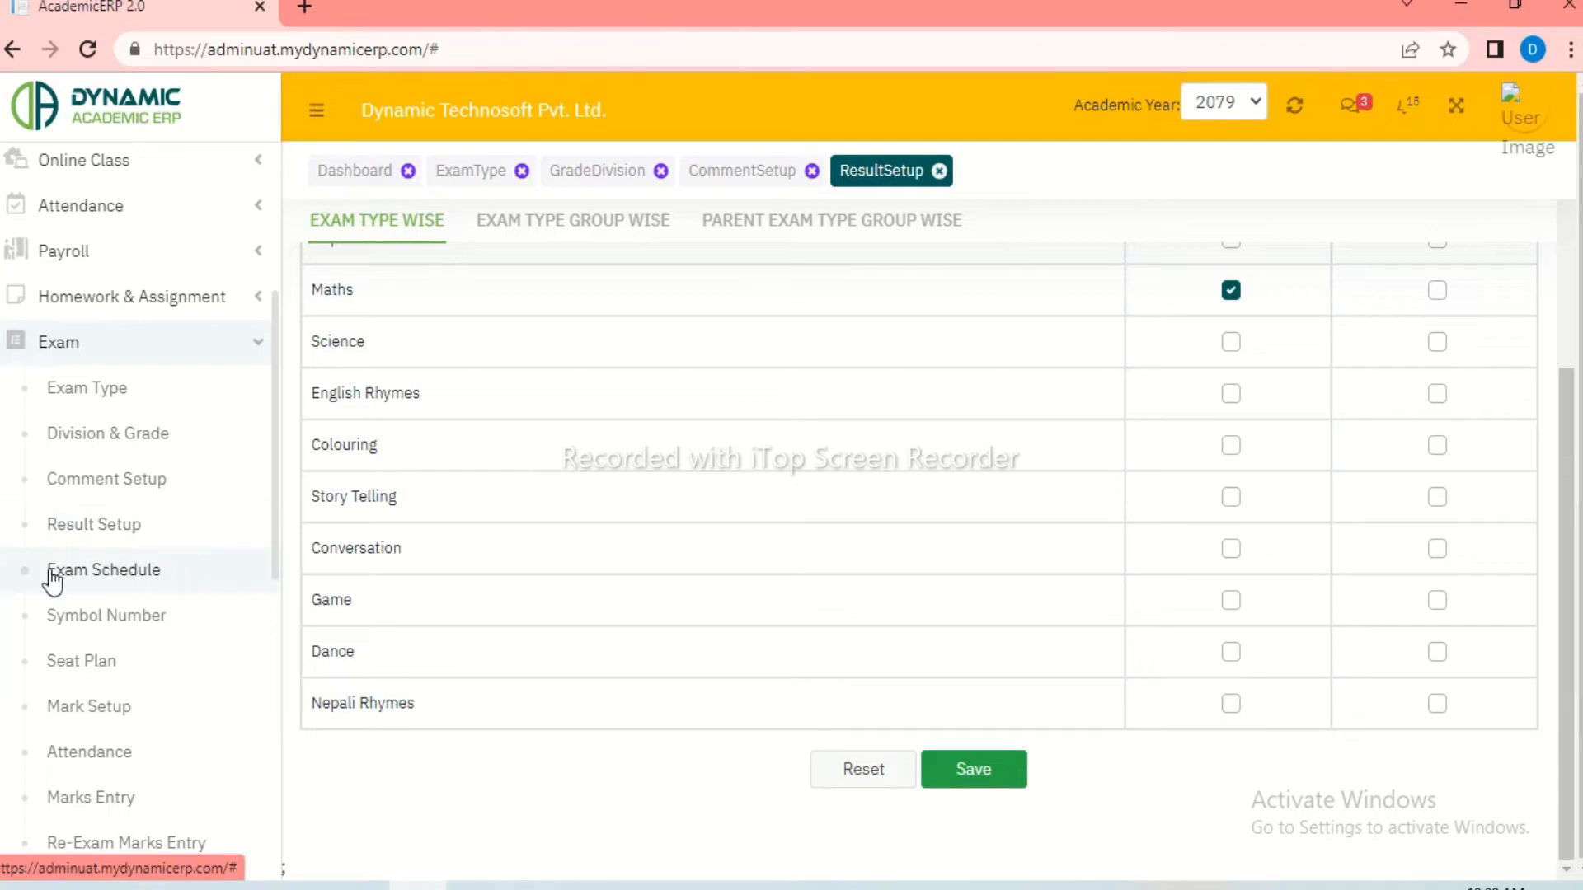
Step: Open the Exam Schedule and choose class L.K.G. with the 1st Term Examination
{"action": "left_click", "coordinate": [97, 571]}
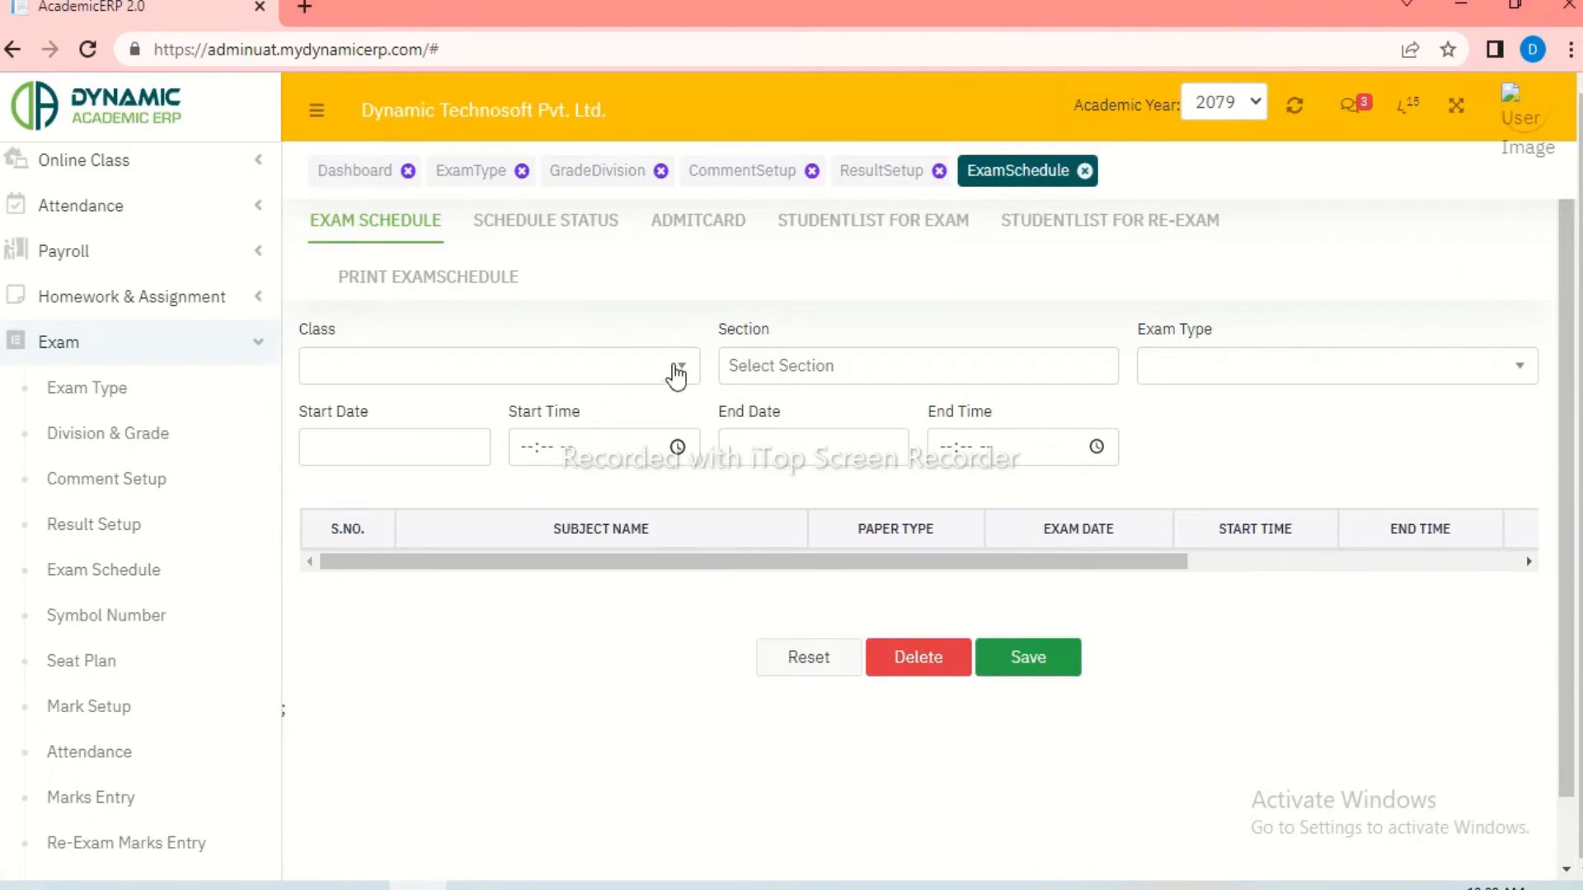
{"action": "left_click", "coordinate": [676, 373]}
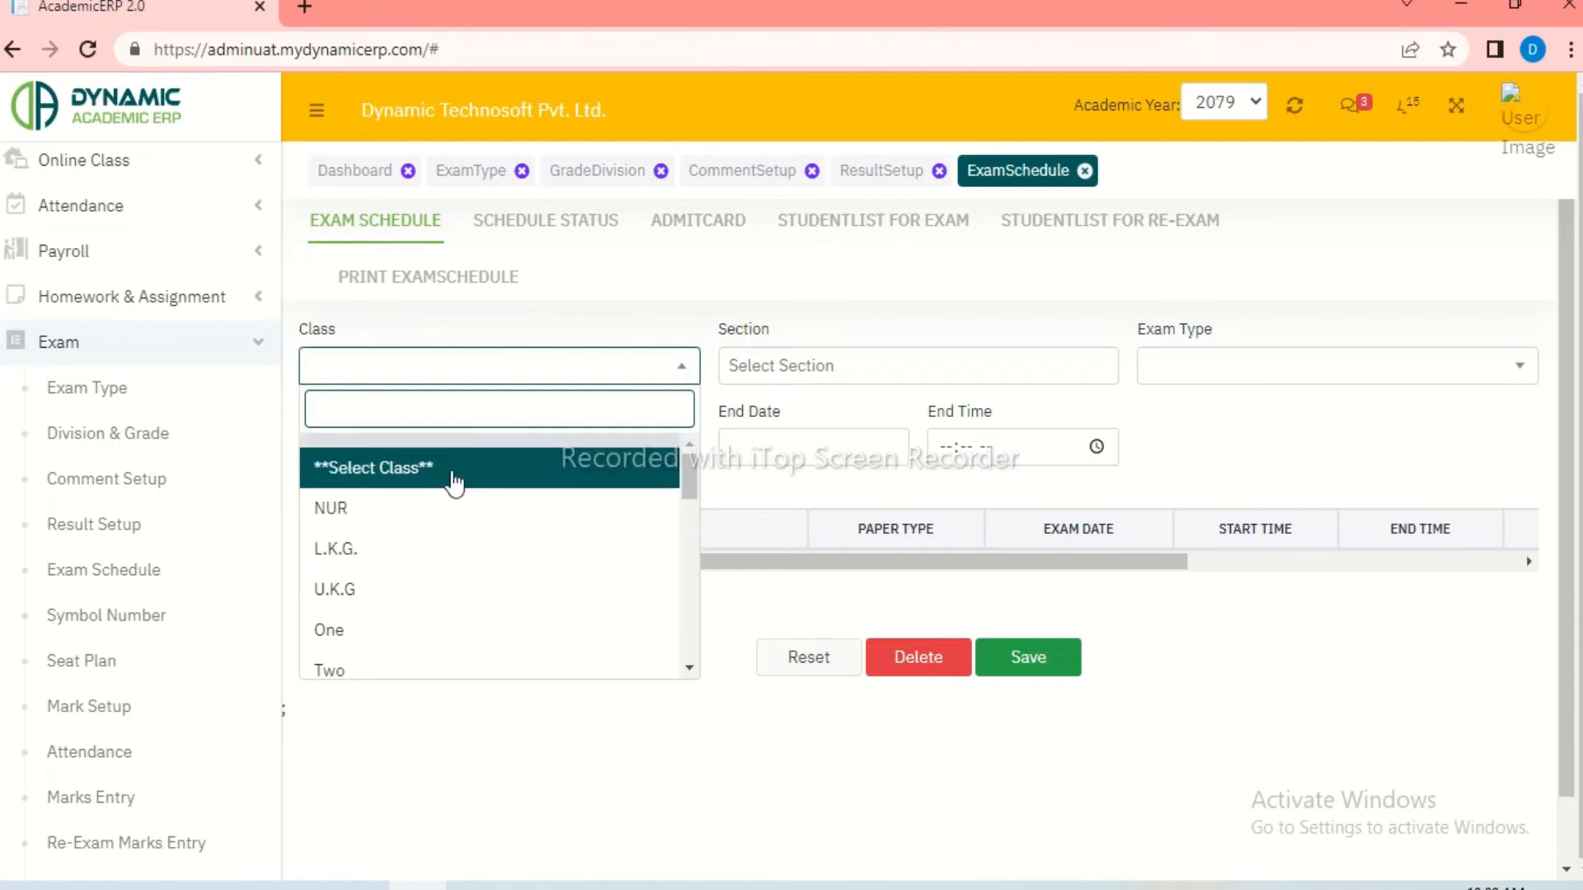
{"action": "left_click", "coordinate": [392, 553]}
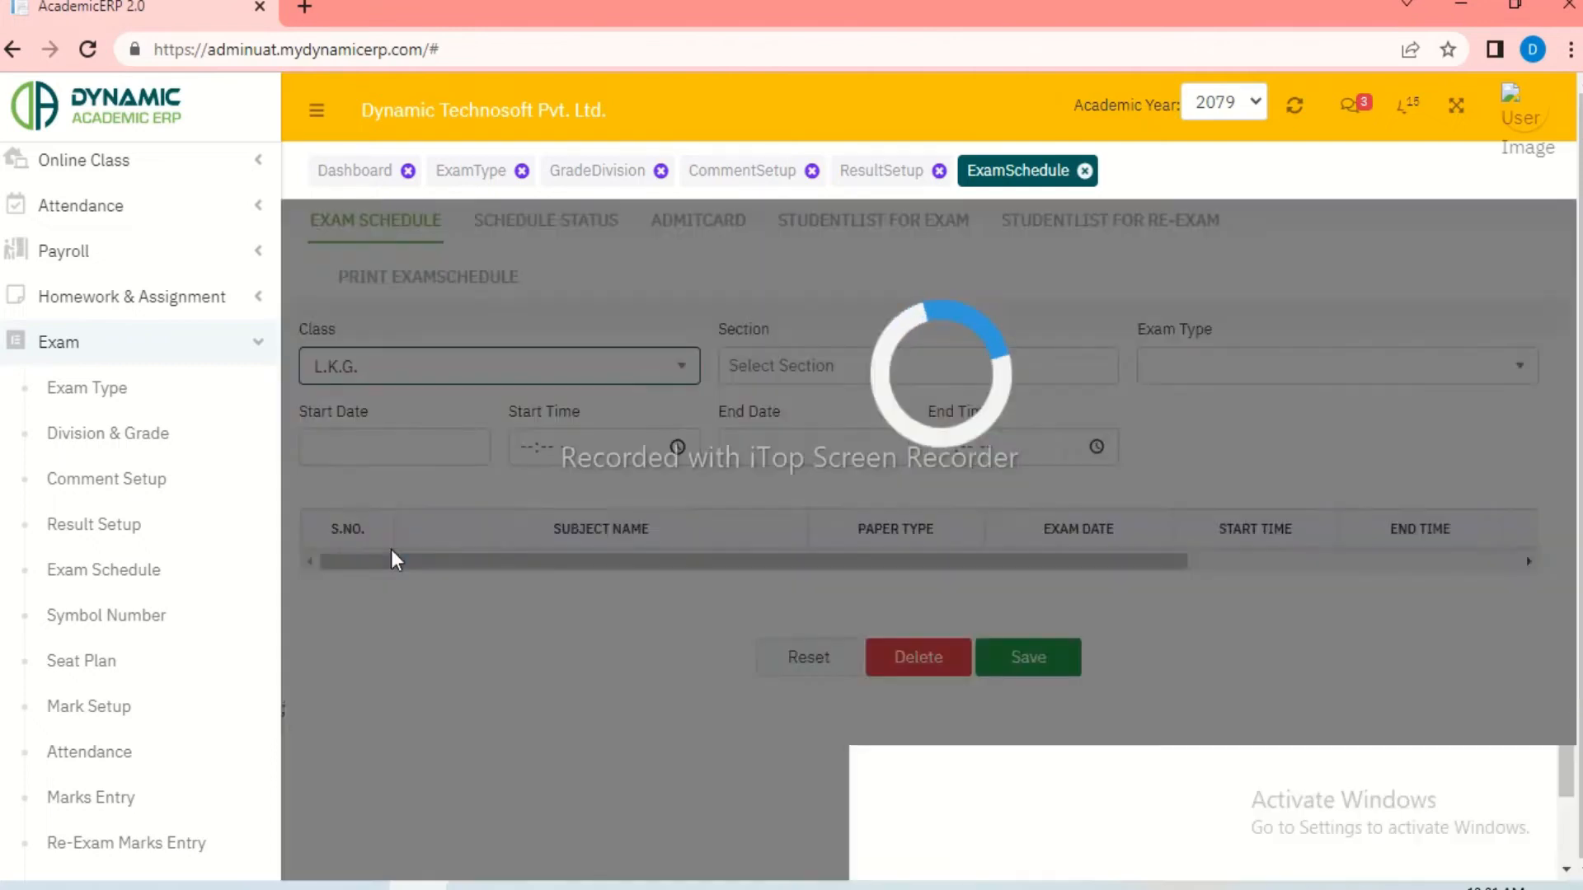
{"action": "left_click", "coordinate": [1203, 381]}
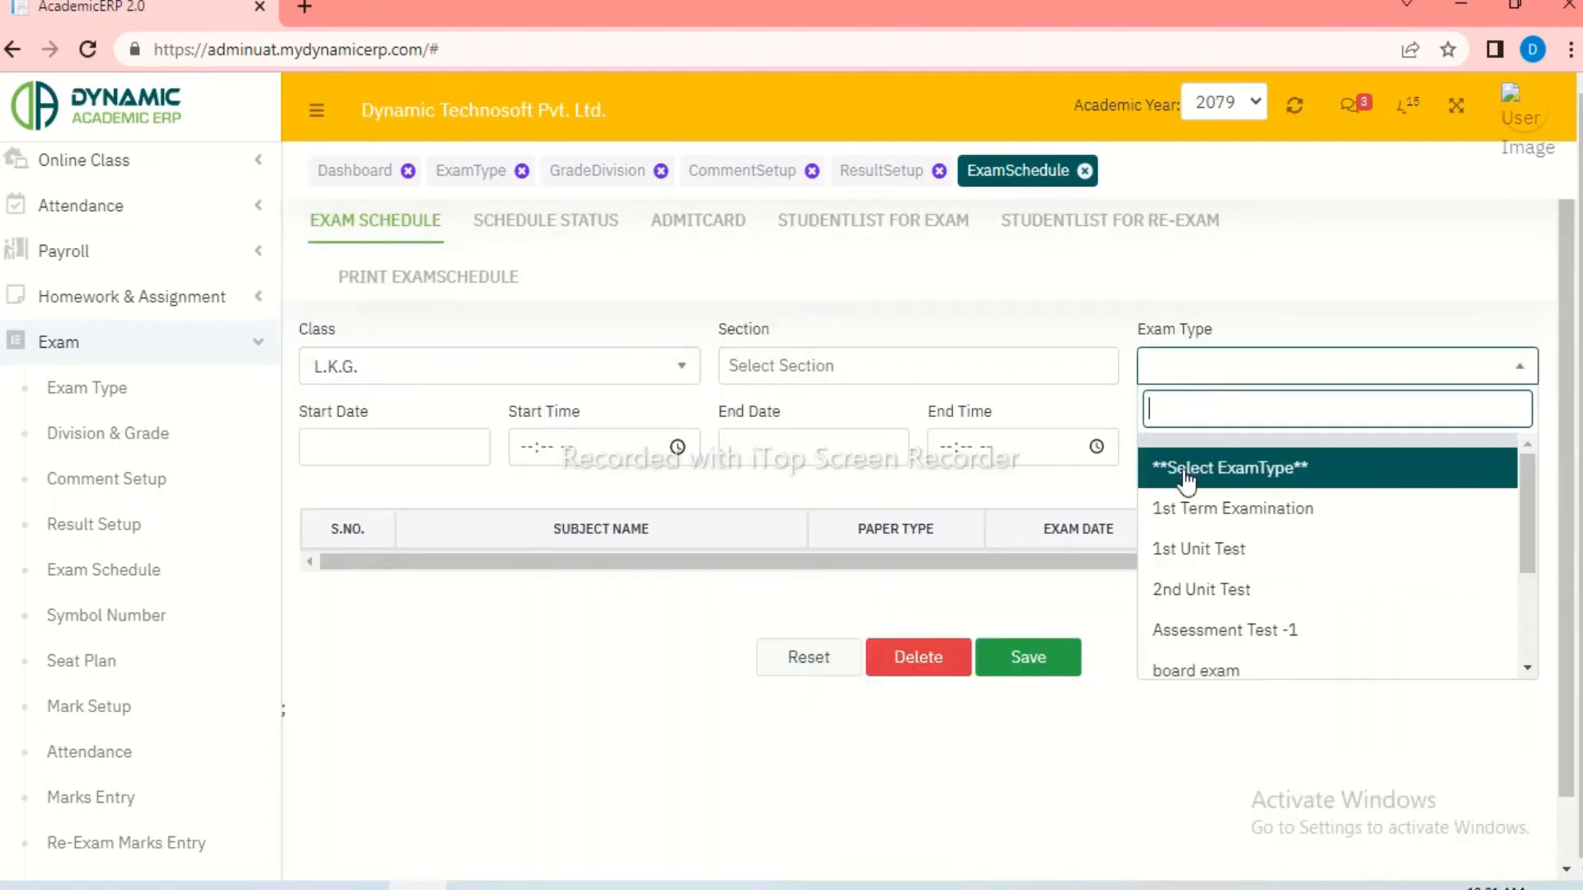
{"action": "left_click", "coordinate": [1203, 514]}
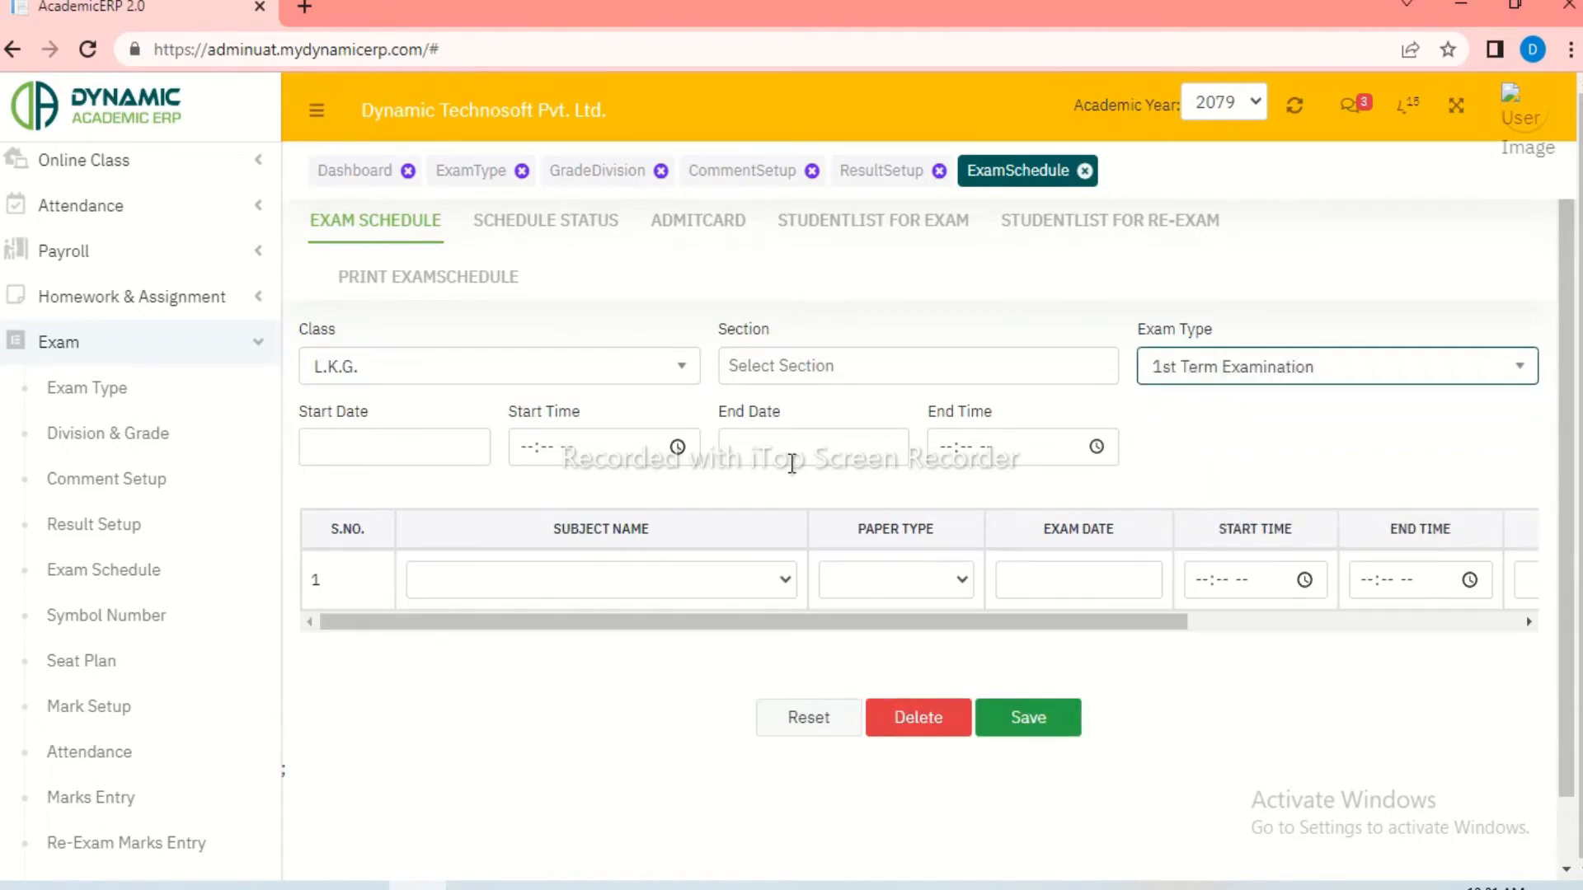
Step: Set the exam schedule to start on 2079/03/15 at 10:00 and end on 2079/03/25 at 02:00 PM
{"action": "left_click", "coordinate": [402, 457]}
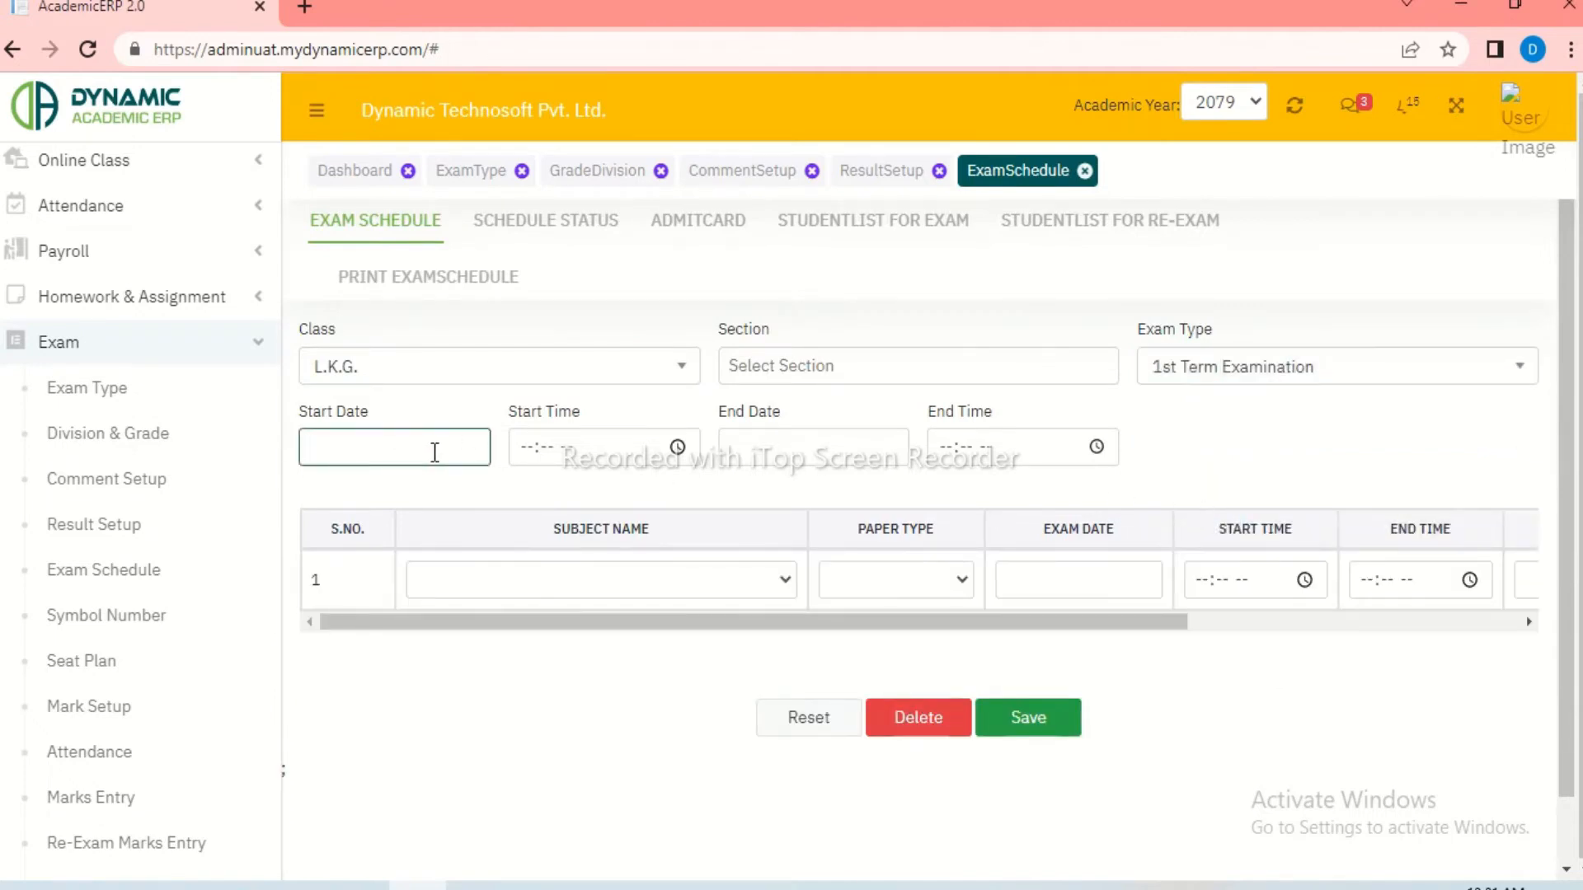
{"action": "type", "text": "2079/03/15"}
{"action": "left_click", "coordinate": [537, 450]}
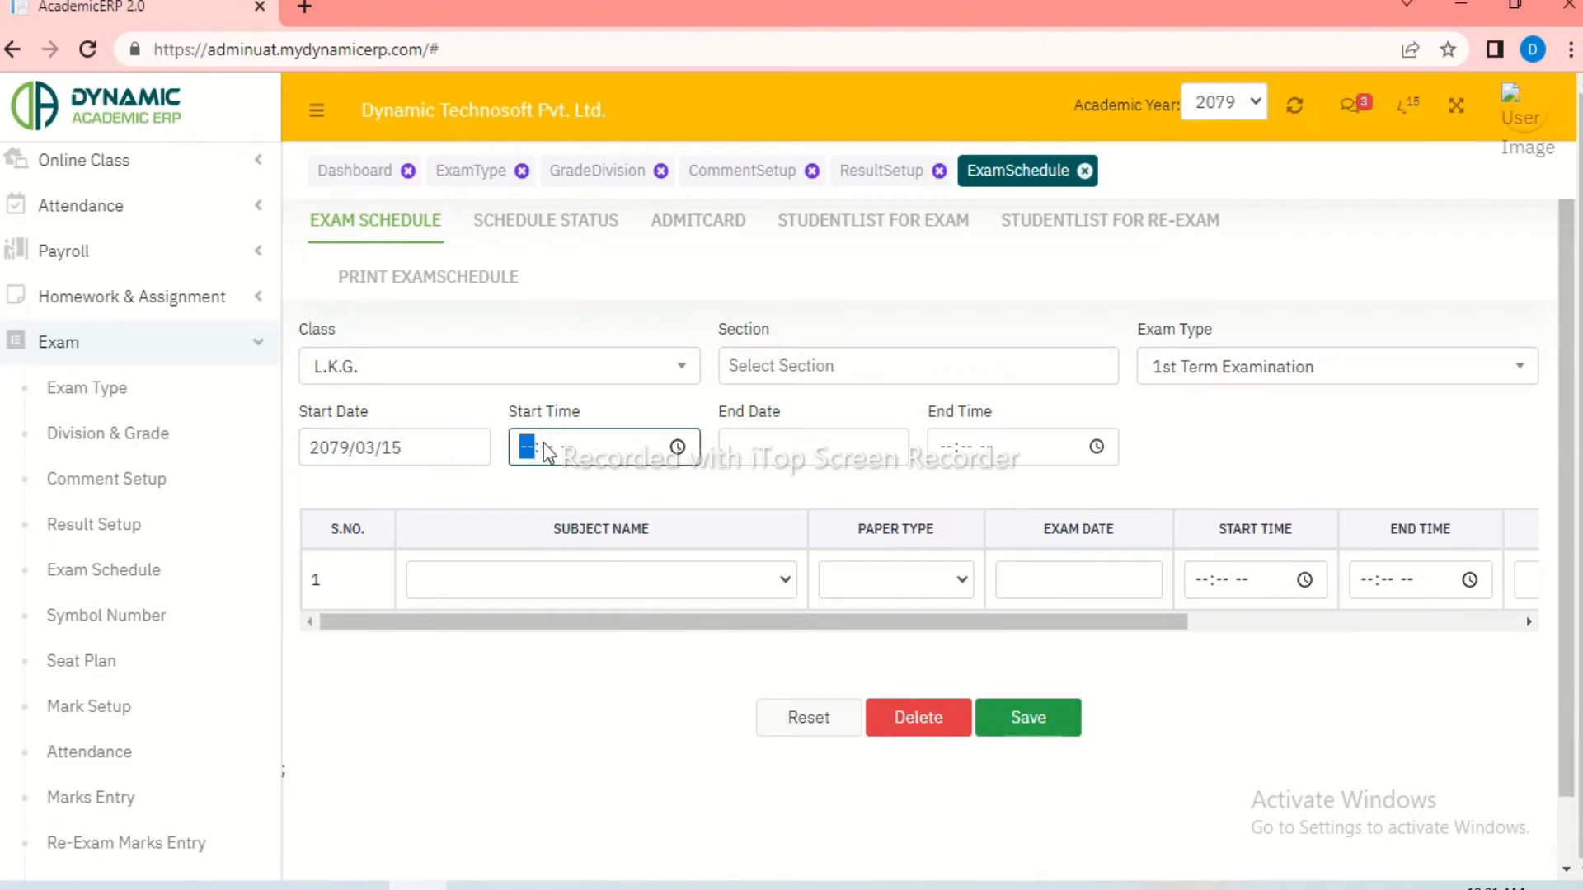
{"action": "type", "text": "100"}
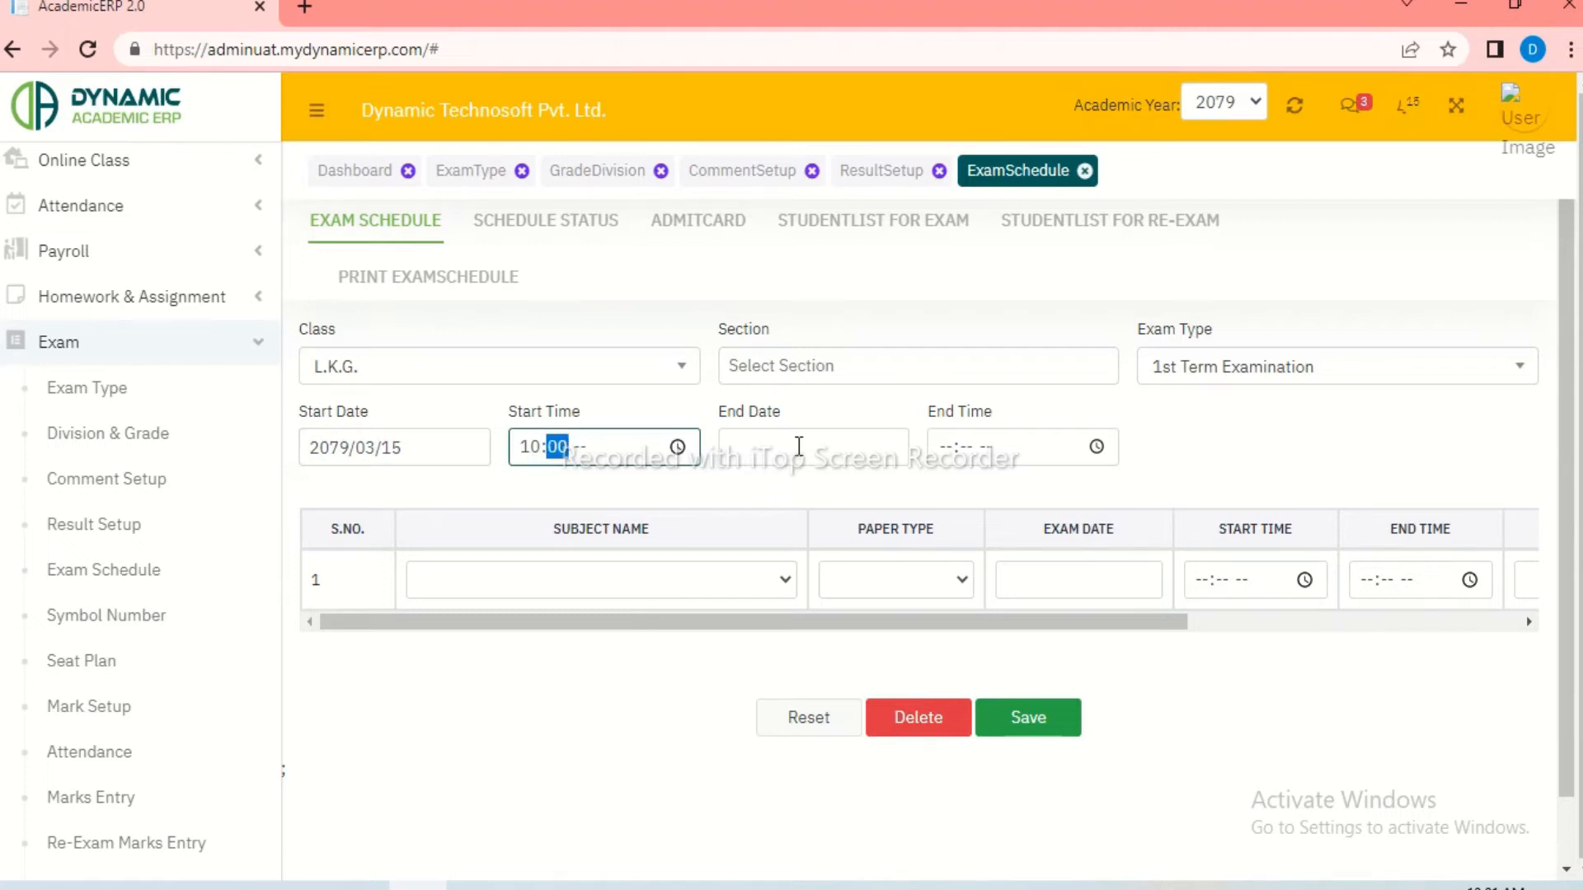
{"action": "left_click", "coordinate": [798, 447]}
{"action": "type", "text": "207"}
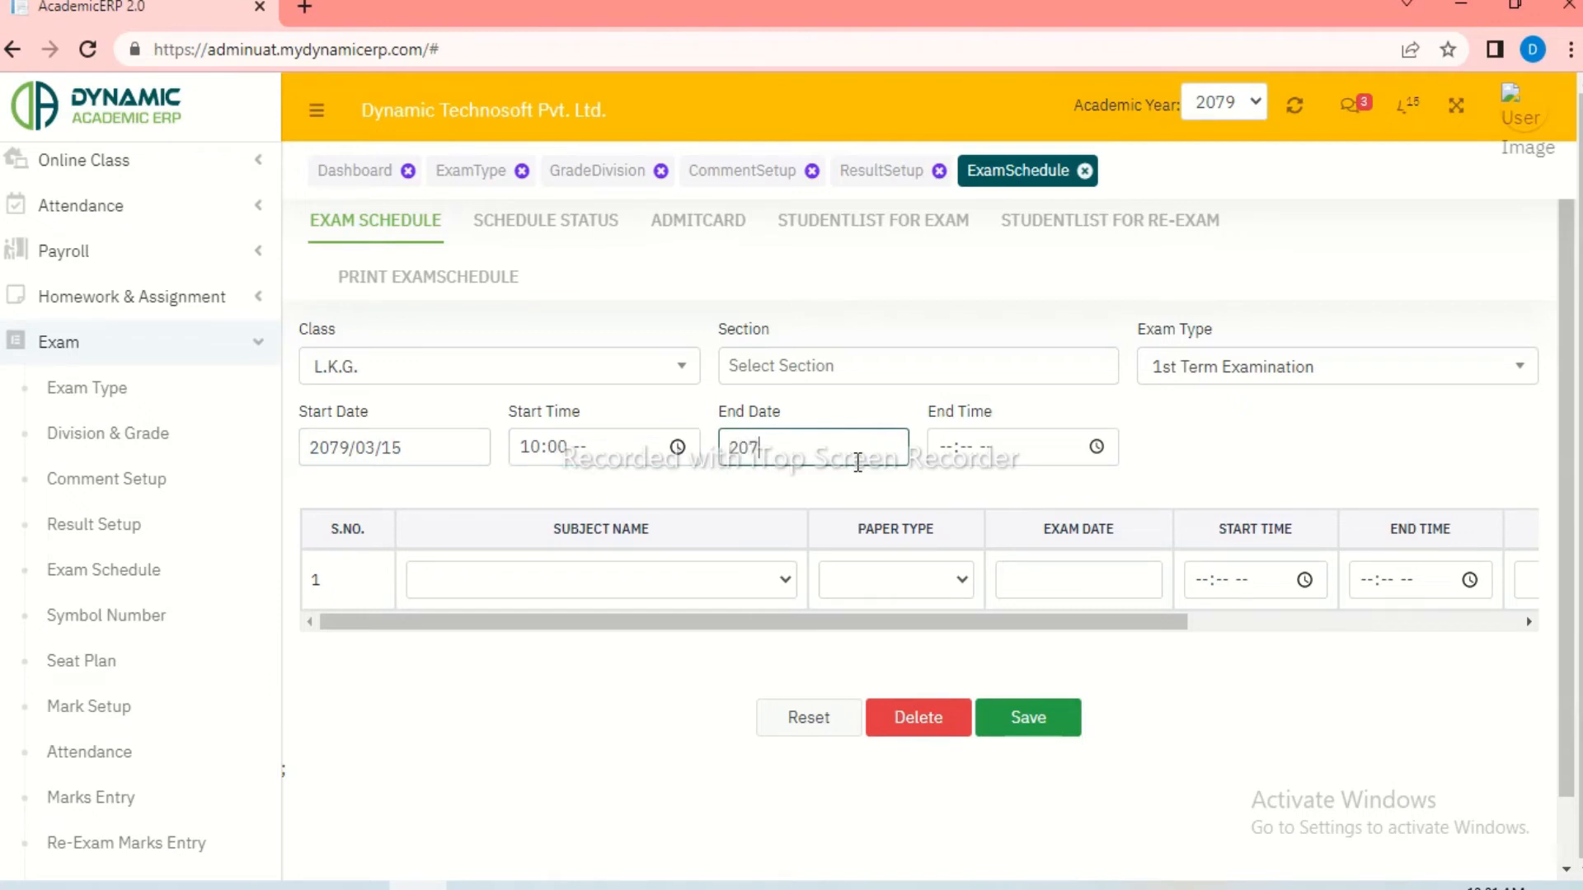
{"action": "type", "text": "9/03/25"}
{"action": "left_click", "coordinate": [948, 449]}
{"action": "type", "text": "0200p"}
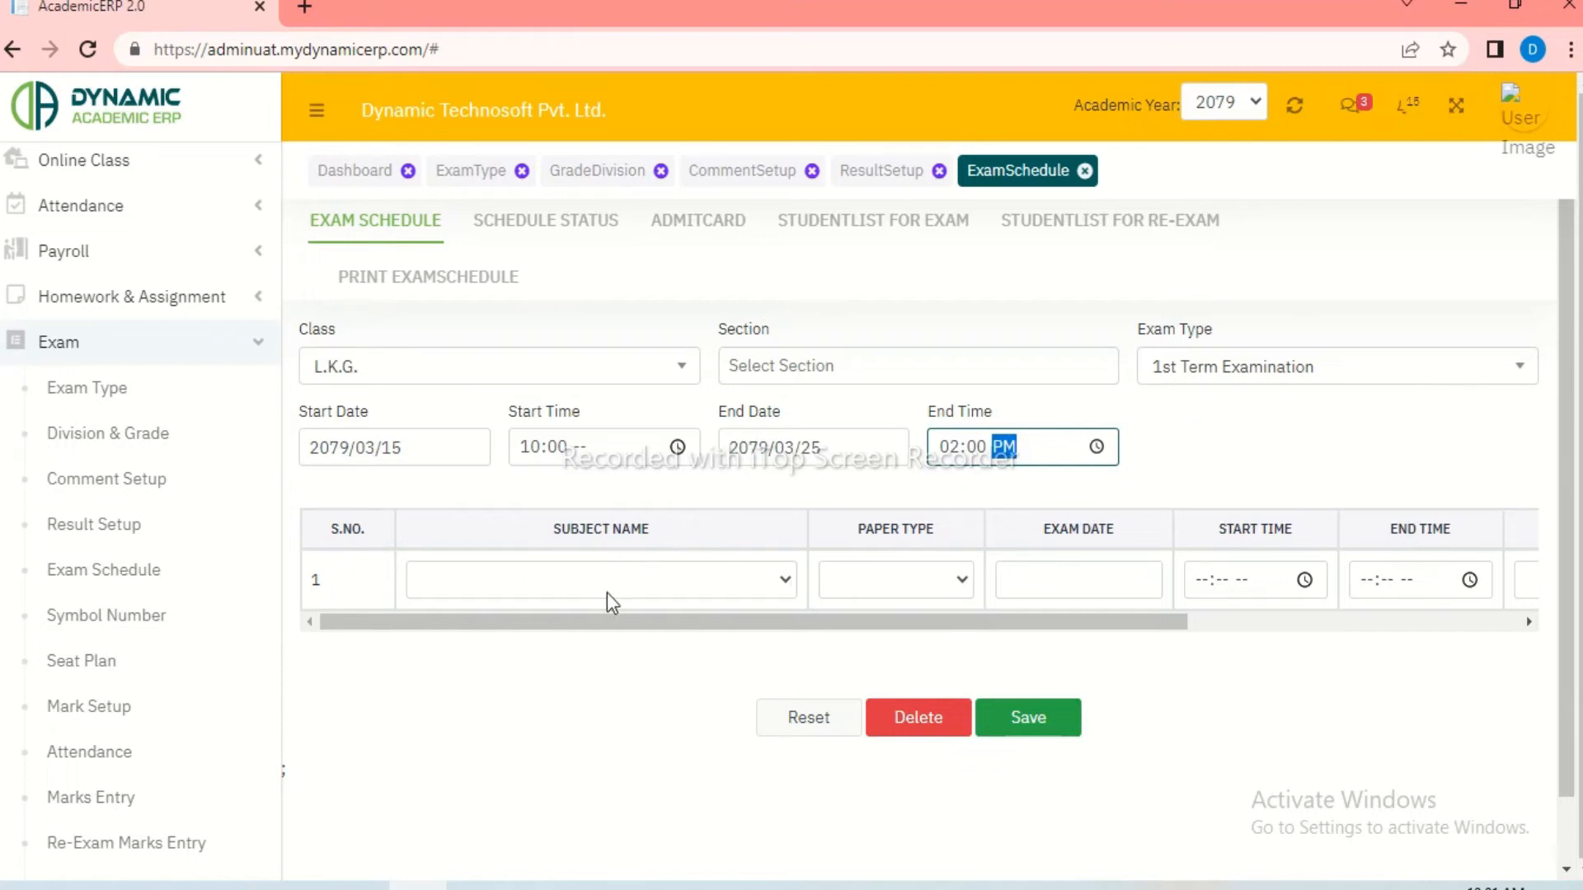
Step: Set up the first exam row for English with paper type BOTH and a start time of 10:00
{"action": "left_click", "coordinate": [765, 590]}
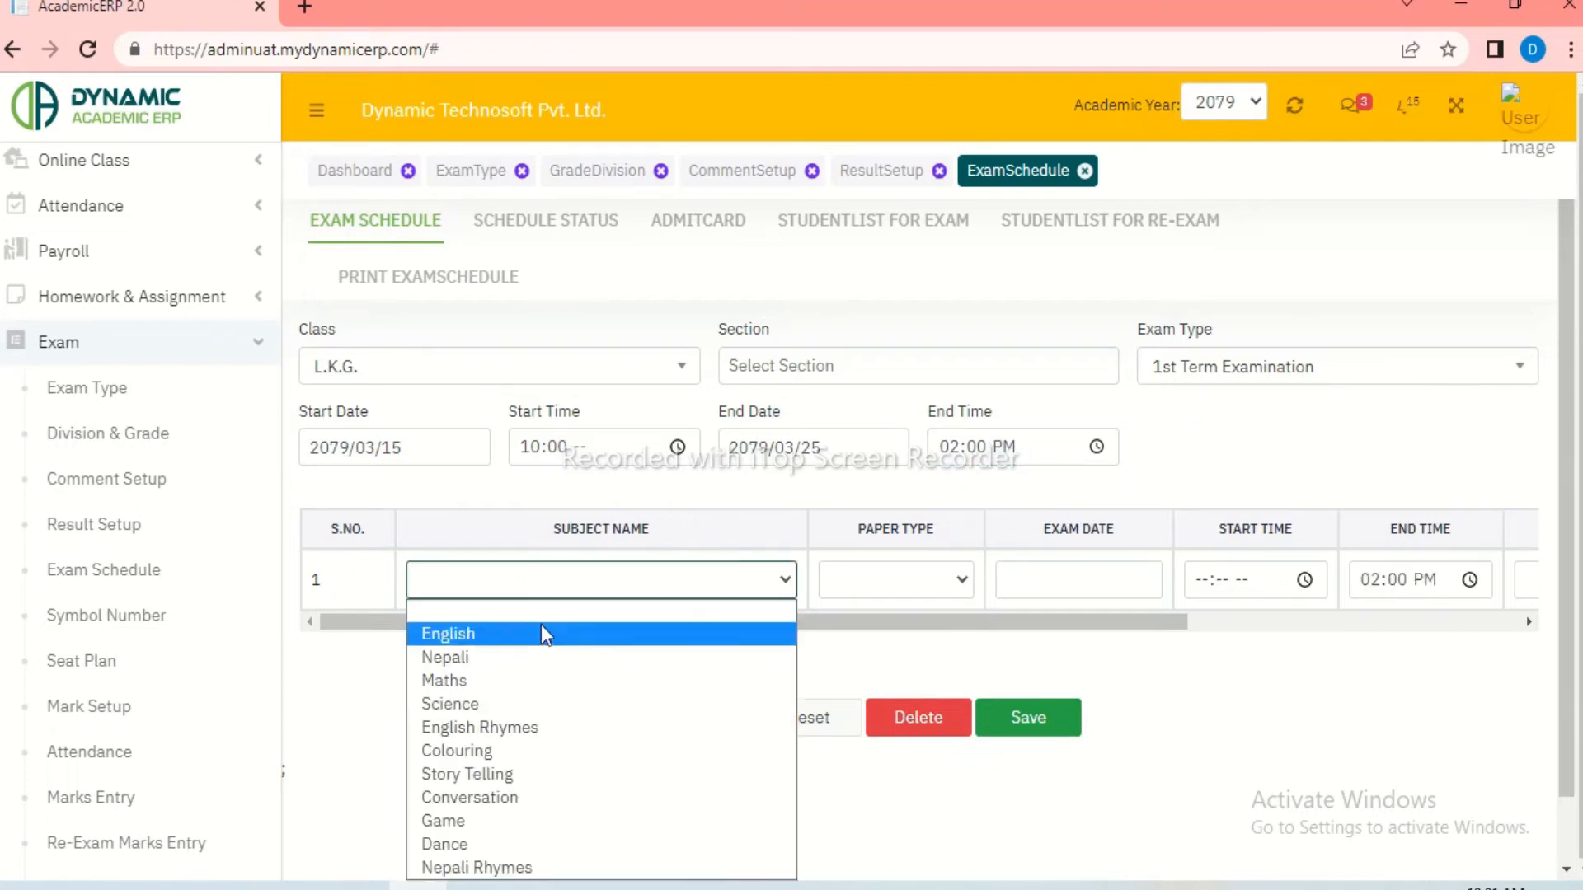
{"action": "left_click", "coordinate": [512, 636]}
{"action": "left_click", "coordinate": [954, 585]}
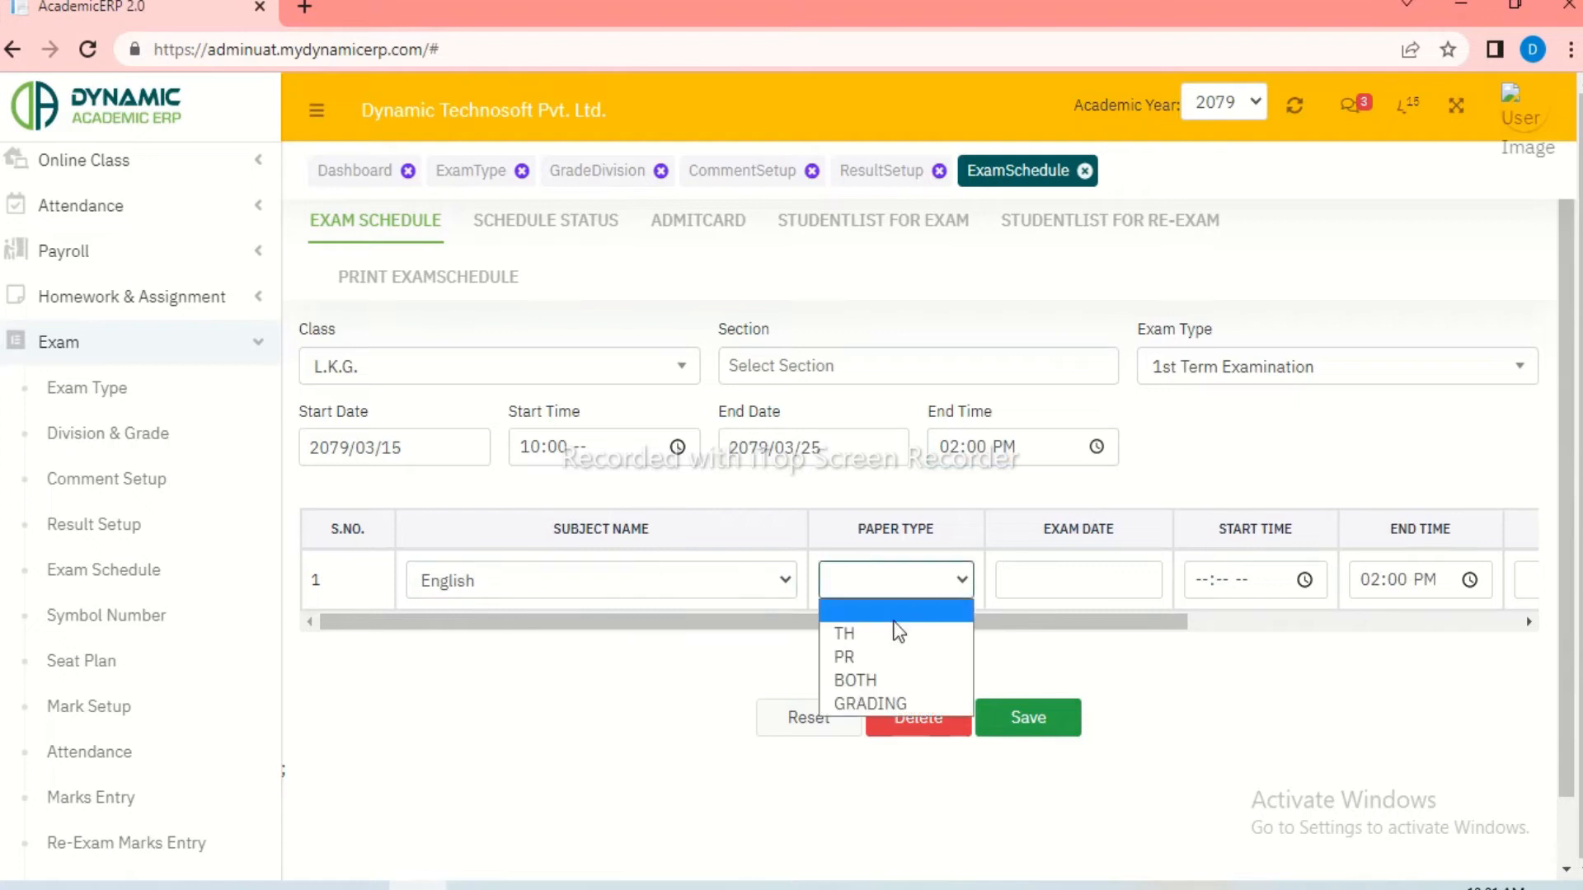
{"action": "left_click", "coordinate": [858, 681]}
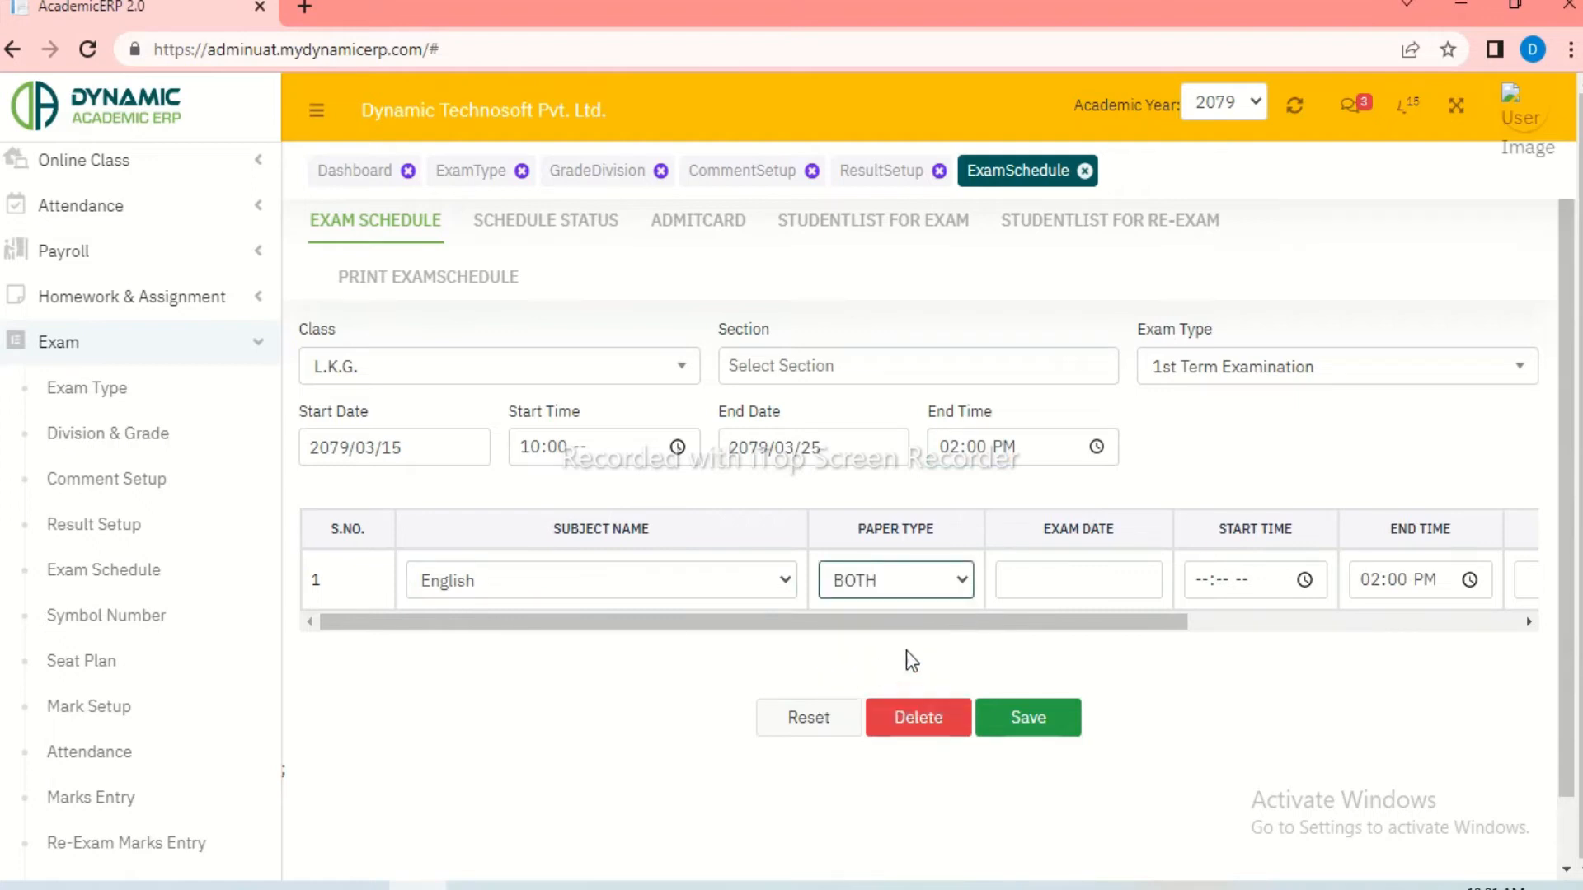
{"action": "left_click", "coordinate": [1068, 577]}
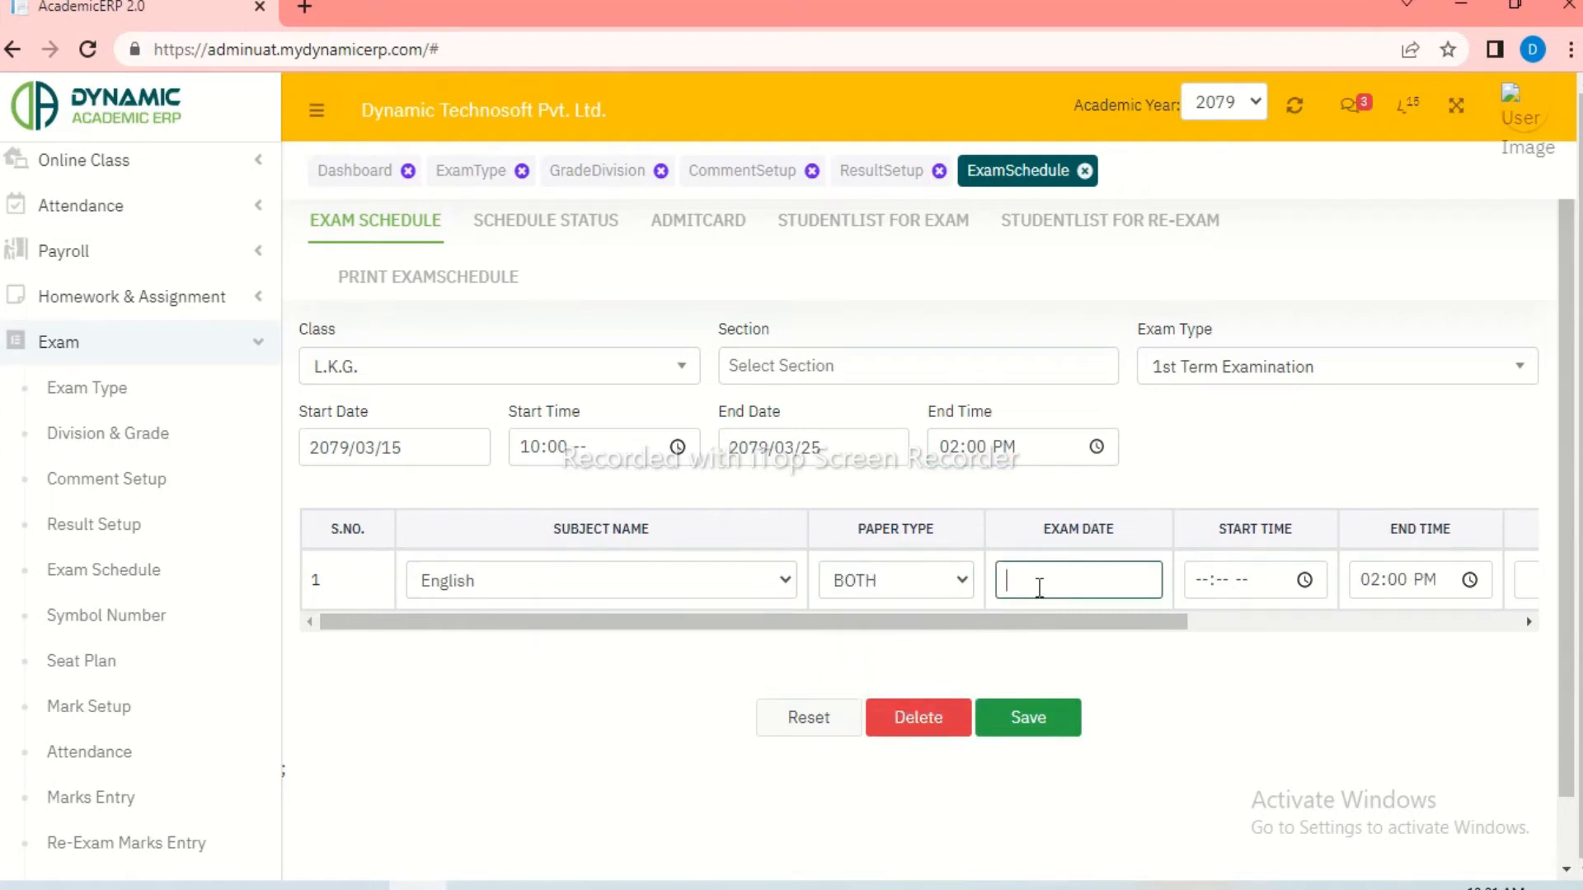
{"action": "left_click", "coordinate": [1211, 582]}
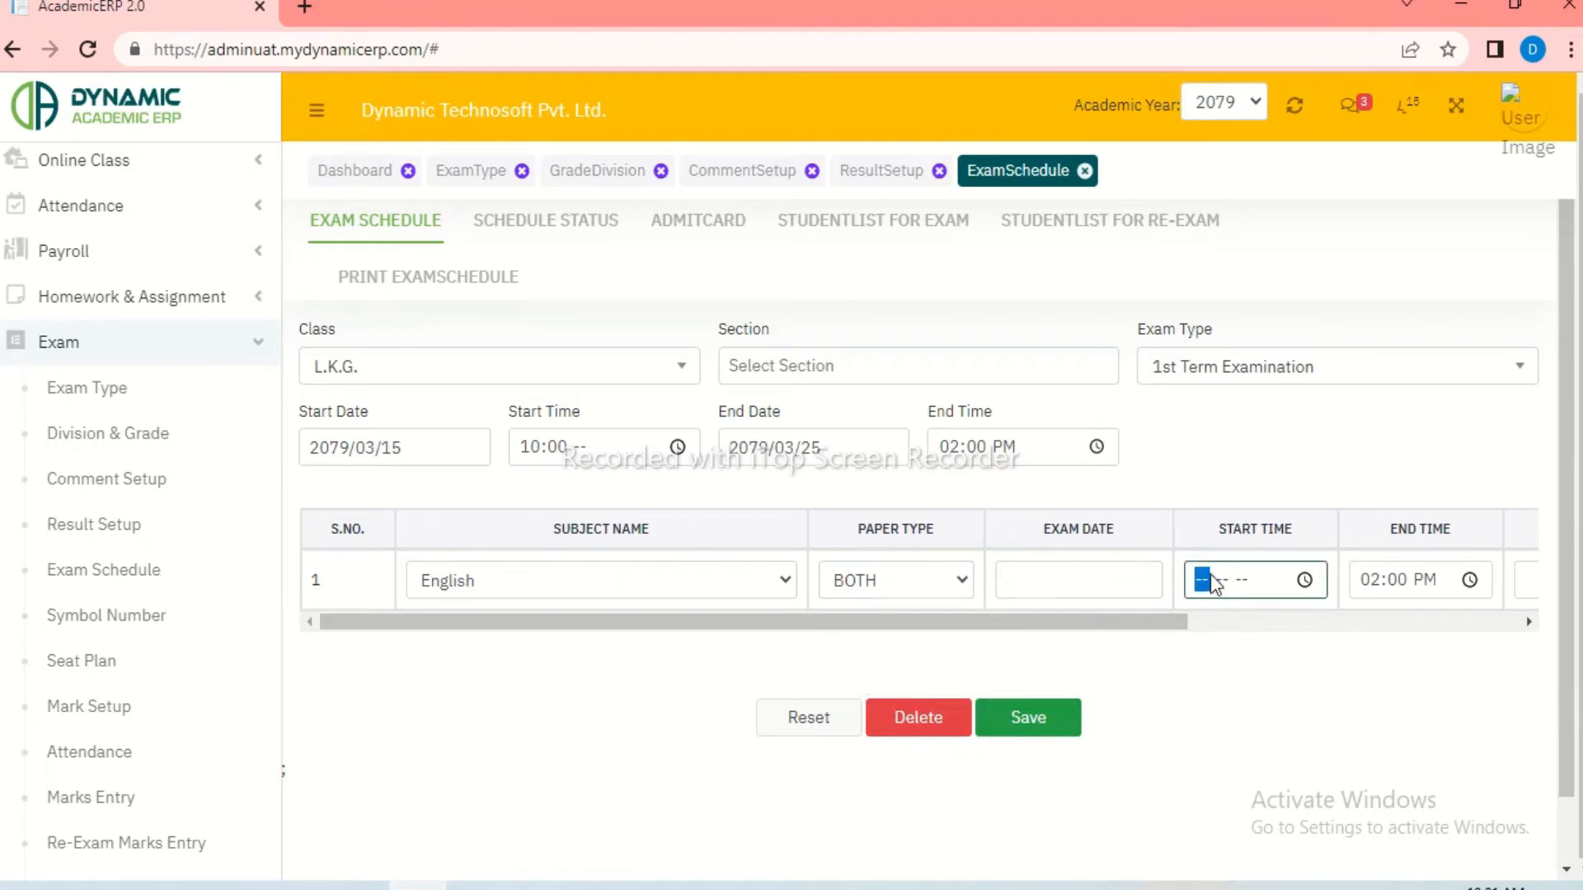
{"action": "type", "text": "1000"}
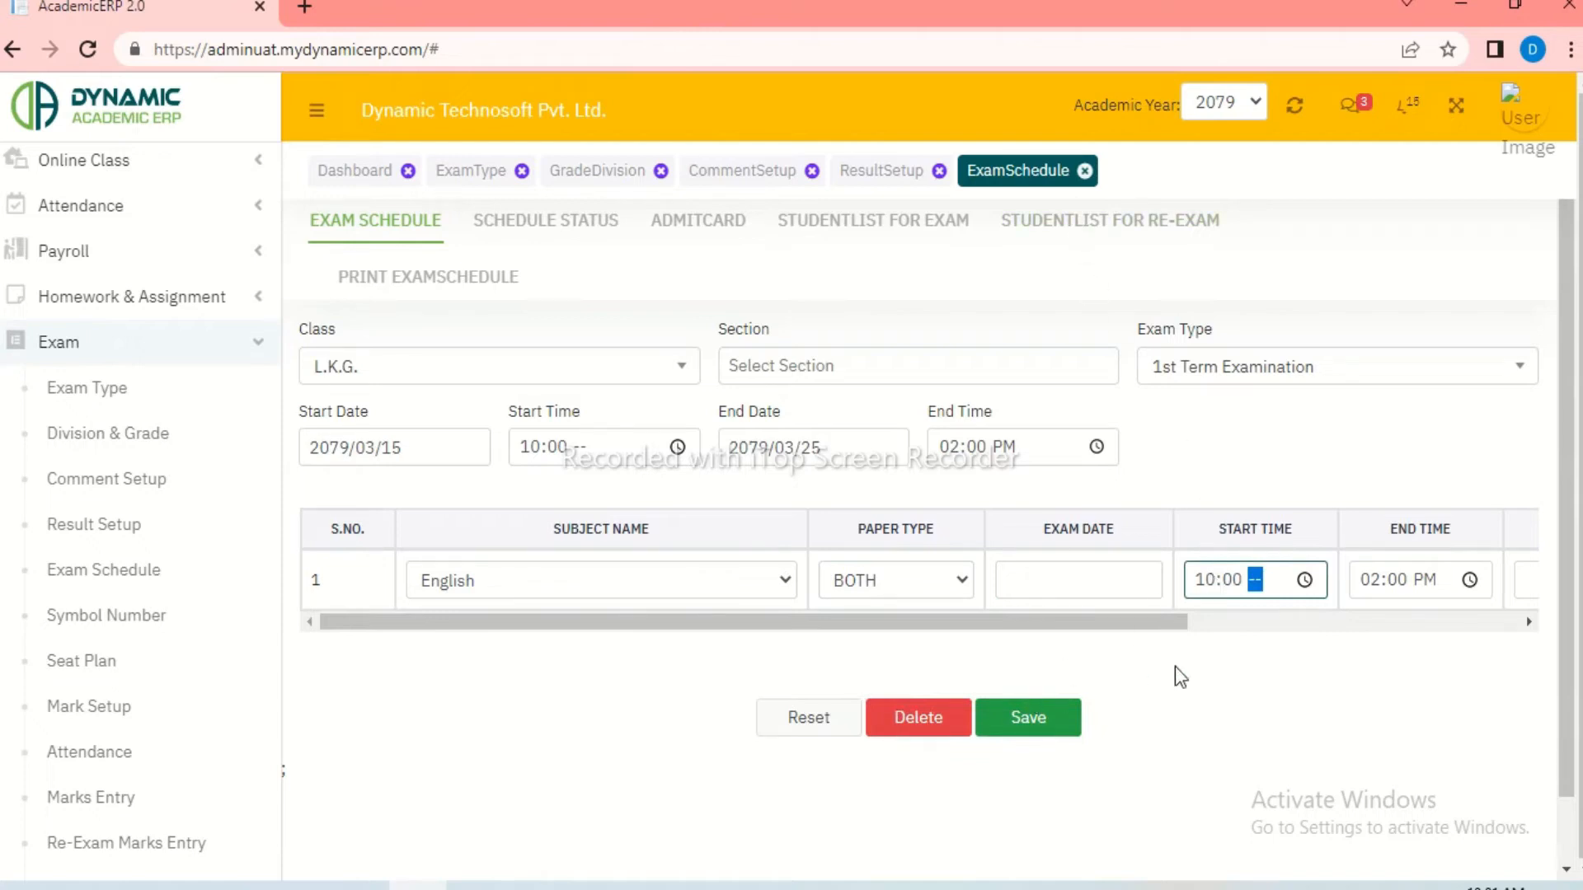
Step: Add a second exam row with Maths as the subject and try to save the schedule
{"action": "left_click_drag", "start_coordinate": [1531, 626], "coordinate": [1526, 627]}
{"action": "left_click", "coordinate": [1477, 580]}
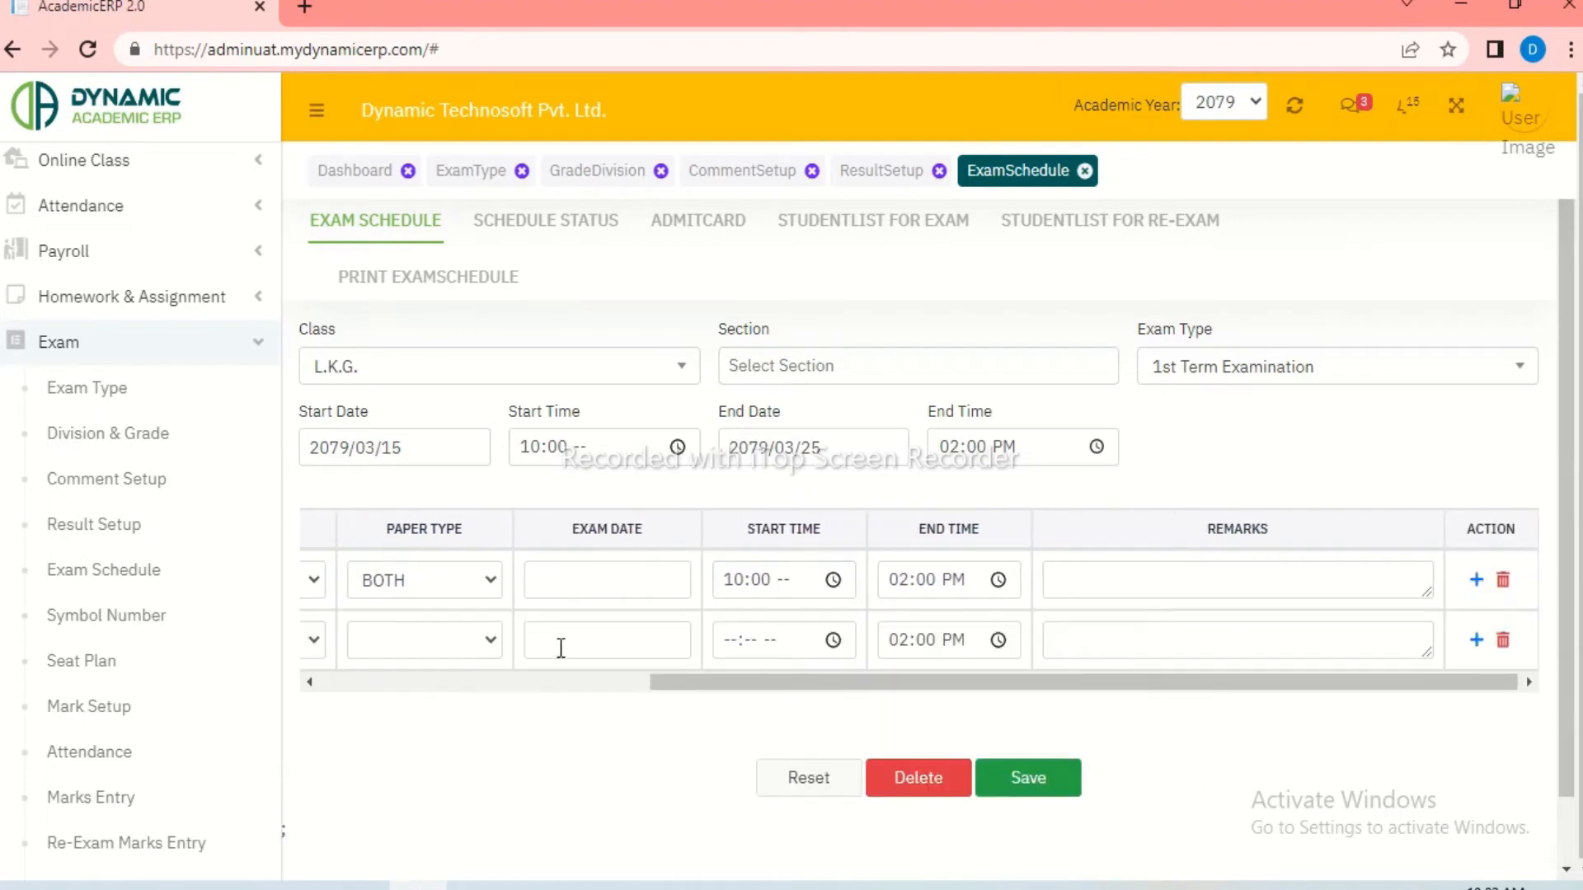
{"action": "left_click", "coordinate": [310, 682]}
{"action": "left_click", "coordinate": [360, 641]}
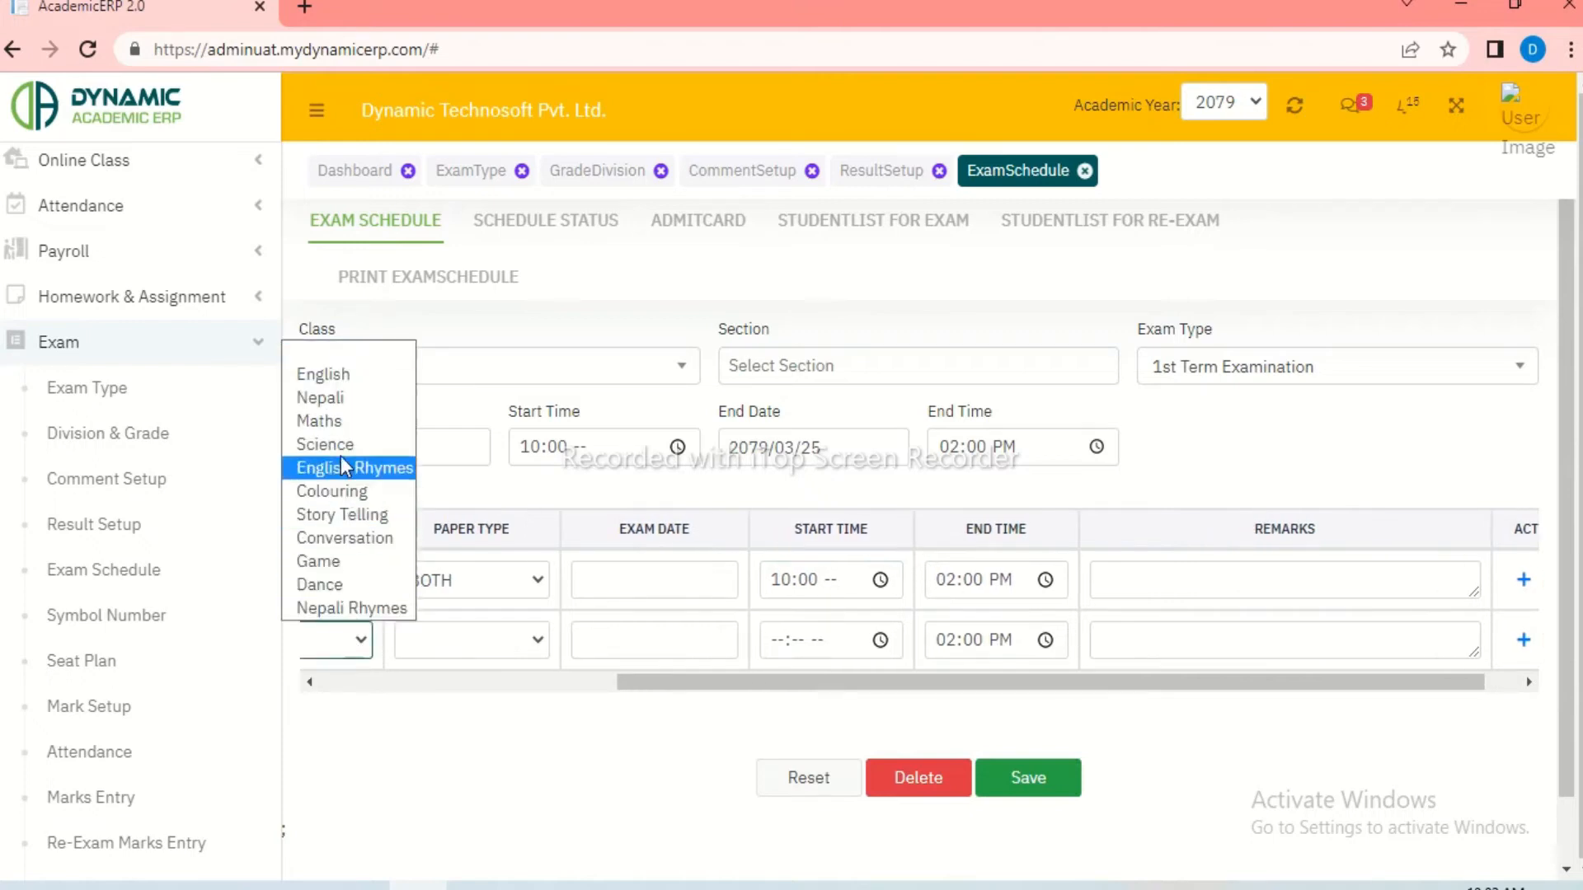
{"action": "left_click", "coordinate": [334, 422]}
{"action": "left_click", "coordinate": [673, 641]}
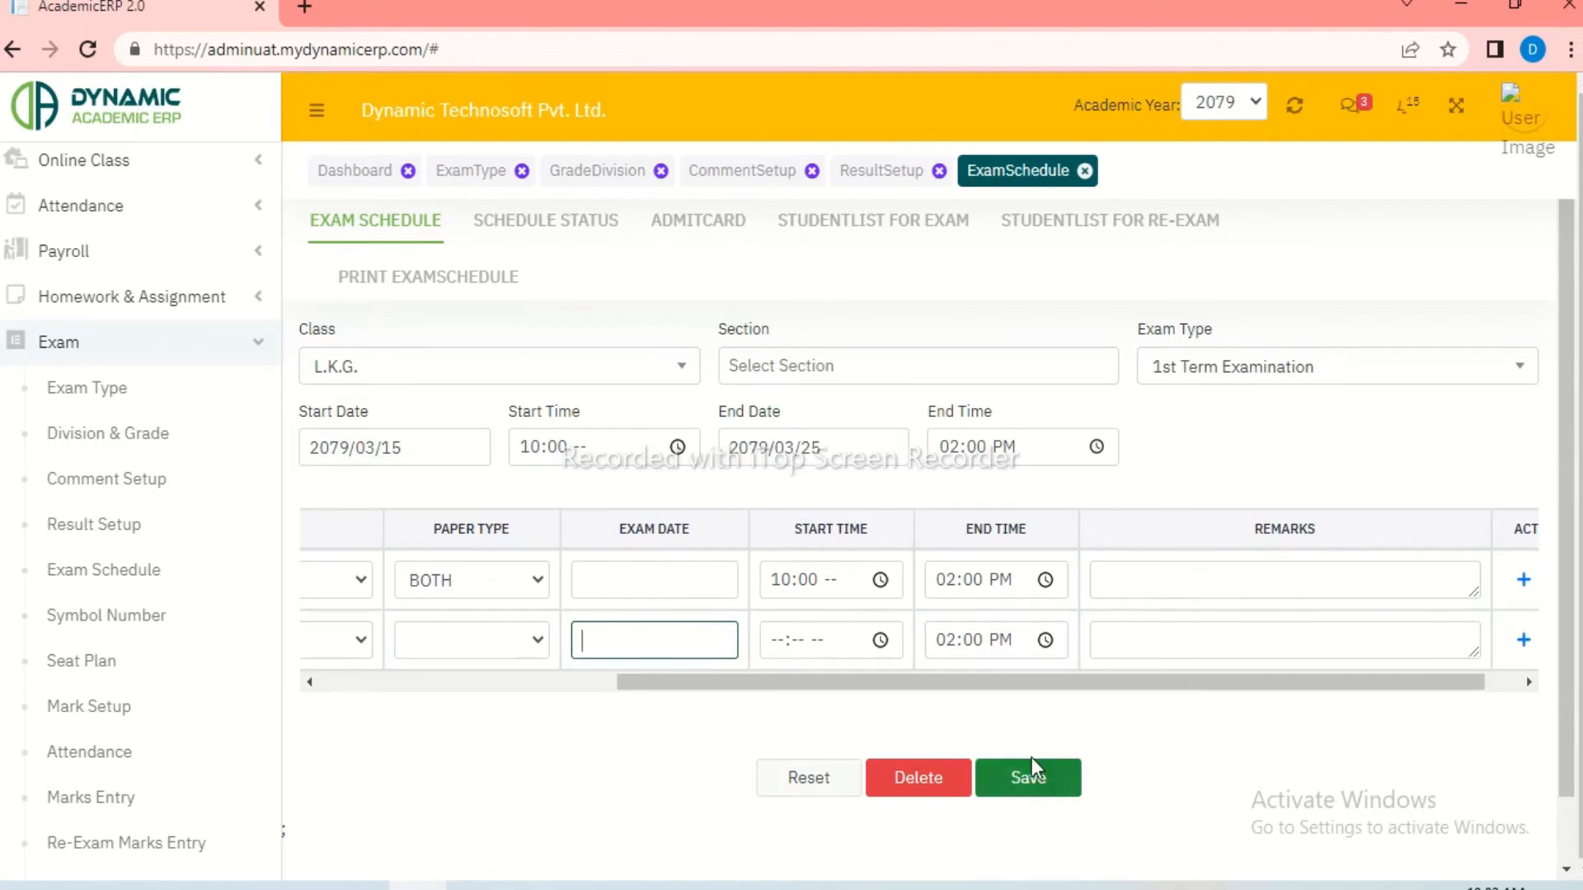
{"action": "left_click", "coordinate": [1018, 783]}
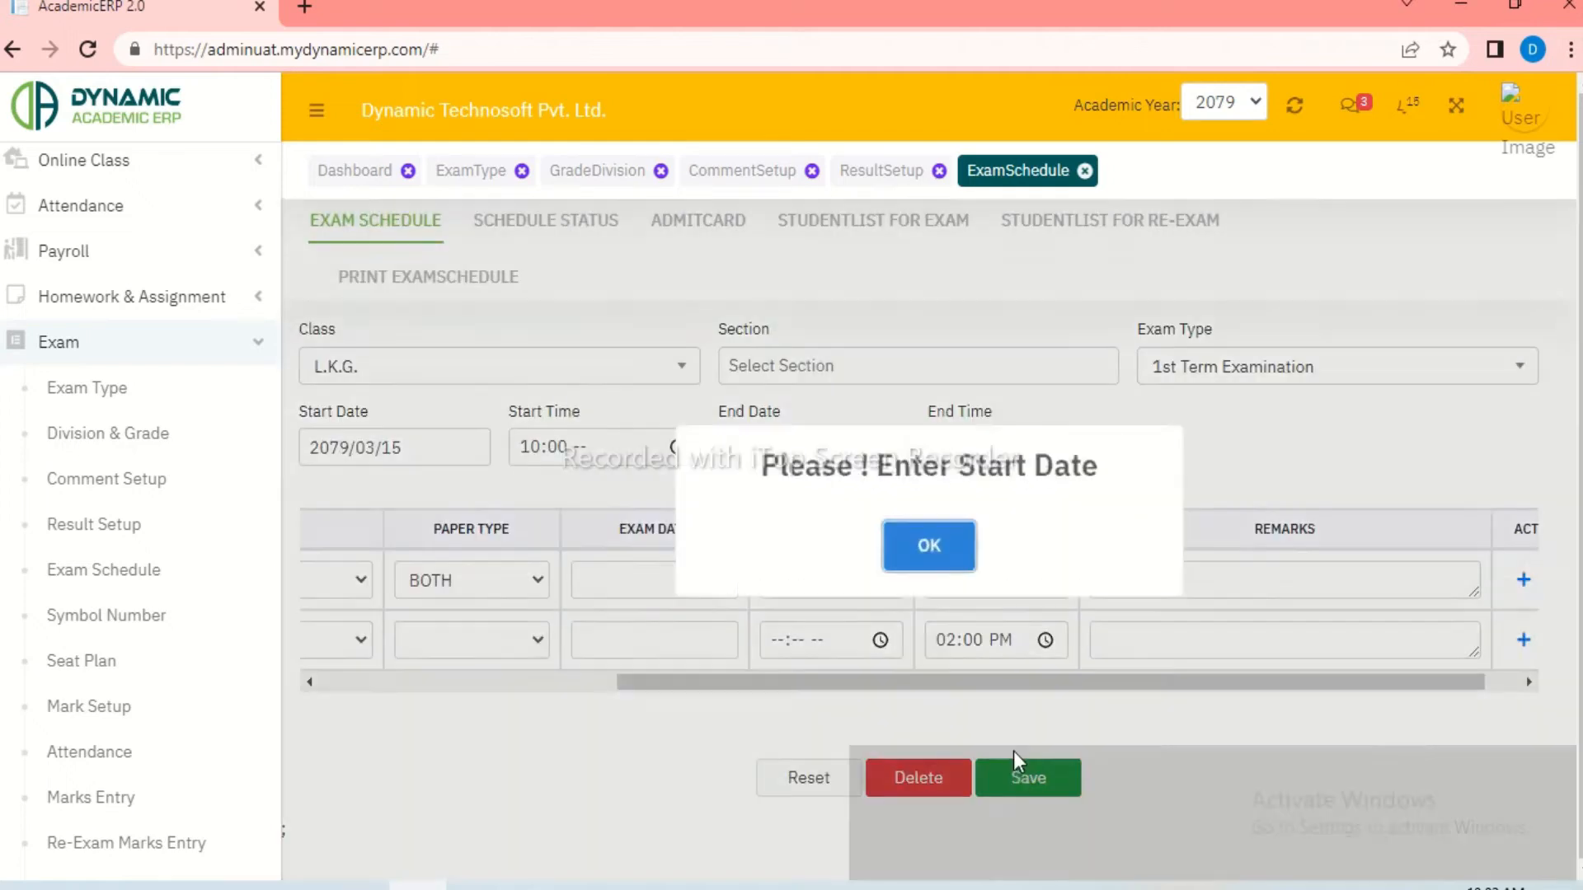
{"action": "left_click", "coordinate": [950, 562]}
Step: Enter 2079/03/15 as the exam date for English
{"action": "left_click", "coordinate": [675, 577]}
{"action": "type", "text": "2"}
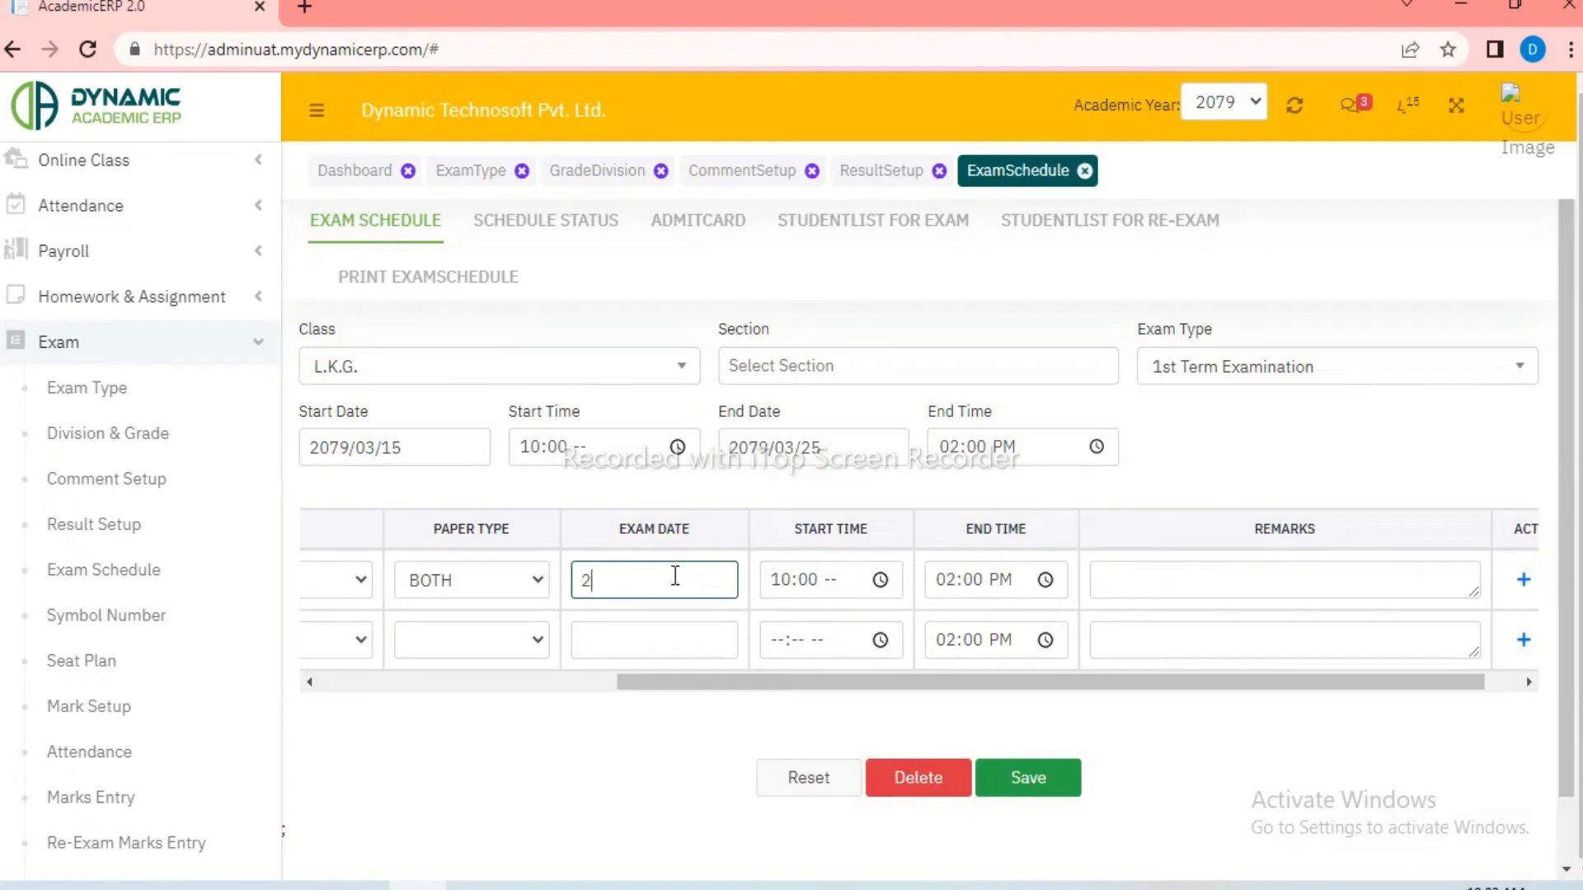
{"action": "type", "text": "079/03/15"}
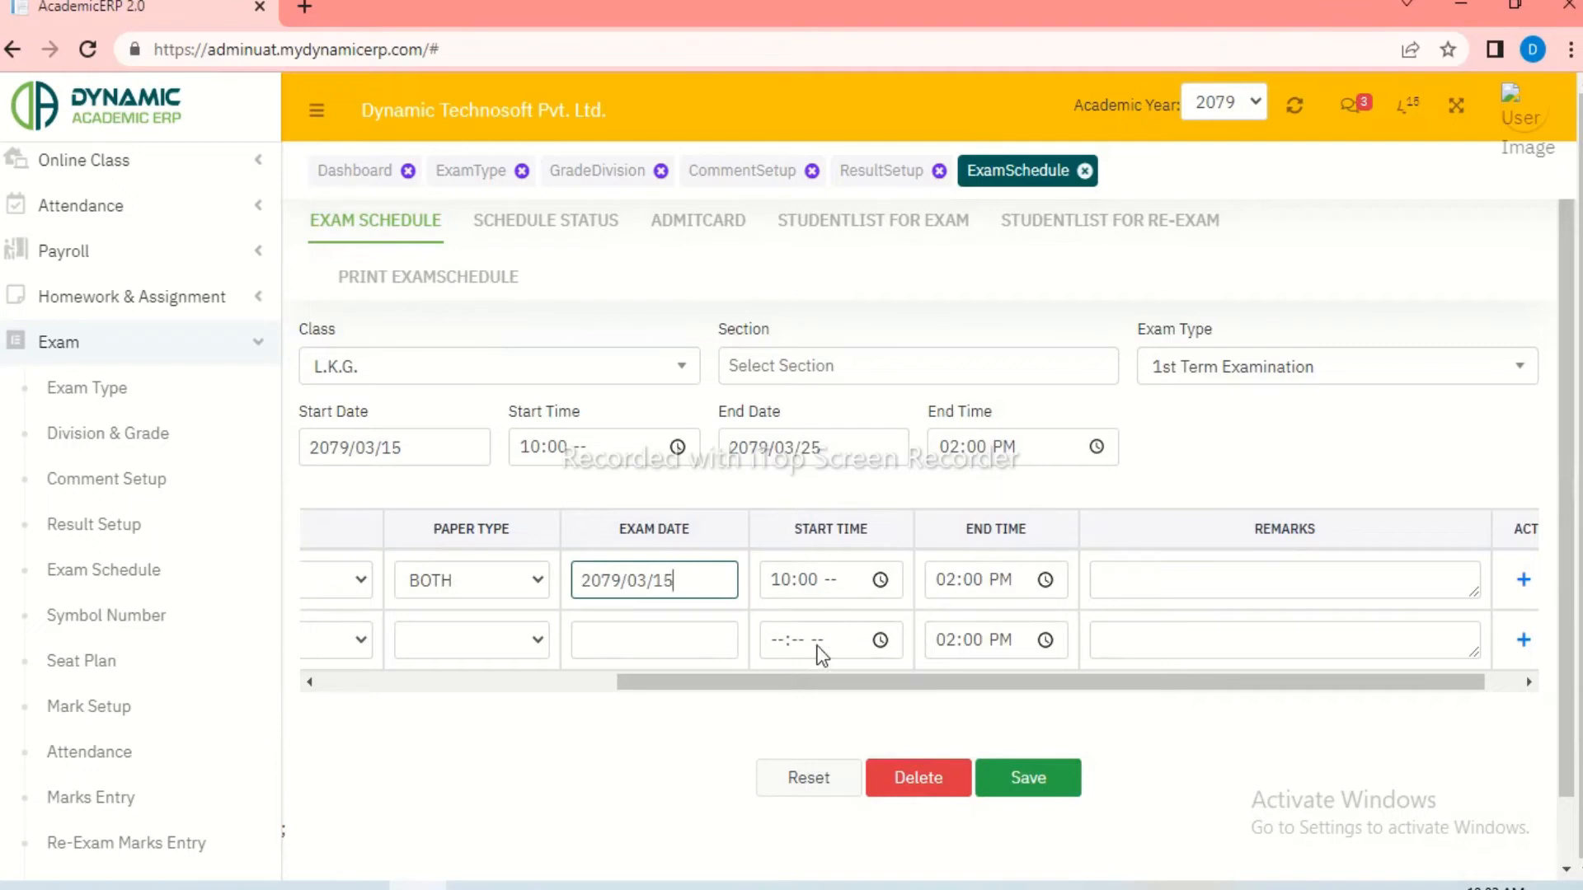
Step: Schedule the Maths exam for 2079/03/16 at 10:00 and try to save the schedule
{"action": "left_click", "coordinate": [677, 636]}
{"action": "type", "text": "2079"}
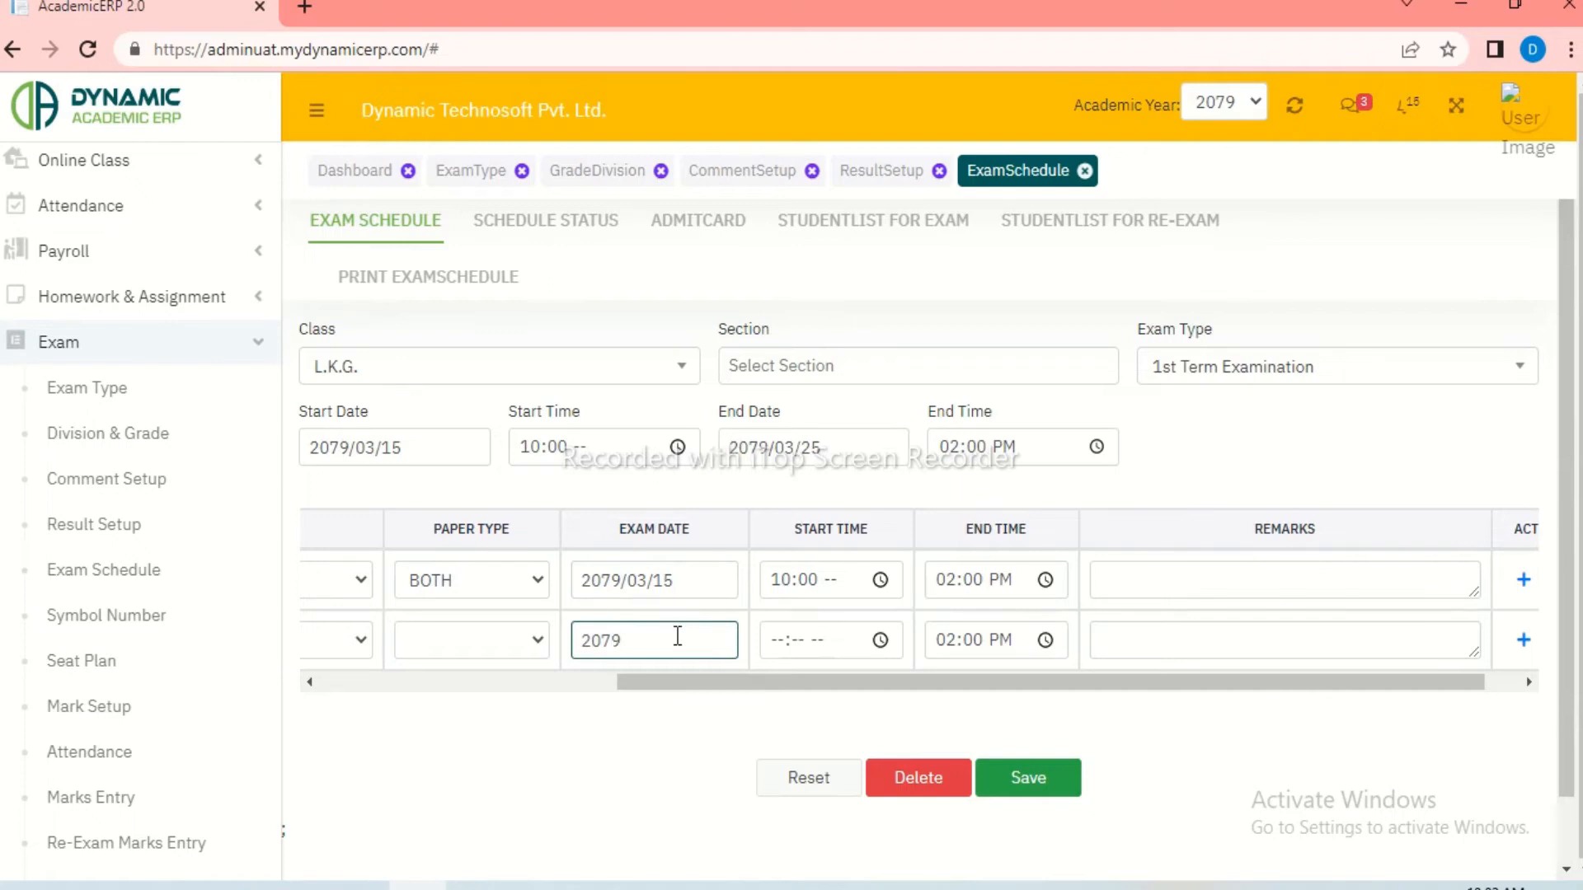
{"action": "type", "text": "/03/16"}
{"action": "left_click", "coordinate": [783, 643]}
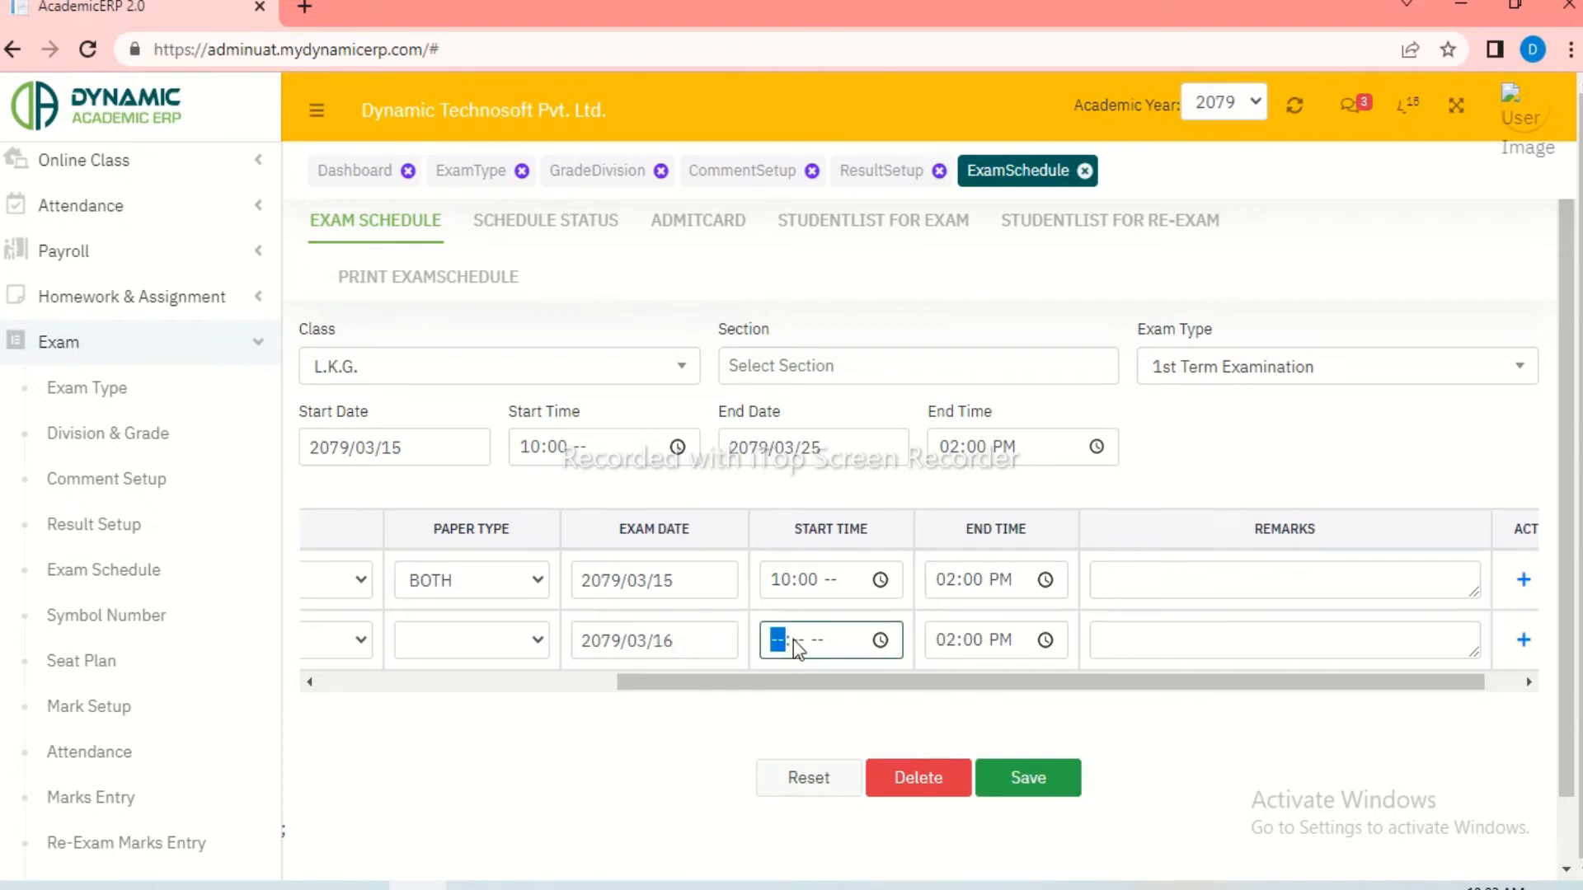
{"action": "type", "text": "10:00 --"}
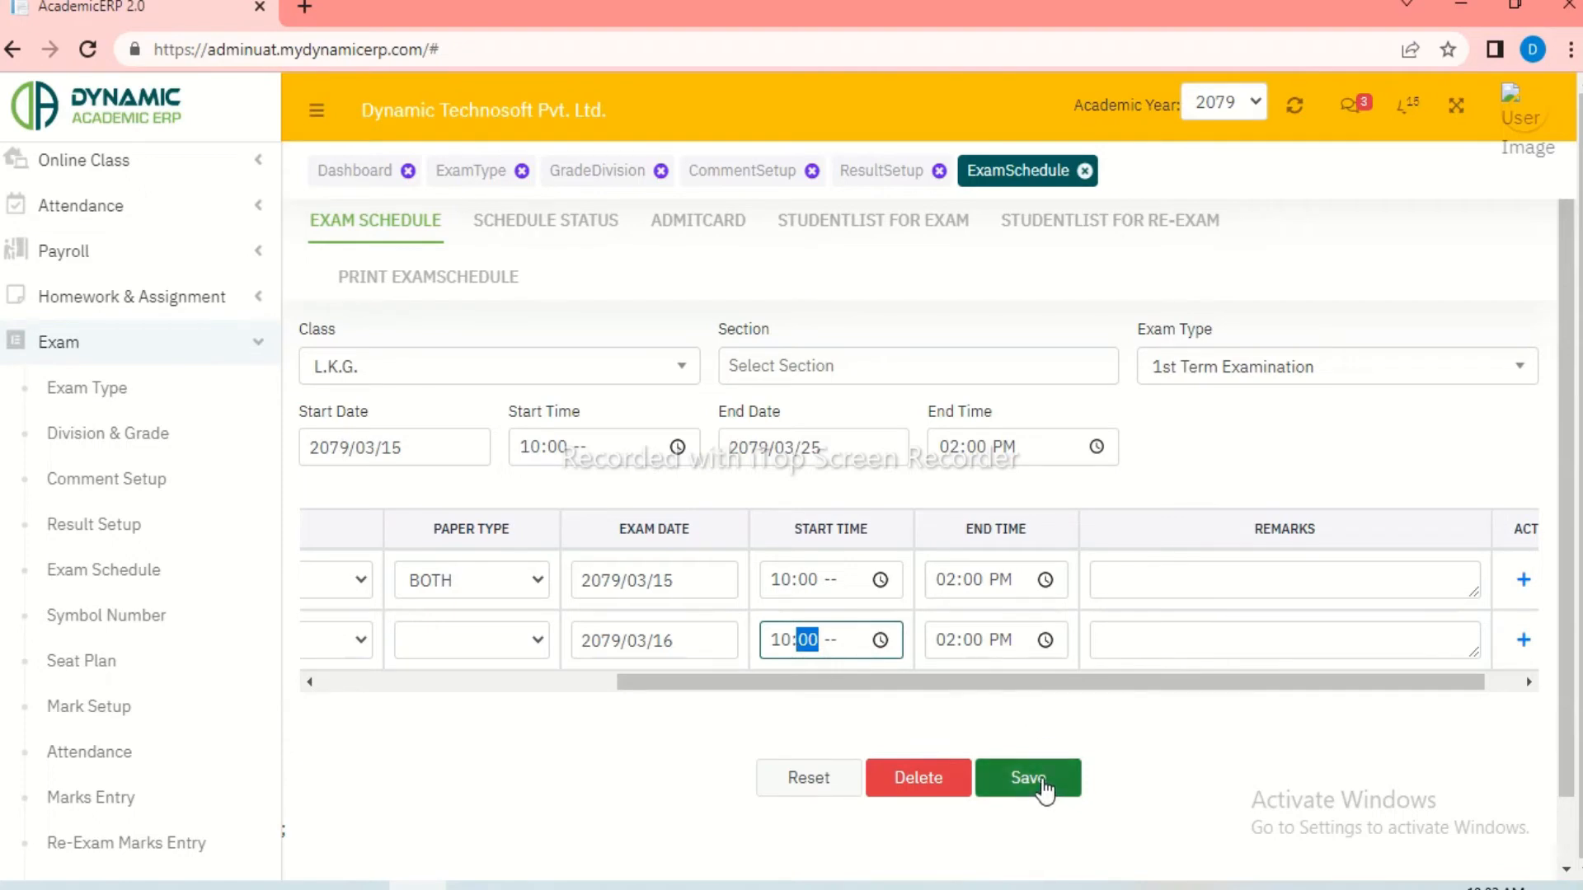
{"action": "left_click", "coordinate": [1037, 778]}
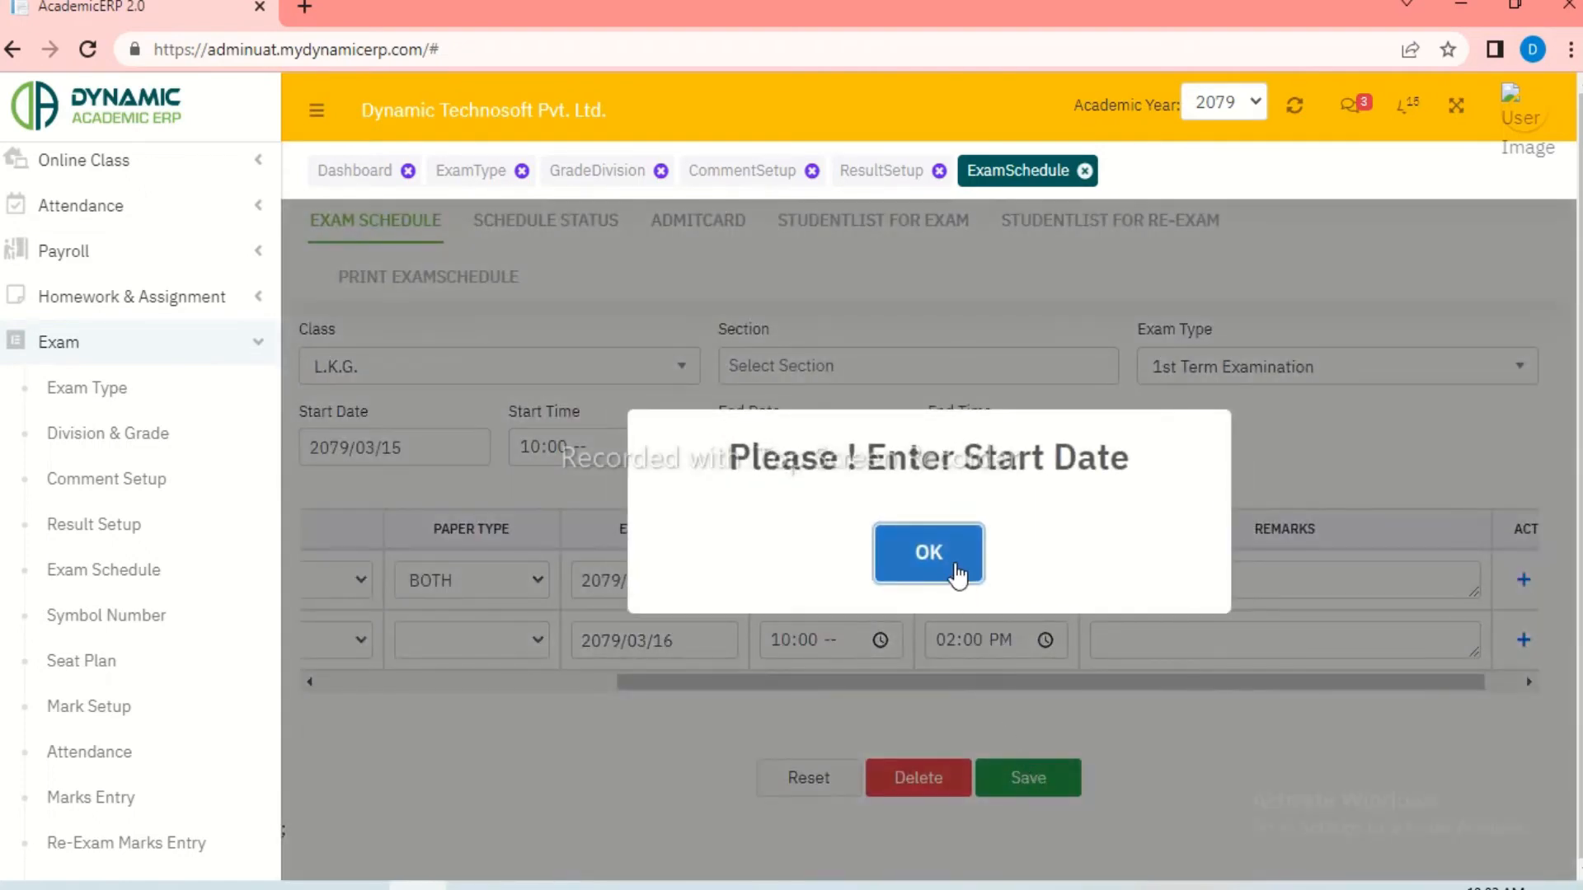
{"action": "left_click", "coordinate": [952, 559]}
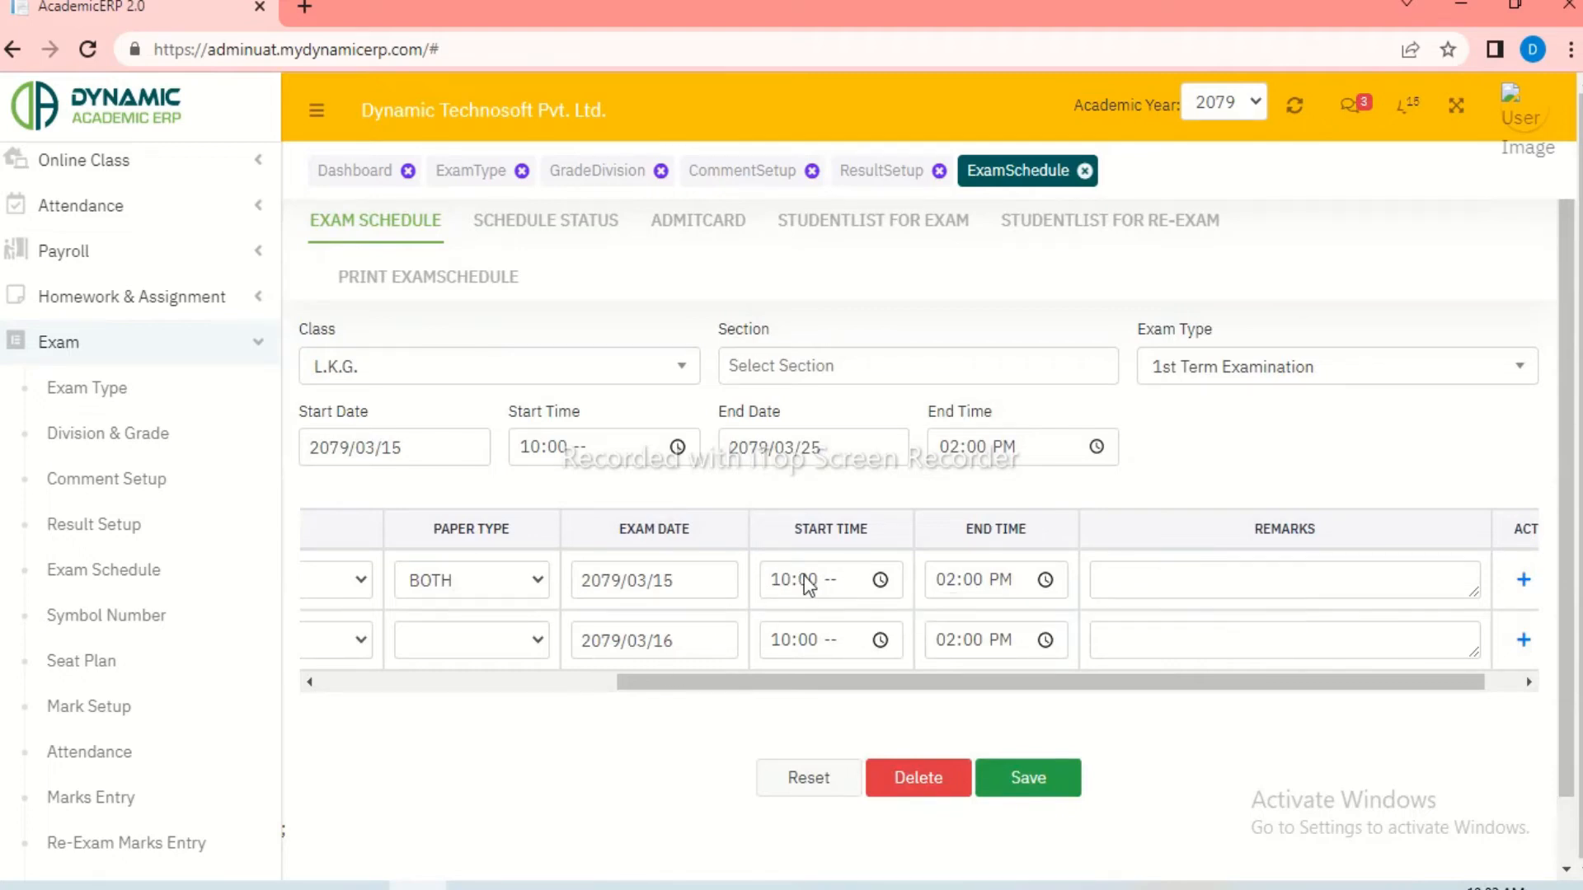
Step: Complete the start times of the English and Maths rows as 10:00 AM
{"action": "left_click", "coordinate": [828, 577]}
{"action": "left_click", "coordinate": [830, 641]}
{"action": "type", "text": "a"}
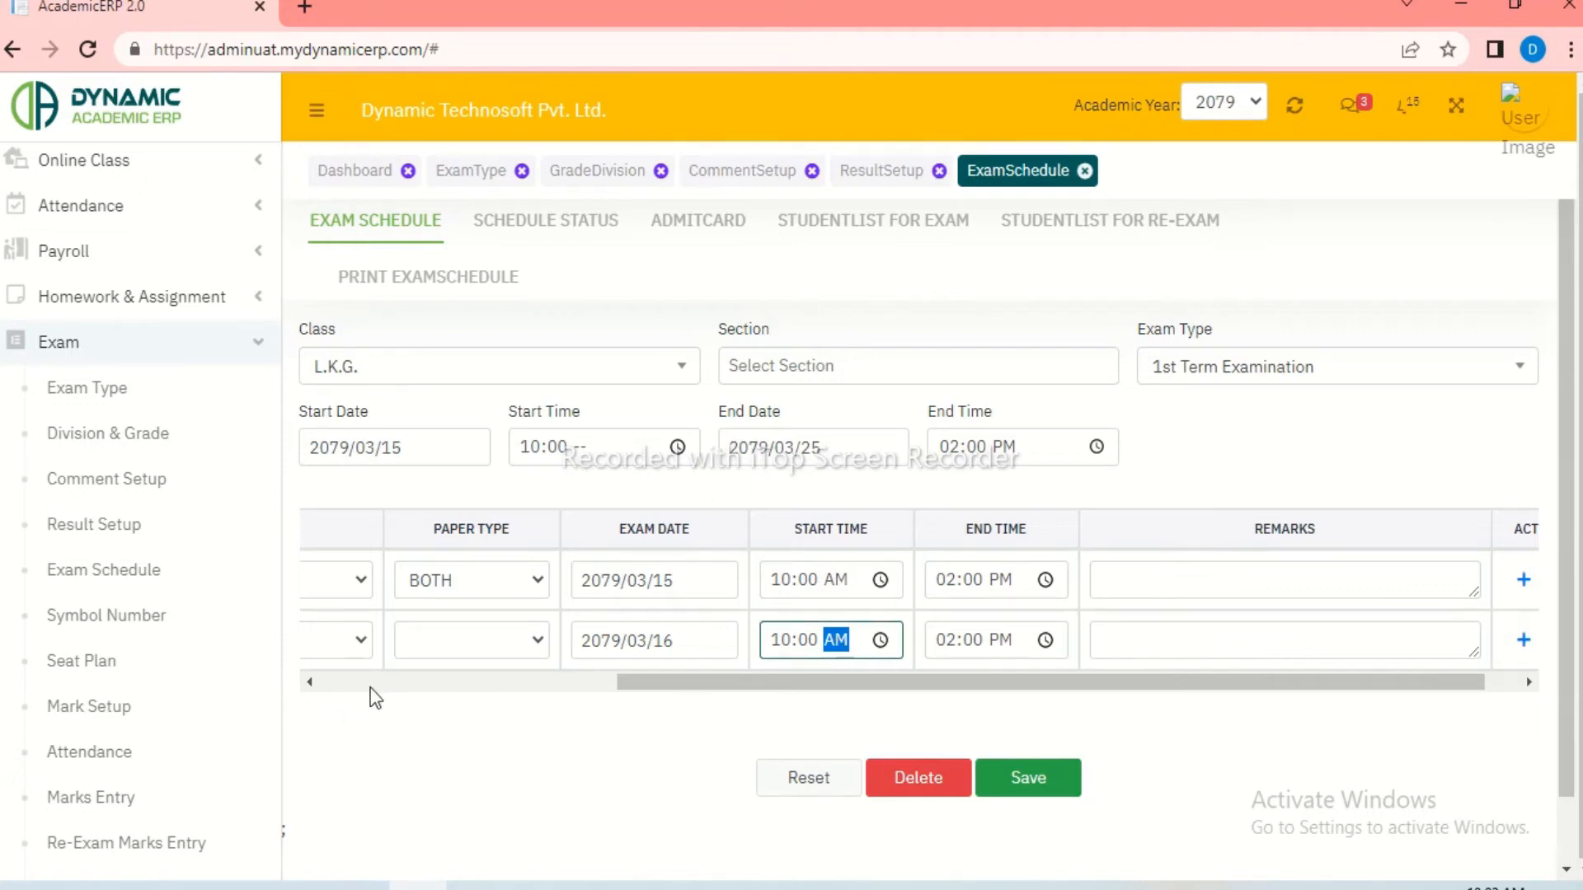
Step: Set the Maths paper type to BOTH and try to save the schedule
{"action": "left_click", "coordinate": [338, 680]}
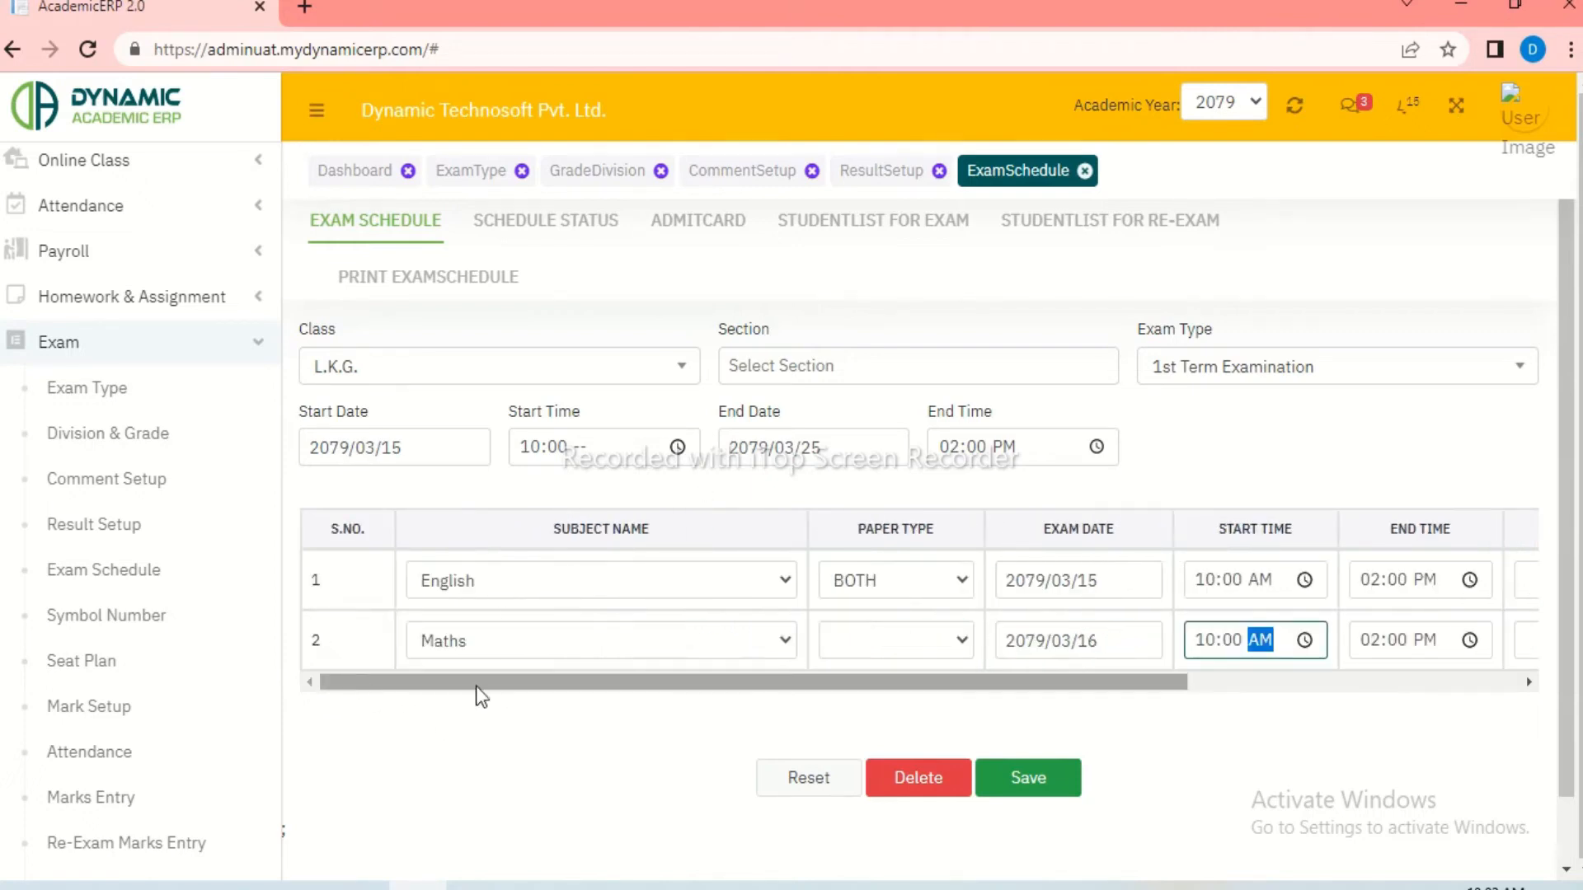
{"action": "left_click", "coordinate": [959, 640]}
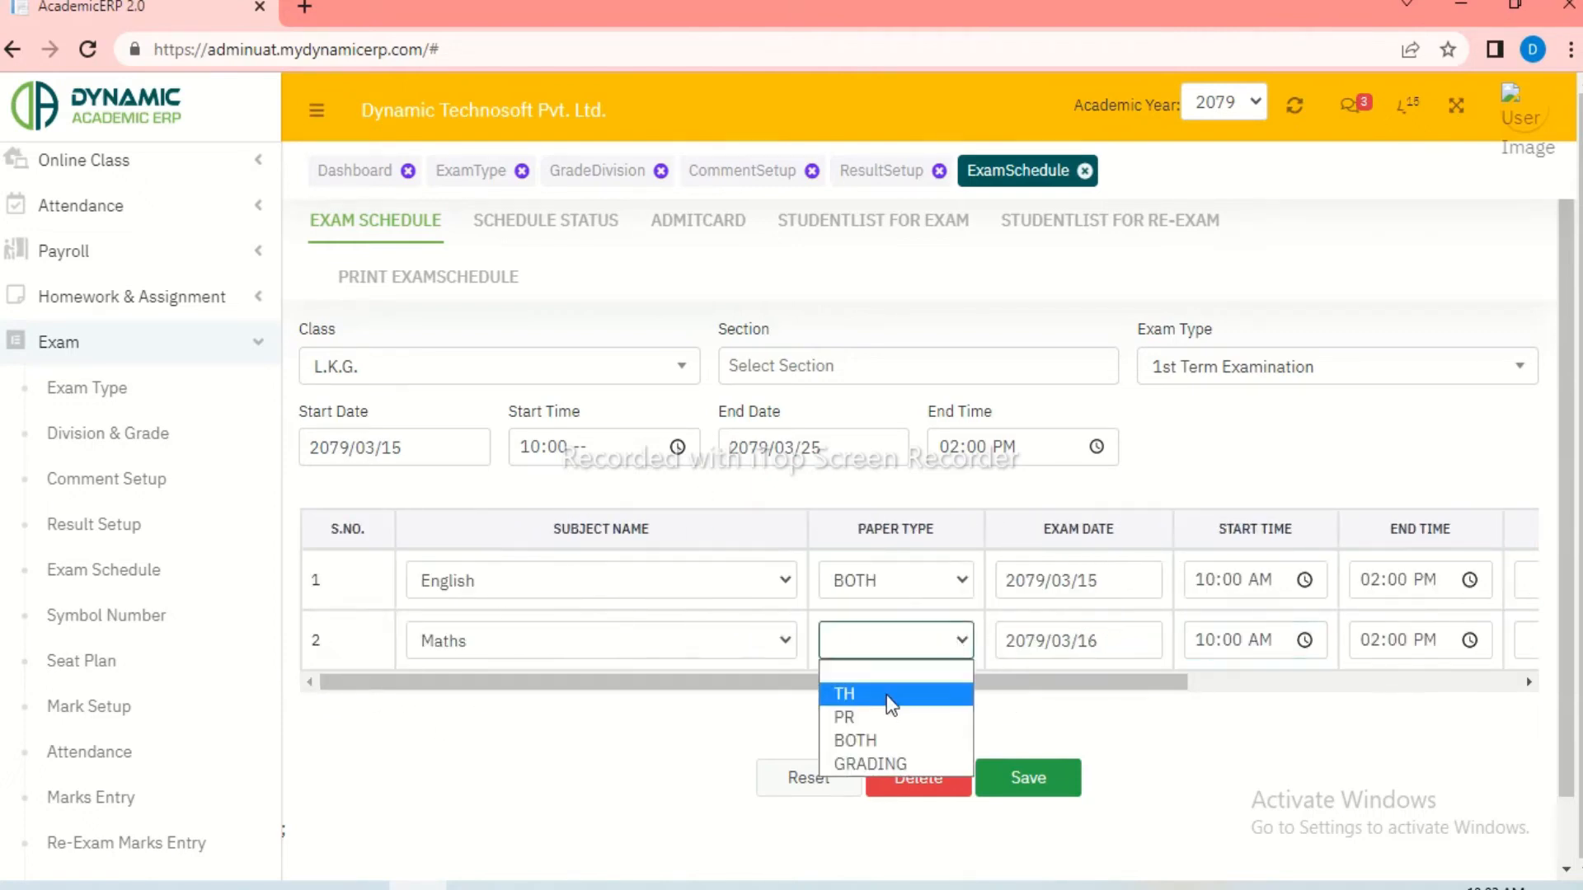
{"action": "left_click", "coordinate": [857, 740]}
{"action": "left_click", "coordinate": [1047, 779]}
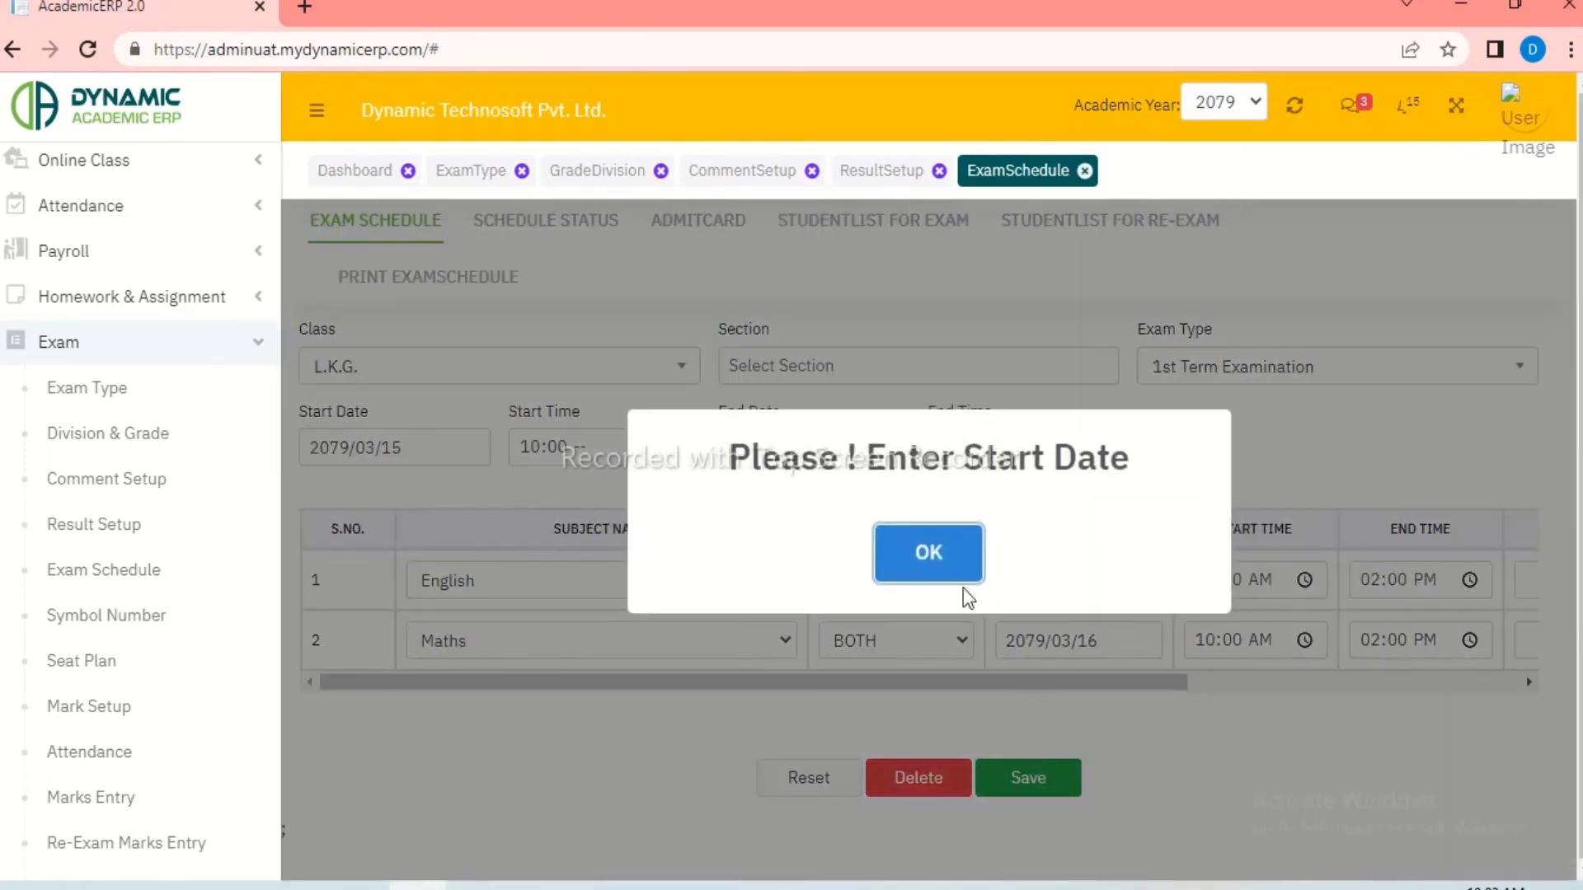
{"action": "left_click", "coordinate": [960, 577]}
Step: Rewrite the English exam date with hyphens as 2079-03-15
{"action": "left_click", "coordinate": [1065, 582]}
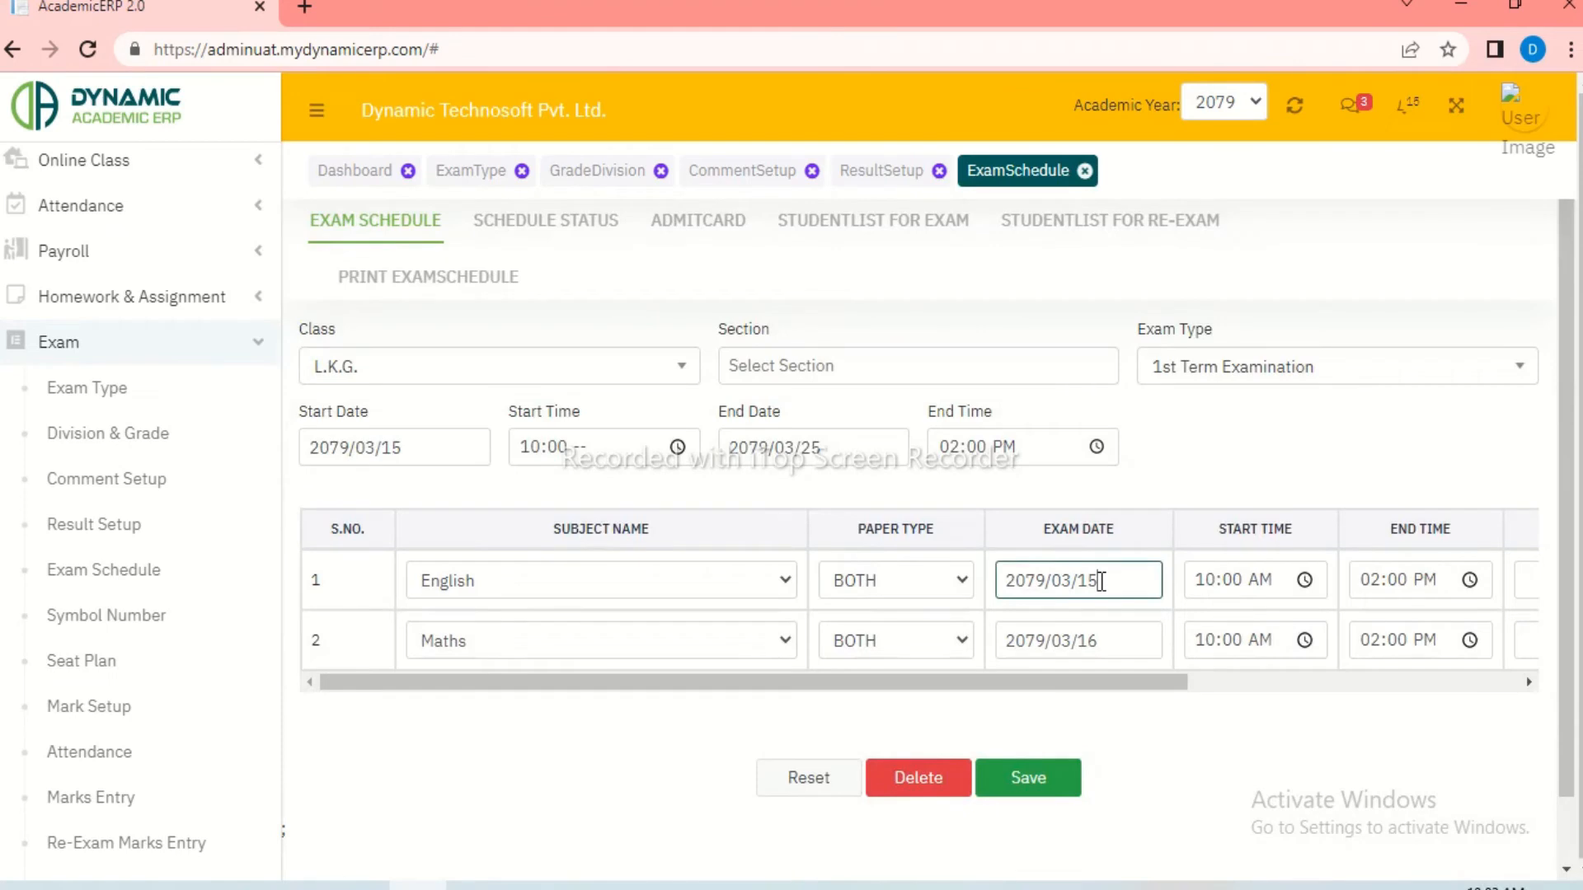
{"action": "key", "text": "BackSpace"}
{"action": "key", "text": "BackSpace"}
{"action": "key", "text": "BackSpace"}
{"action": "type", "text": "3-15"}
Step: Change the Maths exam date to 2079/-03-15 and try to save the schedule
{"action": "left_click", "coordinate": [1098, 640]}
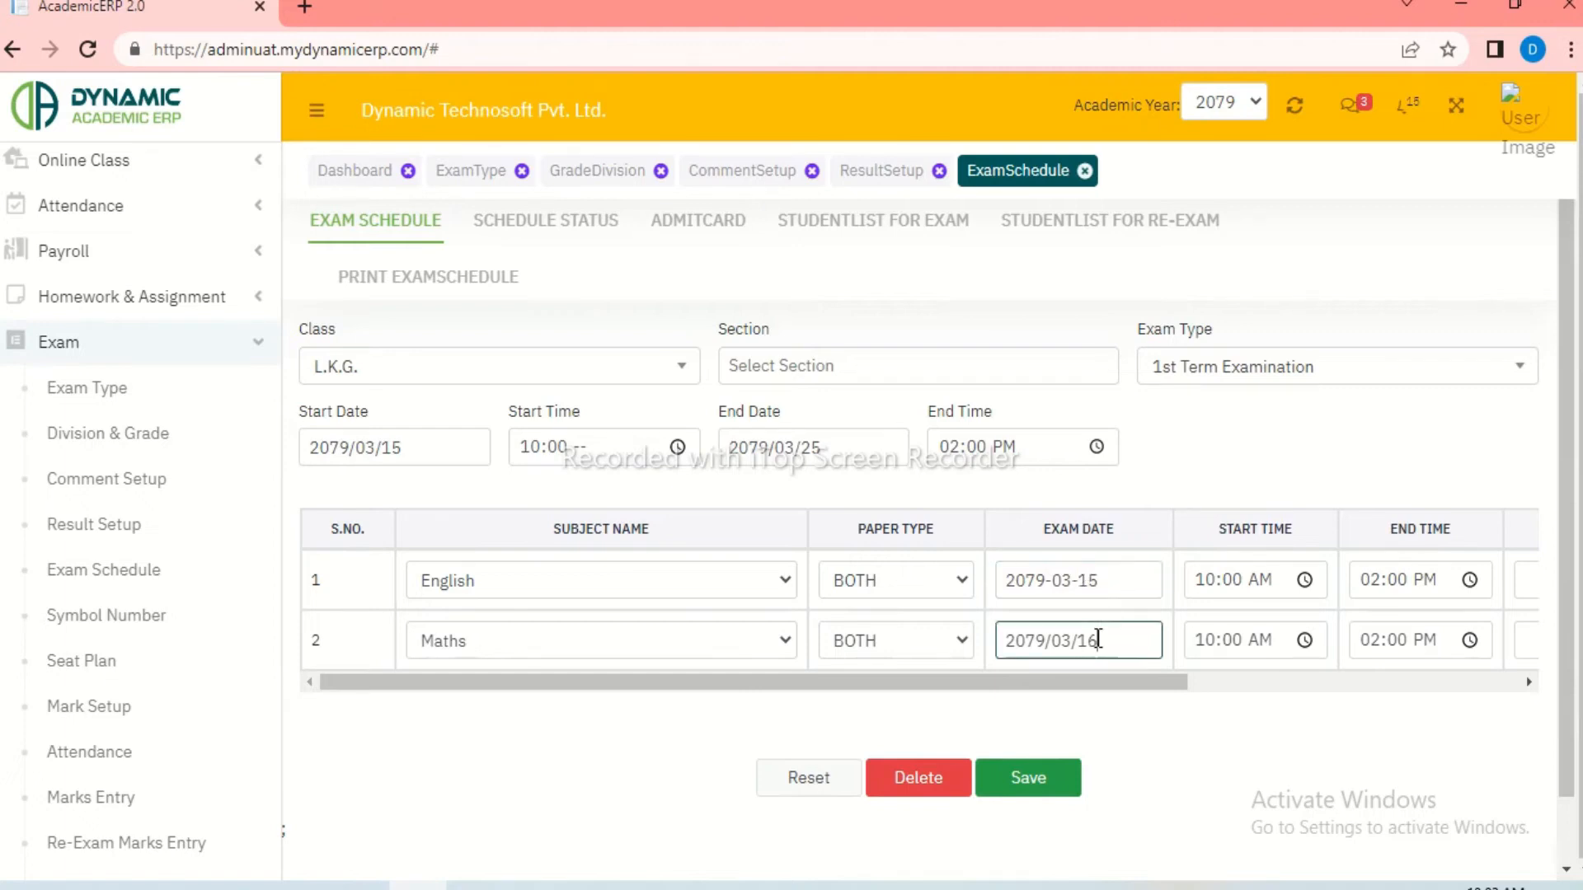
{"action": "key", "text": "BackSpace"}
{"action": "key", "text": "BackSpace"}
{"action": "key", "text": "BackSpace"}
{"action": "key", "text": "BackSpace"}
{"action": "key", "text": "BackSpace"}
{"action": "type", "text": "-03-15"}
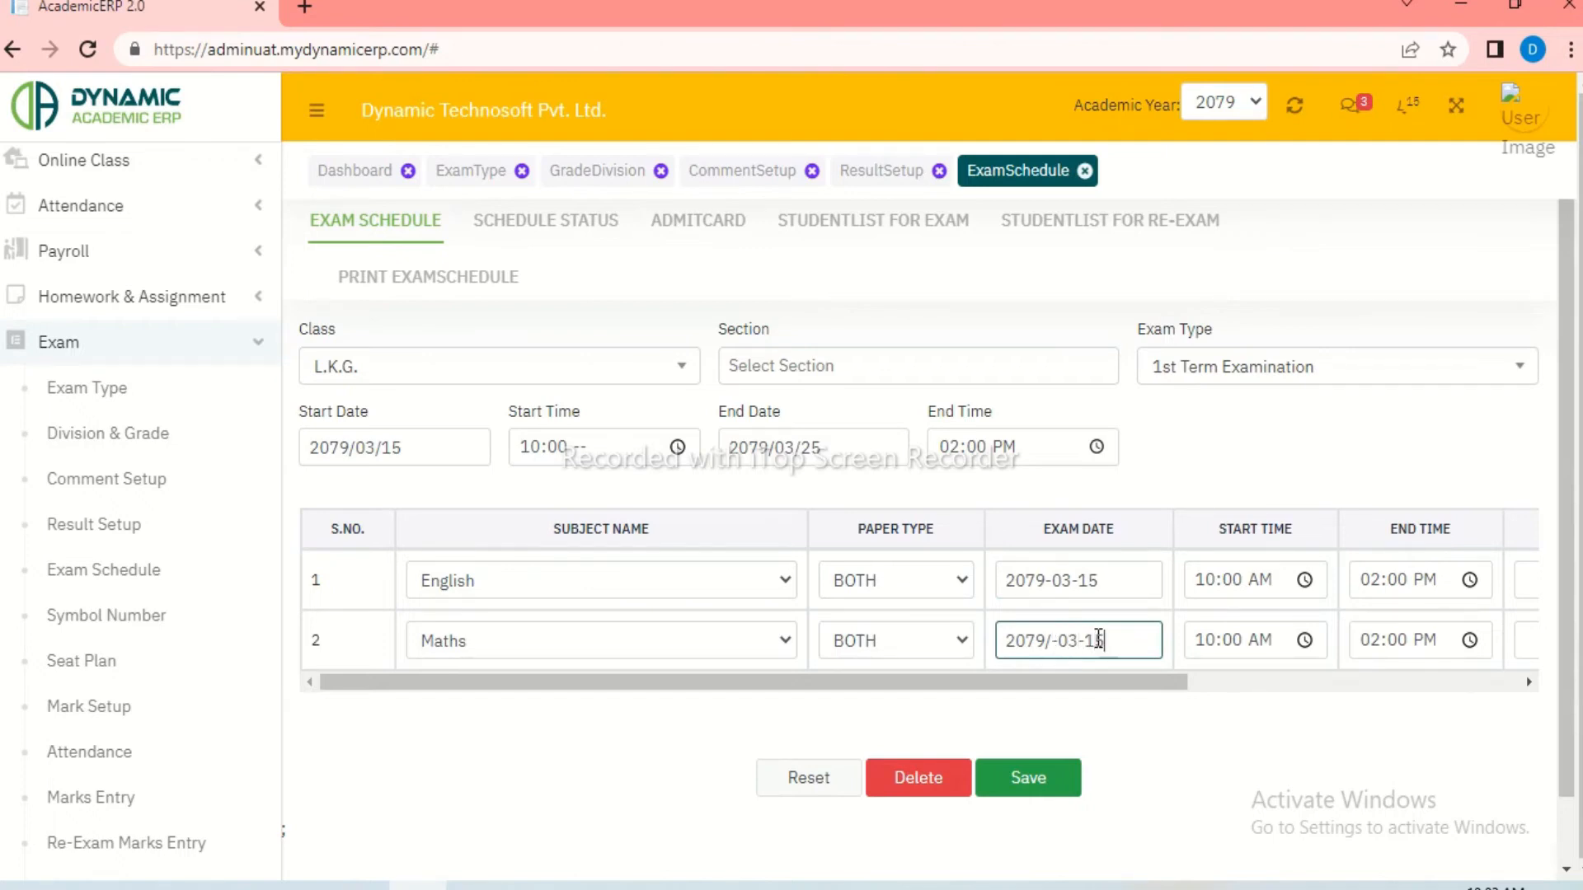
{"action": "left_click", "coordinate": [1037, 787]}
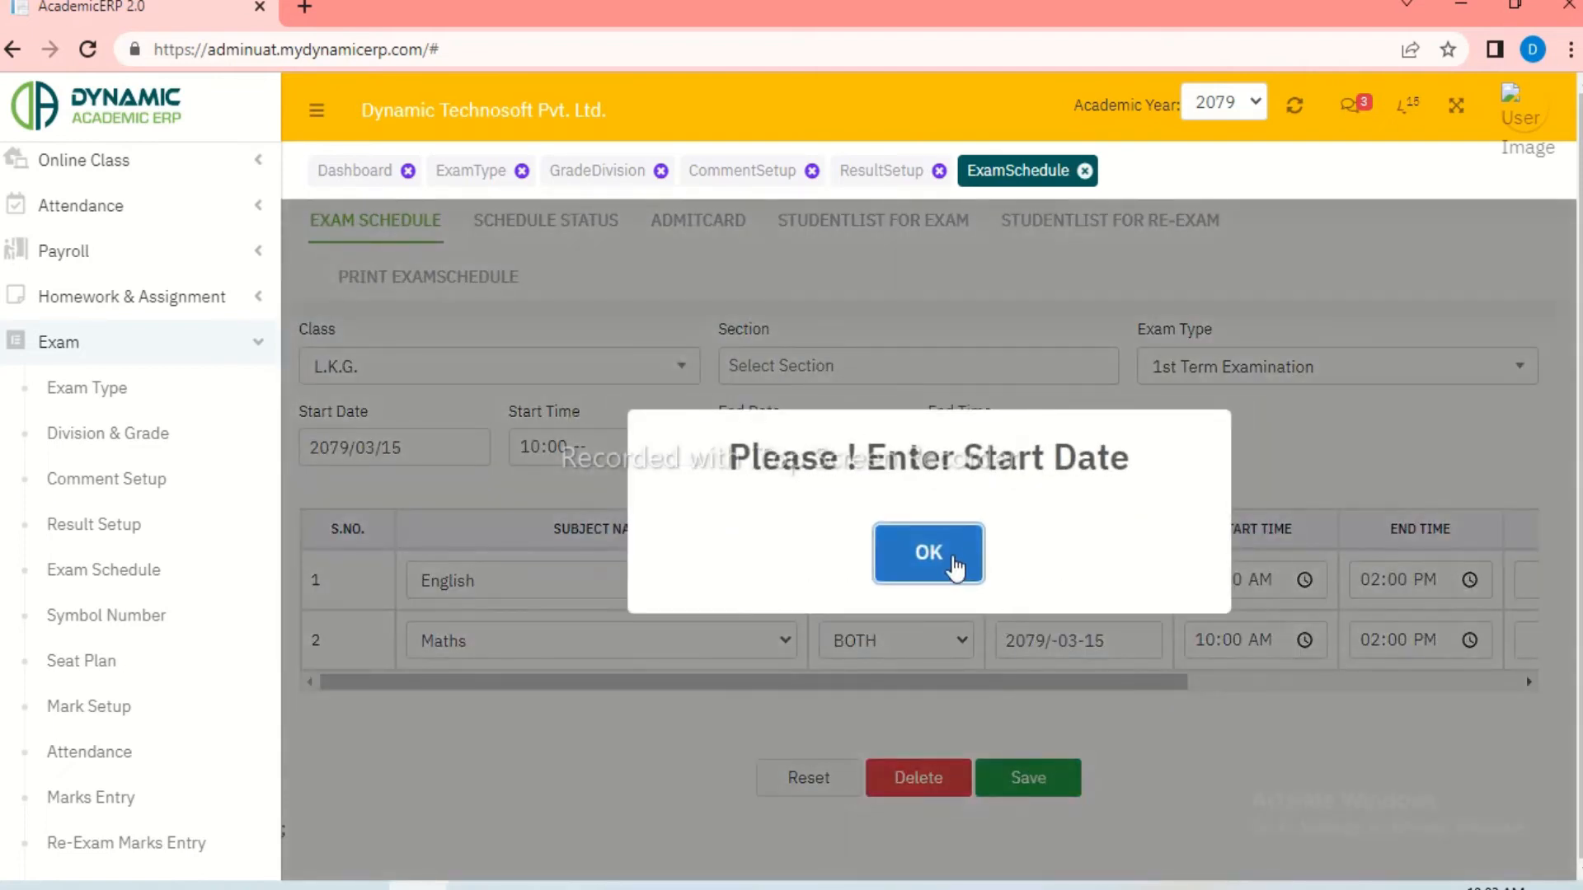
{"action": "left_click", "coordinate": [929, 552]}
Step: Rewrite the schedule's overall start date as 2079-03-15 and try to save it
{"action": "left_click", "coordinate": [410, 449]}
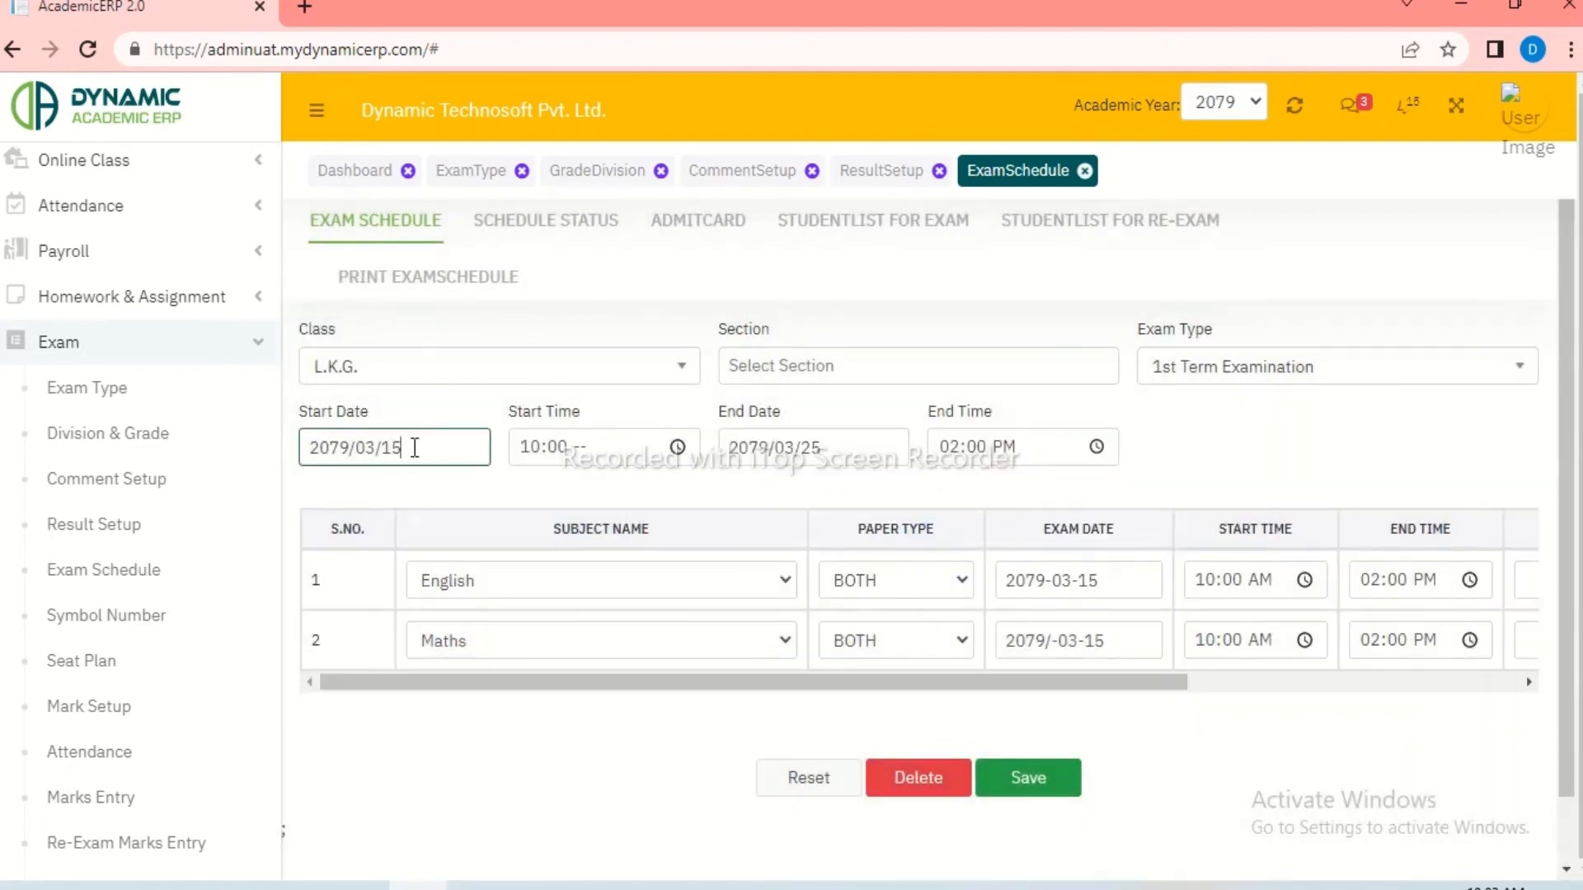
{"action": "key", "text": "BackSpace"}
{"action": "key", "text": "BackSpace"}
{"action": "key", "text": "BackSpace"}
{"action": "type", "text": "-03-15"}
{"action": "left_click", "coordinate": [1044, 774]}
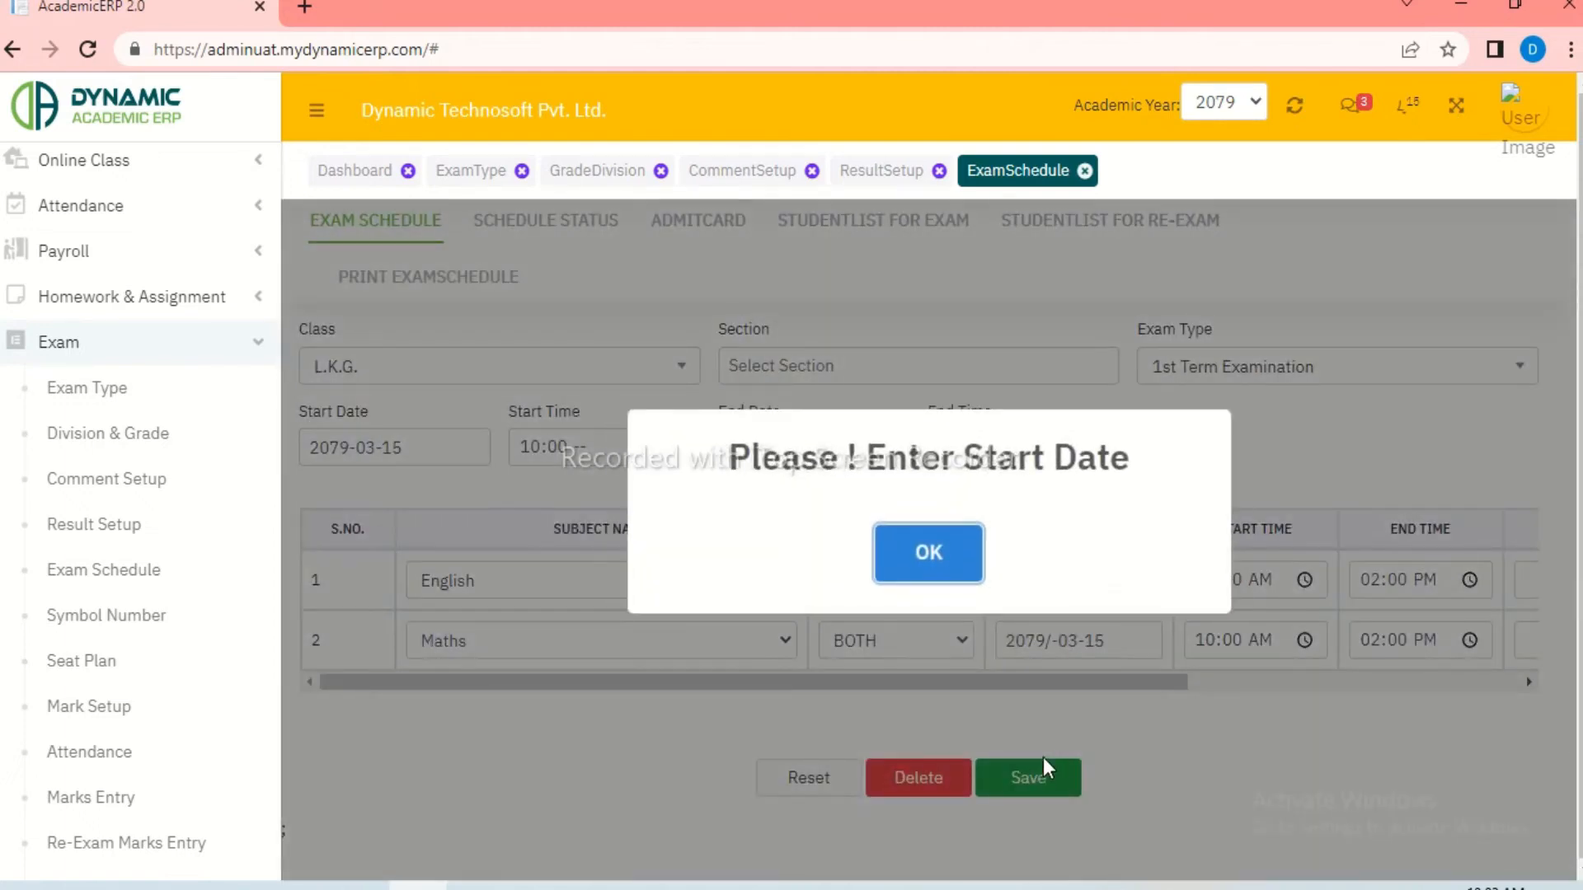
{"action": "left_click", "coordinate": [928, 552]}
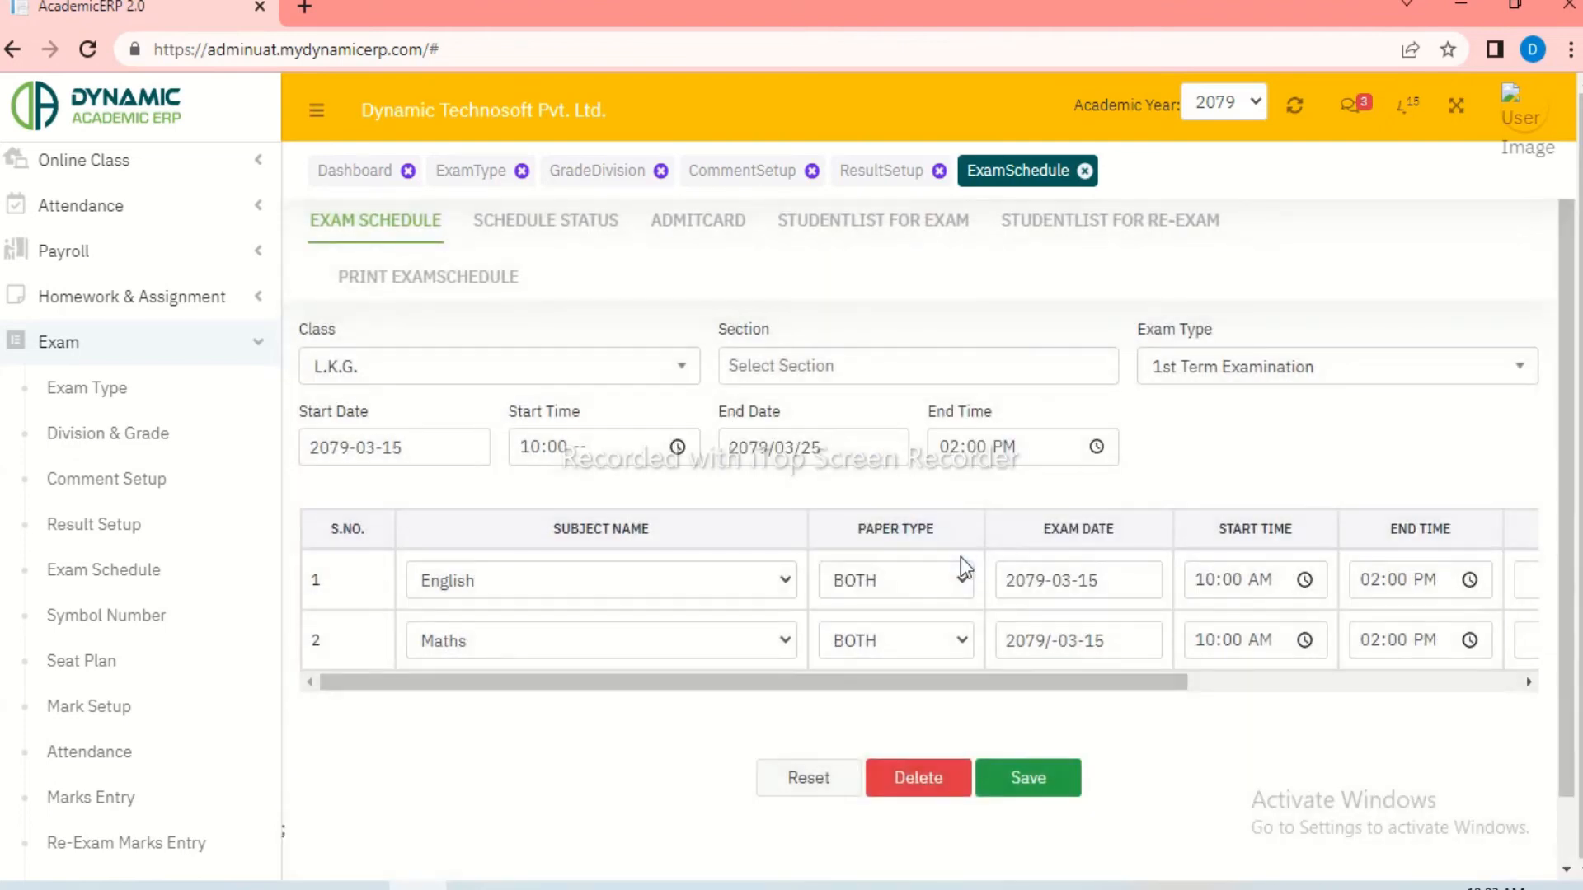
Step: Set the schedule's overall end date to 2079-03-30
{"action": "left_click", "coordinate": [815, 448]}
{"action": "key", "text": "BackSpace"}
{"action": "key", "text": "BackSpace"}
{"action": "key", "text": "BackSpace"}
{"action": "key", "text": "BackSpace"}
{"action": "key", "text": "BackSpace"}
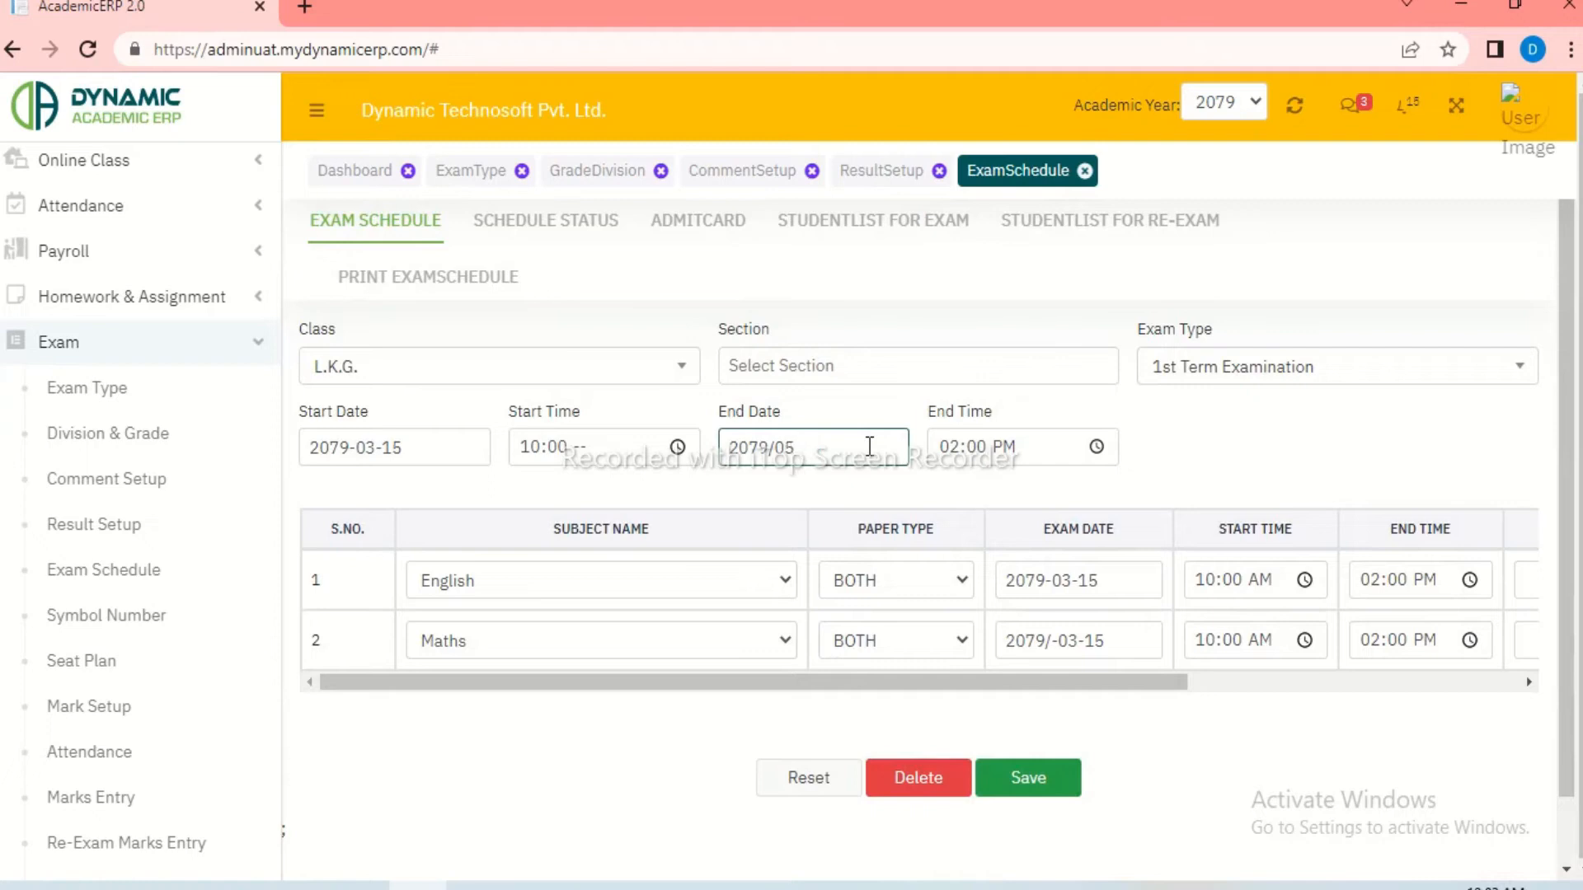
{"action": "type", "text": "-03-"}
{"action": "left_click", "coordinate": [834, 447]}
{"action": "type", "text": "30"}
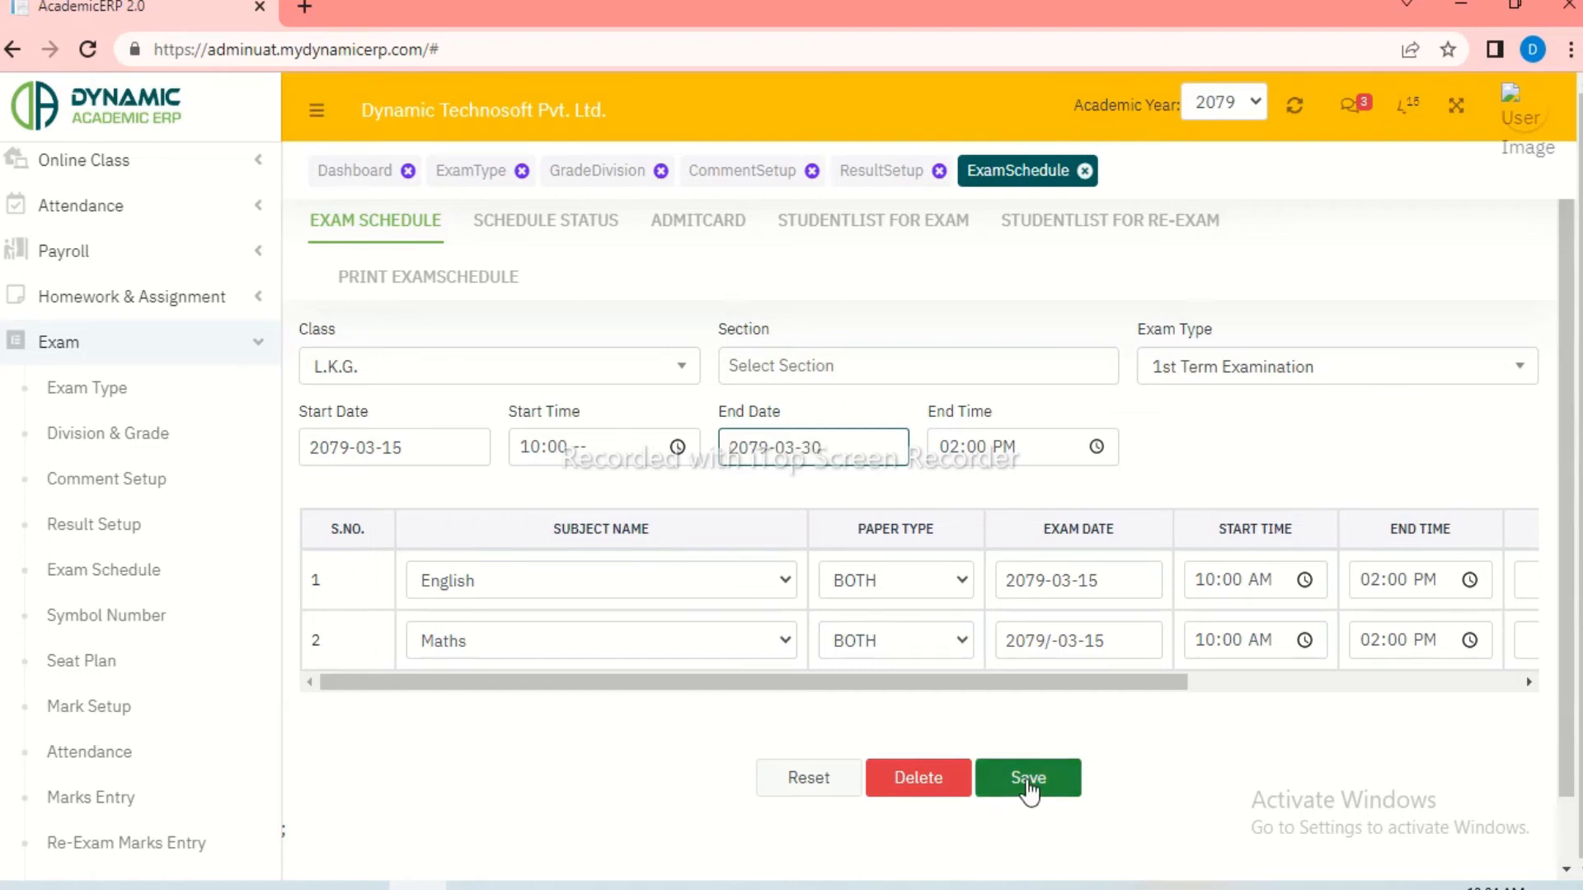
Step: Try twice to save the L.K.G. exam schedule with the changed dates
{"action": "left_click", "coordinate": [1029, 783]}
{"action": "left_click", "coordinate": [961, 554]}
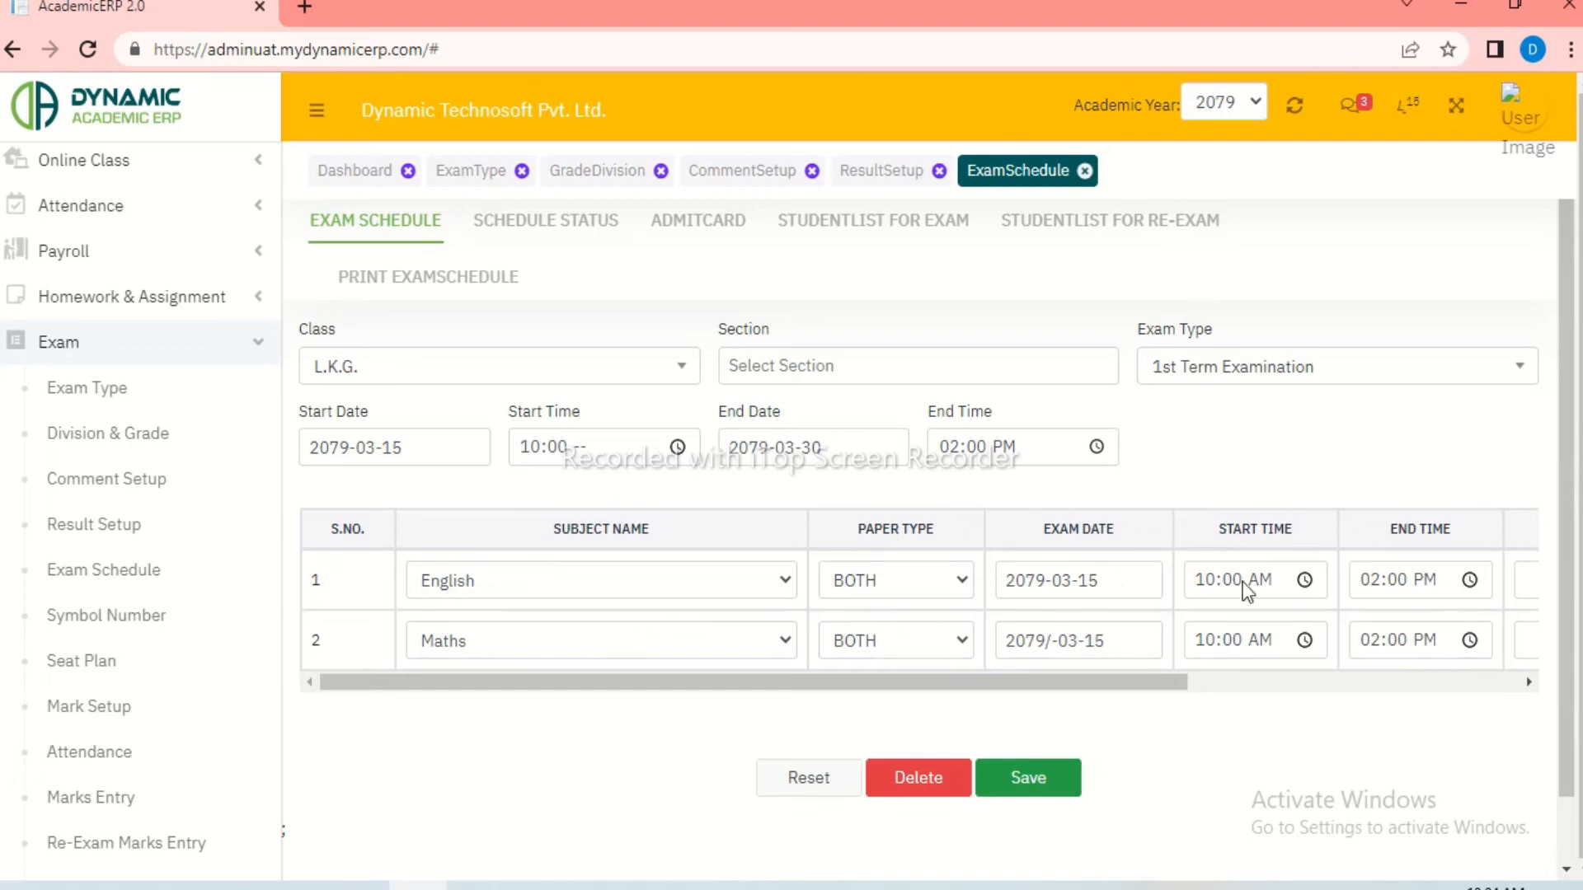
{"action": "left_click_drag", "start_coordinate": [1135, 688], "coordinate": [968, 709]}
{"action": "left_click", "coordinate": [1028, 782]}
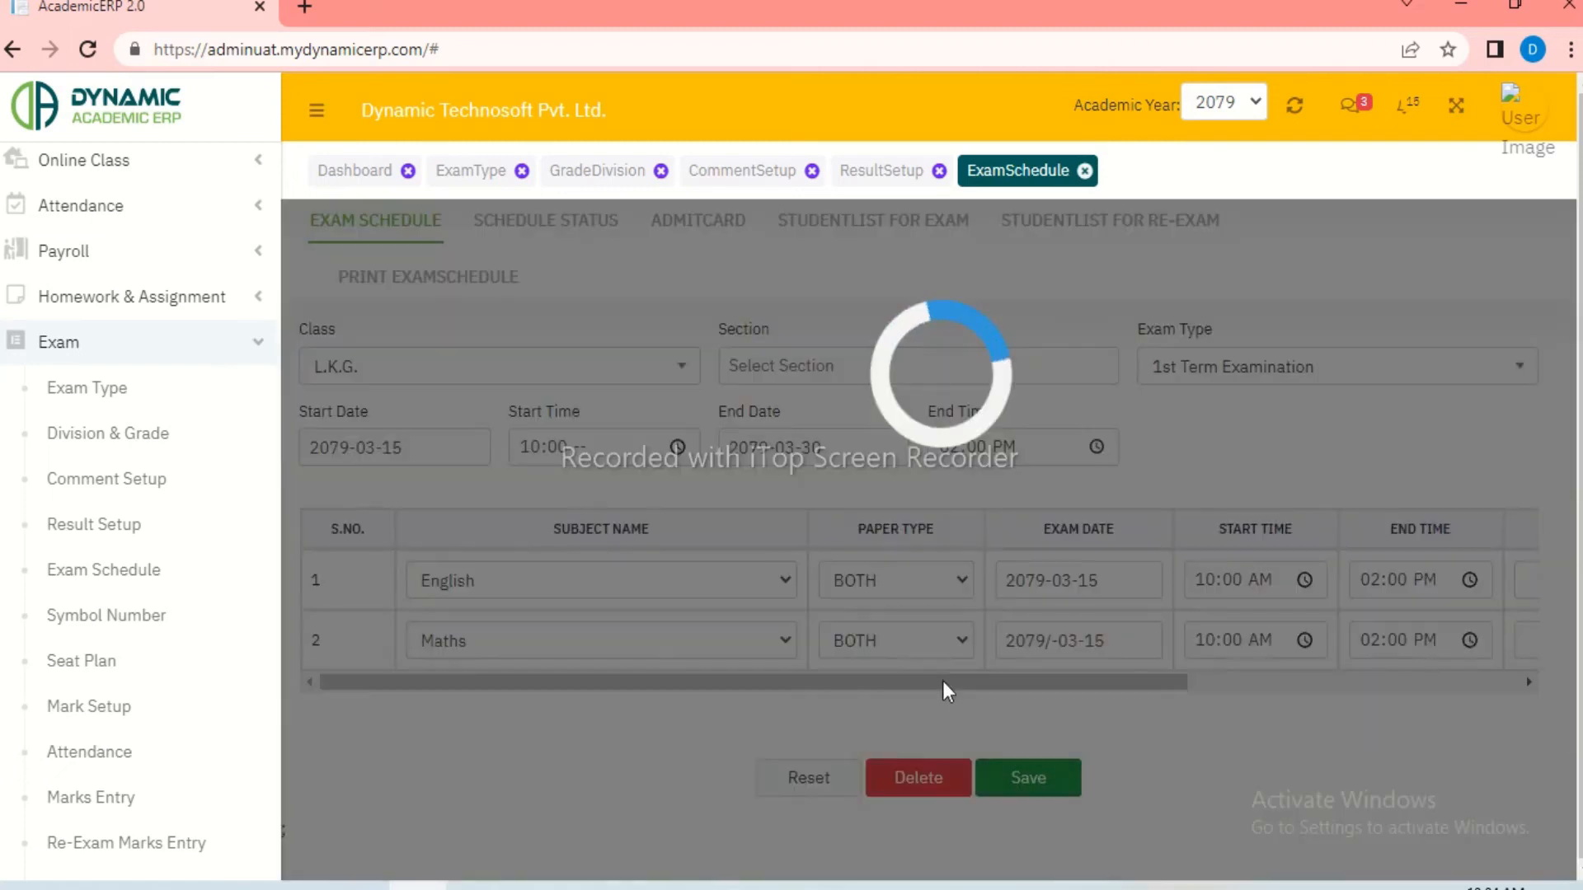
{"action": "left_click", "coordinate": [936, 564]}
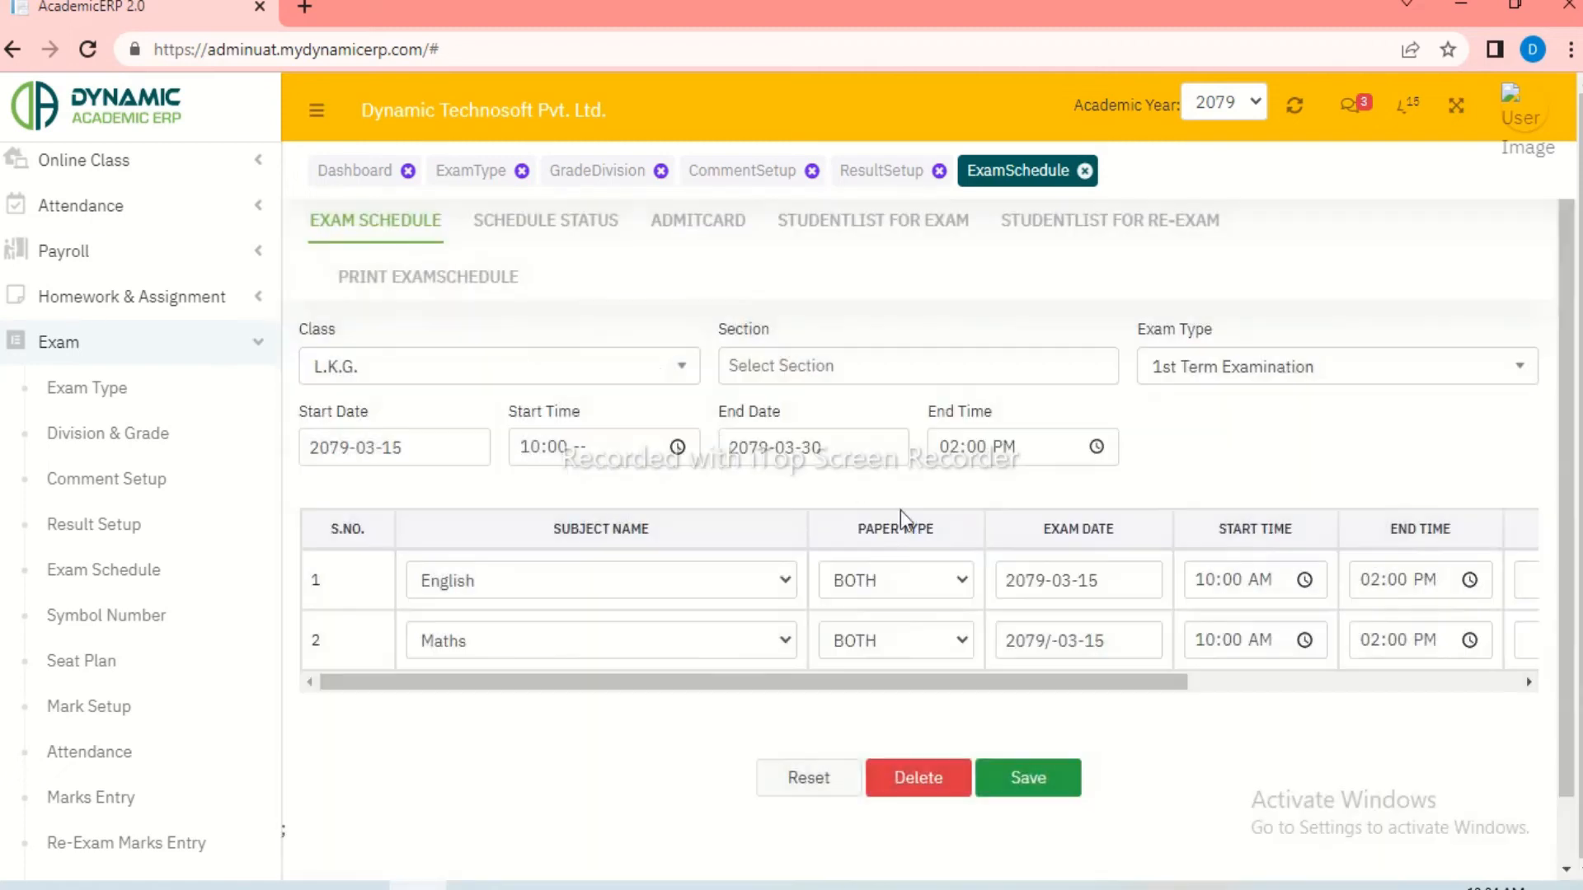
Step: Generate the admit cards for class NUR in the 1st Term Examination using the default report
{"action": "left_click", "coordinate": [709, 224]}
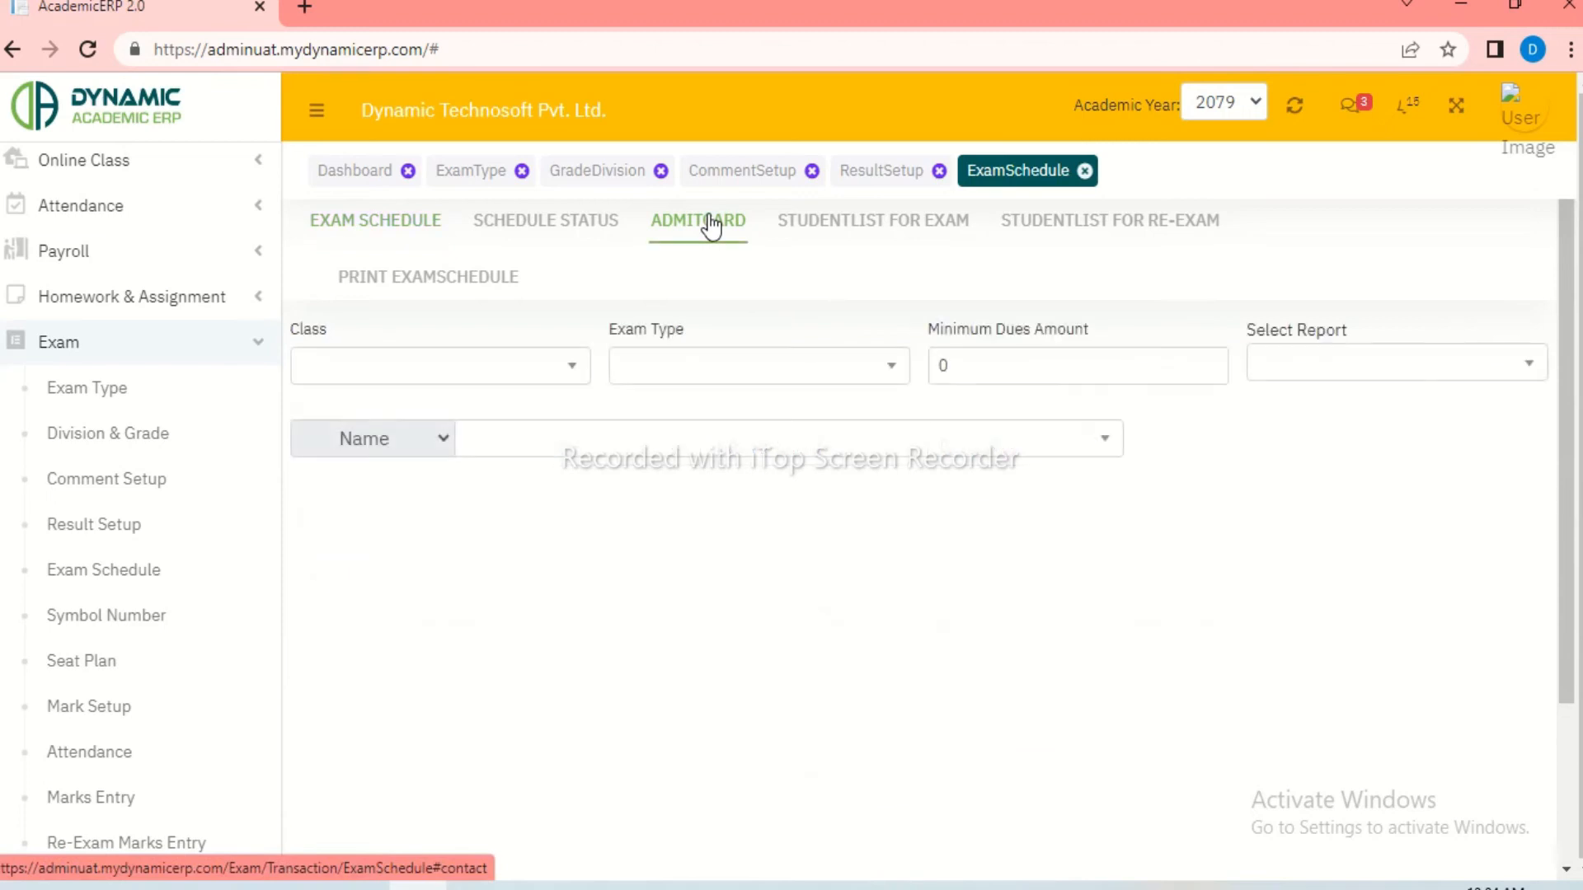
{"action": "left_click", "coordinate": [568, 375]}
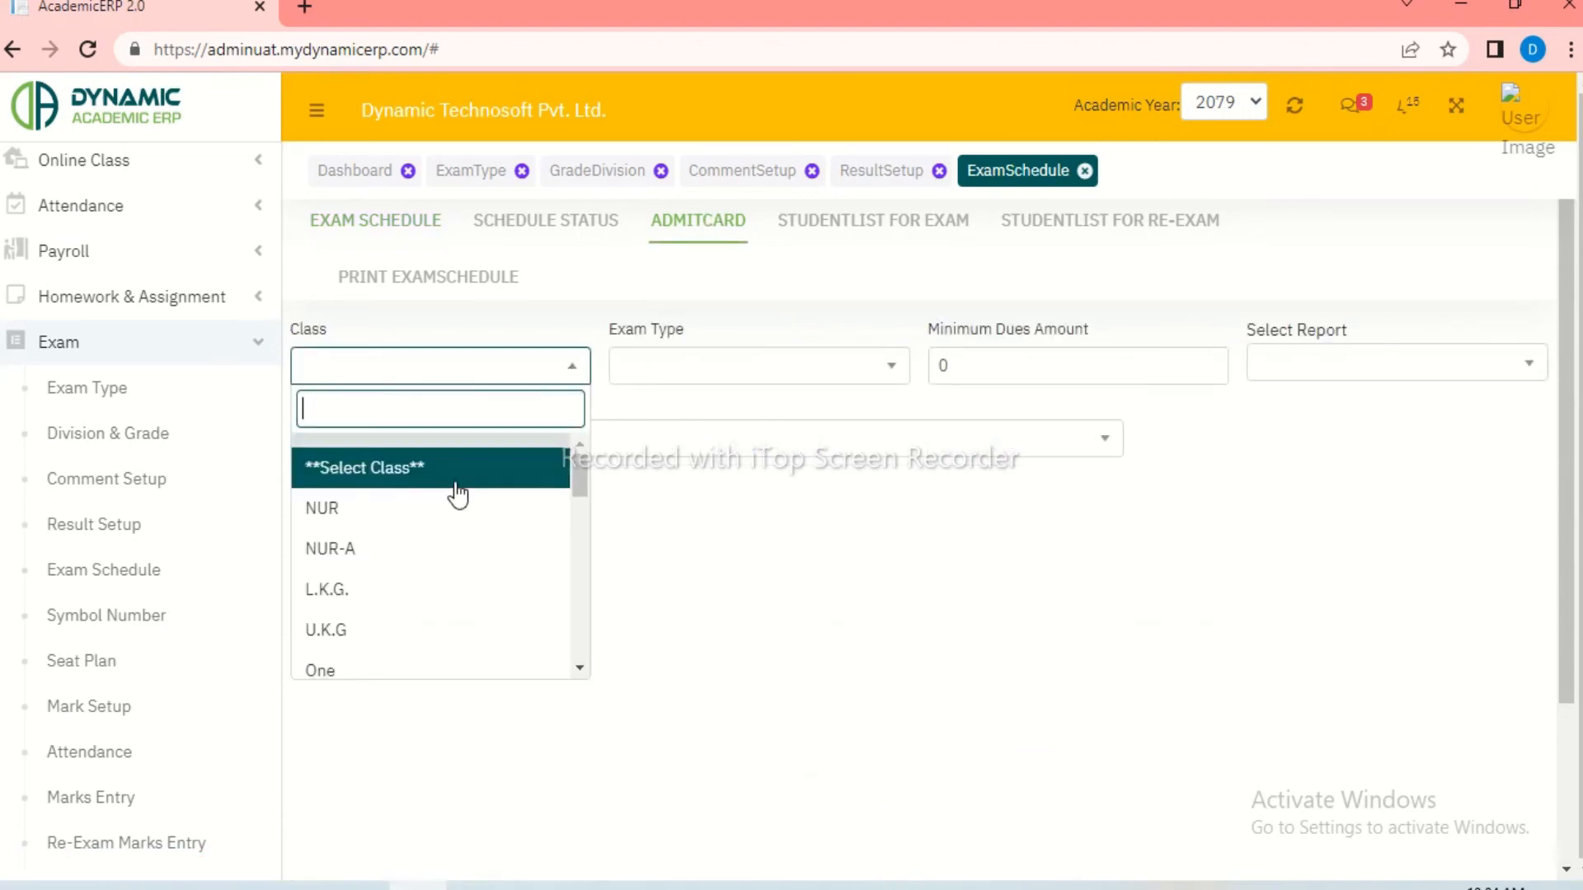
{"action": "left_click", "coordinate": [444, 516]}
{"action": "left_click", "coordinate": [818, 370]}
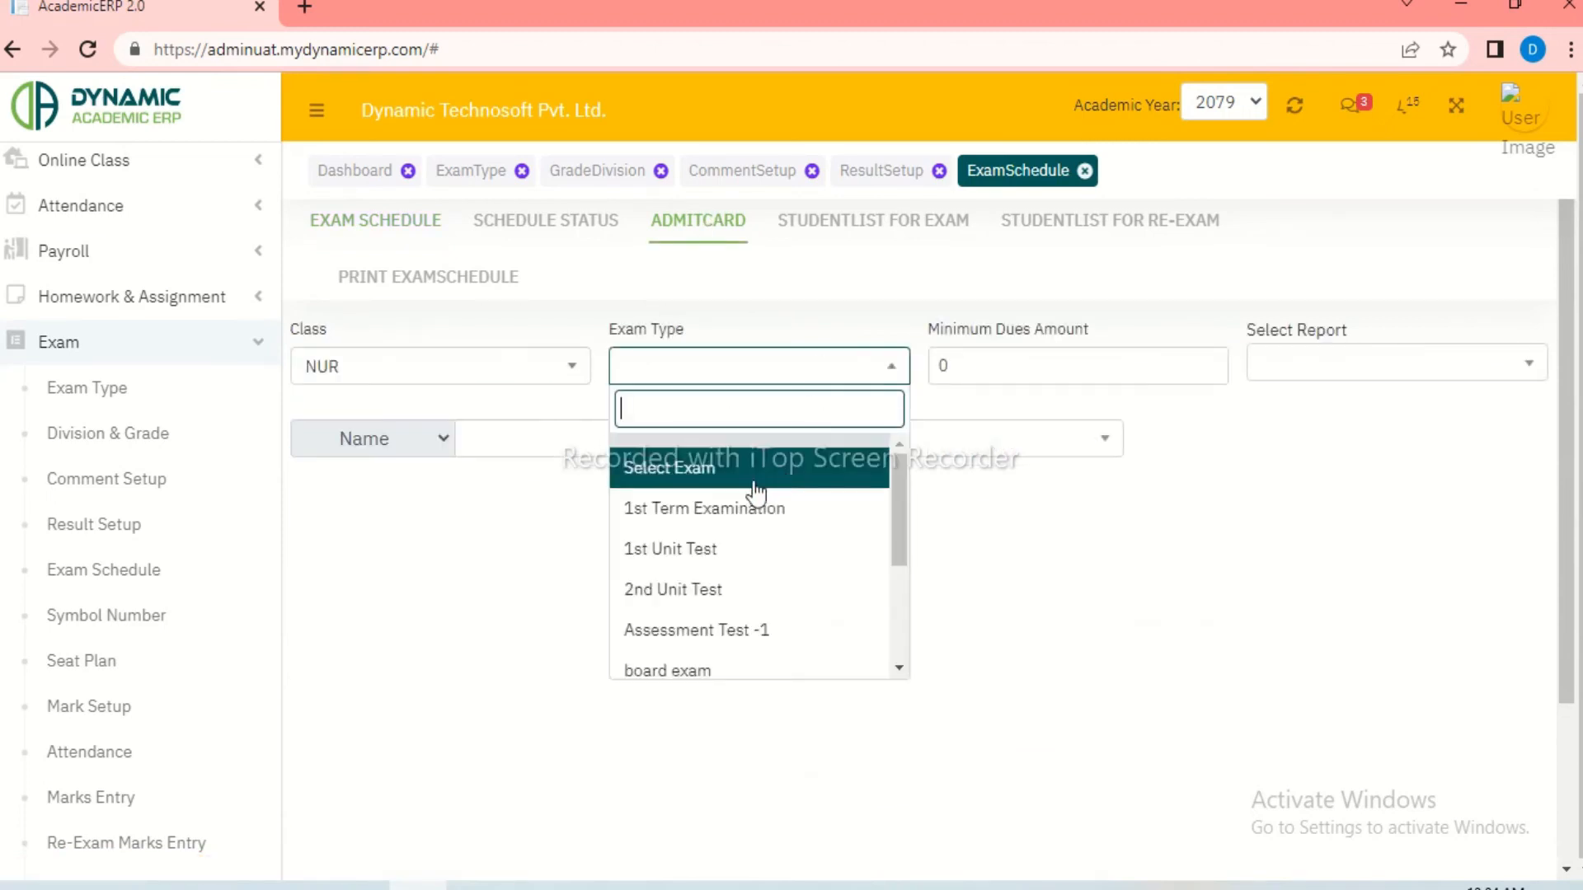
{"action": "left_click", "coordinate": [734, 511]}
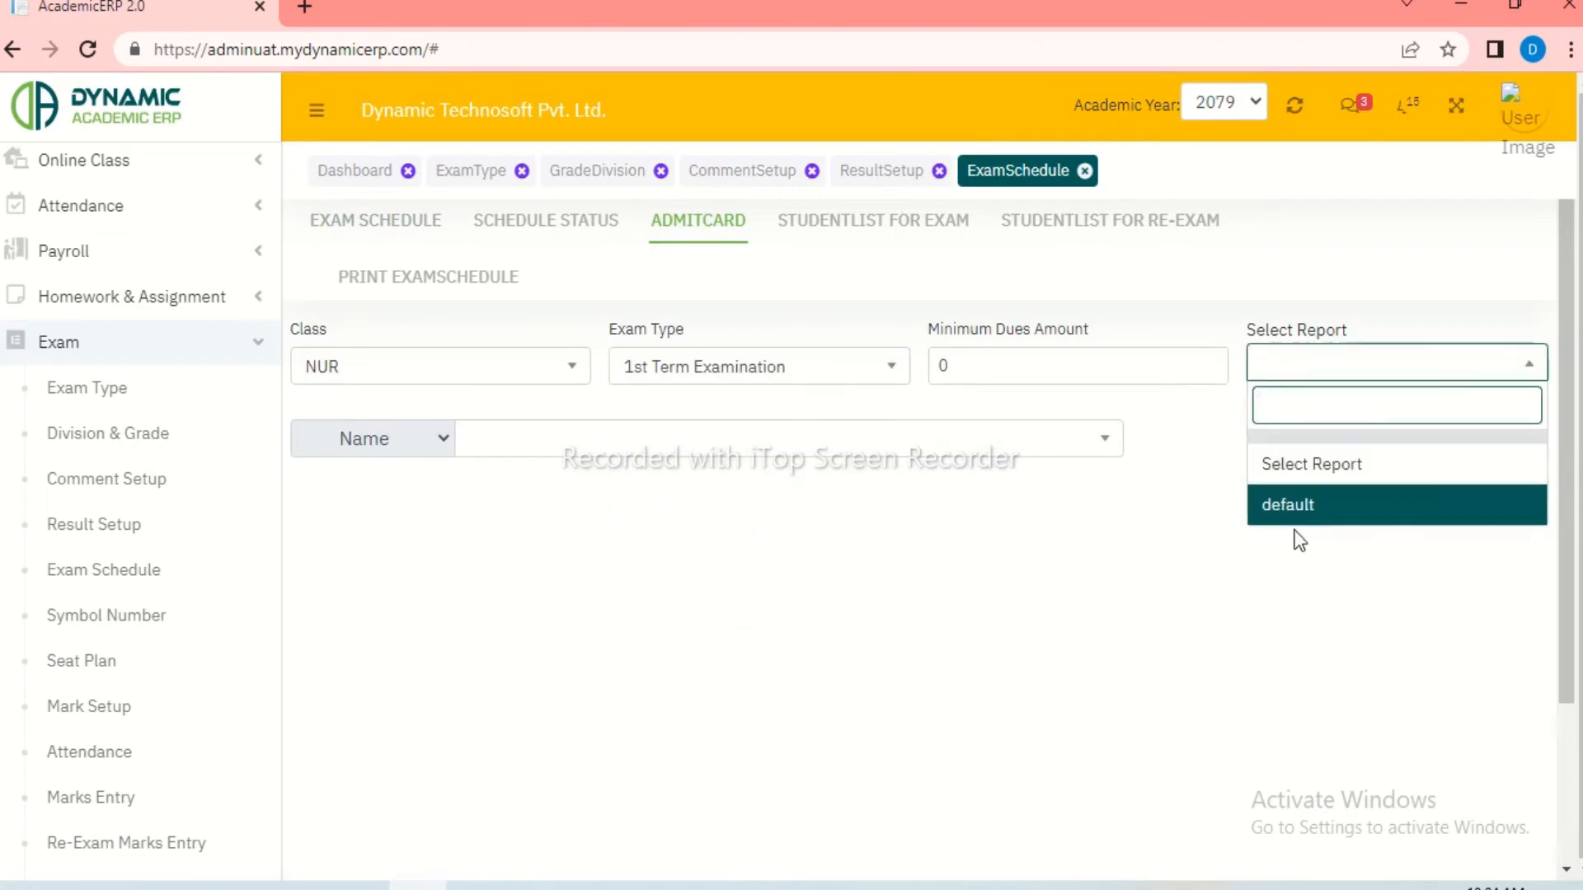
{"action": "left_click", "coordinate": [1302, 503]}
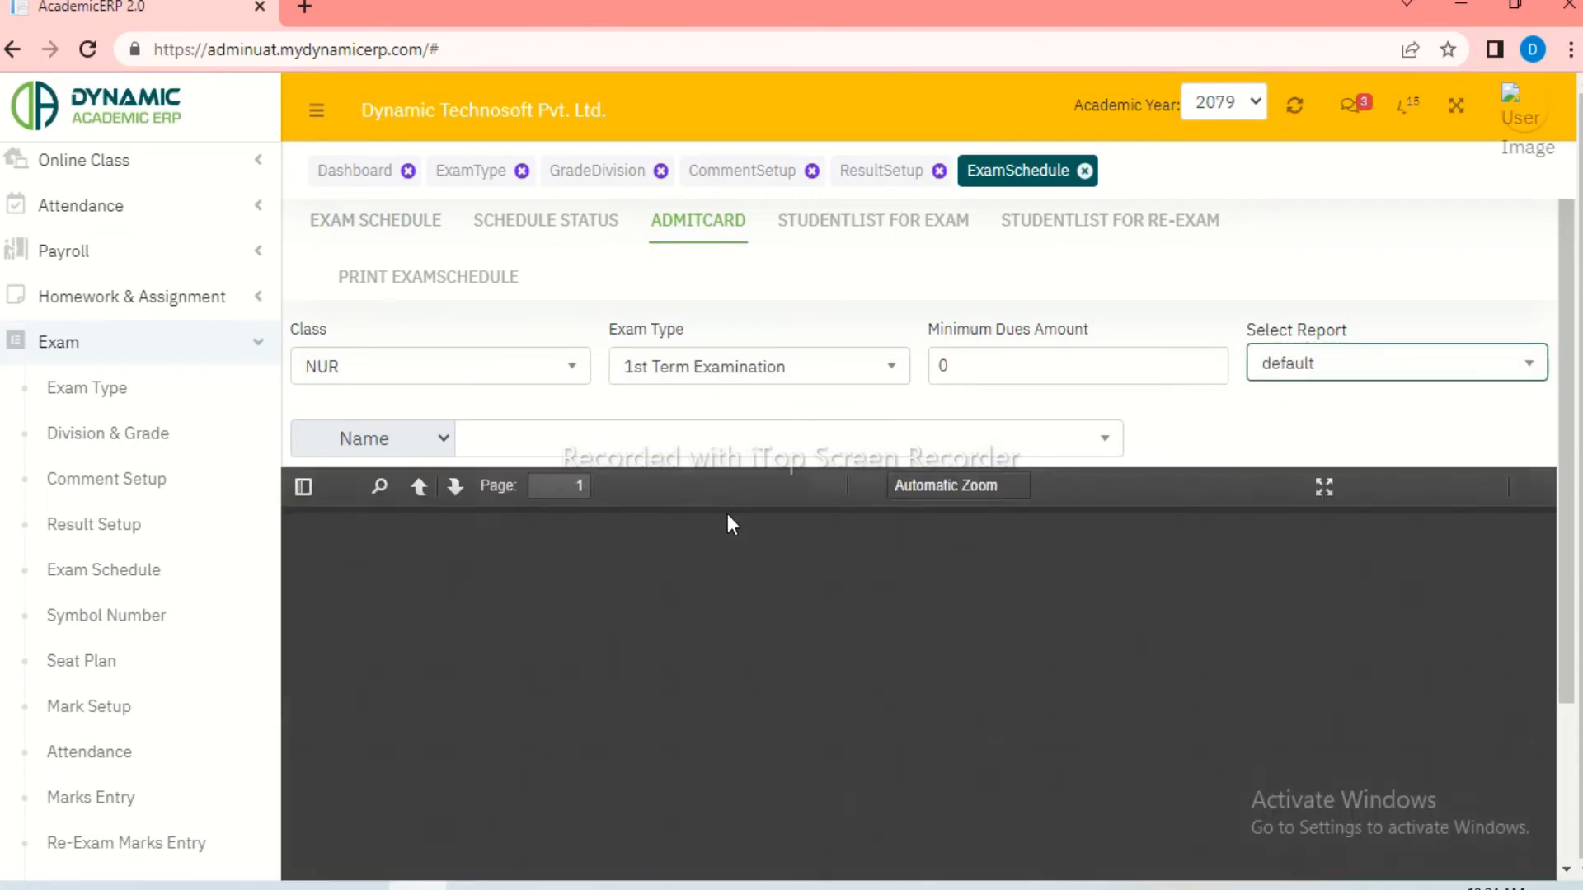
{"action": "scroll", "coordinate": [1377, 571], "scroll_direction": "down", "scroll_amount": 3}
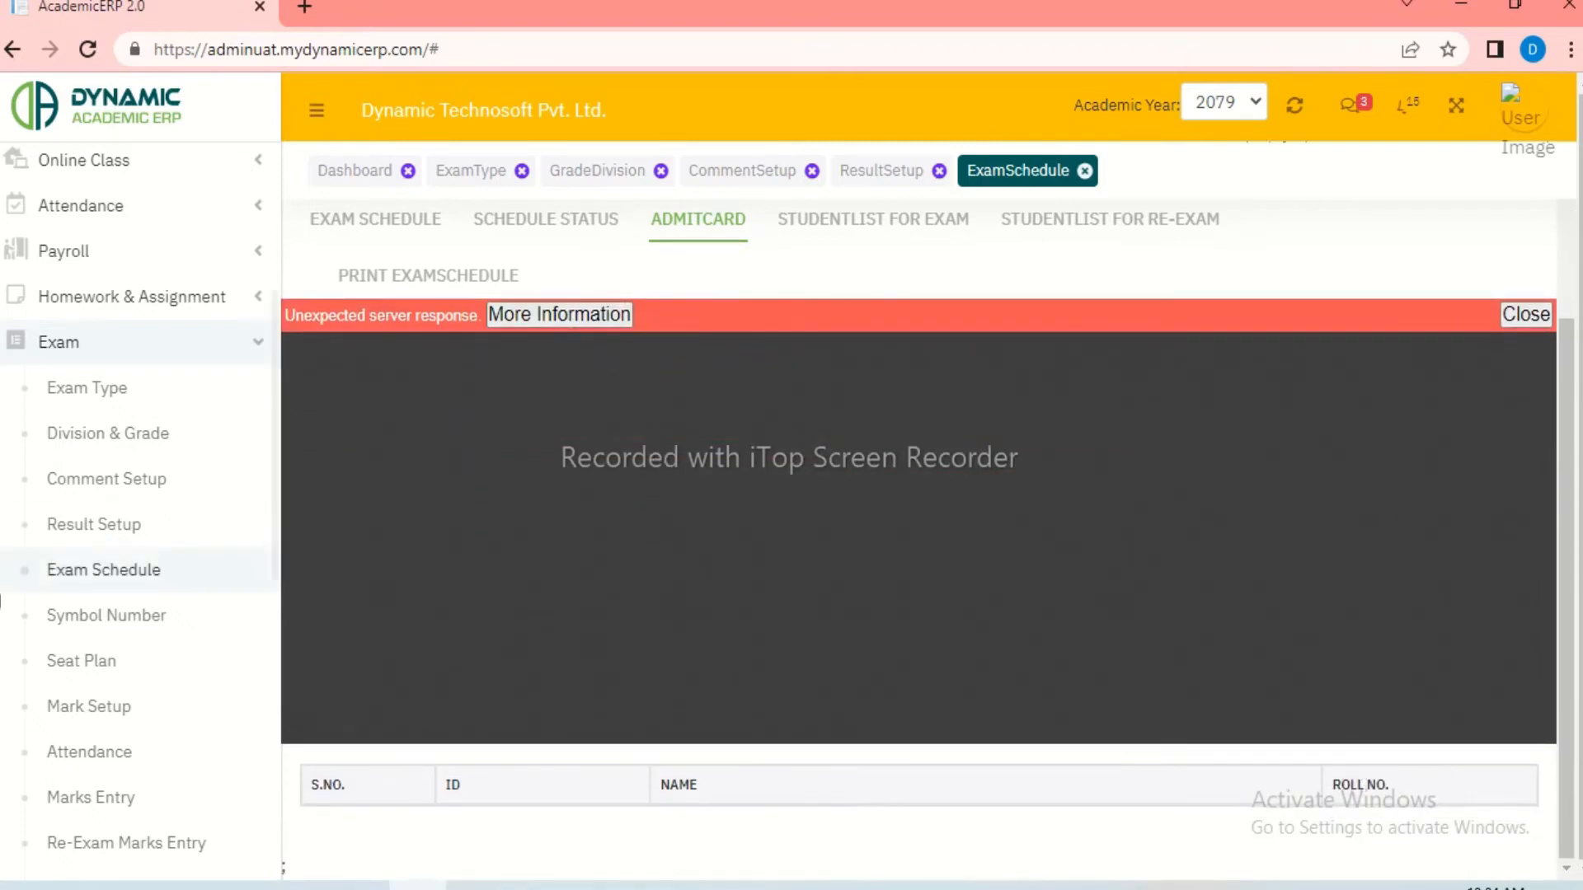
Step: Set up exam-wise symbol numbering for class NUR and the 1st Term Examination, sorted by Name
{"action": "scroll", "coordinate": [116, 629], "scroll_direction": "down", "scroll_amount": 3}
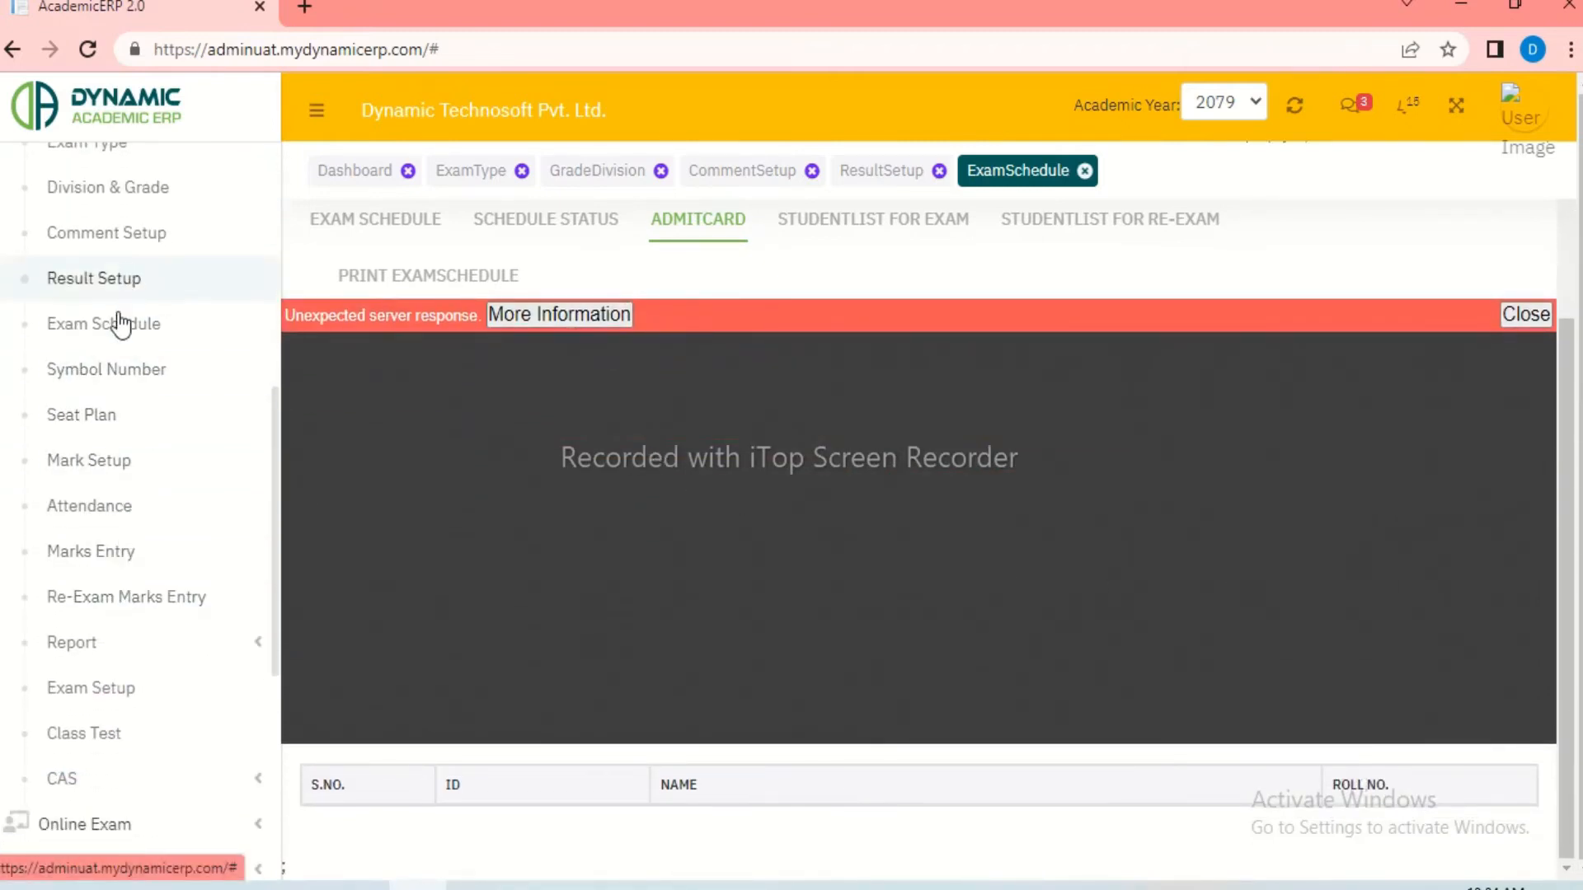
{"action": "left_click", "coordinate": [96, 381]}
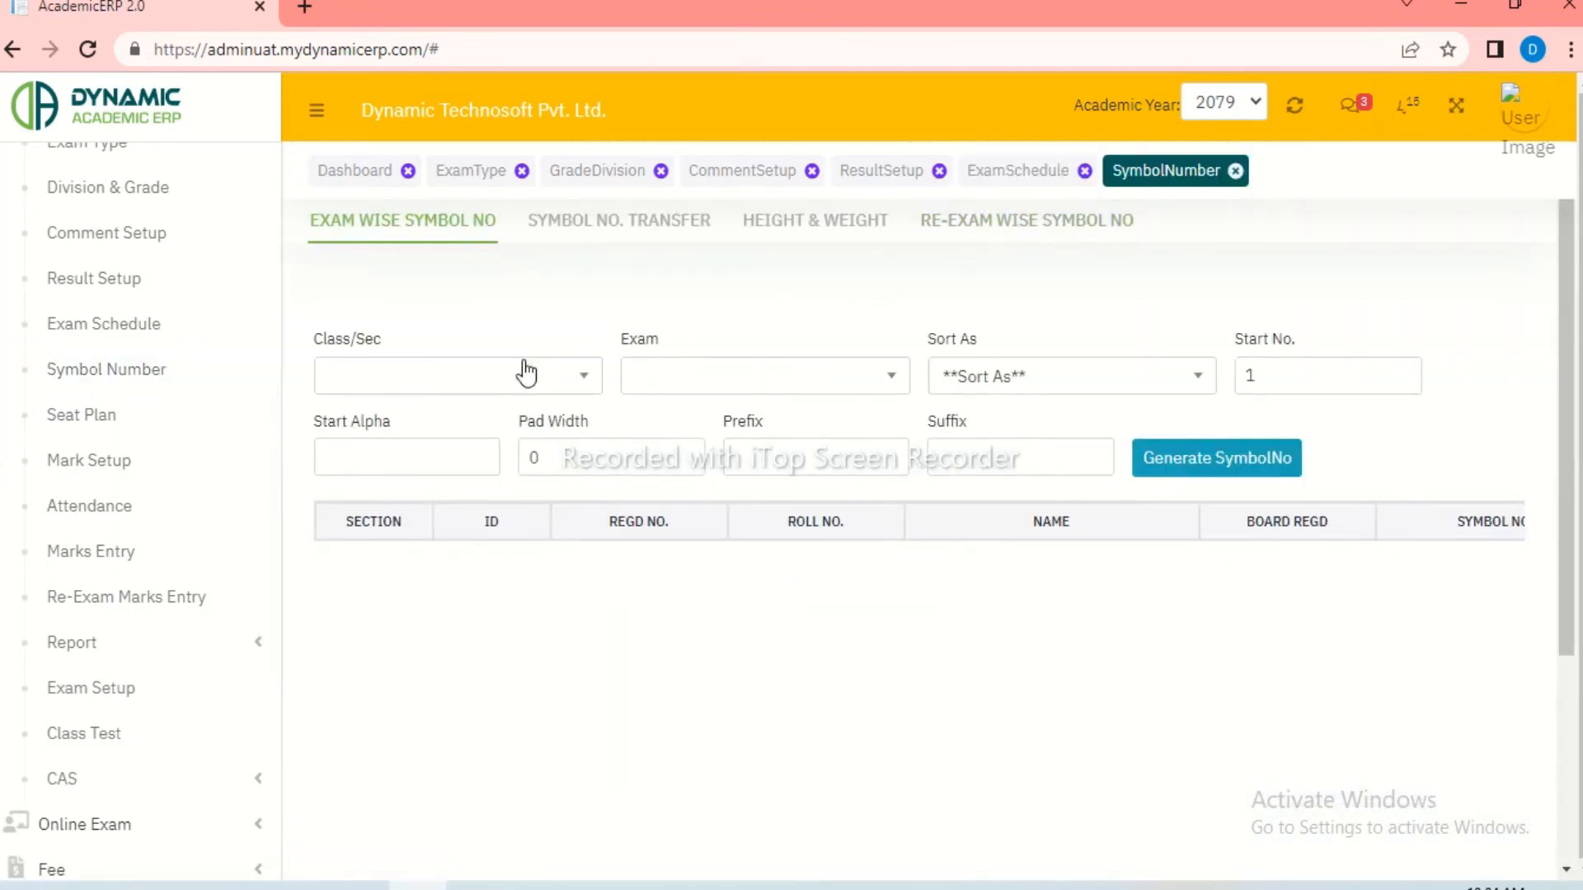
{"action": "left_click", "coordinate": [498, 377]}
{"action": "left_click", "coordinate": [410, 518]}
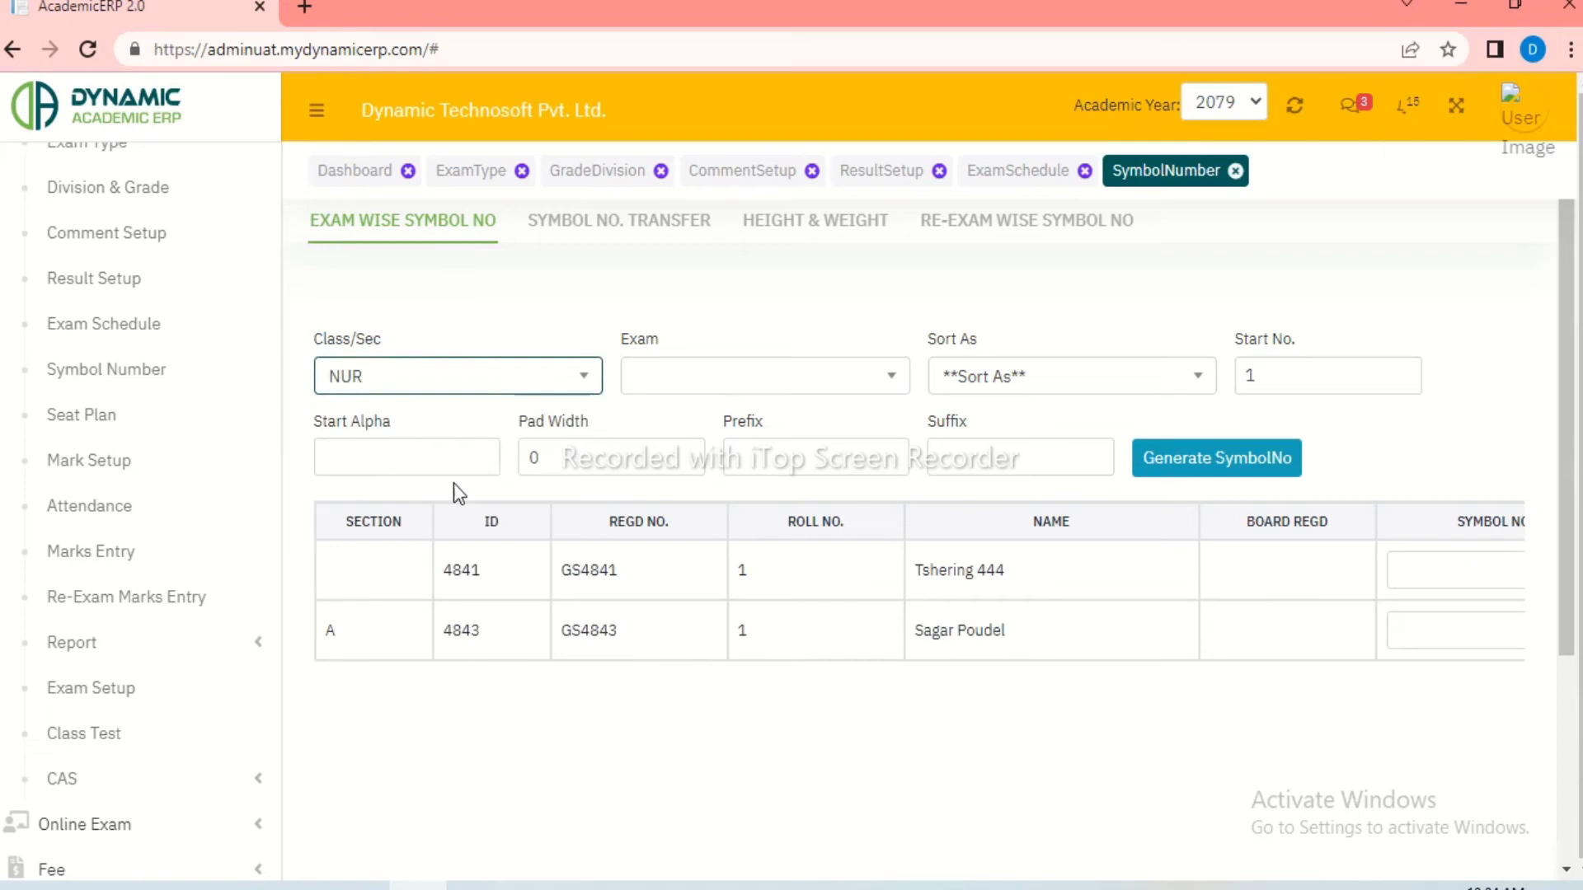
{"action": "left_click", "coordinate": [700, 377]}
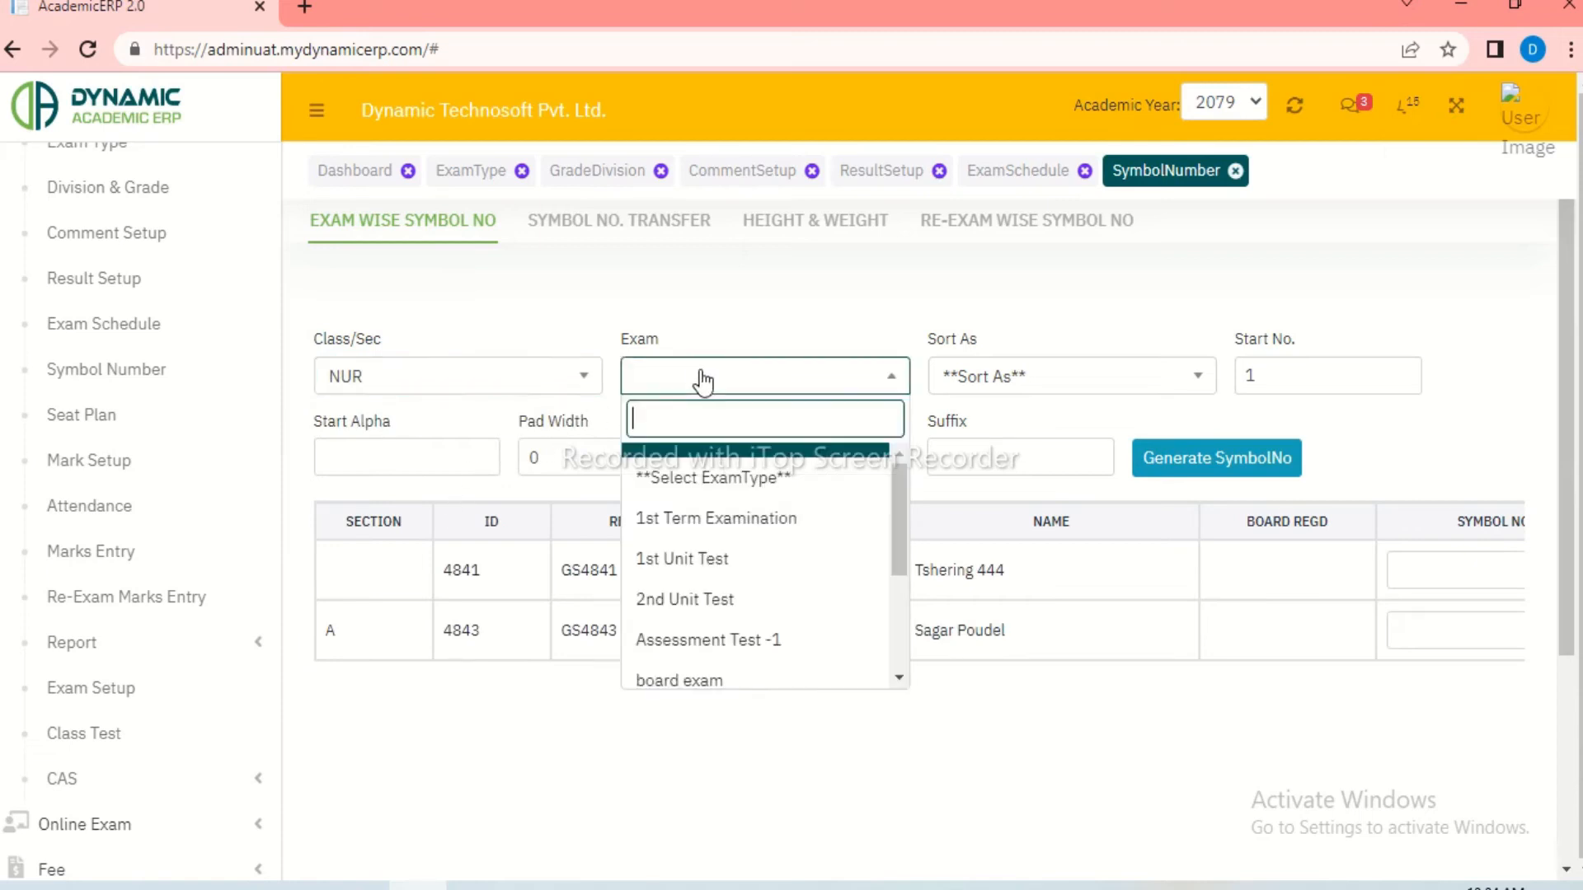
{"action": "left_click", "coordinate": [715, 518]}
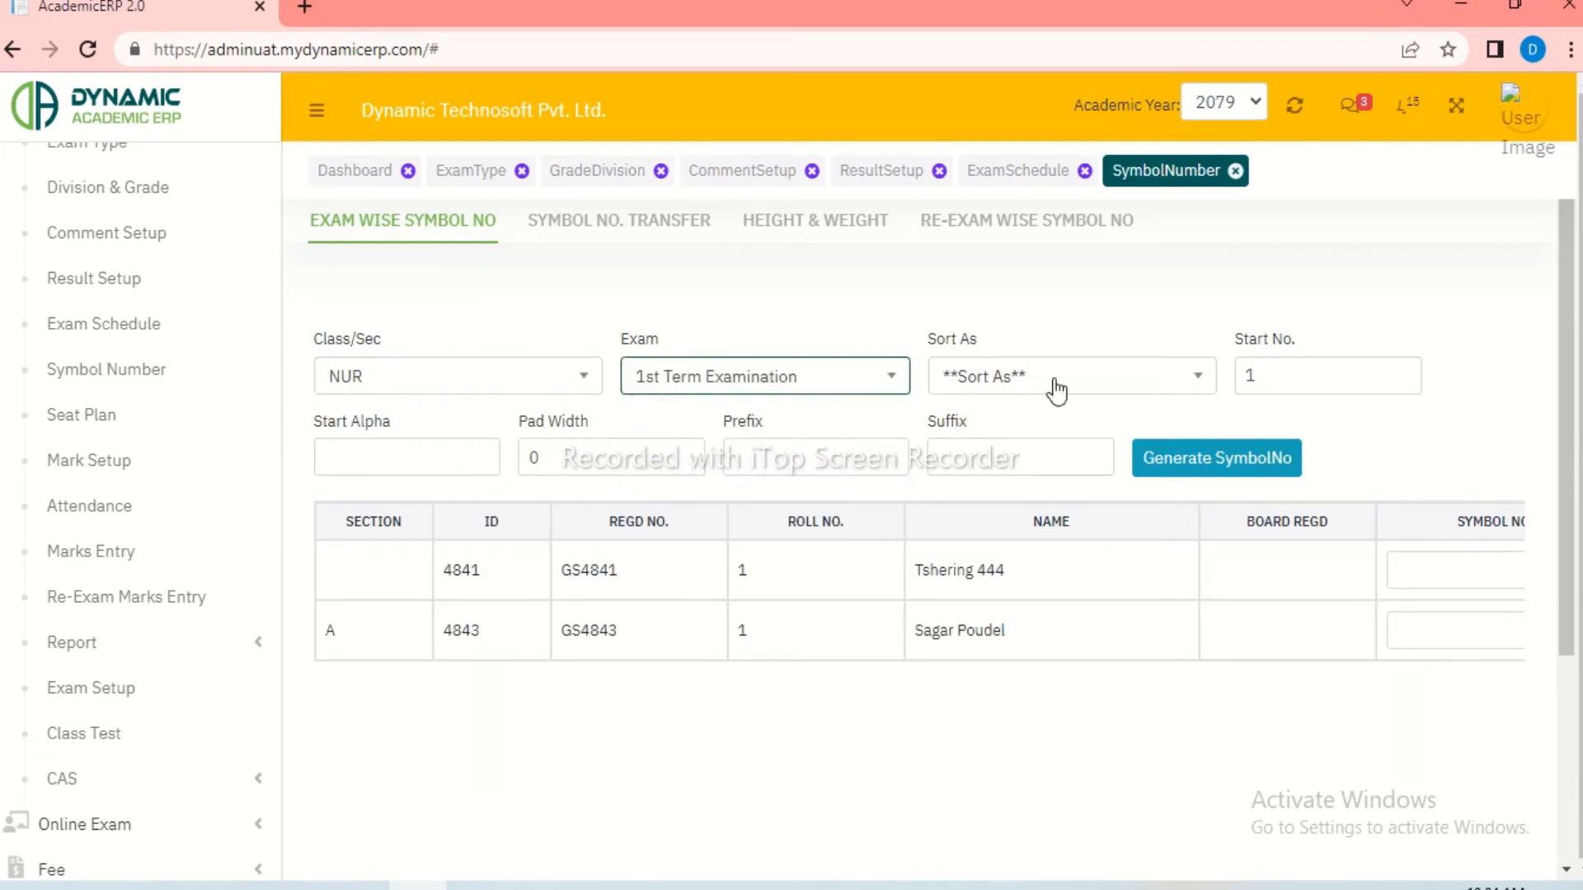
{"action": "left_click", "coordinate": [1128, 380]}
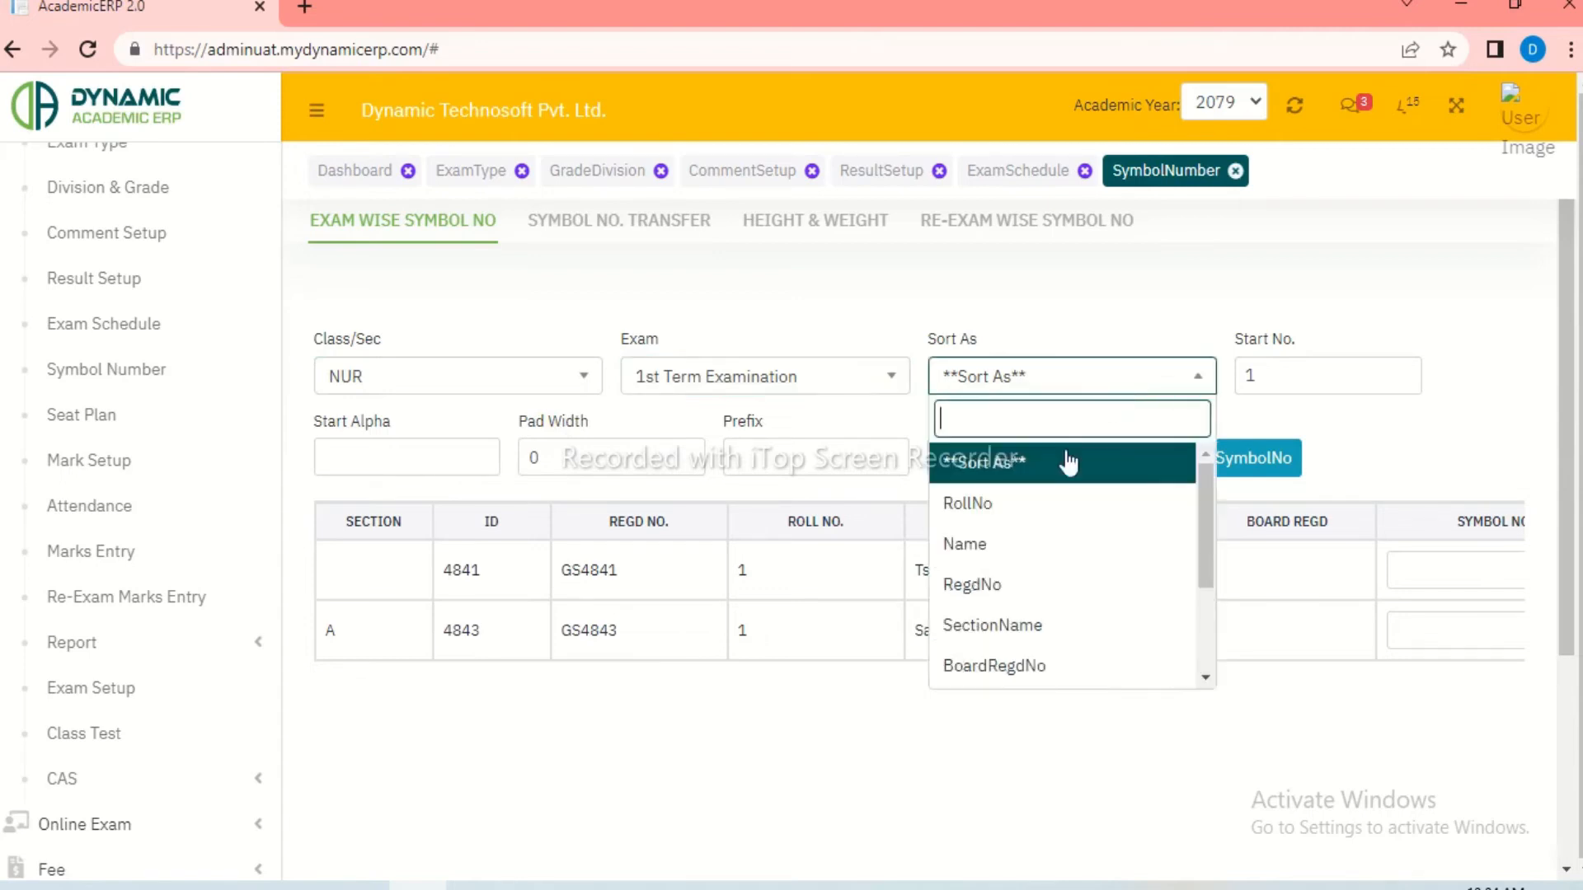
{"action": "left_click", "coordinate": [1006, 546]}
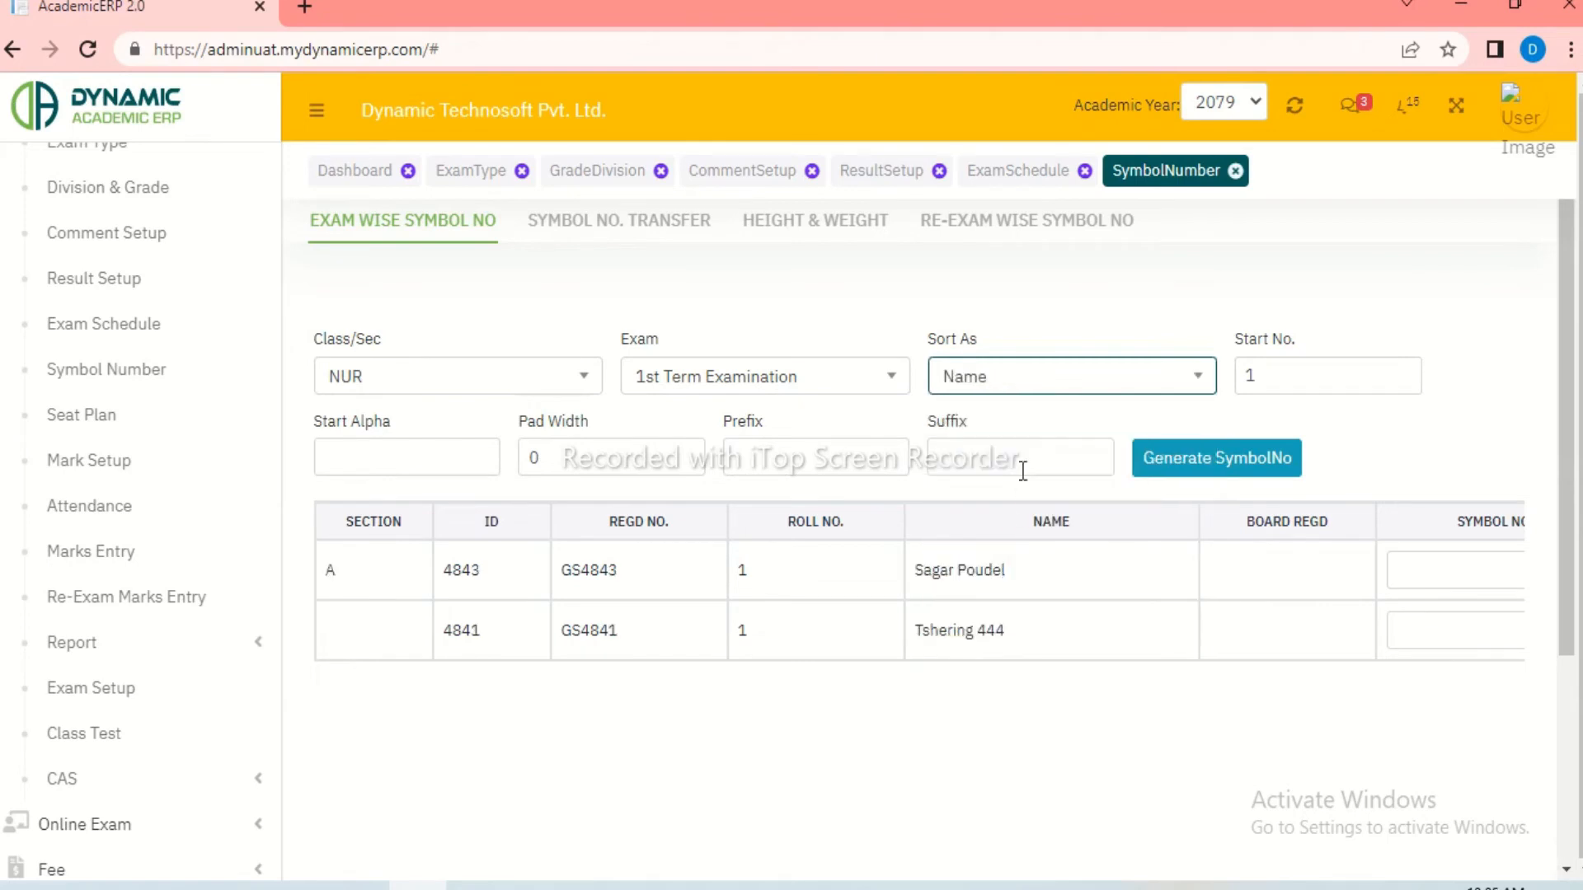
Step: Generate the students' symbol numbers with start alpha 1 and pad width 2, leaving prefix and suffix blank
{"action": "left_click", "coordinate": [395, 459]}
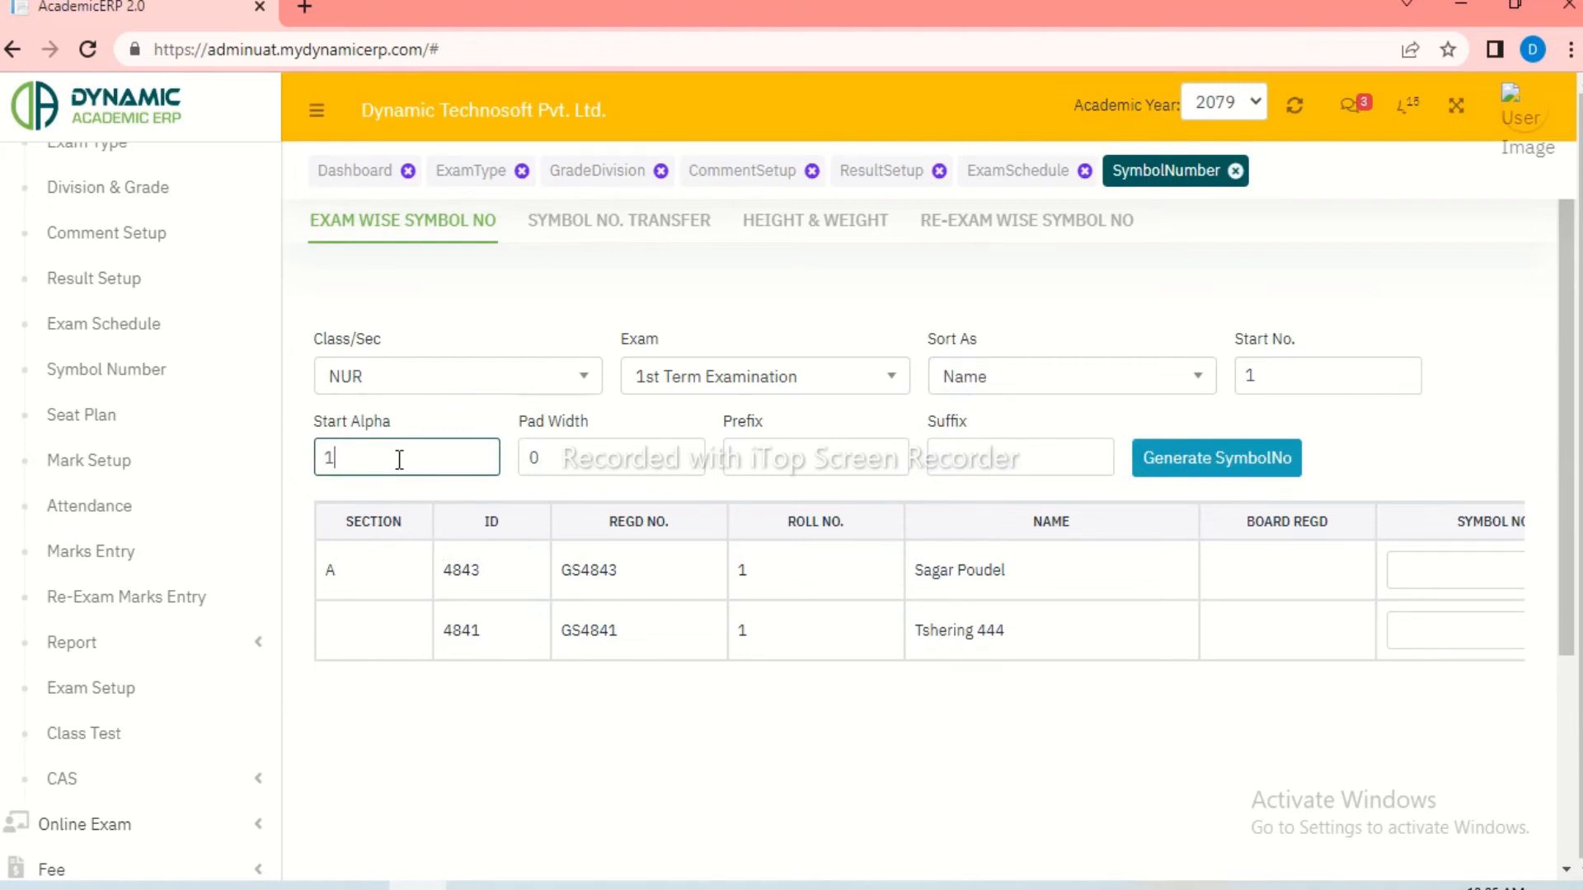
{"action": "left_click", "coordinate": [588, 459]}
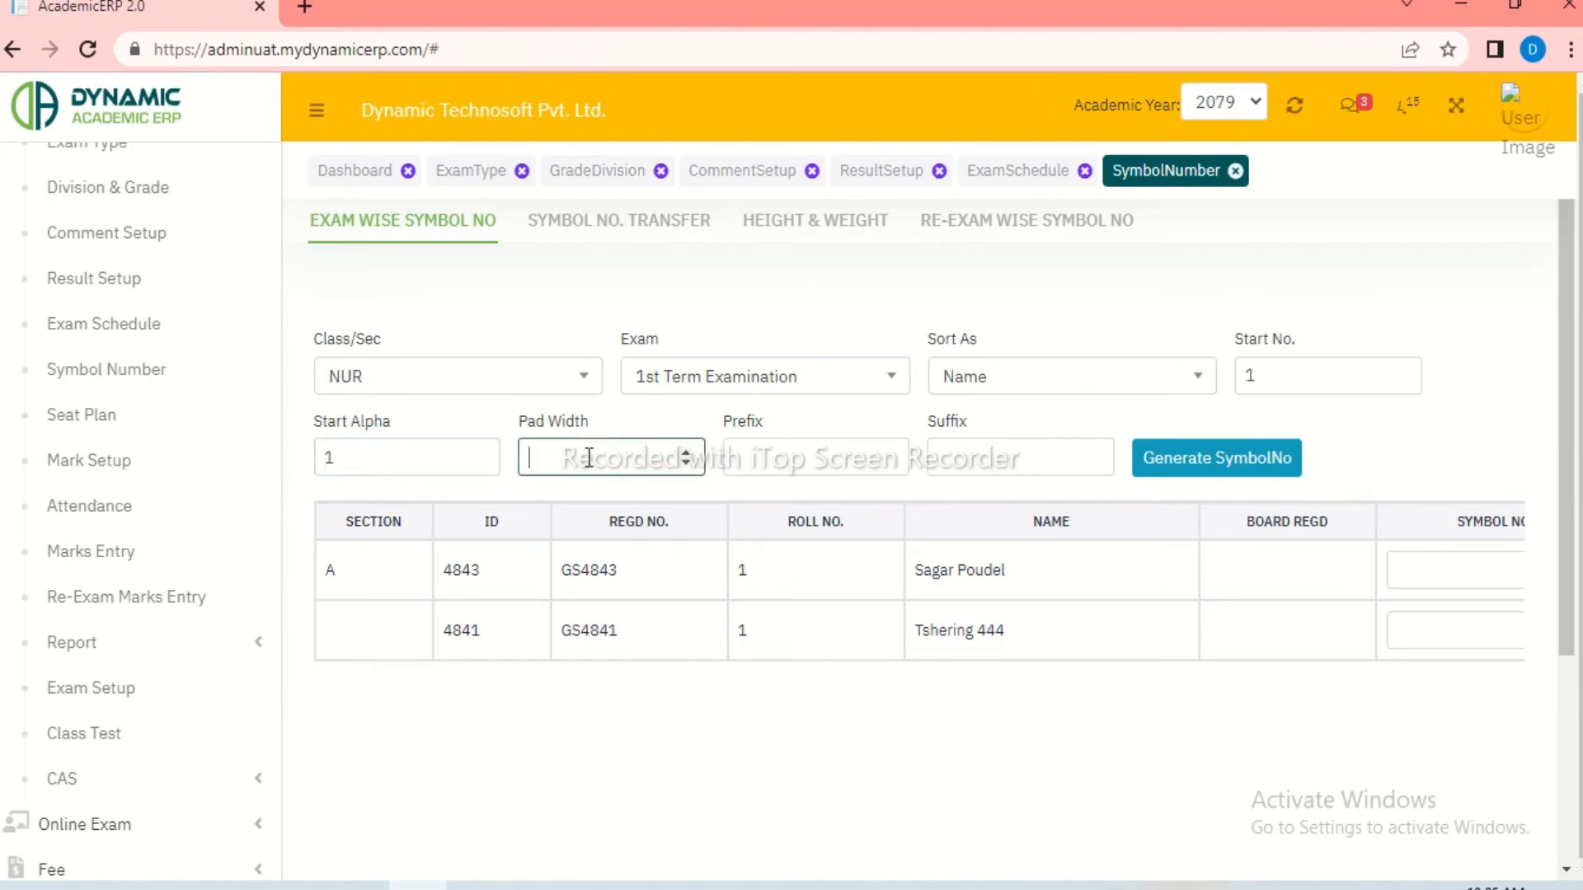
{"action": "left_click", "coordinate": [748, 460]}
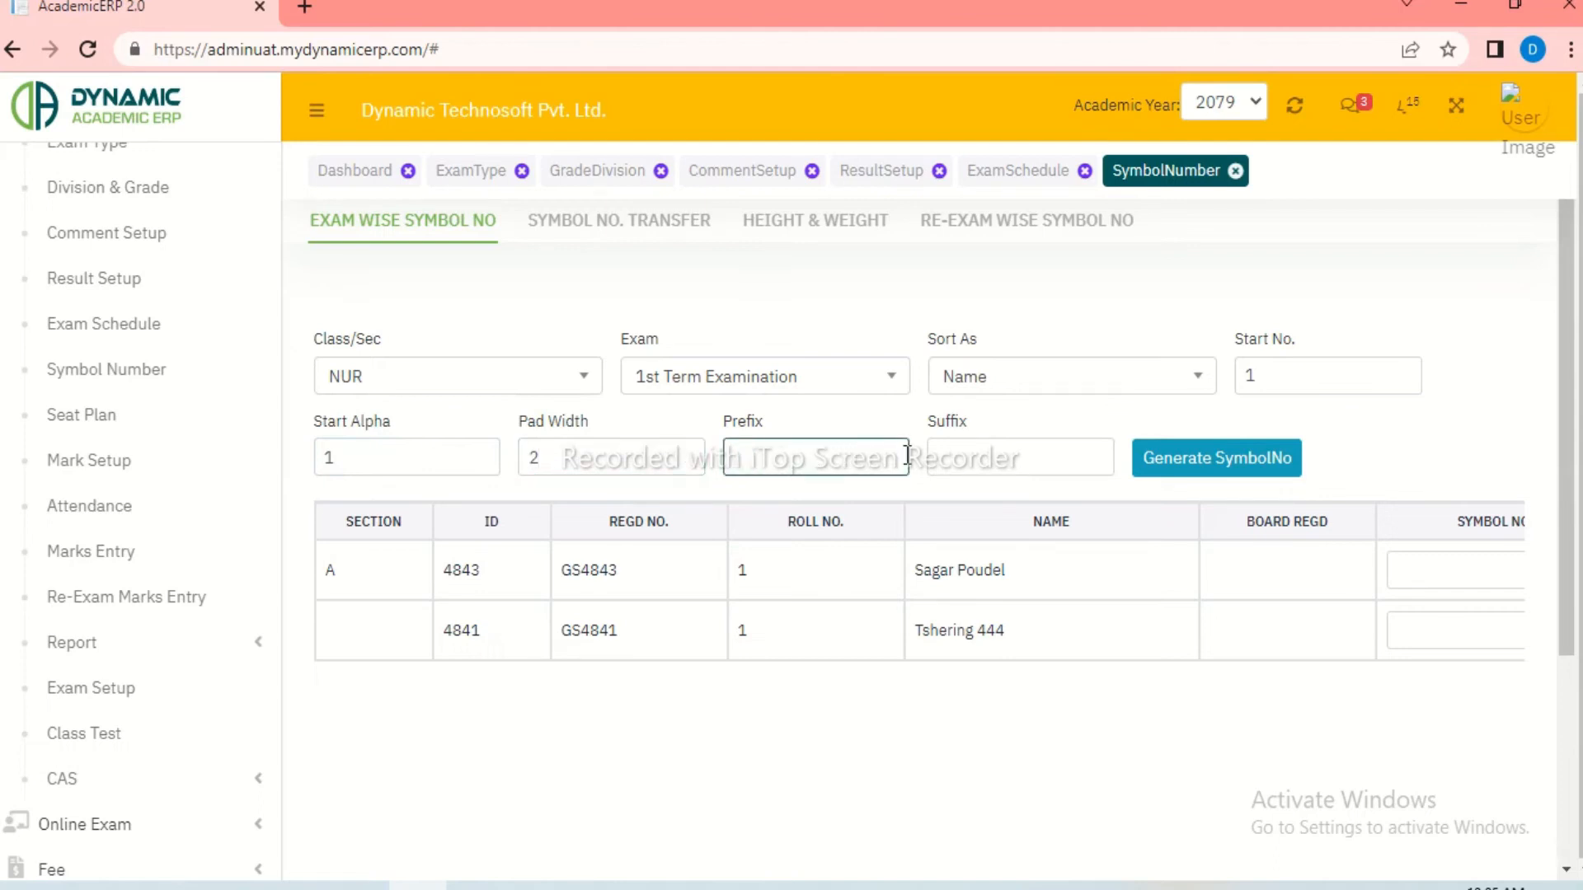
{"action": "left_click", "coordinate": [981, 461]}
{"action": "left_click", "coordinate": [1246, 479]}
{"action": "scroll", "coordinate": [1443, 601], "scroll_direction": "down", "scroll_amount": 2}
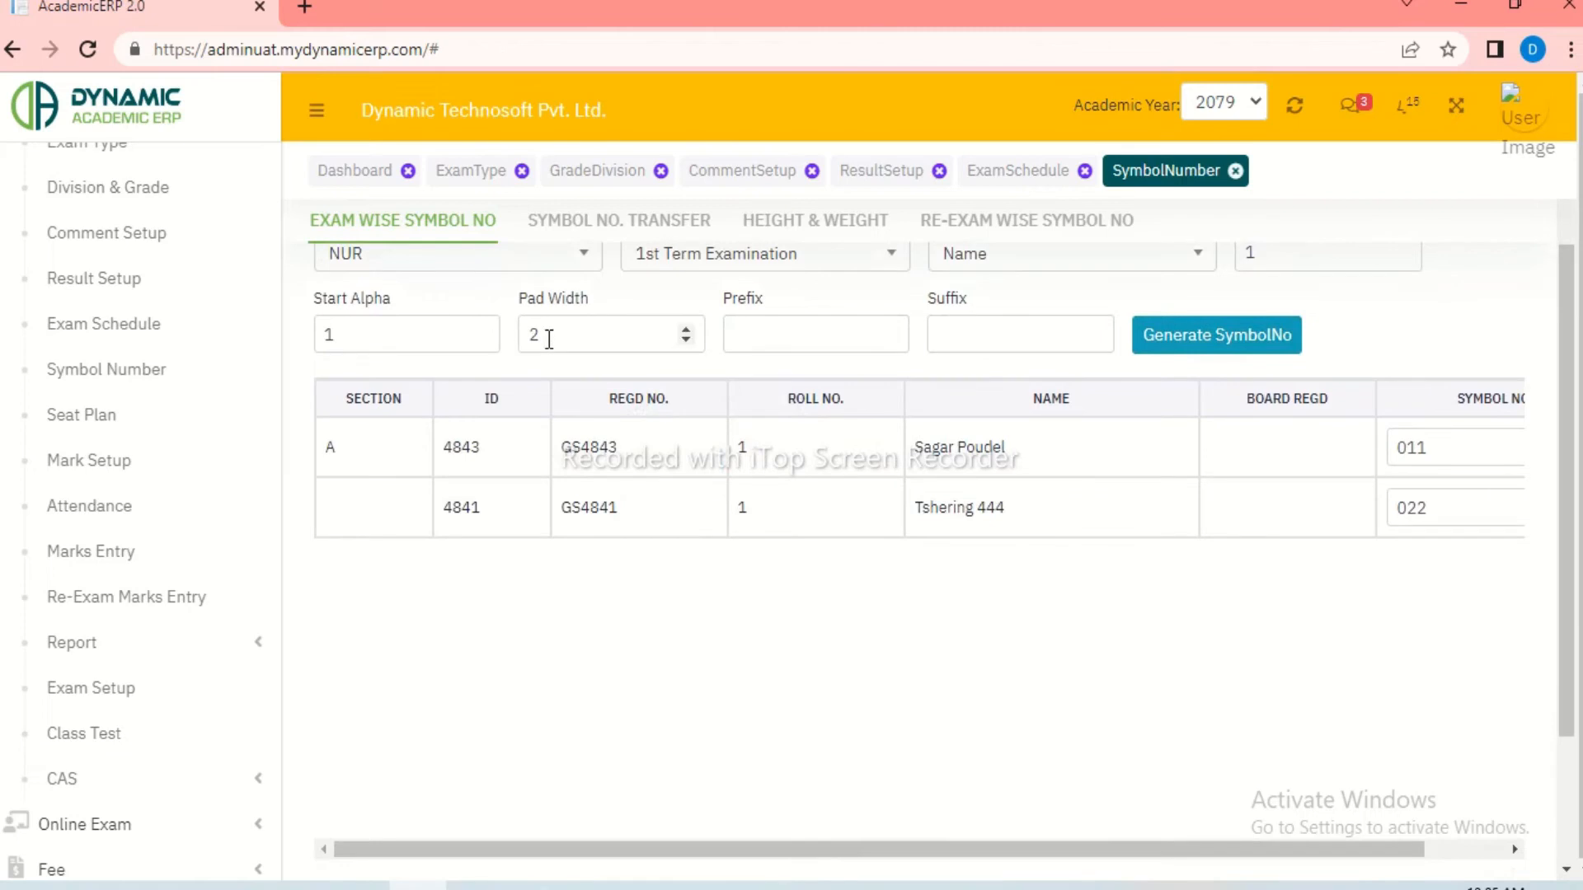
{"action": "scroll", "coordinate": [1432, 476], "scroll_direction": "up", "scroll_amount": 2}
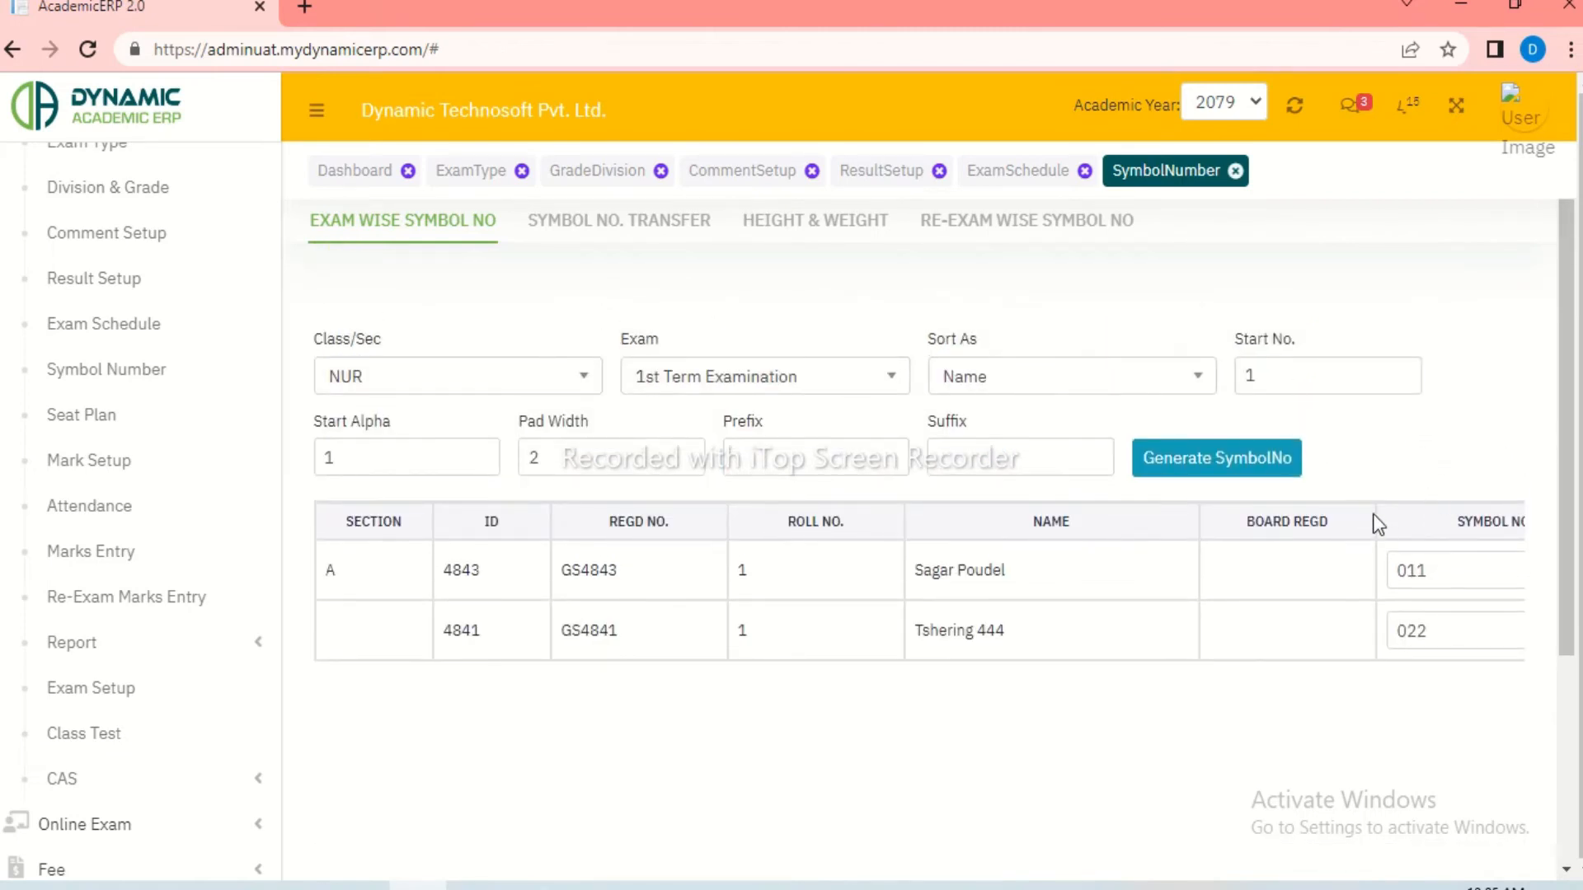
{"action": "scroll", "coordinate": [1466, 591], "scroll_direction": "down", "scroll_amount": 2}
{"action": "scroll", "coordinate": [1466, 596], "scroll_direction": "up", "scroll_amount": 2}
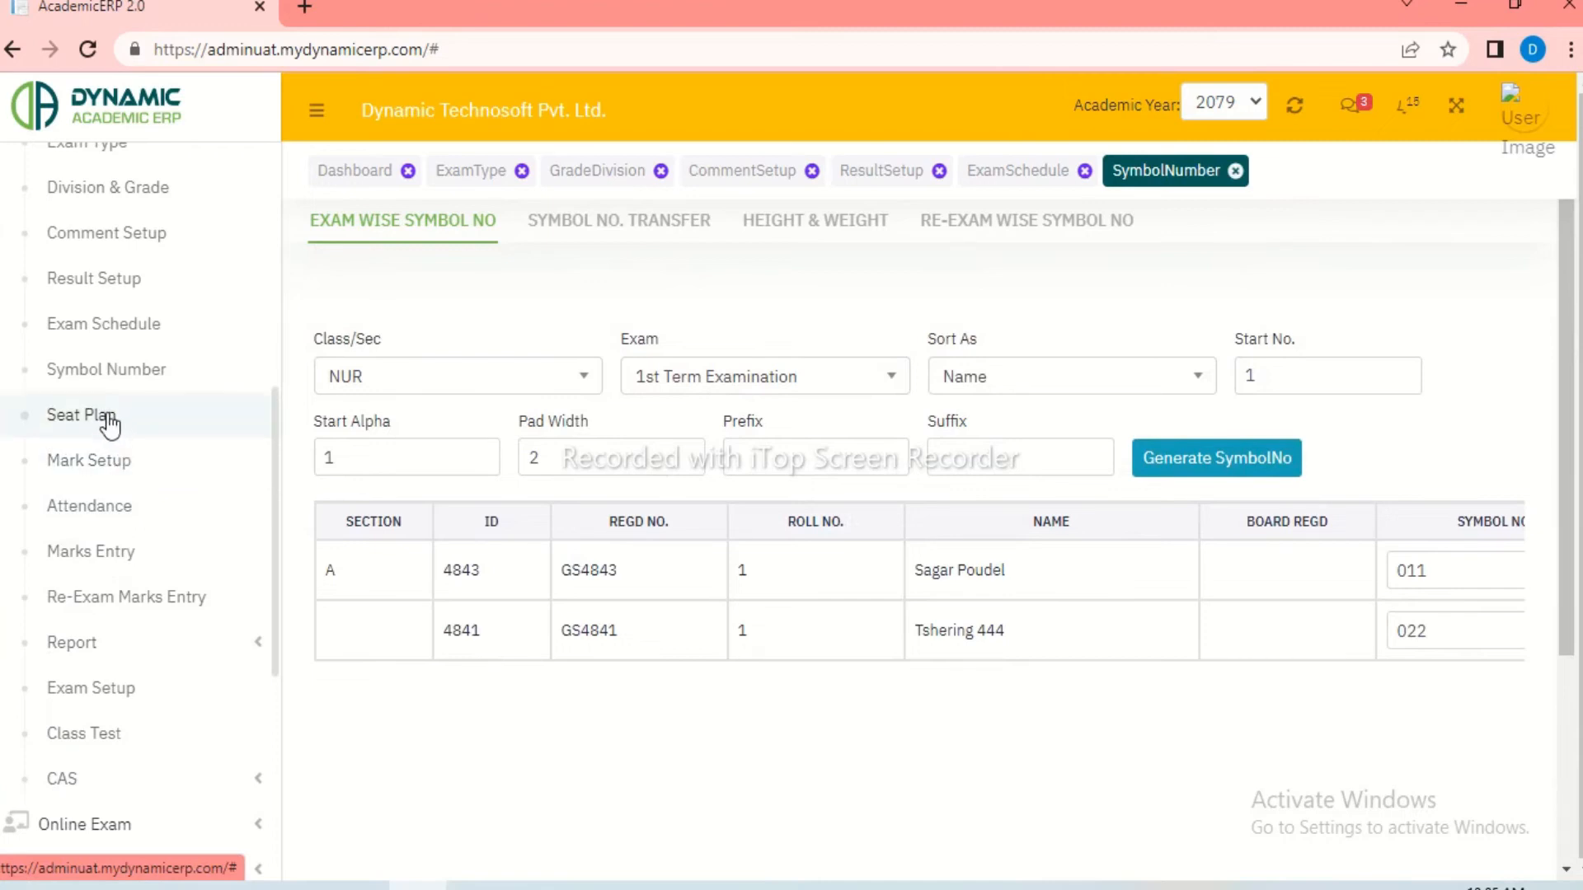
Step: Open the exam seat plan's shift list and bring up a blank form for a new exam shift
{"action": "left_click", "coordinate": [121, 415]}
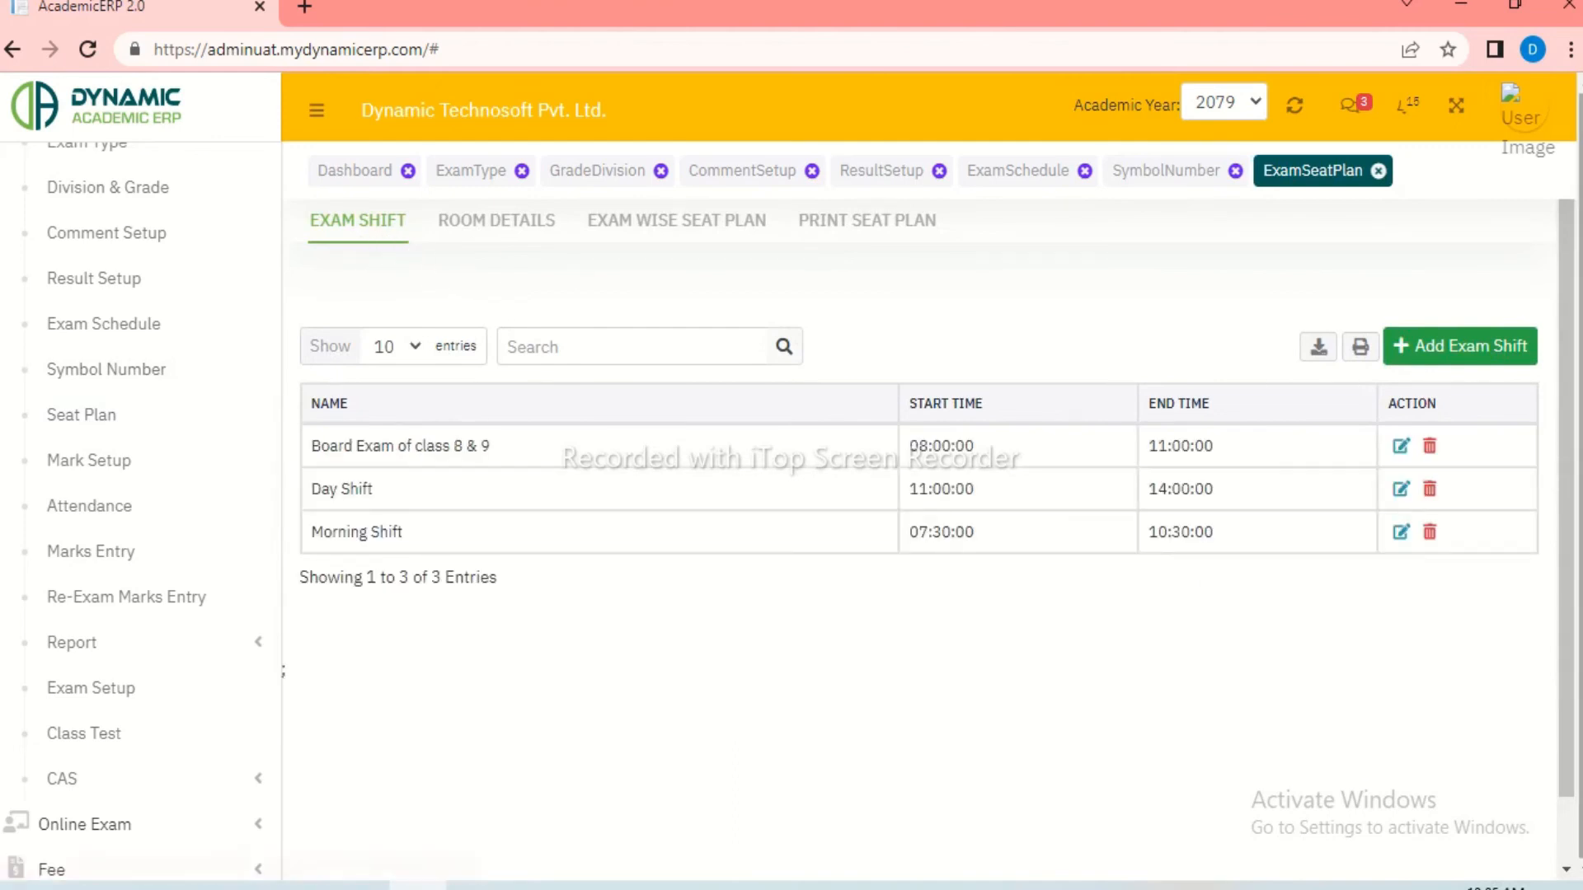
{"action": "left_click", "coordinate": [1484, 357]}
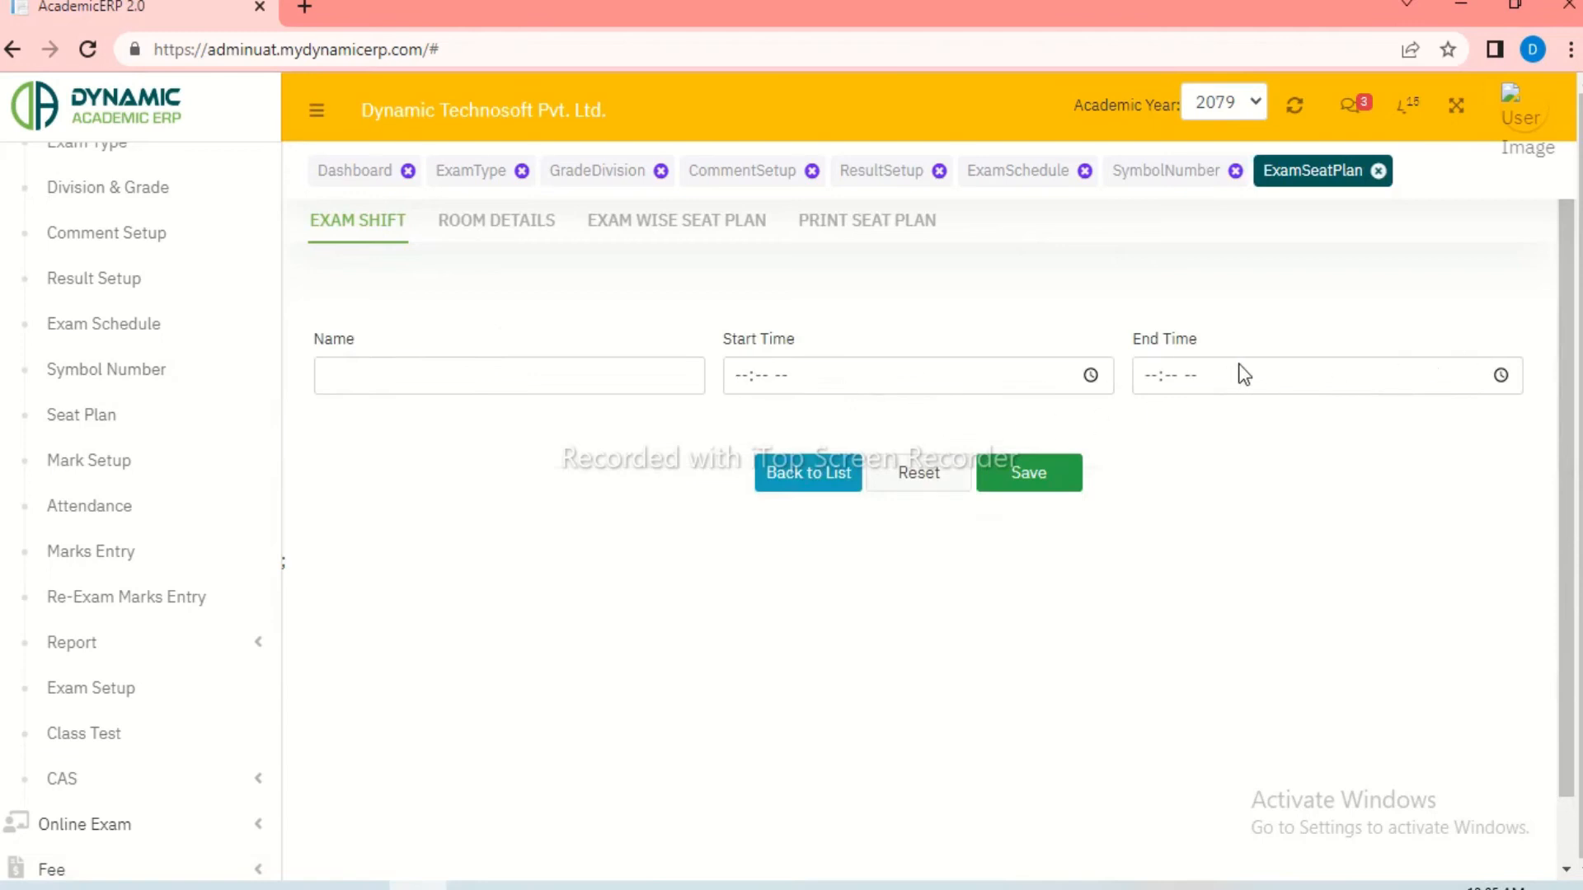
{"action": "left_click", "coordinate": [608, 370]}
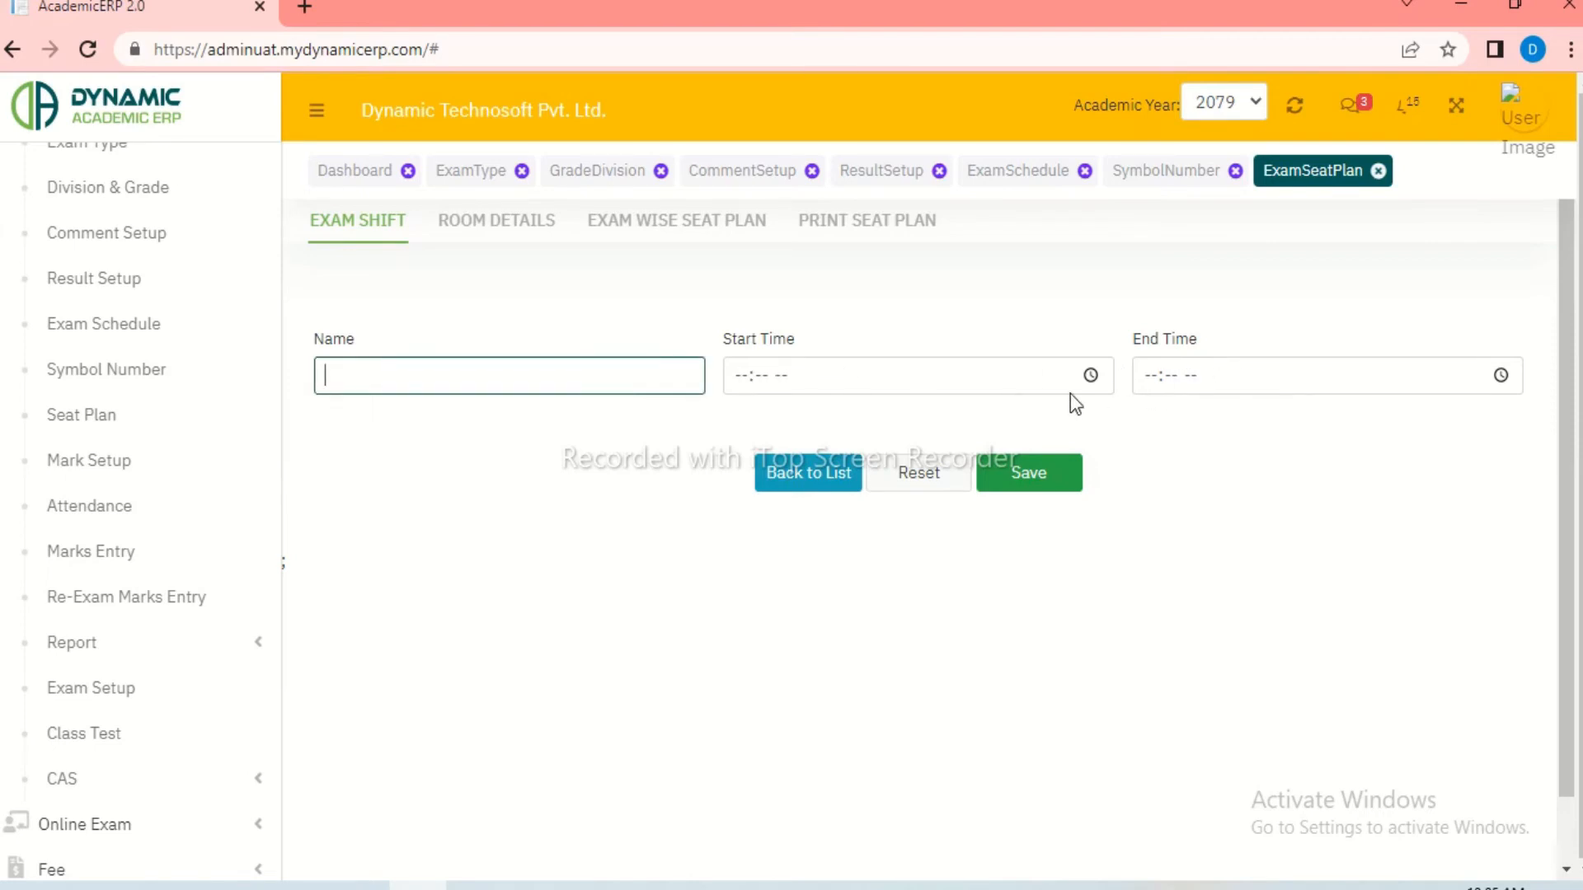
Step: Start a new room entry for the 1st Term Examination and Day Shift, and return to the room list without saving
{"action": "left_click", "coordinate": [505, 239]}
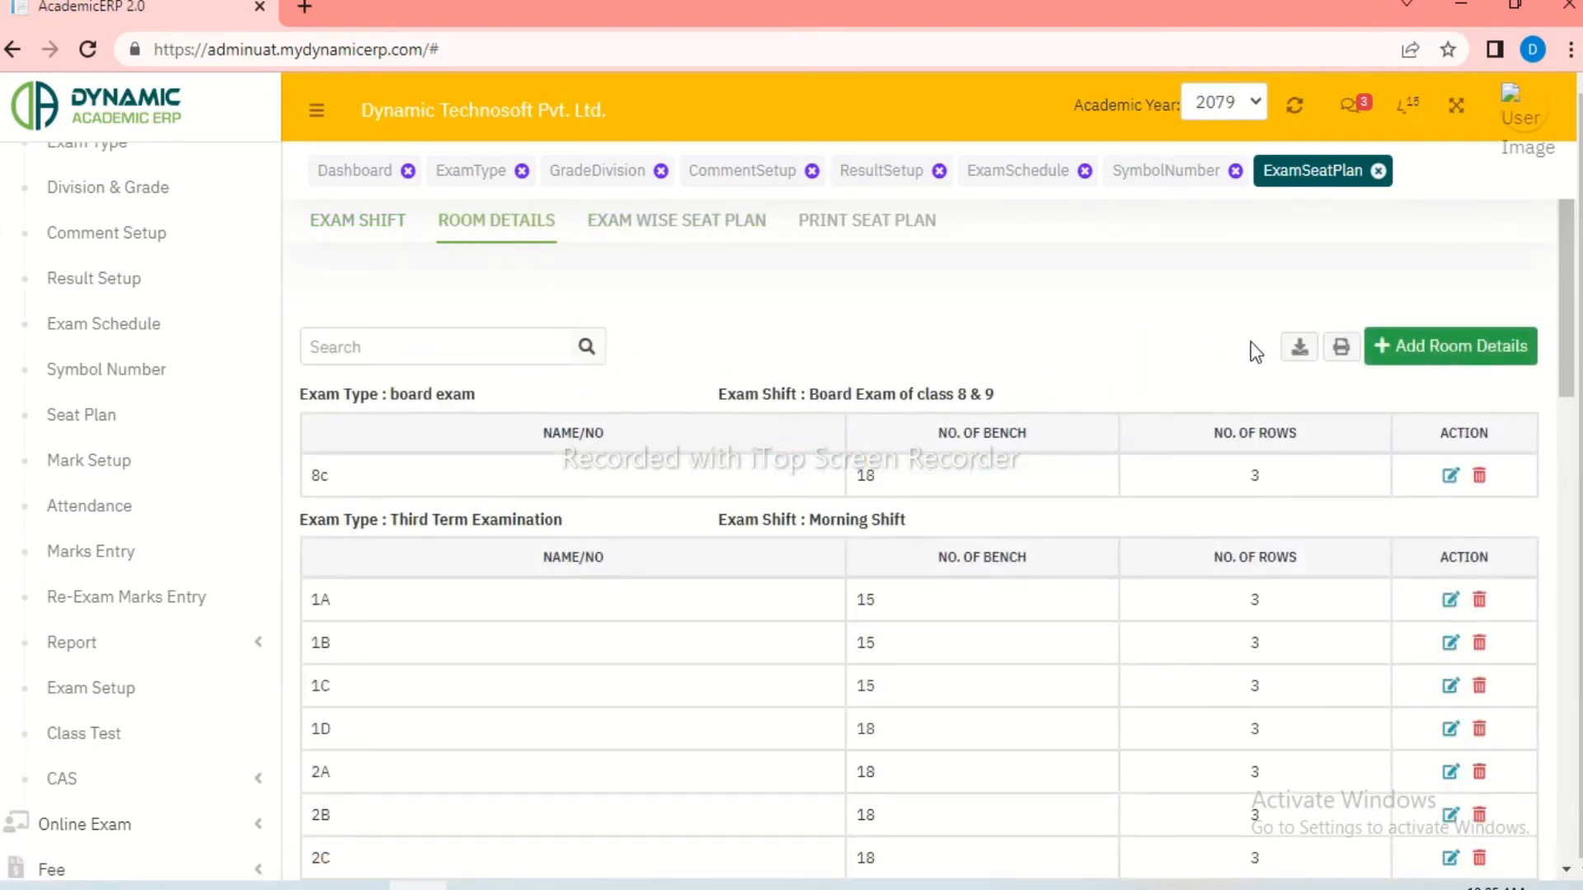
{"action": "left_click", "coordinate": [1430, 355]}
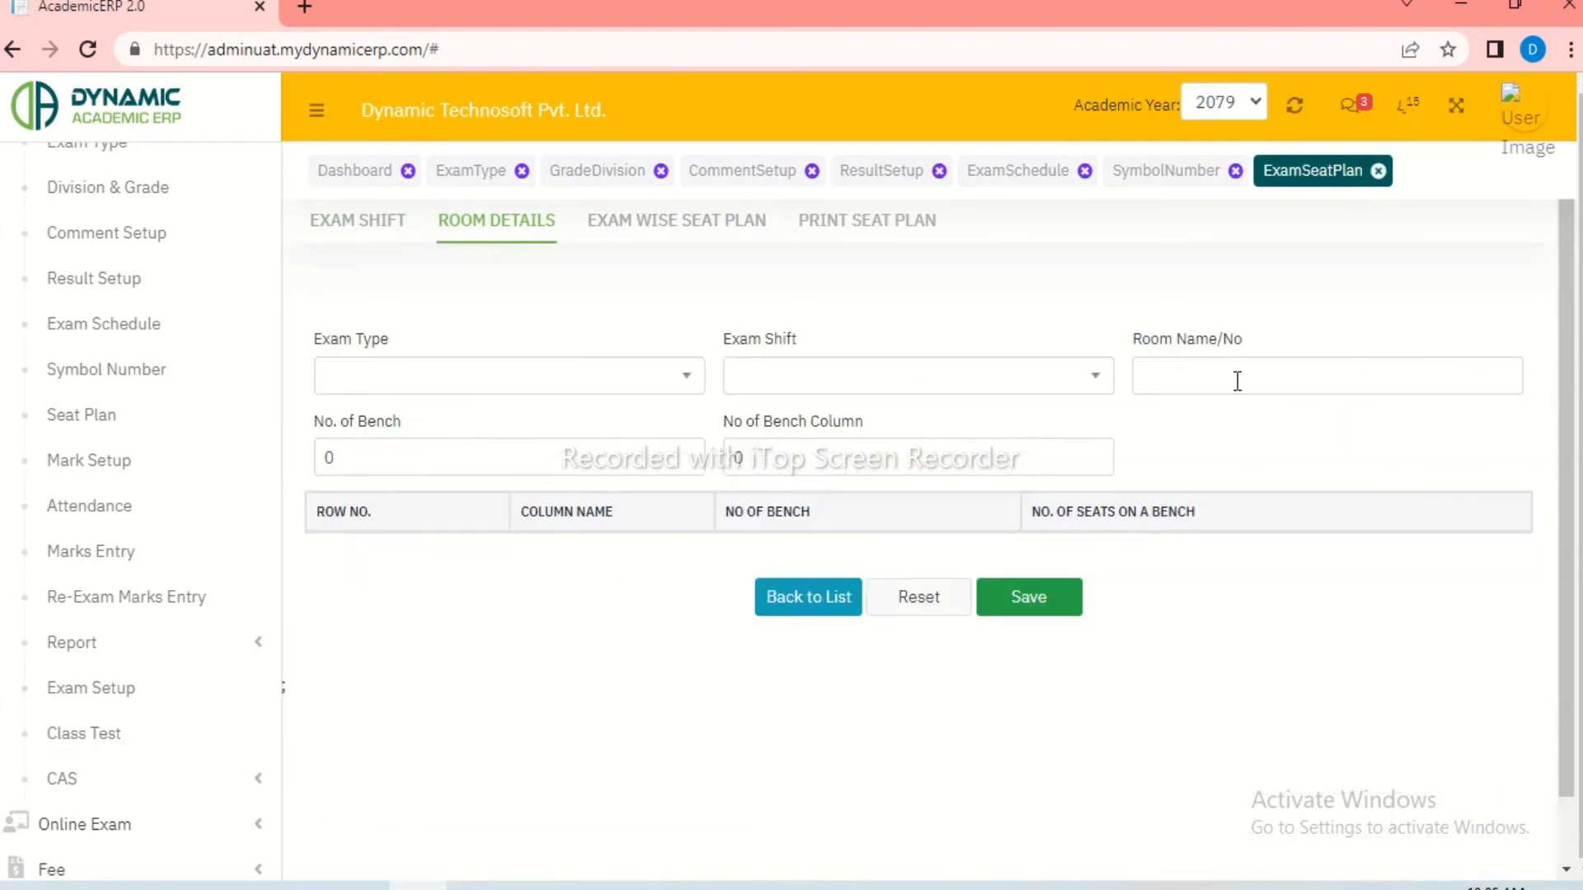
{"action": "left_click", "coordinate": [445, 396]}
{"action": "left_click", "coordinate": [406, 471]}
{"action": "left_click", "coordinate": [784, 376]}
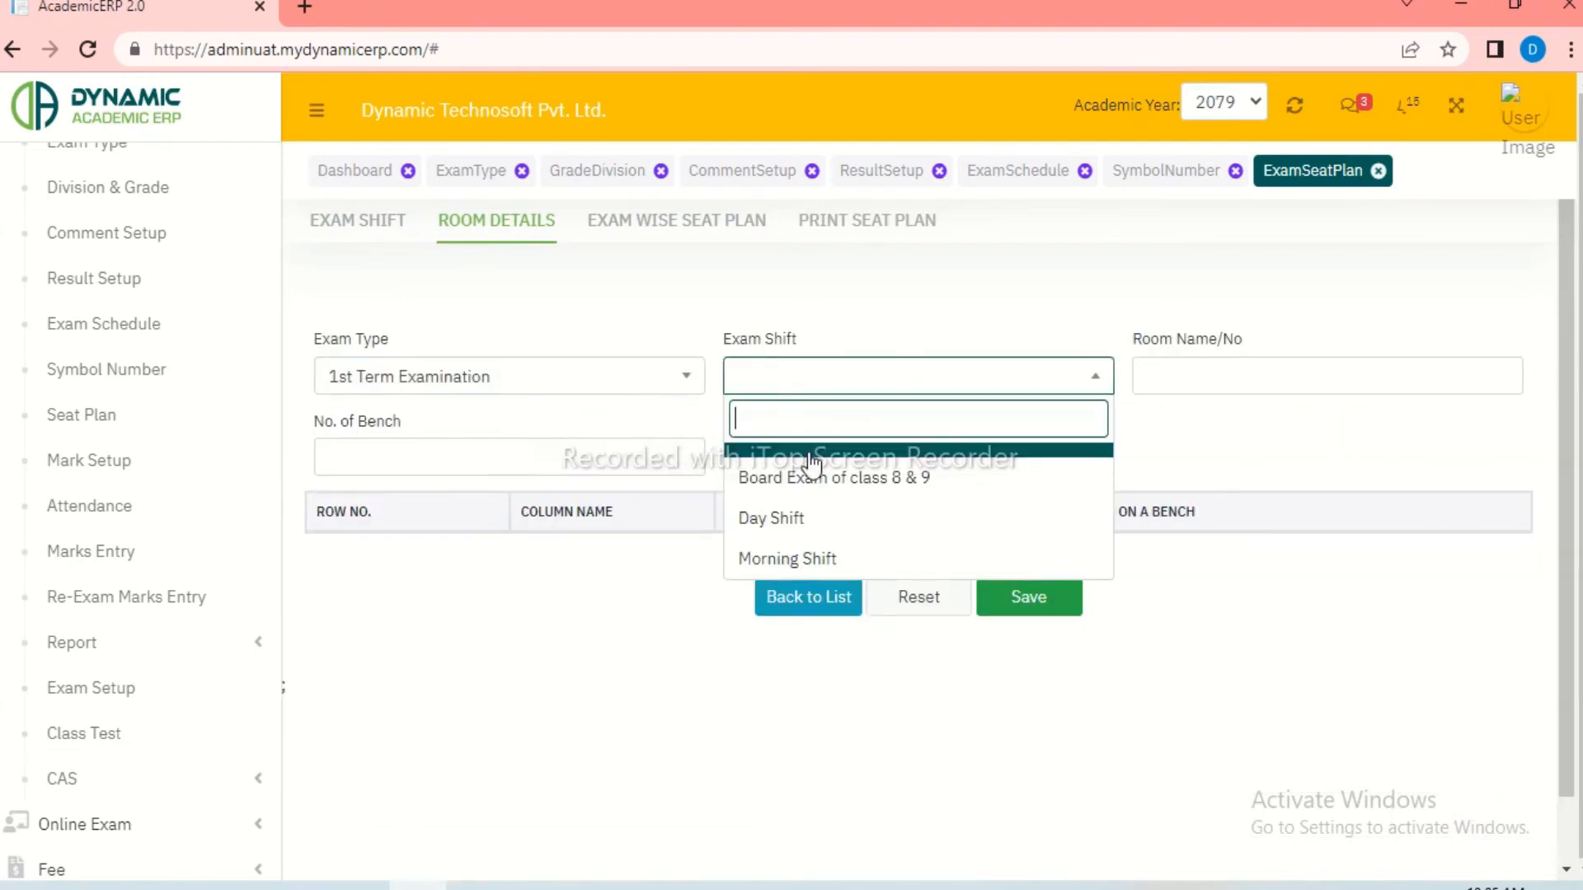
{"action": "left_click", "coordinate": [808, 520]}
{"action": "left_click", "coordinate": [1169, 376]}
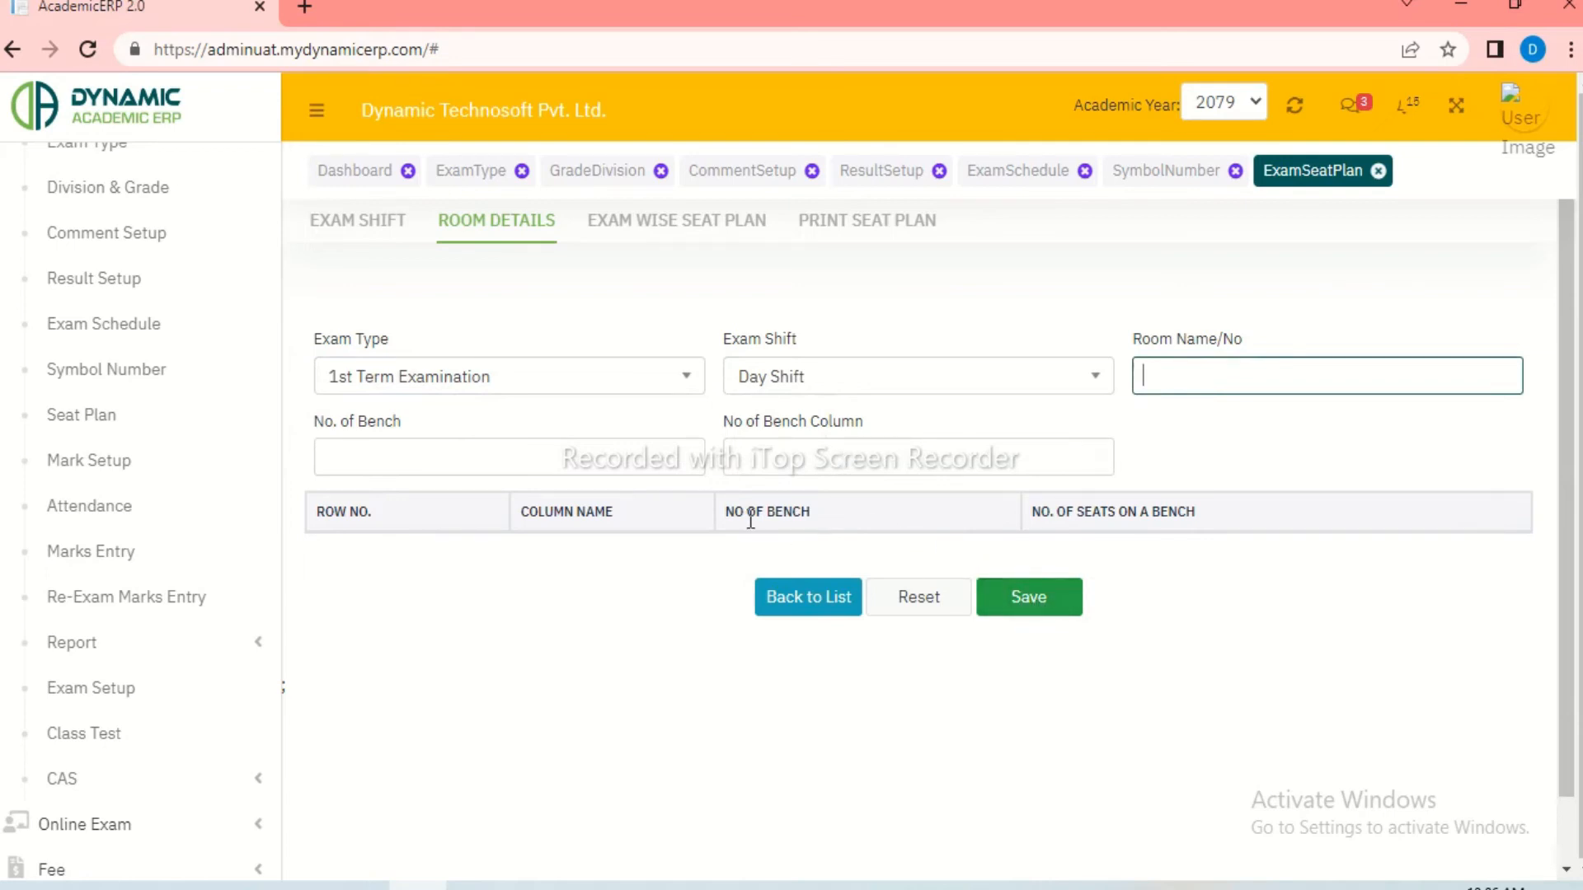
{"action": "left_click", "coordinate": [804, 597]}
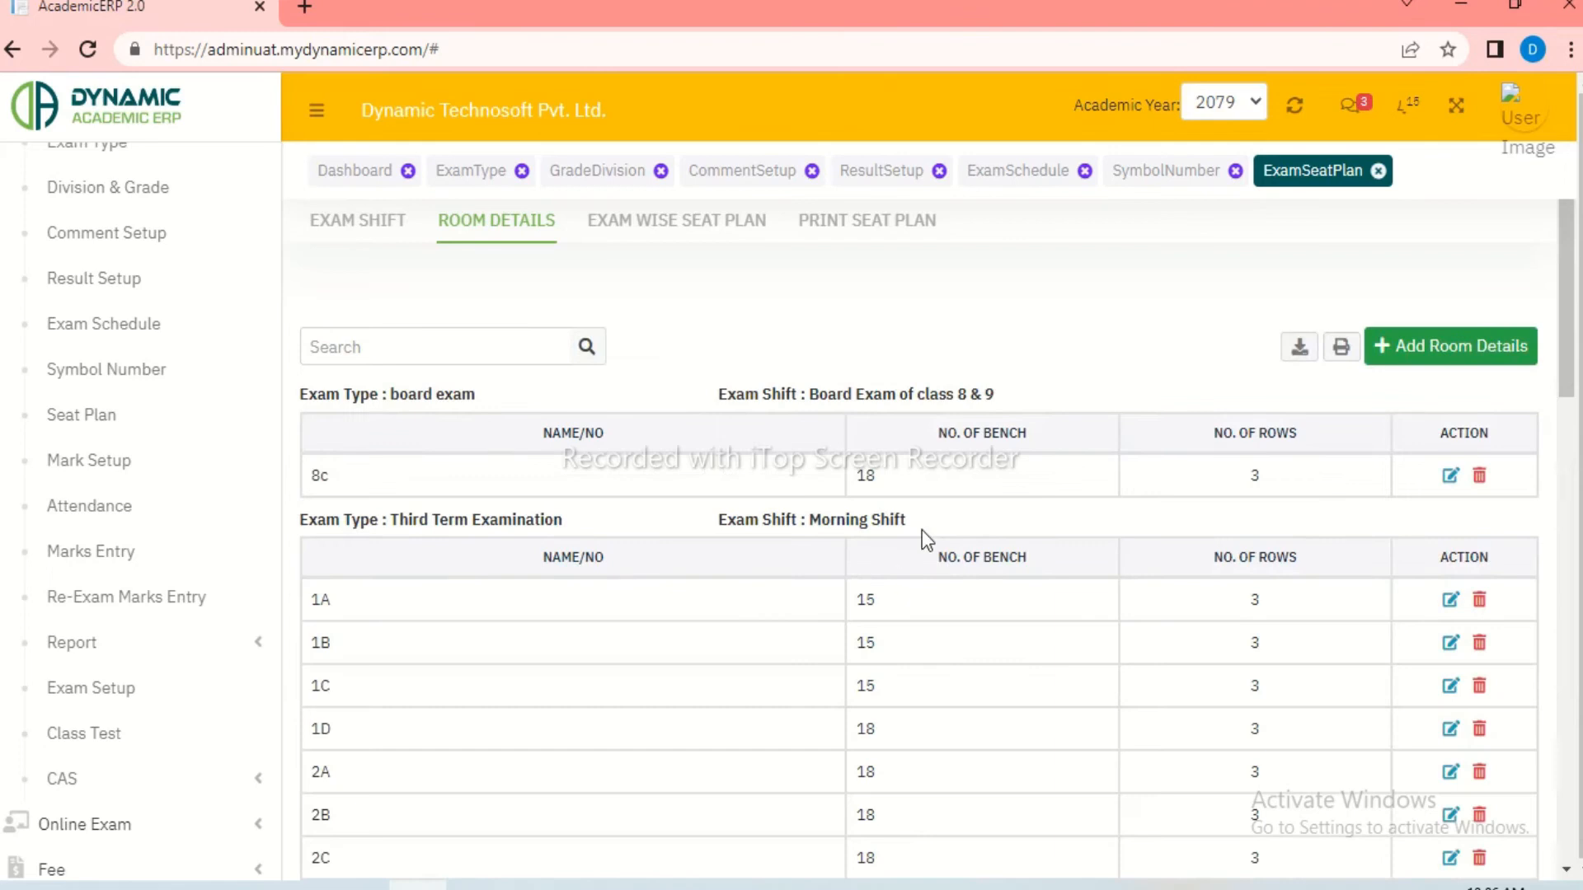
{"action": "scroll", "coordinate": [1434, 562], "scroll_direction": "down", "scroll_amount": 2}
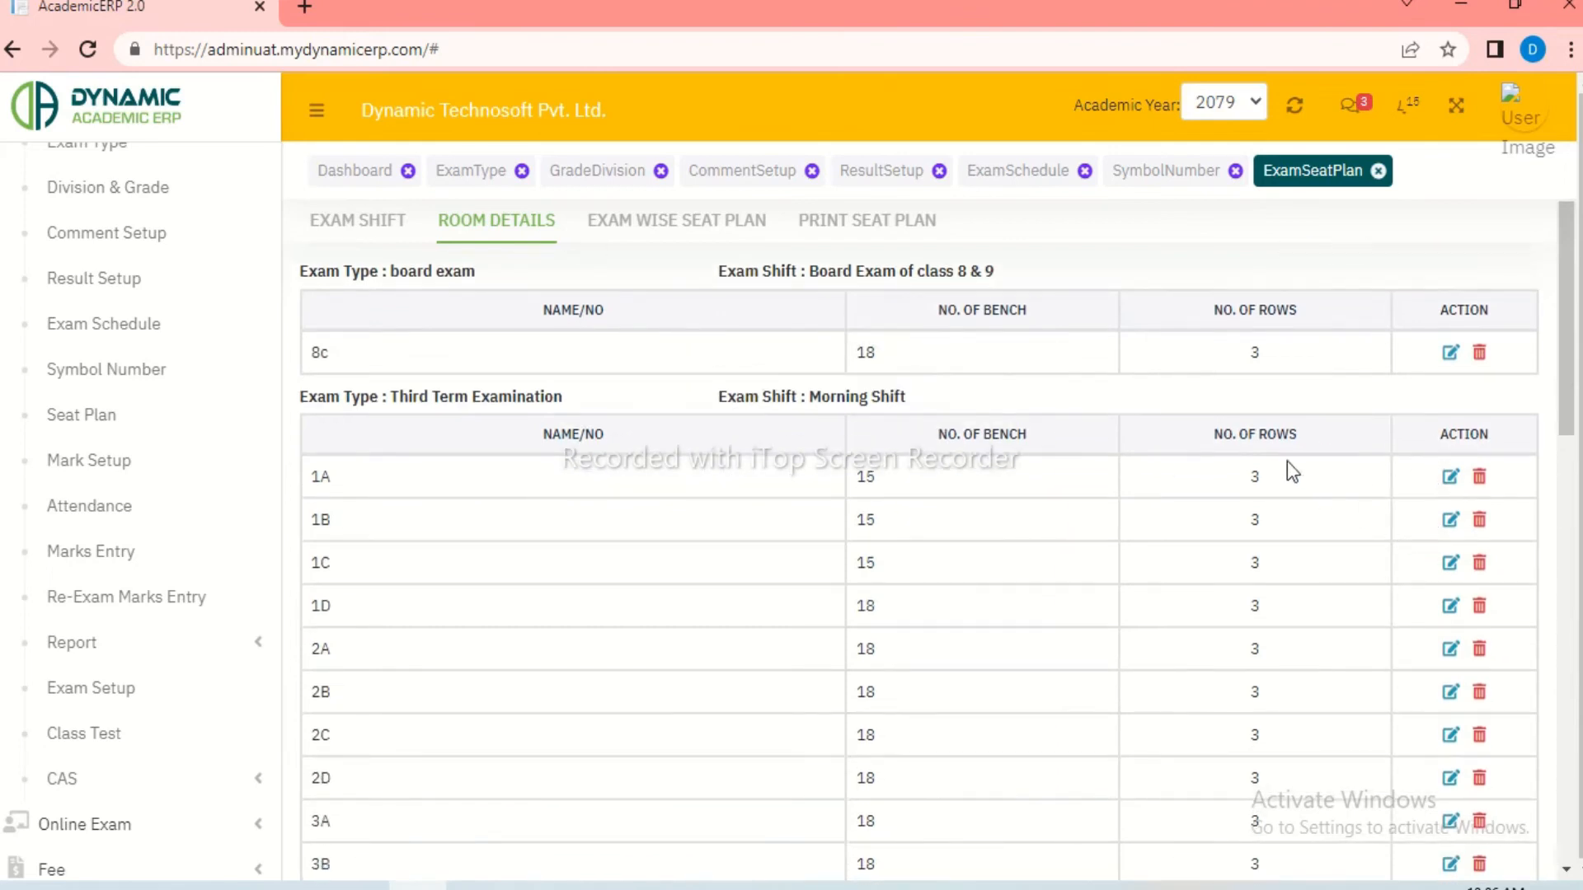
{"action": "scroll", "coordinate": [1246, 470], "scroll_direction": "up", "scroll_amount": 2}
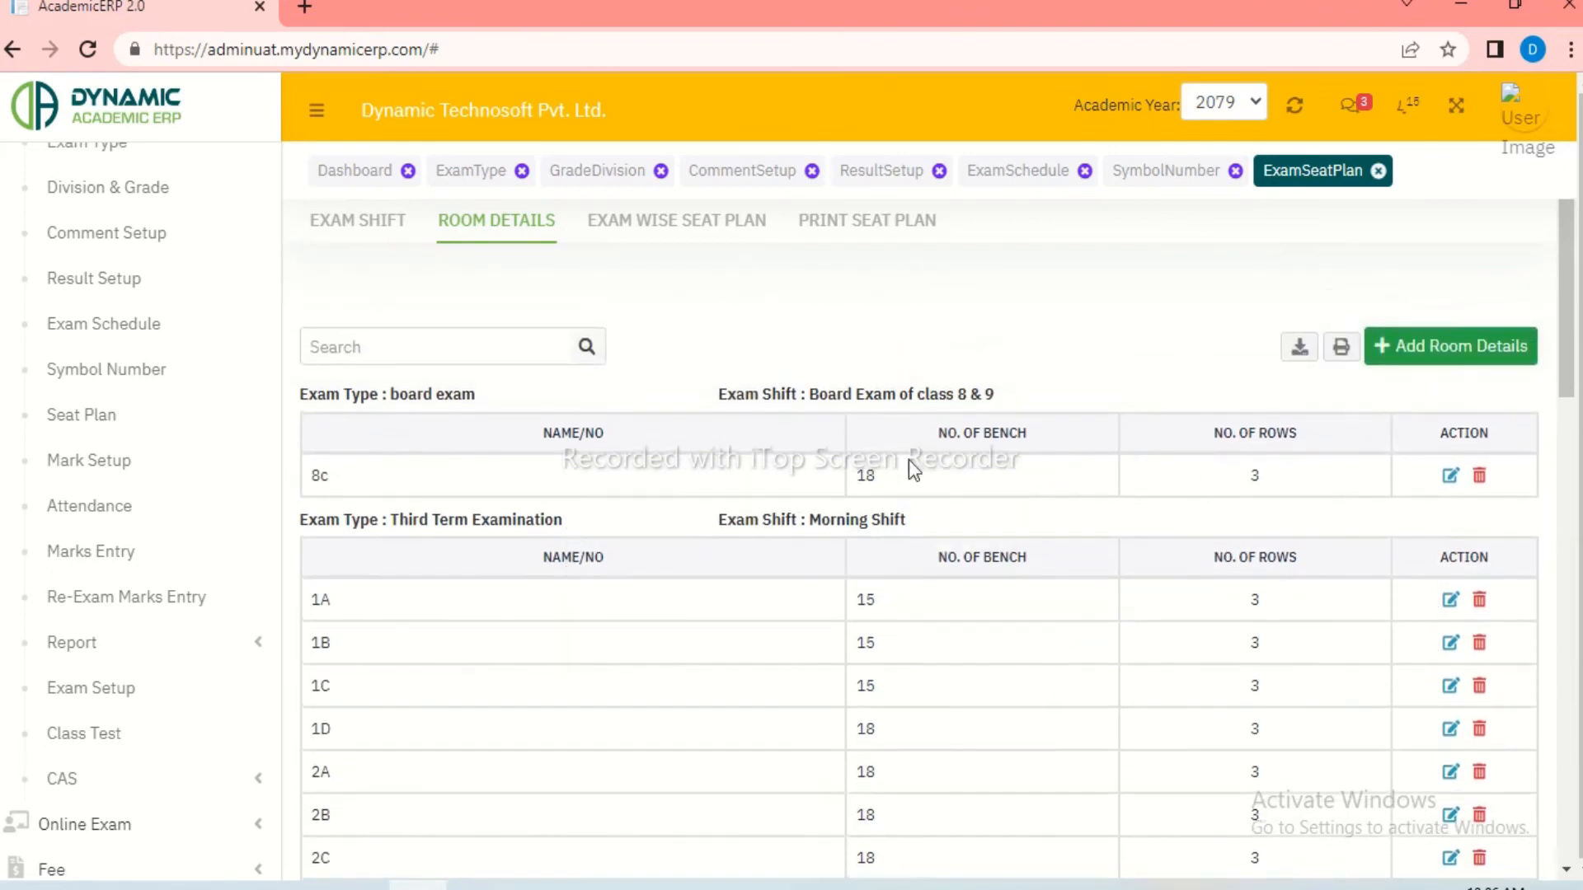
Step: Start a new exam-wise seat plan for the 1st Term Examination and Day Shift
{"action": "left_click", "coordinate": [693, 228]}
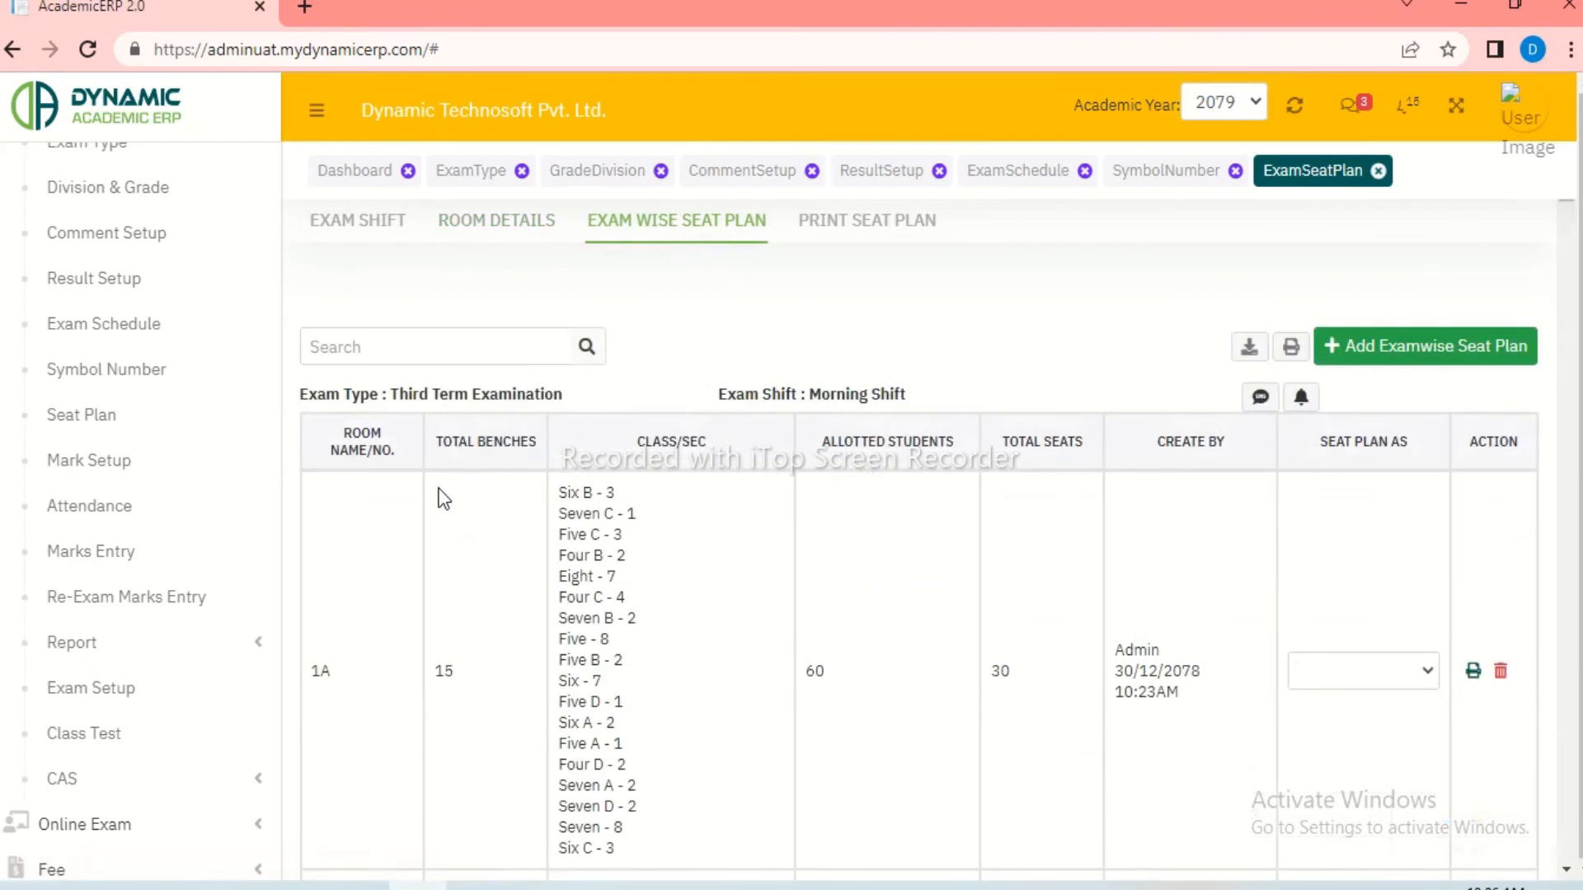
{"action": "left_click", "coordinate": [1388, 345]}
{"action": "left_click", "coordinate": [523, 377]}
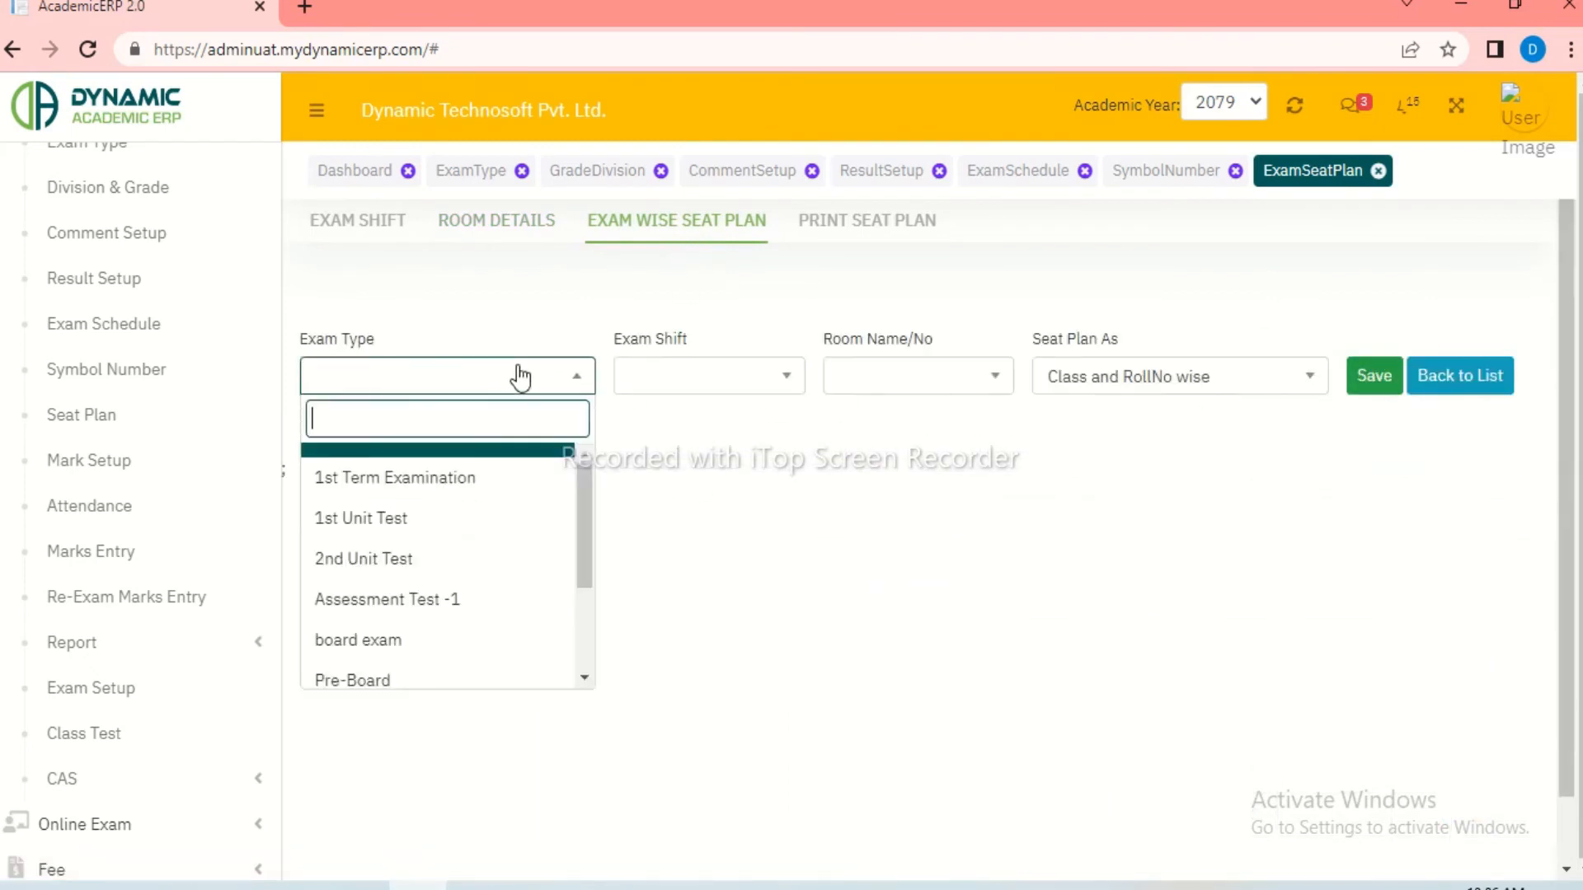
{"action": "left_click", "coordinate": [437, 478]}
{"action": "left_click", "coordinate": [705, 376]}
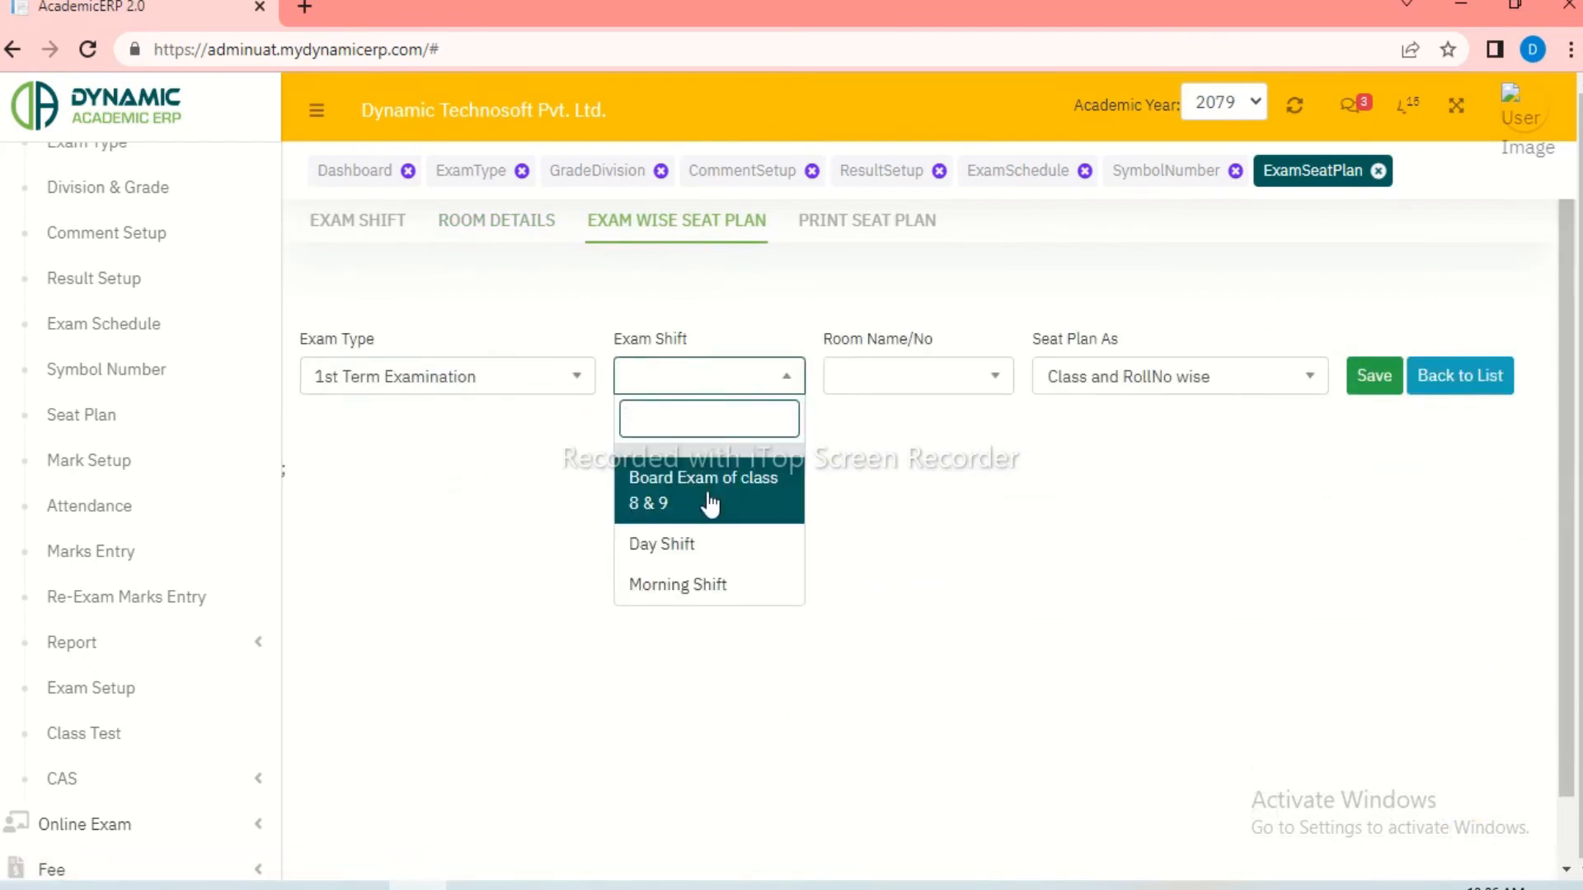
{"action": "left_click", "coordinate": [716, 548]}
Step: Check the room choices and the seating arrangement options for the new seat plan, keeping Class and RollNo wise
{"action": "left_click", "coordinate": [945, 395]}
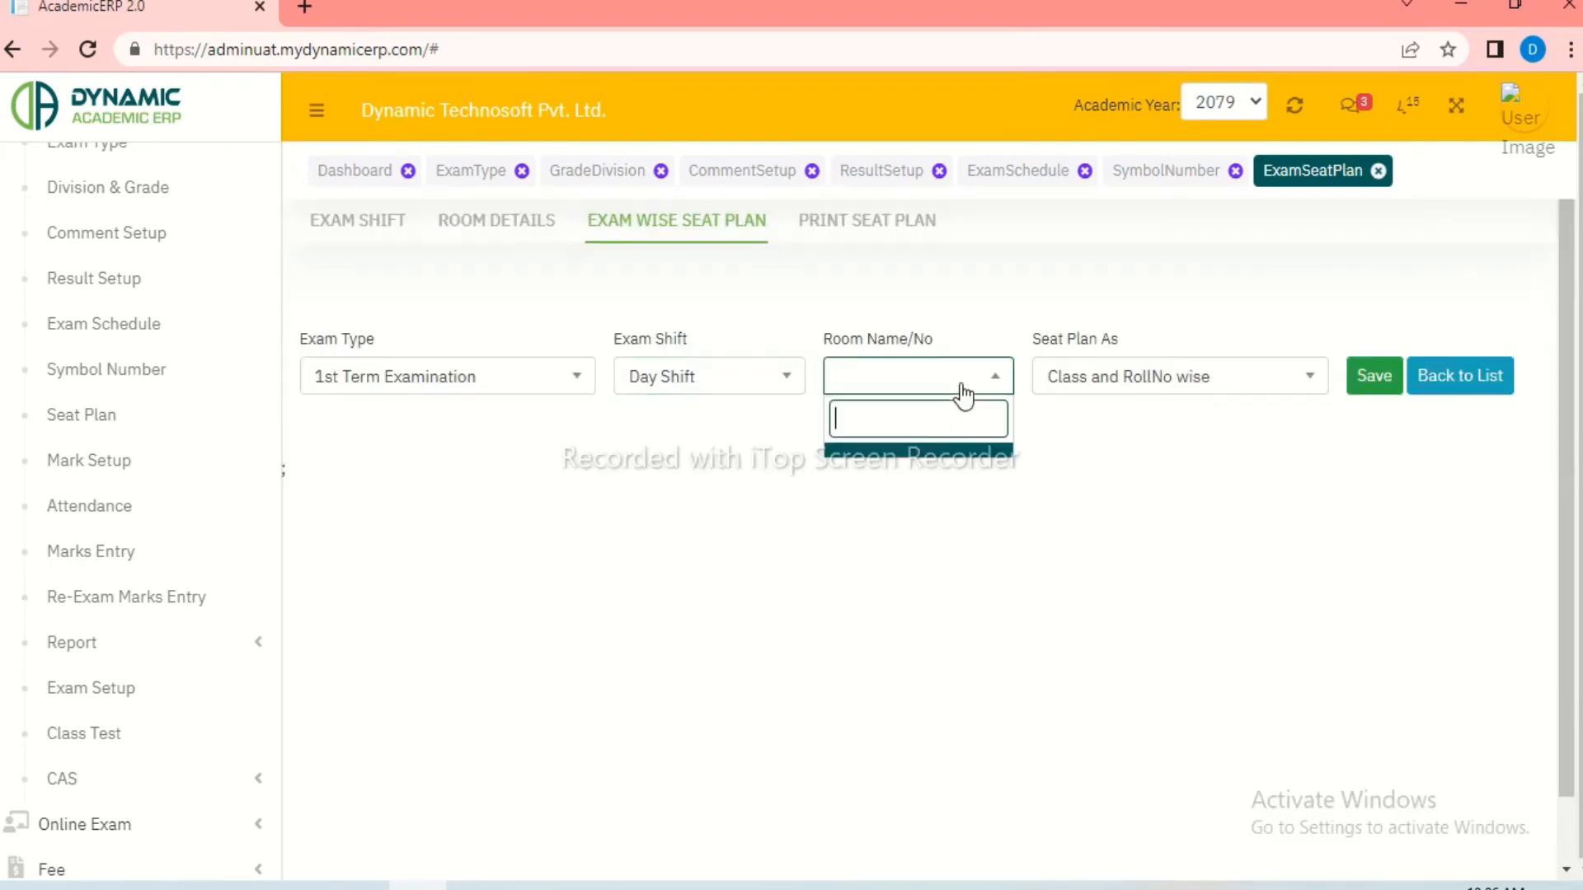
{"action": "left_click", "coordinate": [913, 382]}
{"action": "left_click", "coordinate": [1181, 381]}
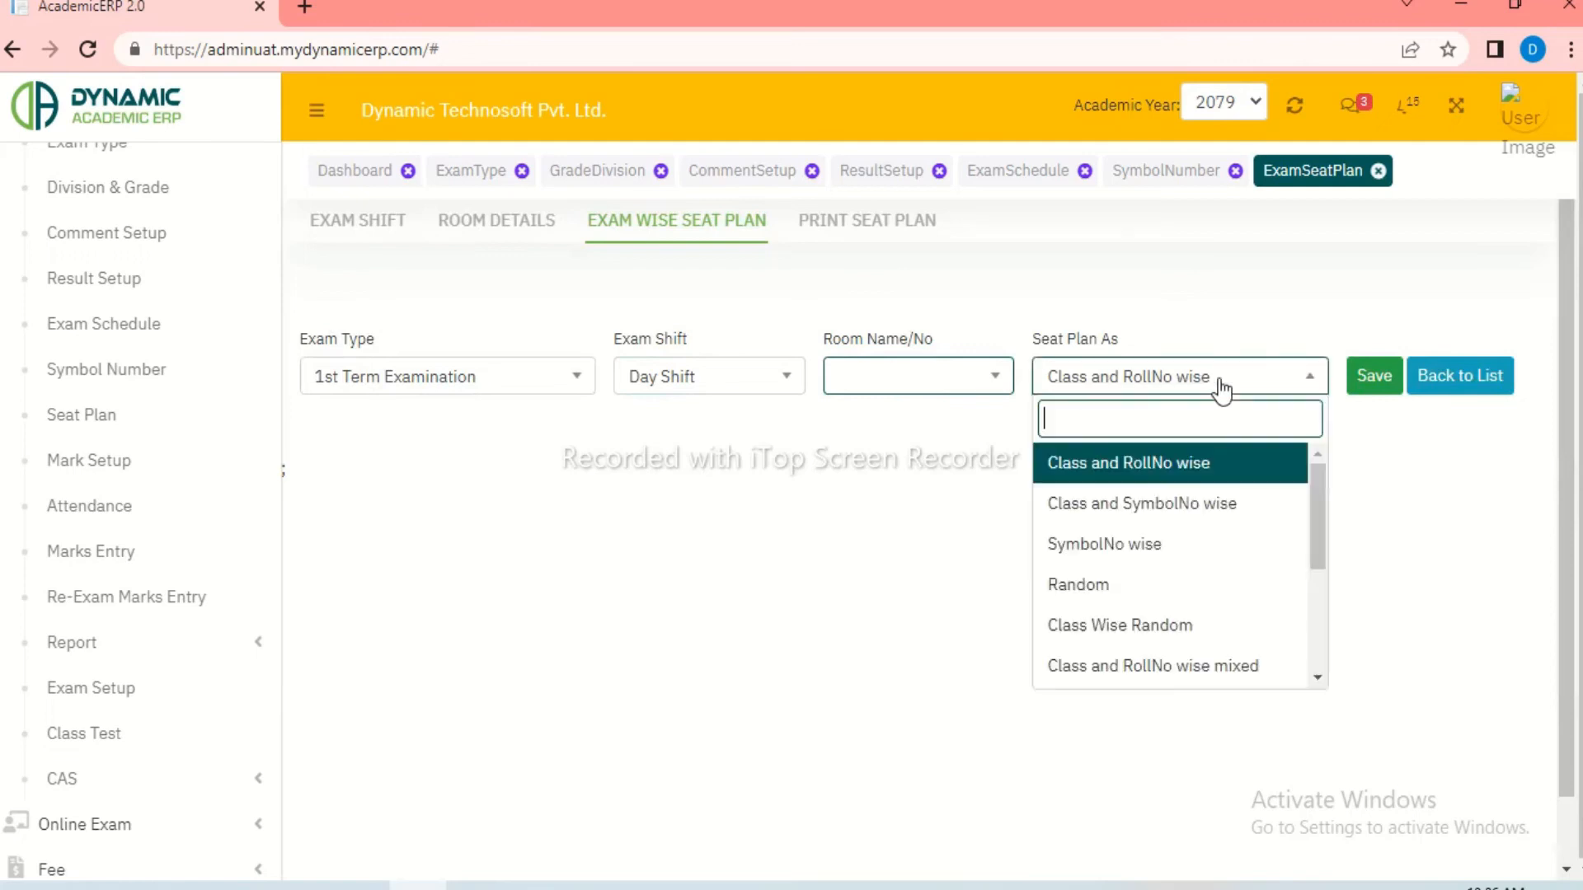
{"action": "left_click", "coordinate": [1433, 452]}
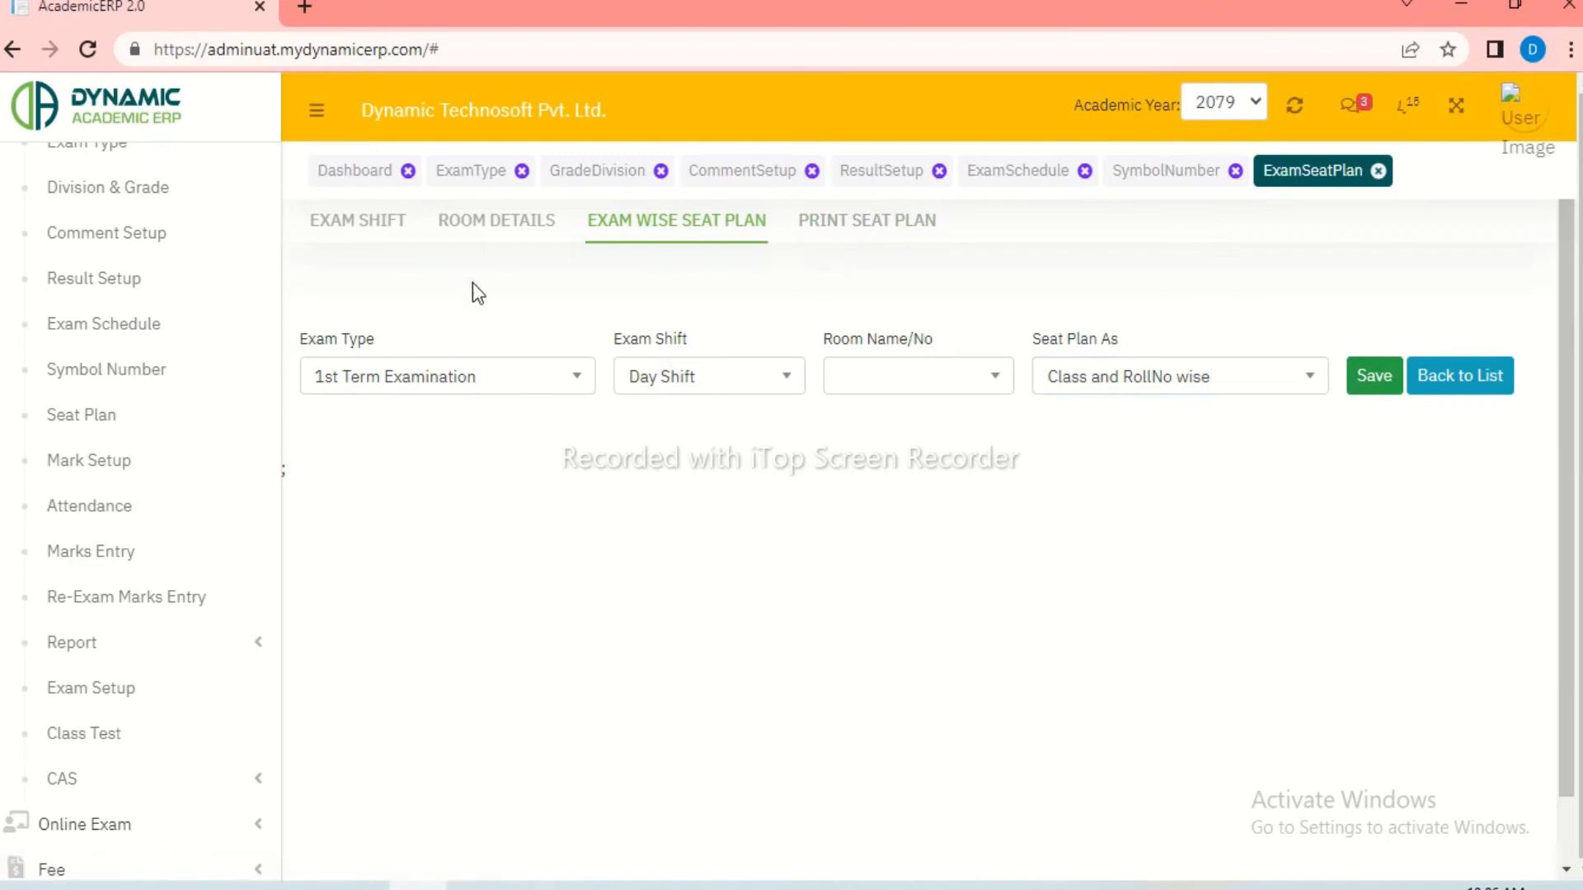
Step: Open the mark setup and load the subjects of class NUR for the 1st Term Examination
{"action": "scroll", "coordinate": [492, 400], "scroll_direction": "down", "scroll_amount": 1}
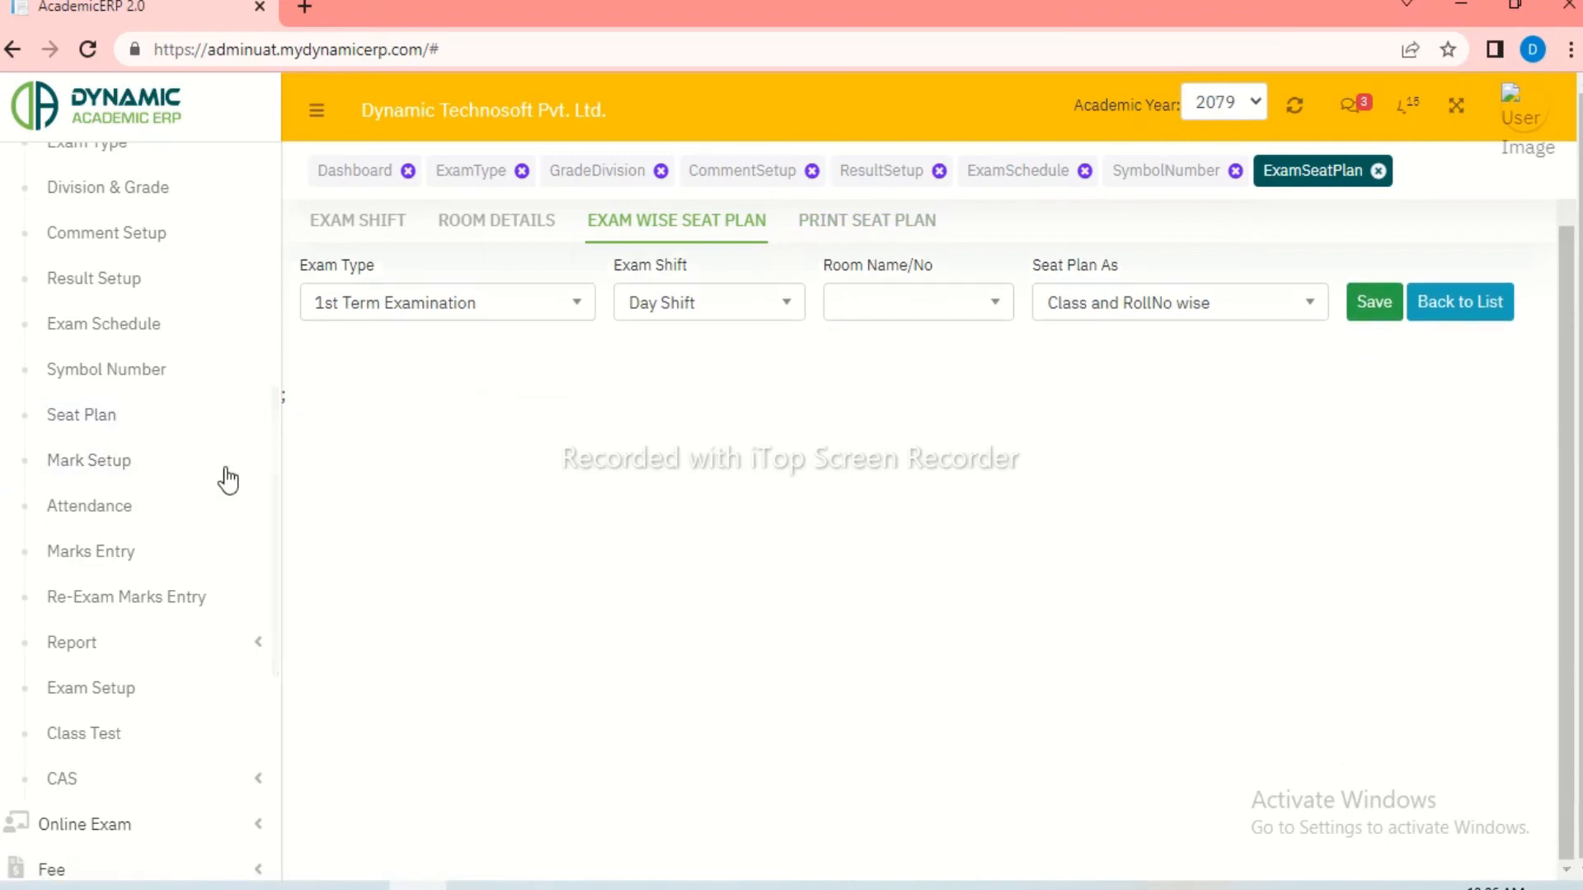
{"action": "left_click", "coordinate": [103, 462]}
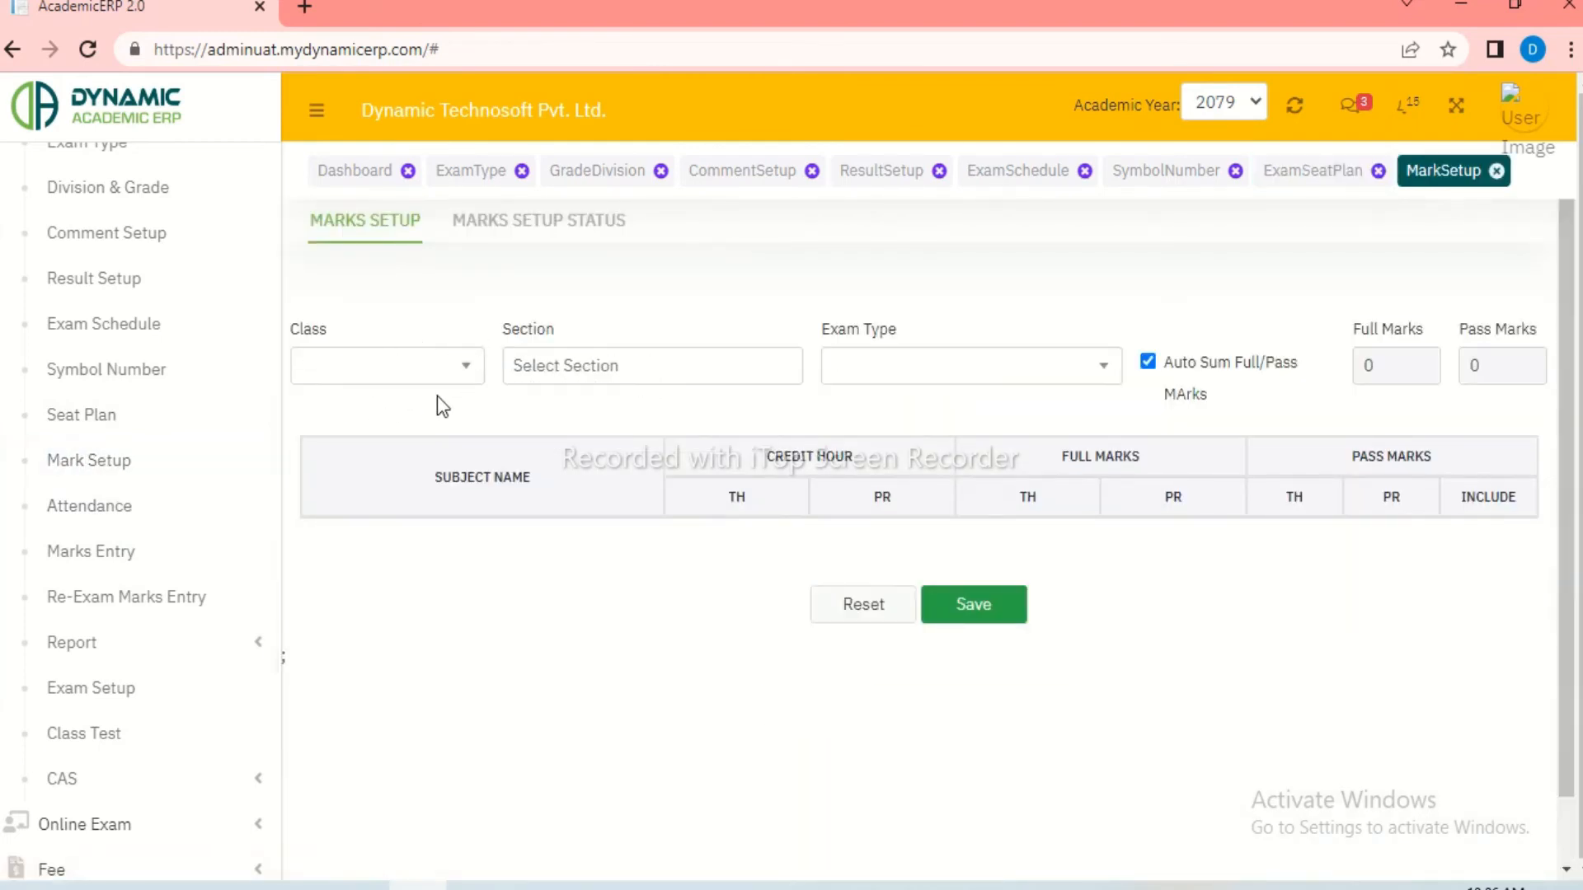
{"action": "left_click", "coordinate": [461, 371]}
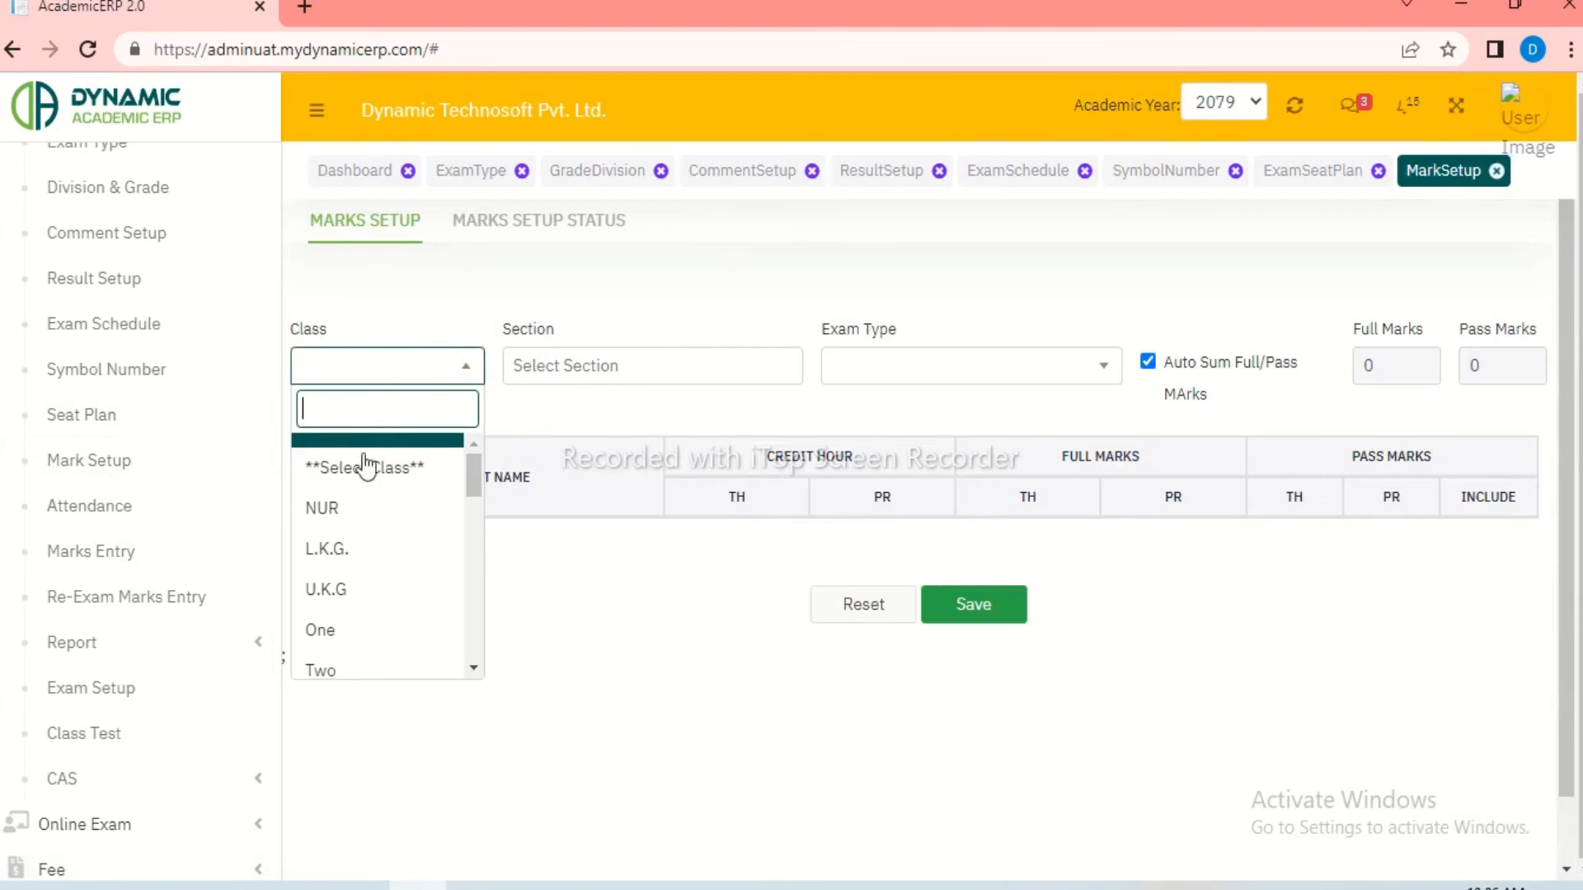
{"action": "left_click", "coordinate": [363, 518]}
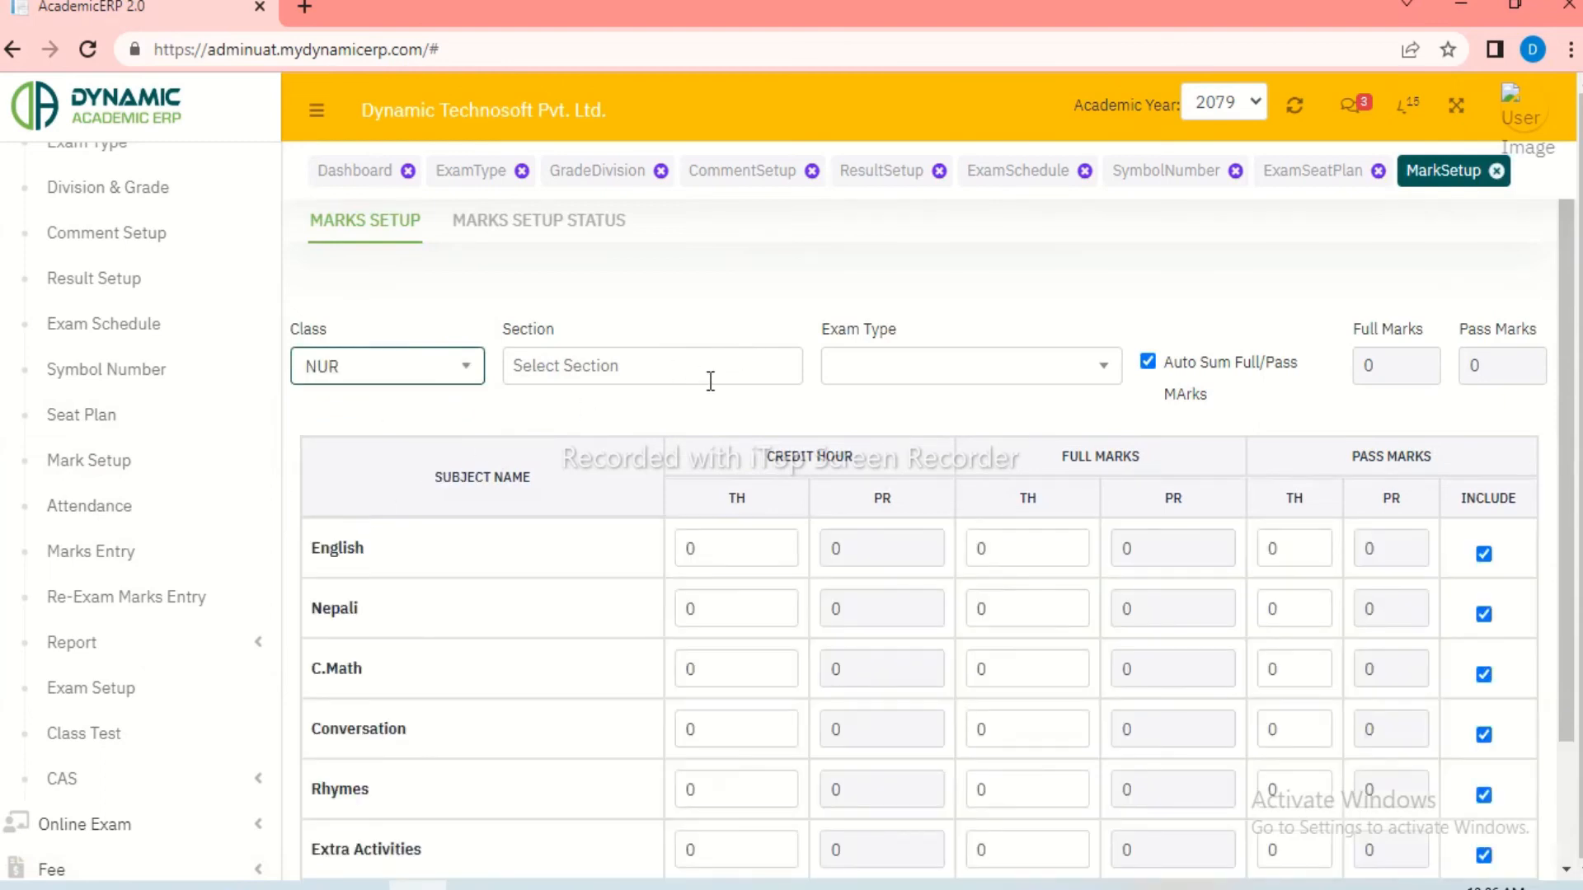
{"action": "left_click", "coordinate": [888, 377]}
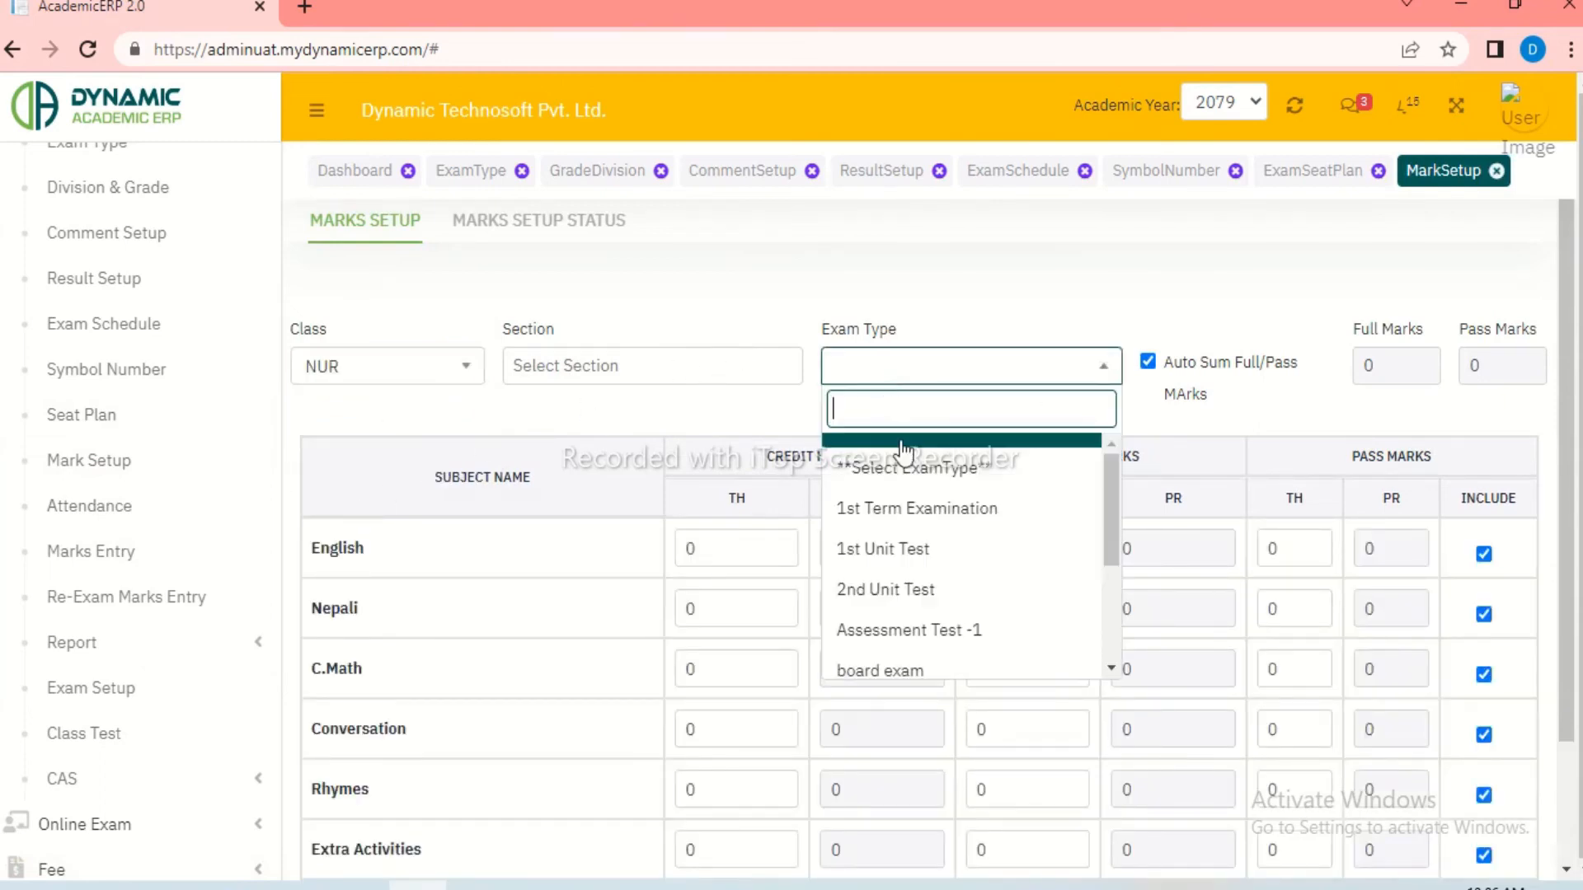
{"action": "left_click", "coordinate": [915, 520]}
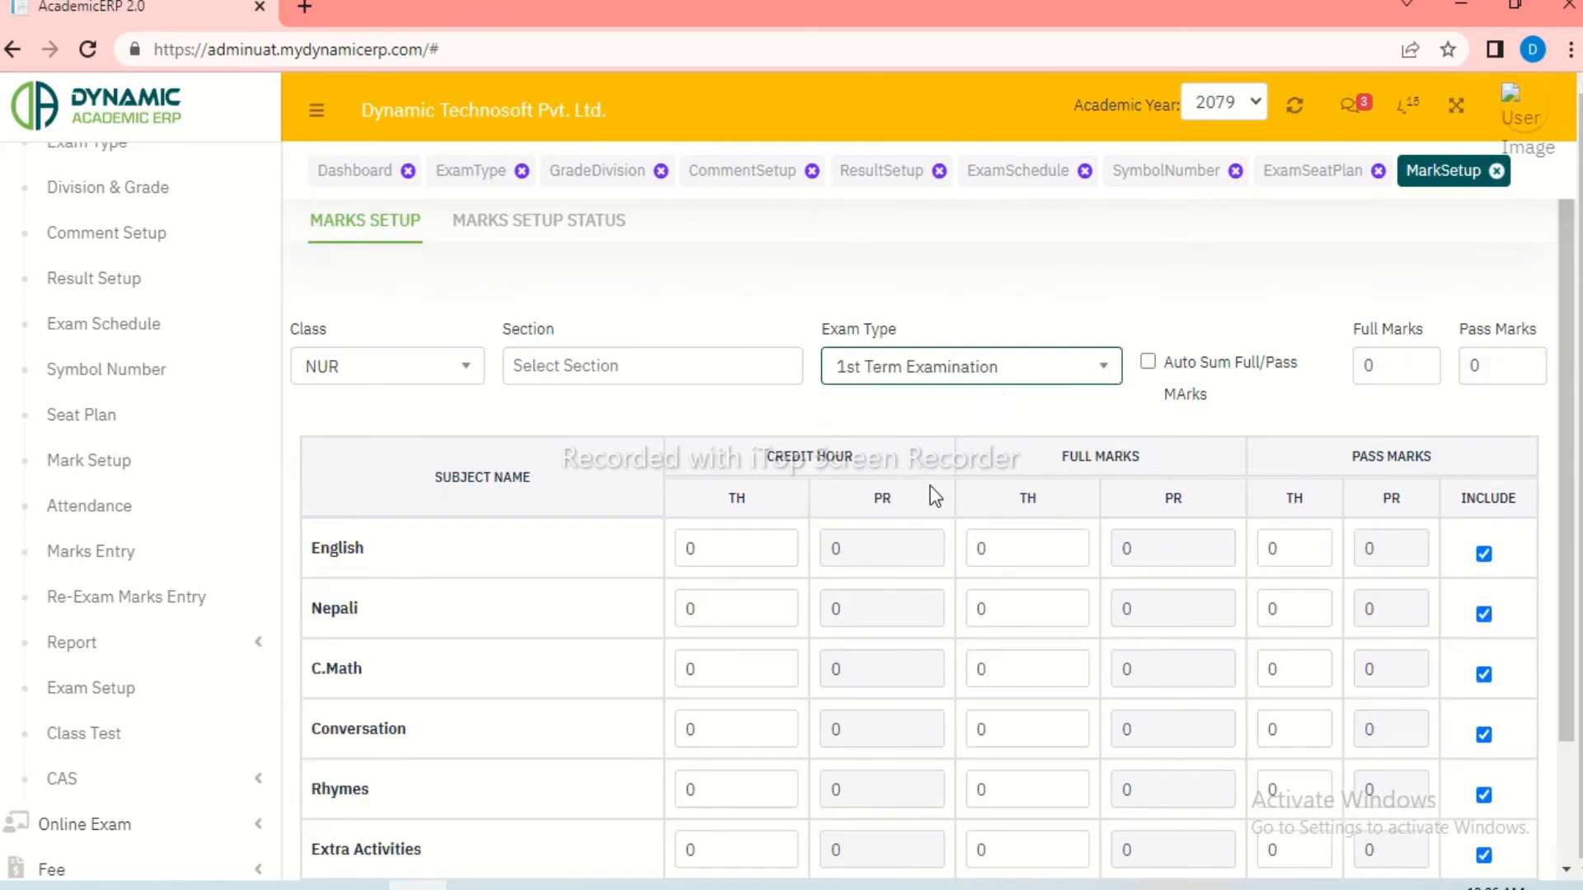
Step: Examine the NUR subject rows and their theory and practical fields for full marks and pass marks
{"action": "scroll", "coordinate": [930, 487], "scroll_direction": "down", "scroll_amount": 2}
{"action": "scroll", "coordinate": [429, 421], "scroll_direction": "up", "scroll_amount": 2}
{"action": "scroll", "coordinate": [744, 537], "scroll_direction": "down", "scroll_amount": 2}
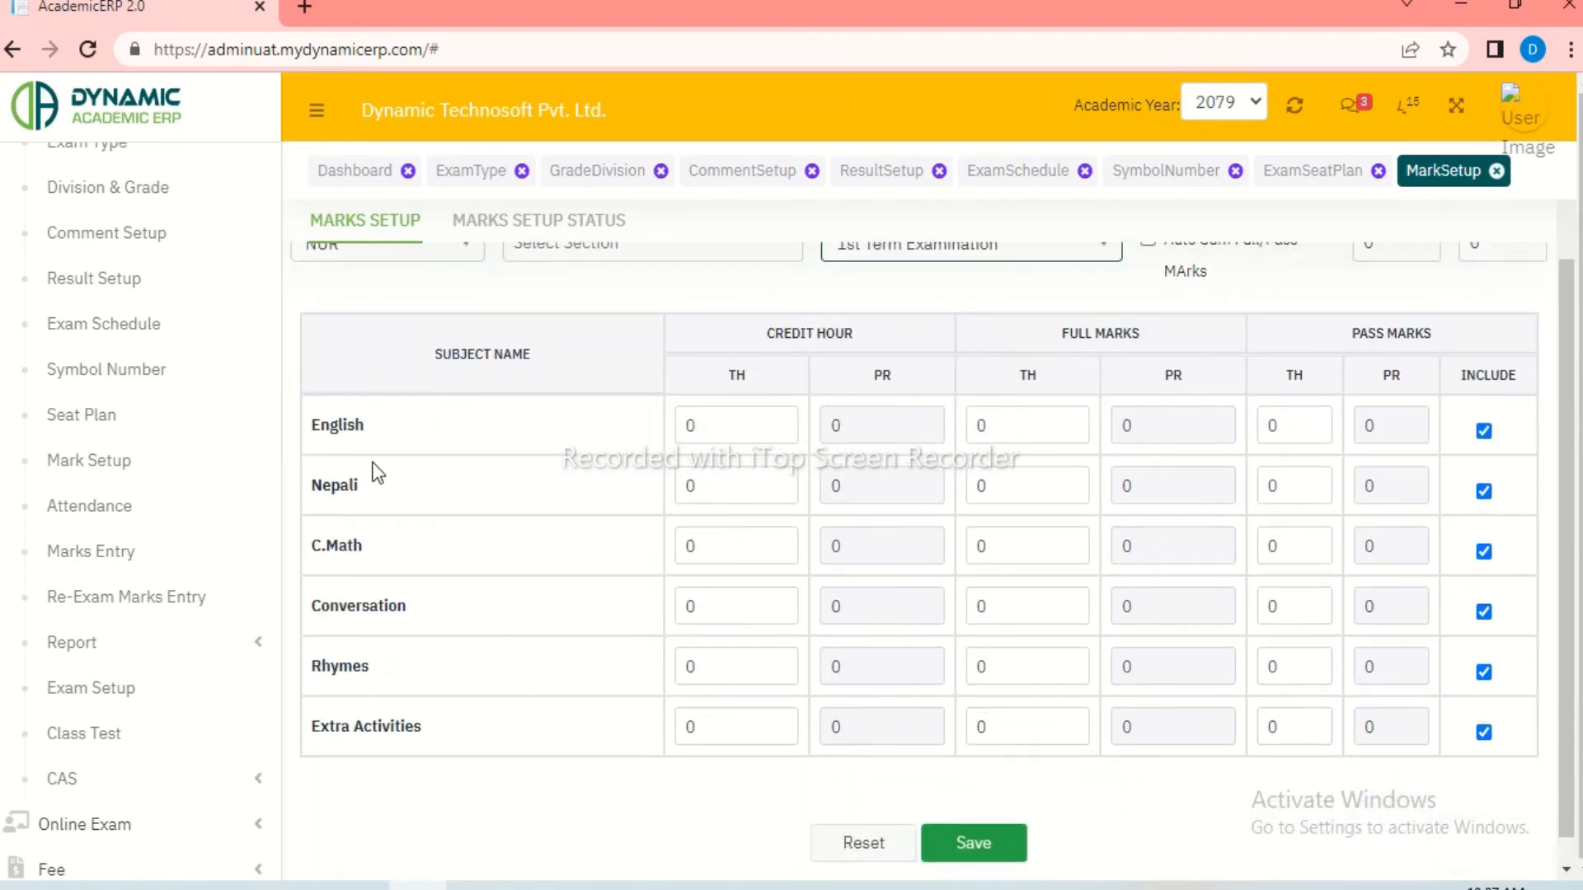
{"action": "scroll", "coordinate": [947, 437], "scroll_direction": "up", "scroll_amount": 2}
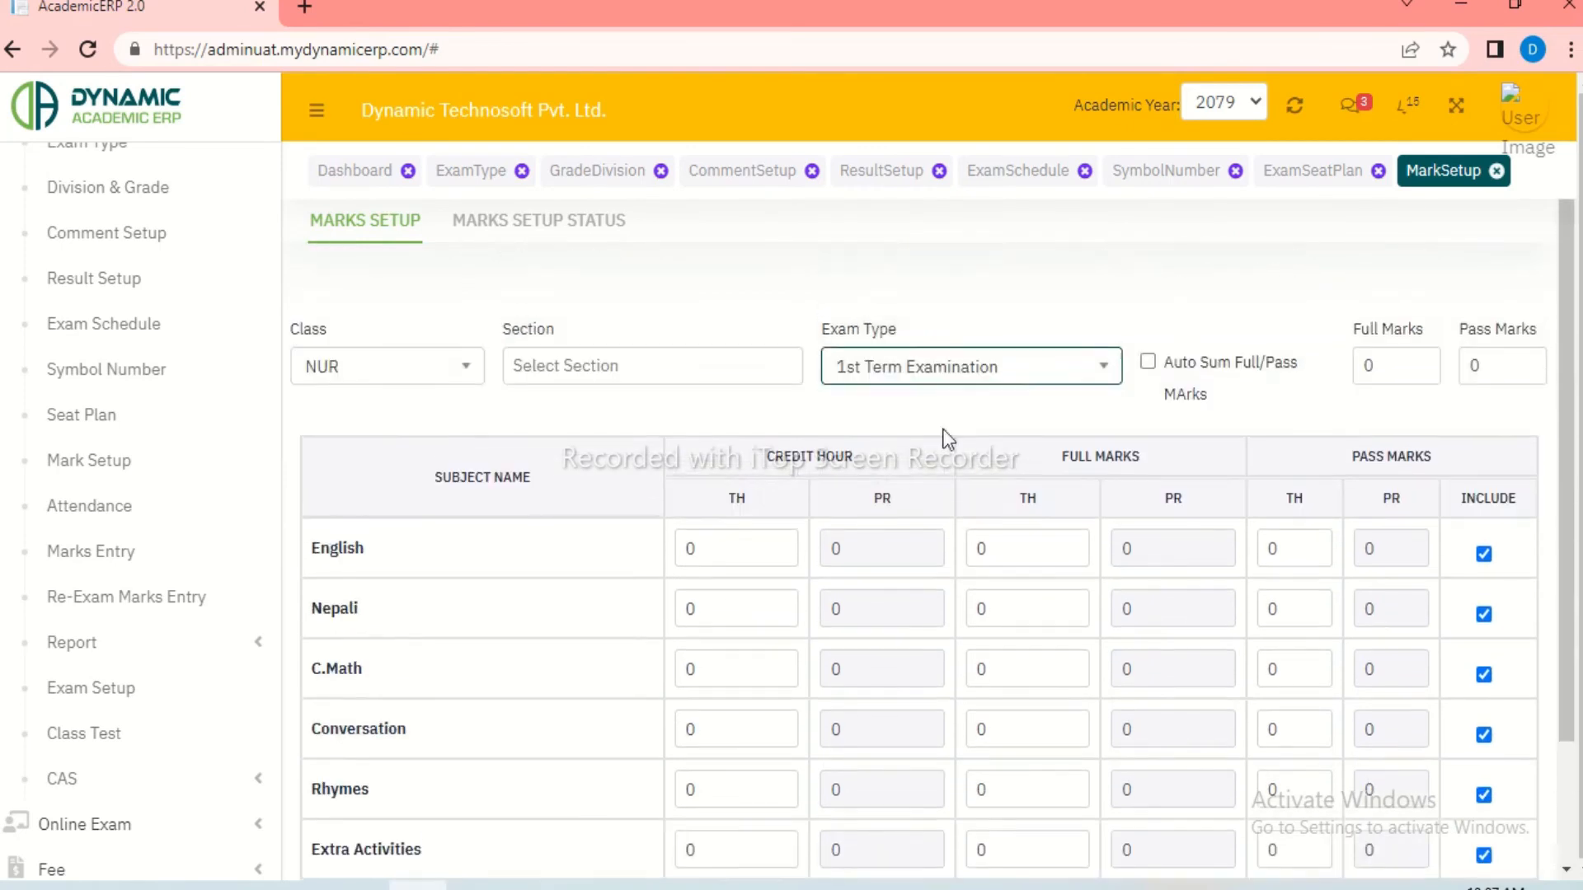
{"action": "left_click", "coordinate": [1037, 545]}
{"action": "left_click", "coordinate": [1165, 546]}
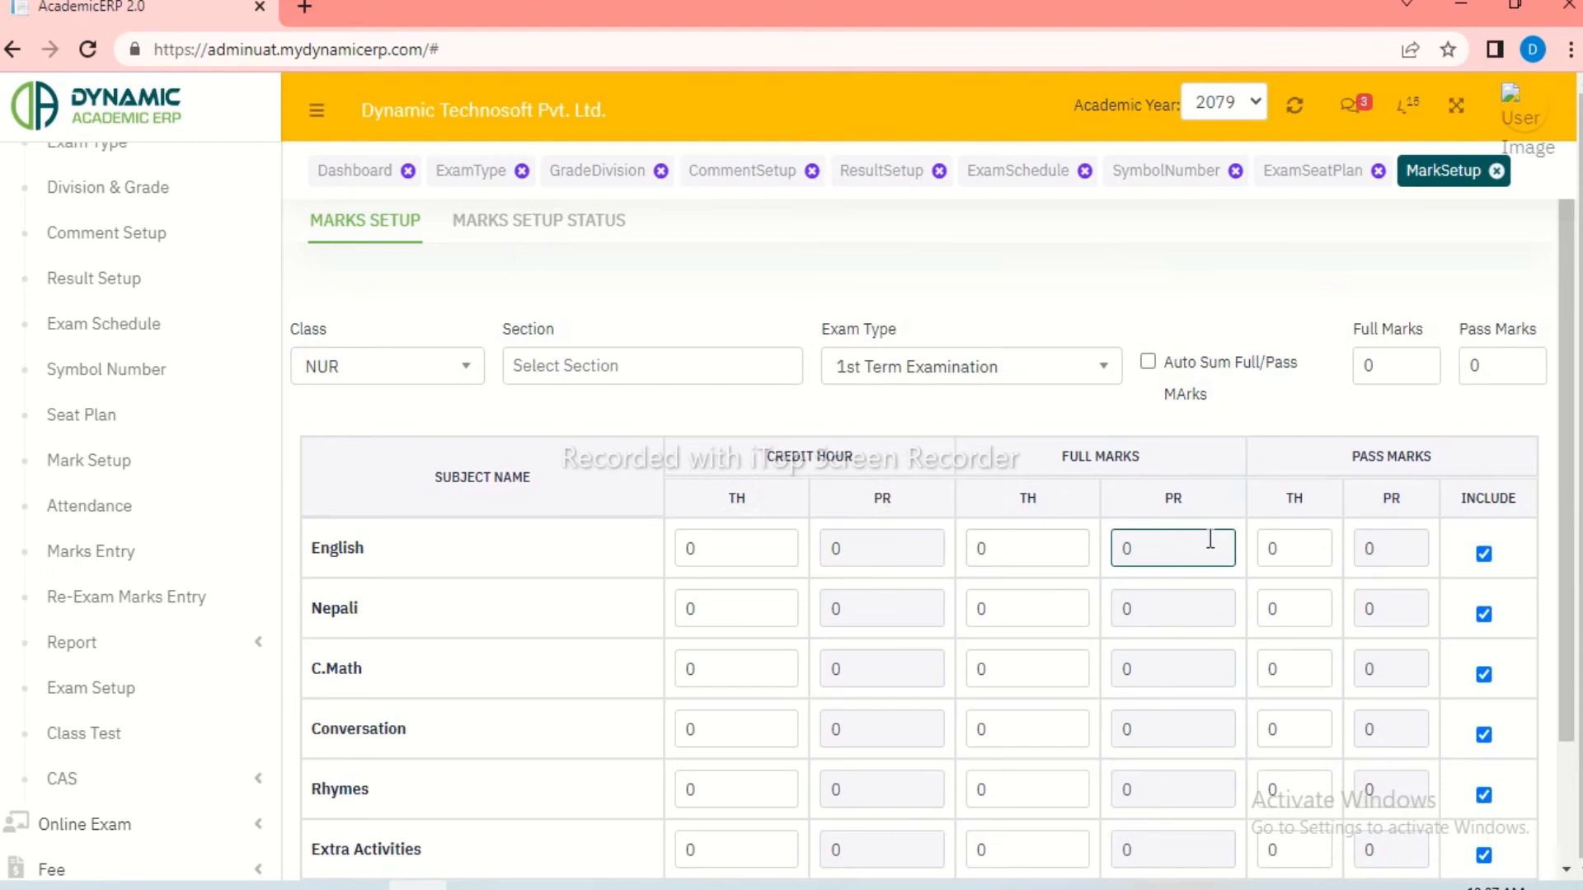
{"action": "left_click", "coordinate": [1314, 548]}
{"action": "left_click", "coordinate": [1385, 544]}
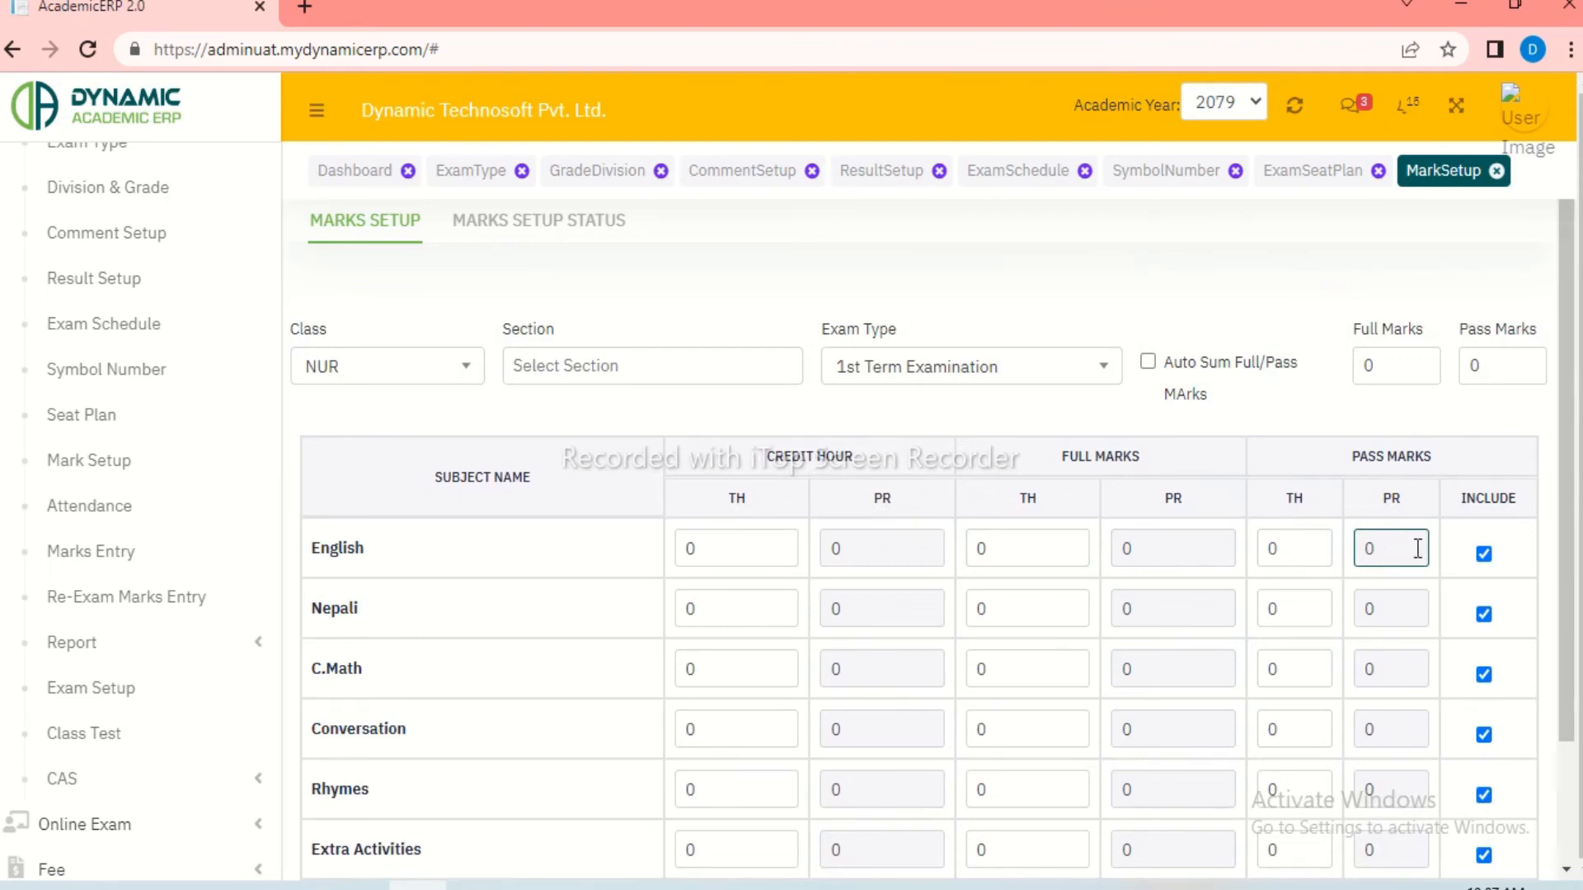
{"action": "scroll", "coordinate": [1417, 549], "scroll_direction": "down", "scroll_amount": 2}
{"action": "scroll", "coordinate": [1148, 350], "scroll_direction": "up", "scroll_amount": 2}
Step: Turn on automatic summing of full and pass marks for NUR and look over the subject table
{"action": "left_click", "coordinate": [1148, 365]}
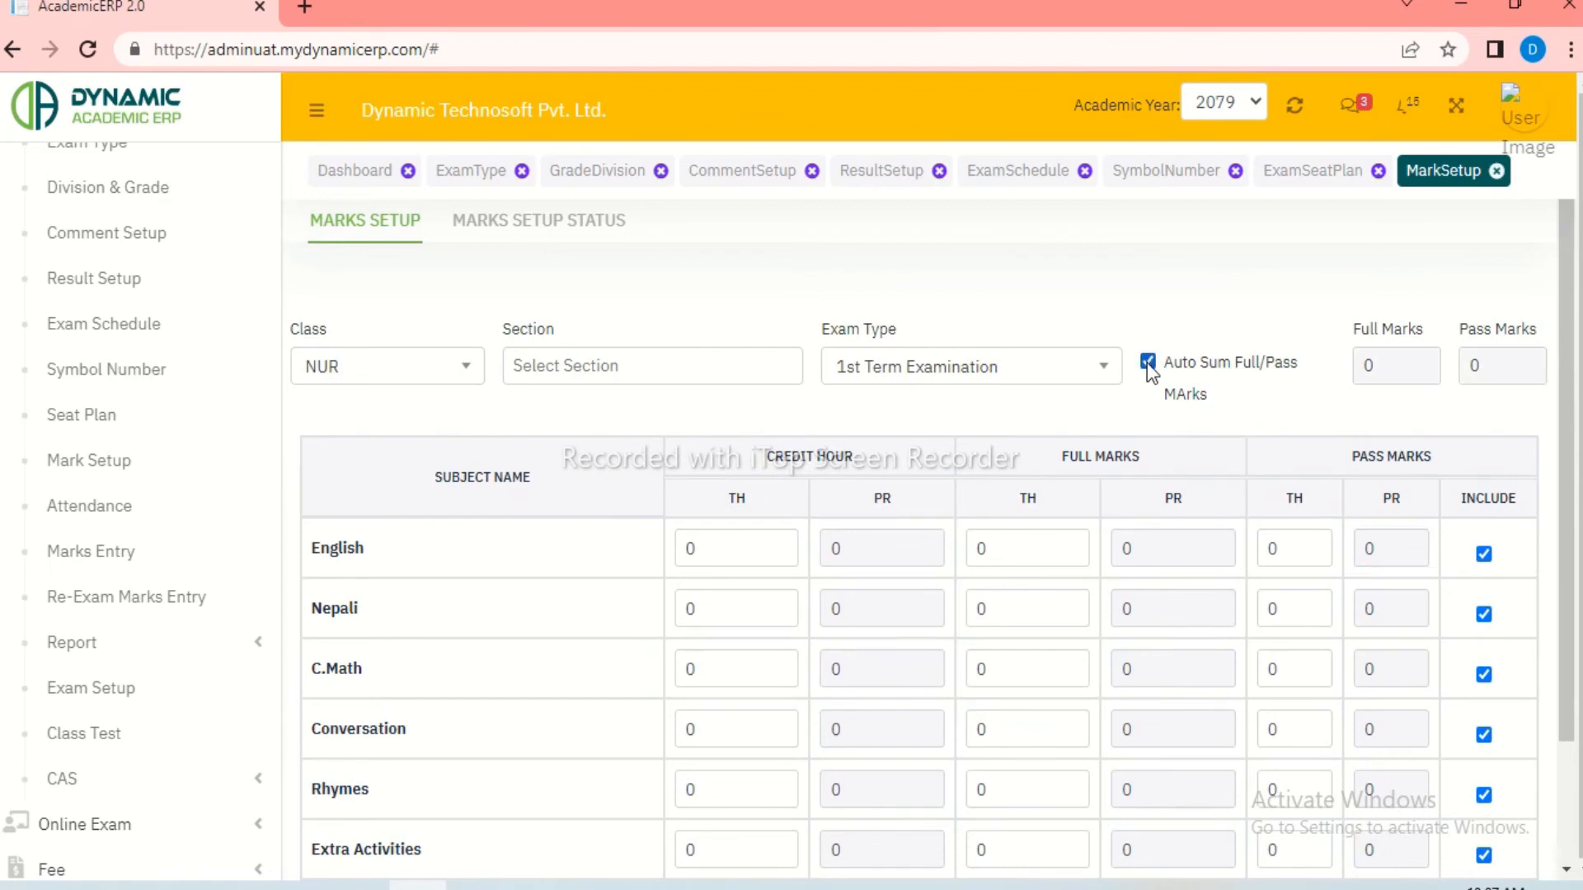
{"action": "scroll", "coordinate": [1209, 379], "scroll_direction": "down", "scroll_amount": 2}
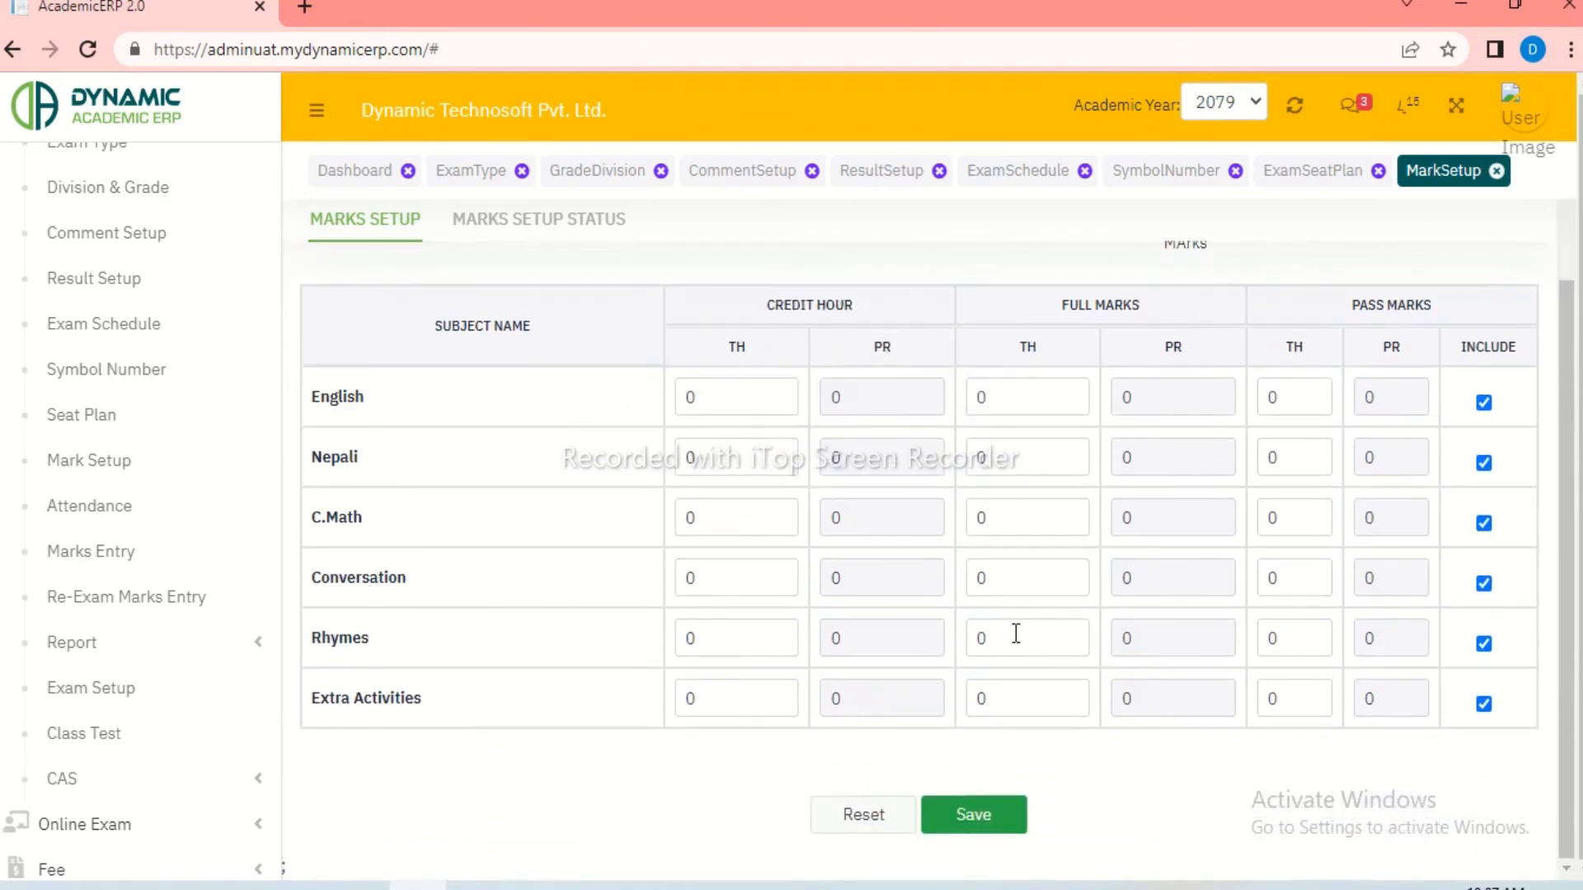
{"action": "scroll", "coordinate": [888, 610], "scroll_direction": "up", "scroll_amount": 2}
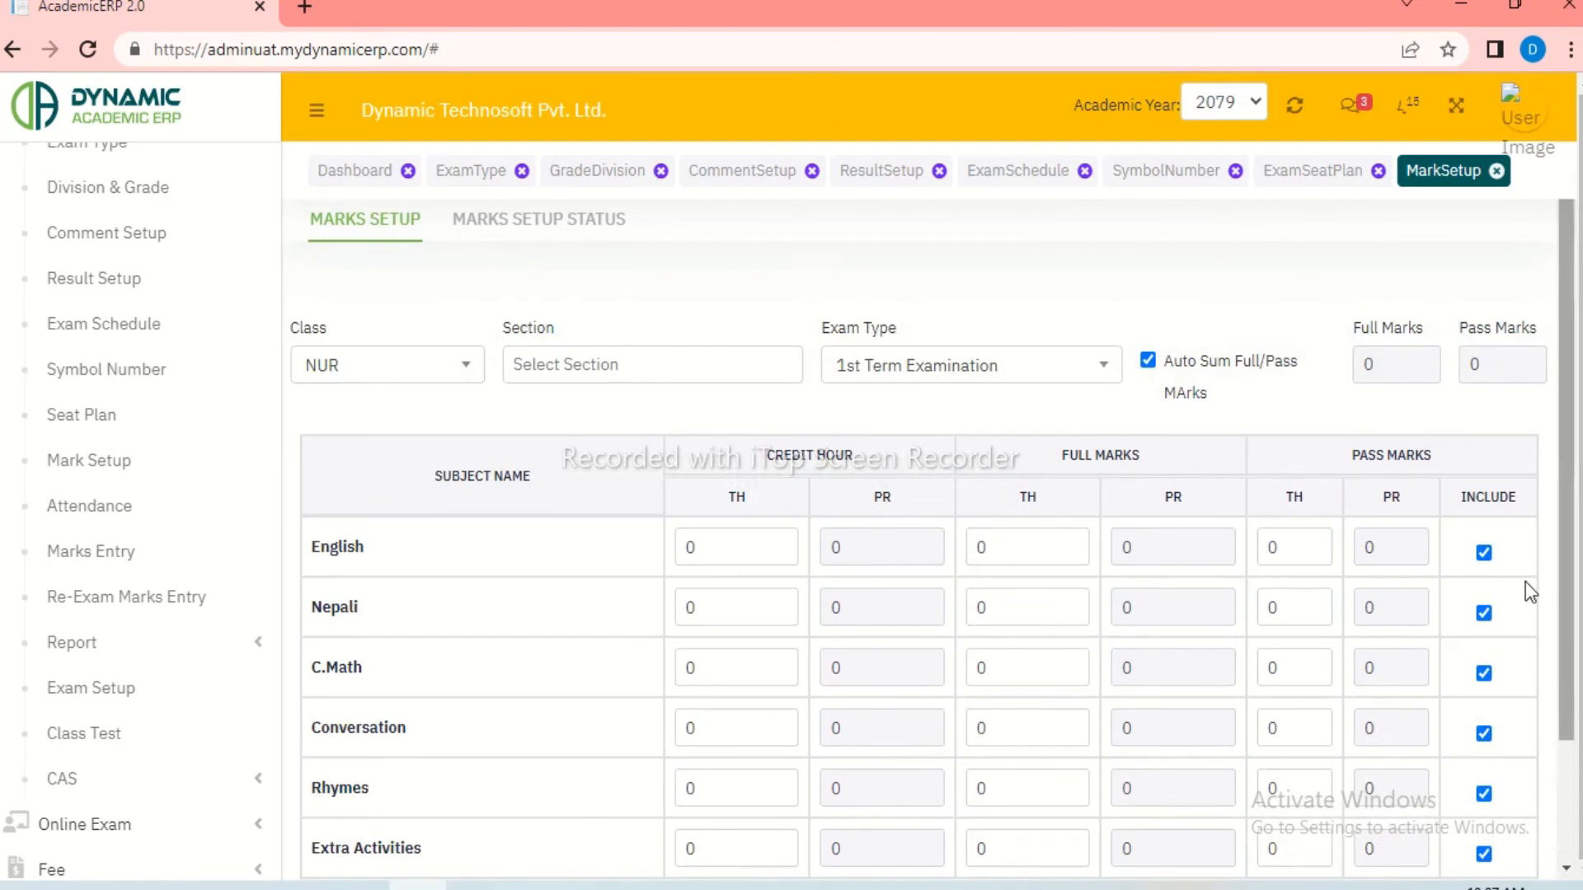
{"action": "scroll", "coordinate": [1063, 793], "scroll_direction": "down", "scroll_amount": 1}
{"action": "scroll", "coordinate": [1063, 793], "scroll_direction": "down", "scroll_amount": 1}
{"action": "scroll", "coordinate": [1398, 331], "scroll_direction": "up", "scroll_amount": 2}
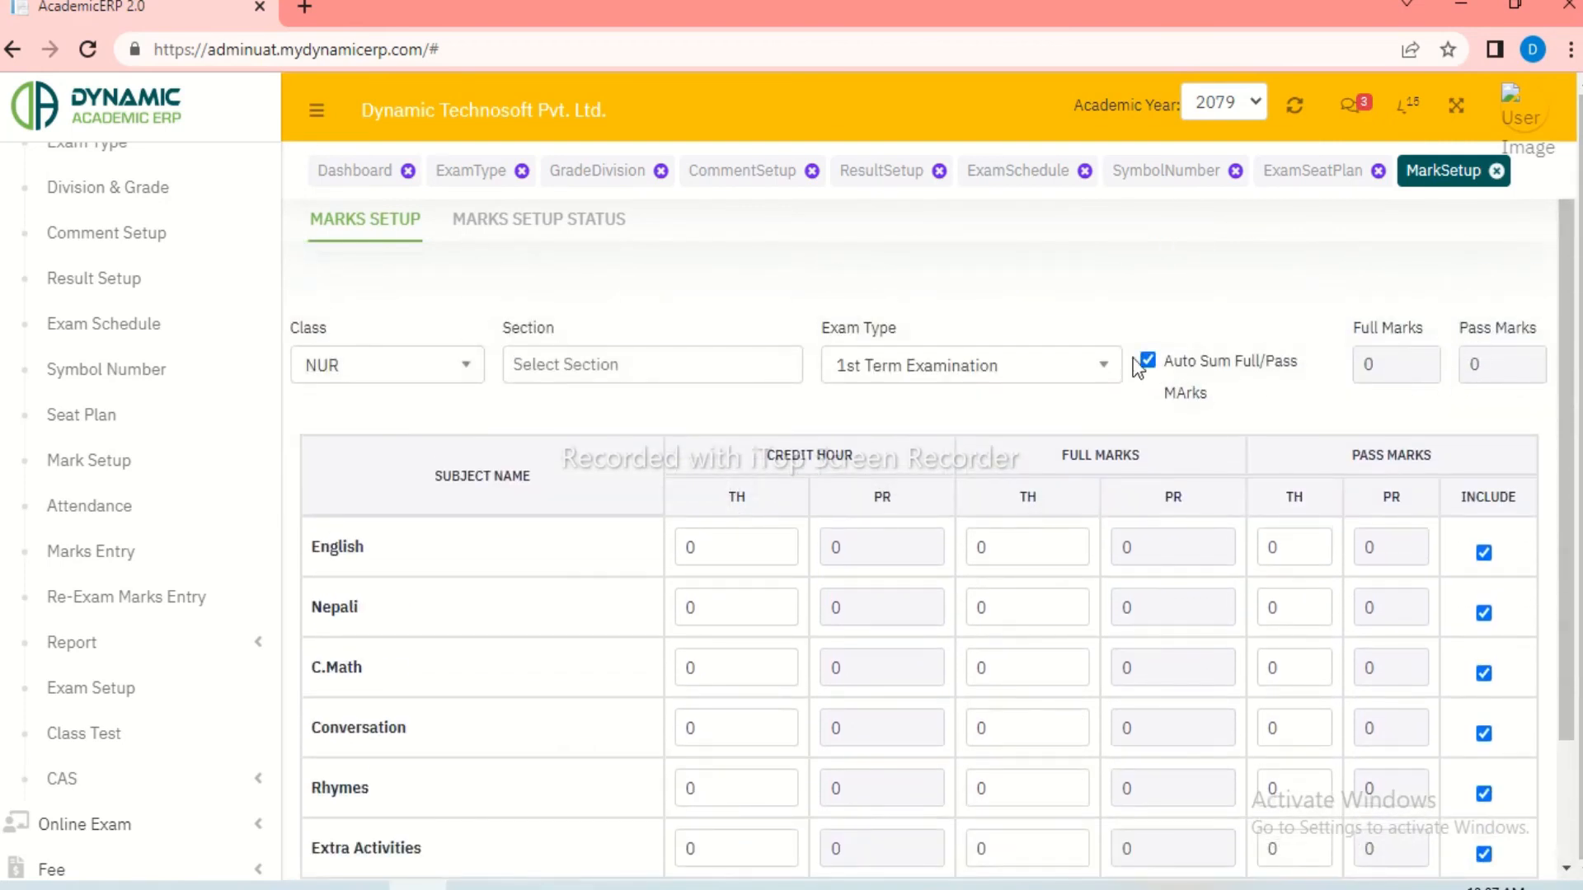
{"action": "scroll", "coordinate": [824, 638], "scroll_direction": "down", "scroll_amount": 1}
{"action": "scroll", "coordinate": [823, 638], "scroll_direction": "down", "scroll_amount": 1}
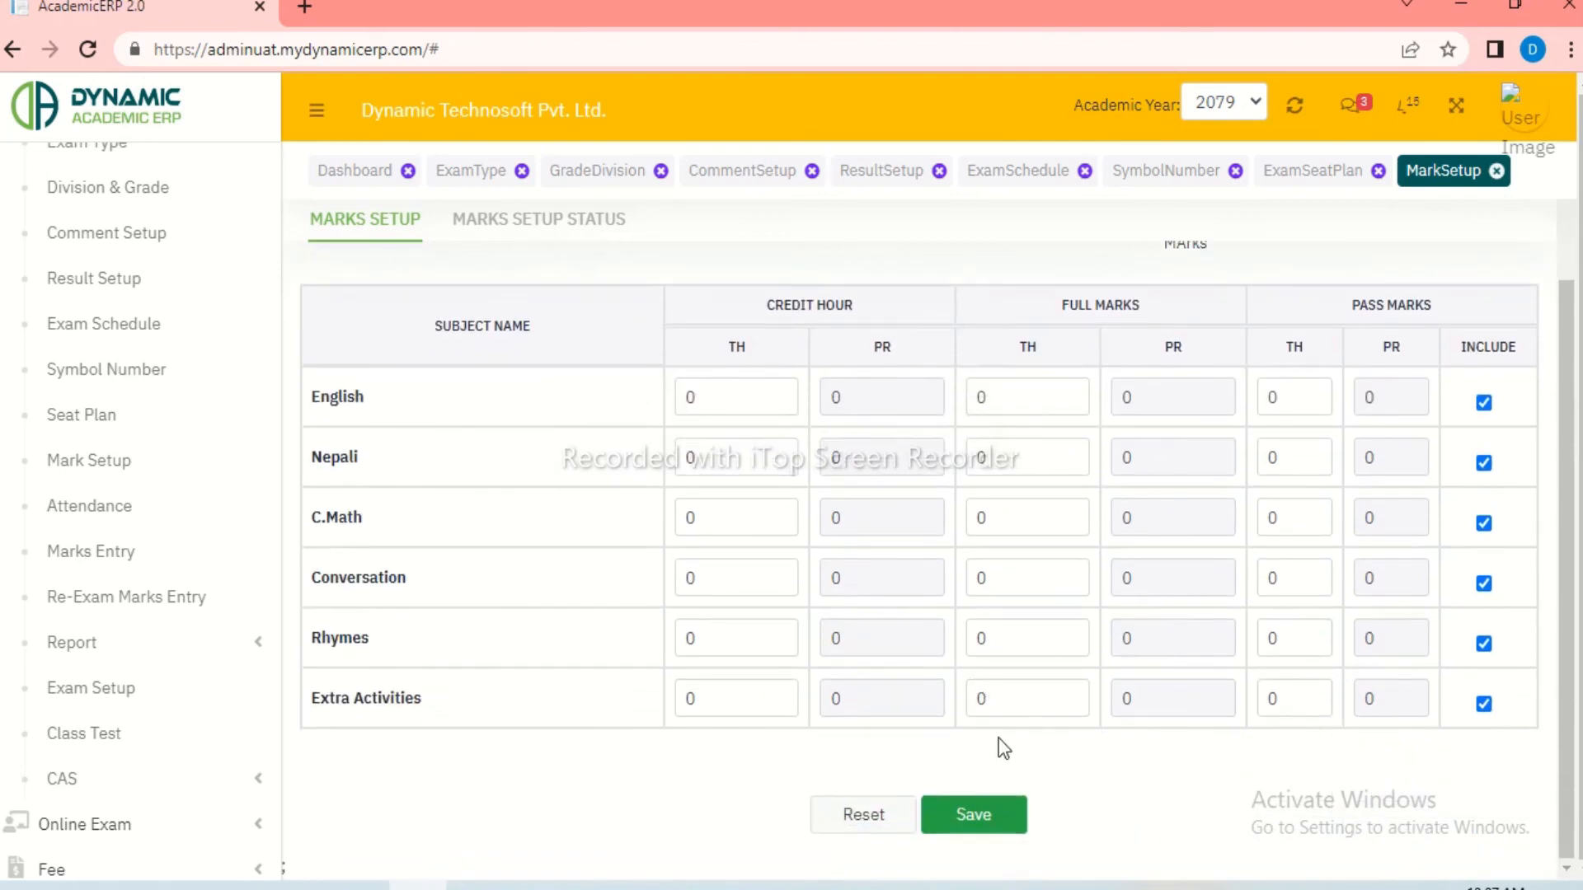
{"action": "scroll", "coordinate": [777, 572], "scroll_direction": "up", "scroll_amount": 1}
Step: Switch the mark setup to class Nine and look through its subject rows
{"action": "left_click", "coordinate": [468, 365]}
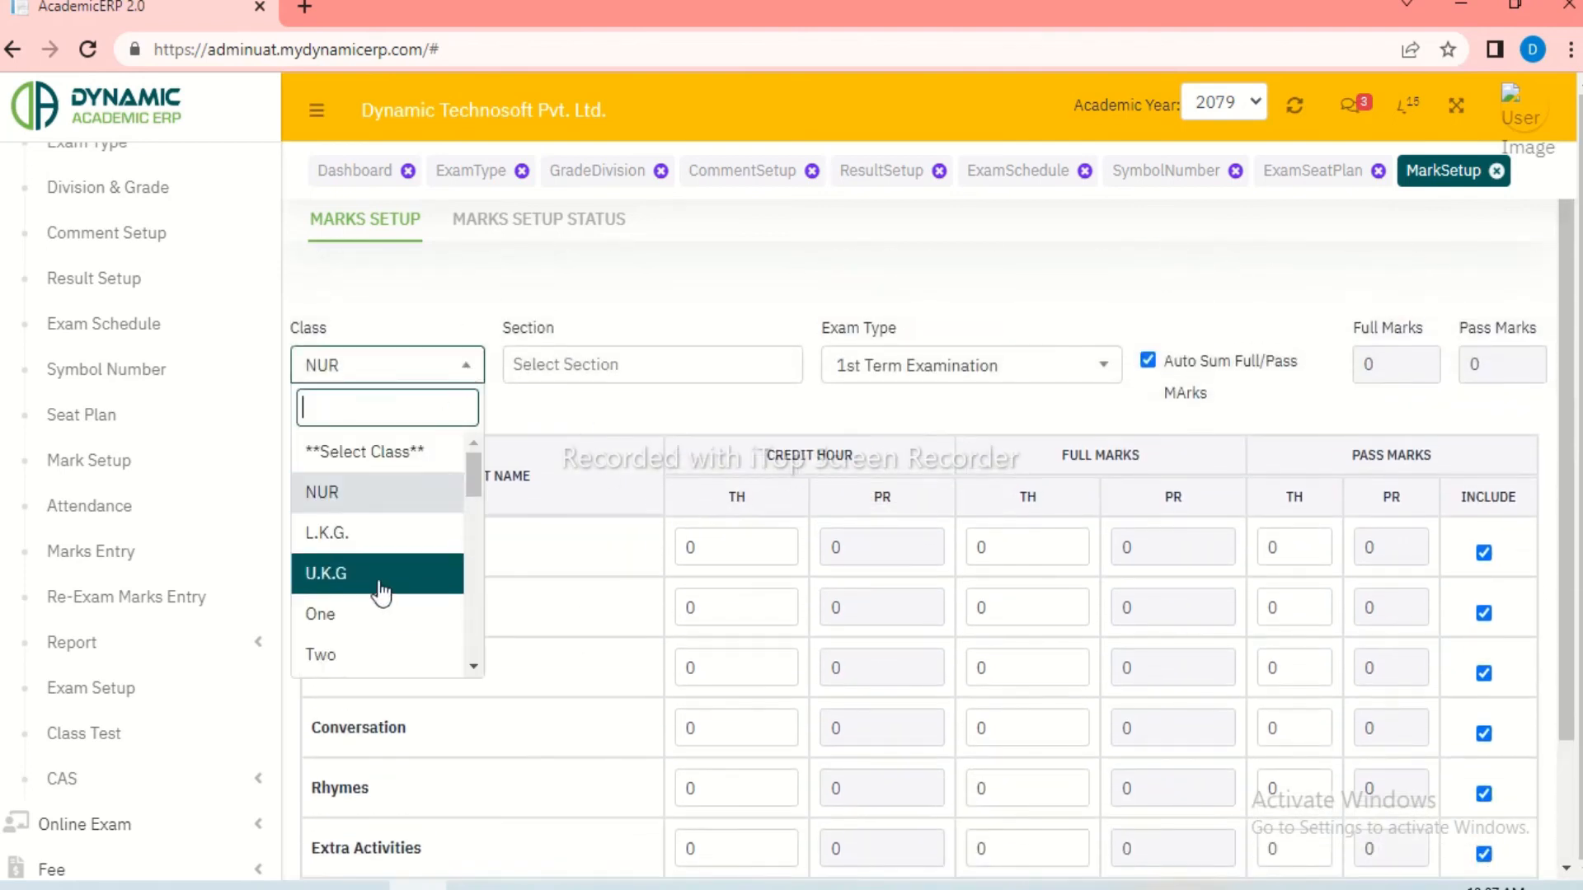
{"action": "scroll", "coordinate": [380, 602], "scroll_direction": "down", "scroll_amount": 4}
{"action": "left_click", "coordinate": [371, 572]}
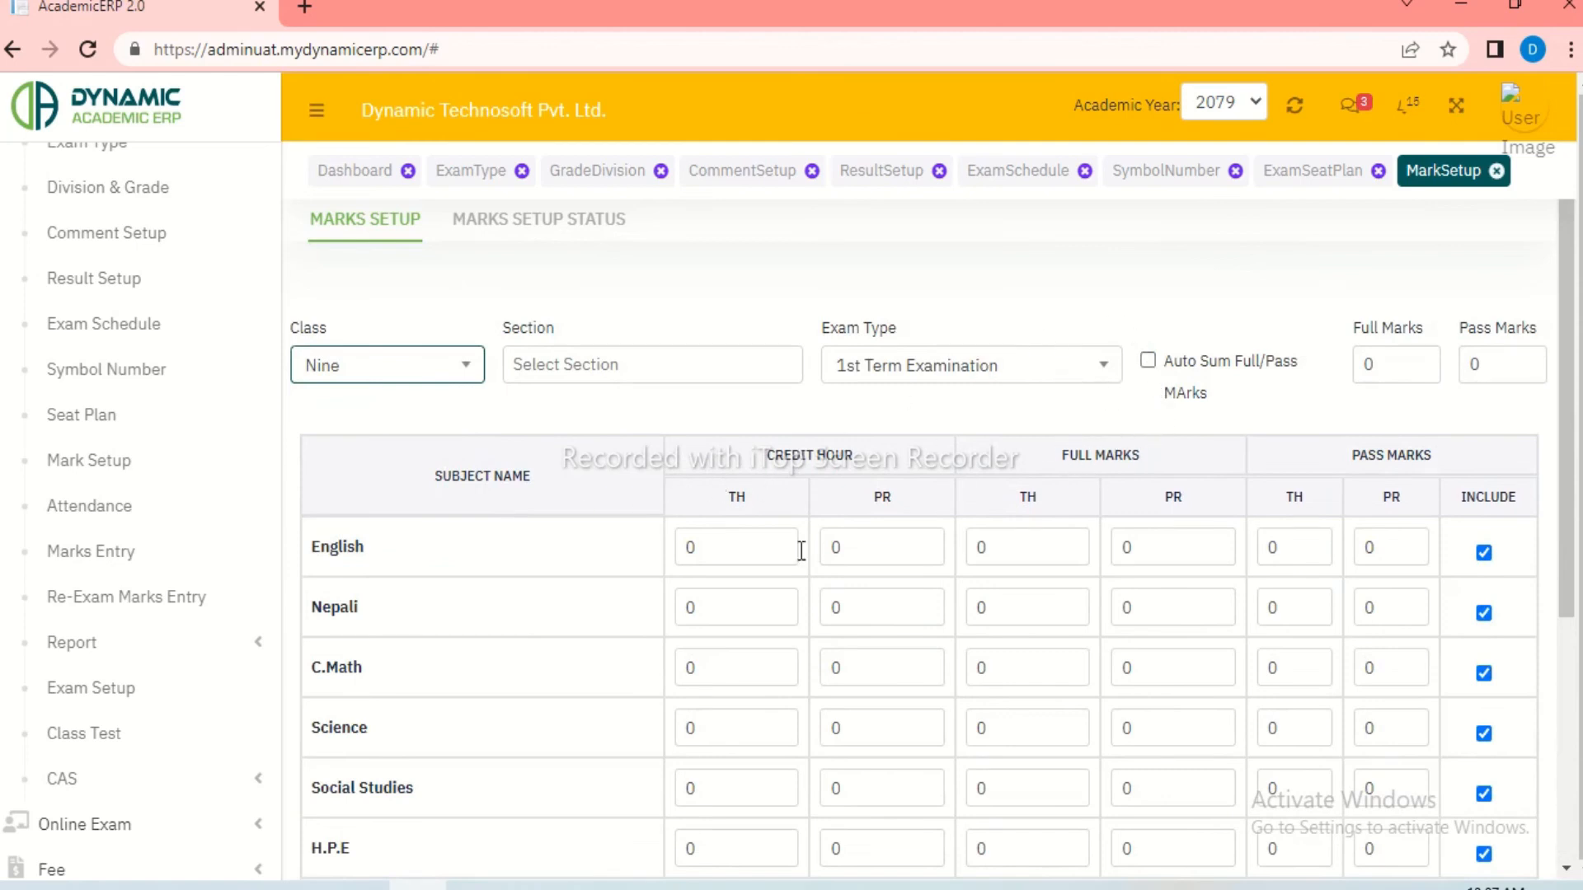
{"action": "scroll", "coordinate": [427, 680], "scroll_direction": "down", "scroll_amount": 5}
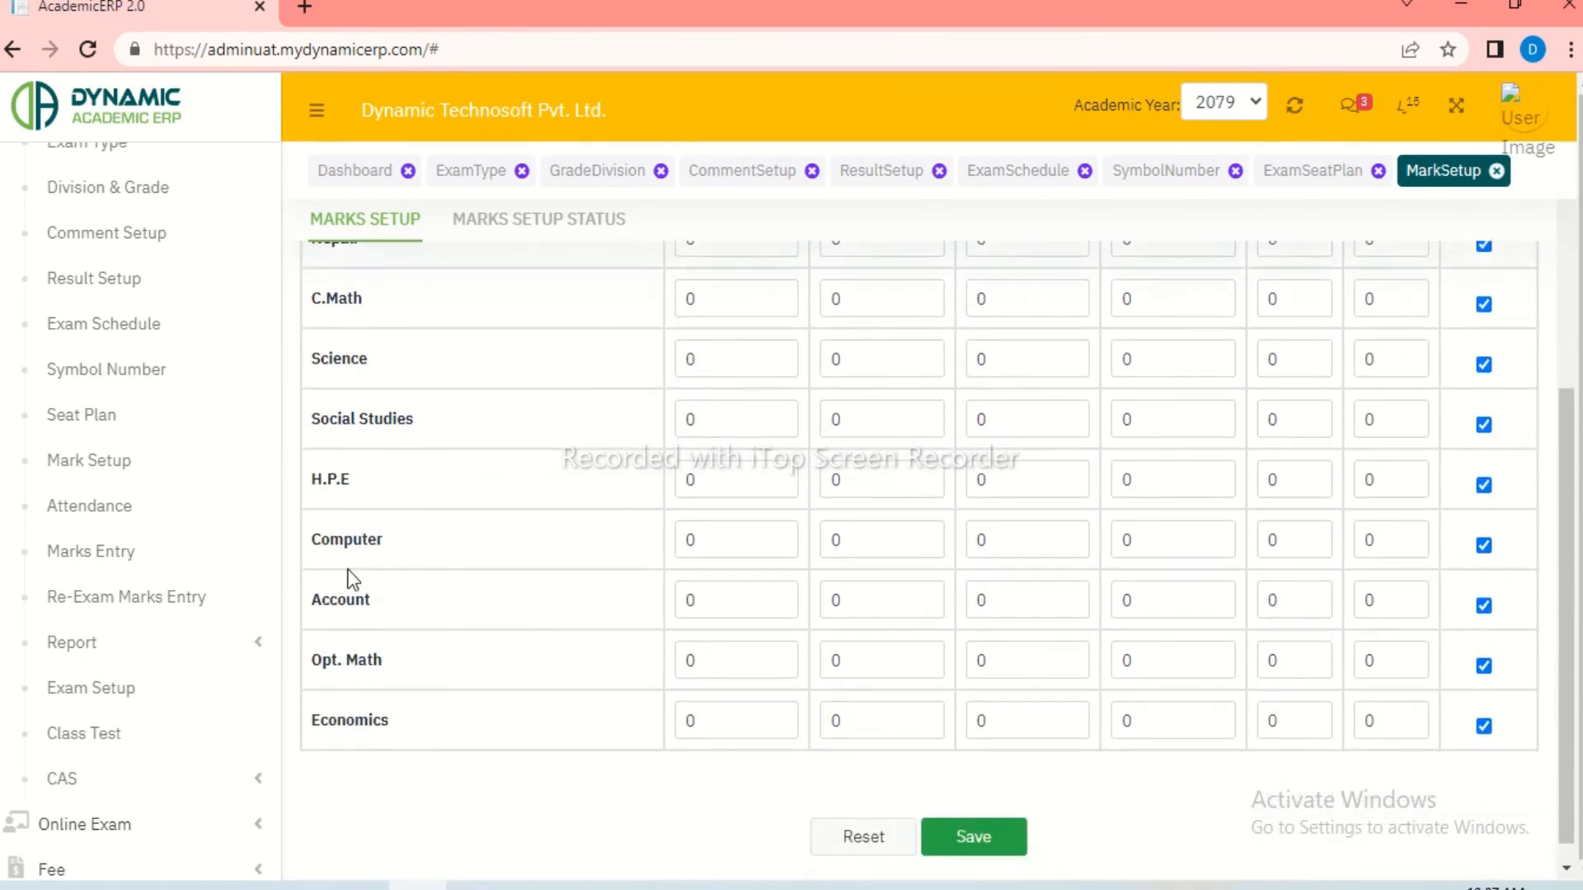
{"action": "scroll", "coordinate": [376, 433], "scroll_direction": "up", "scroll_amount": 3}
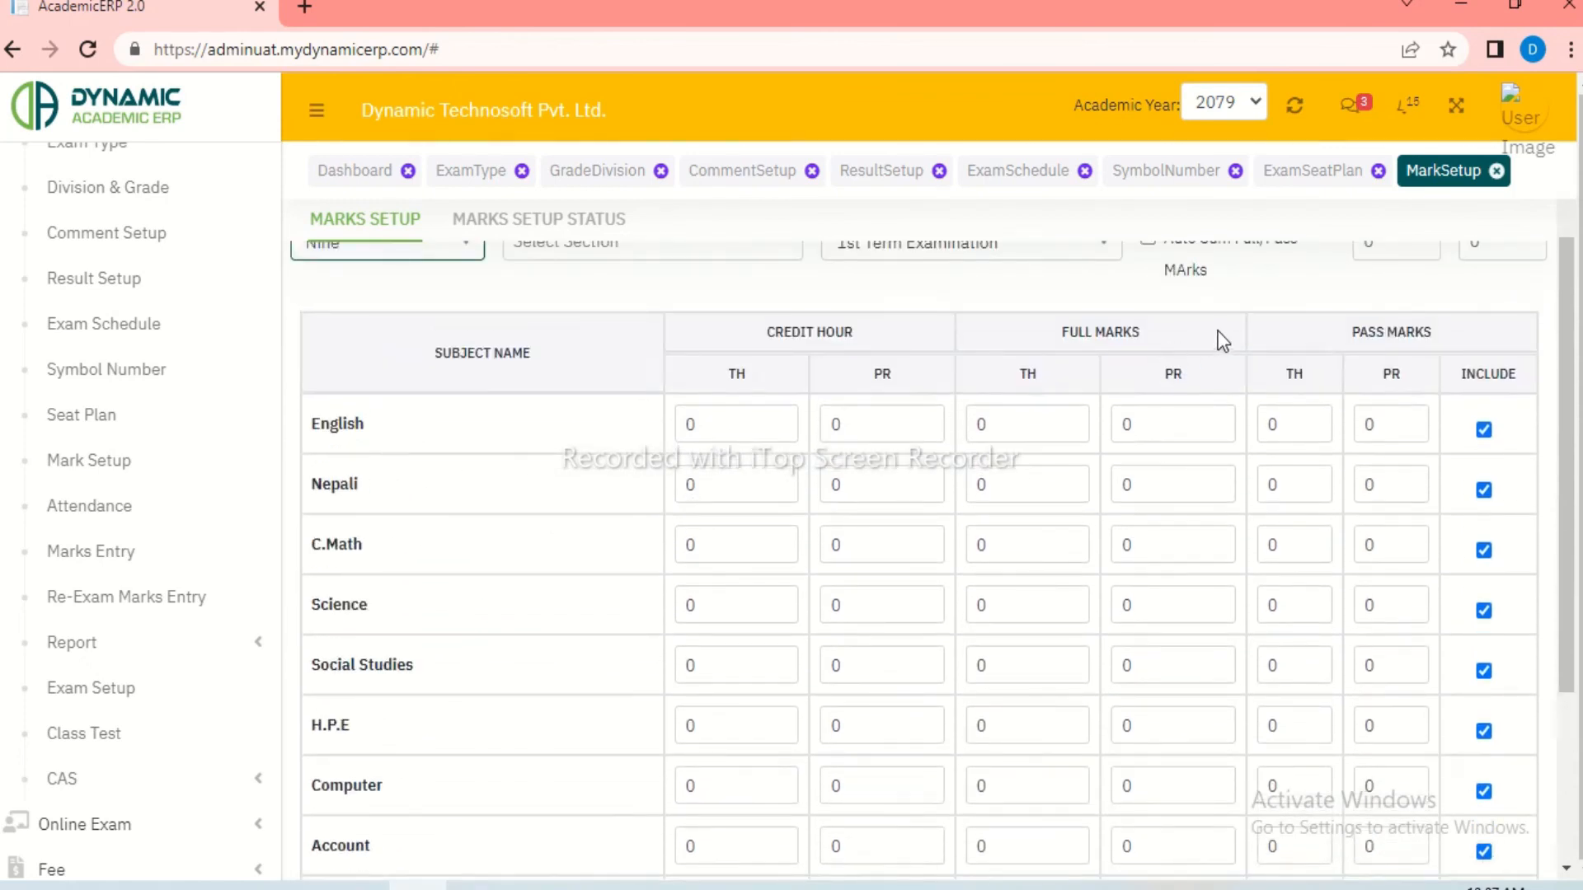
{"action": "scroll", "coordinate": [1218, 330], "scroll_direction": "up", "scroll_amount": 2}
Step: Set class Nine's overall full marks to 800 and pass marks to 360 for the 1st Term Examination
{"action": "left_click", "coordinate": [1406, 365]}
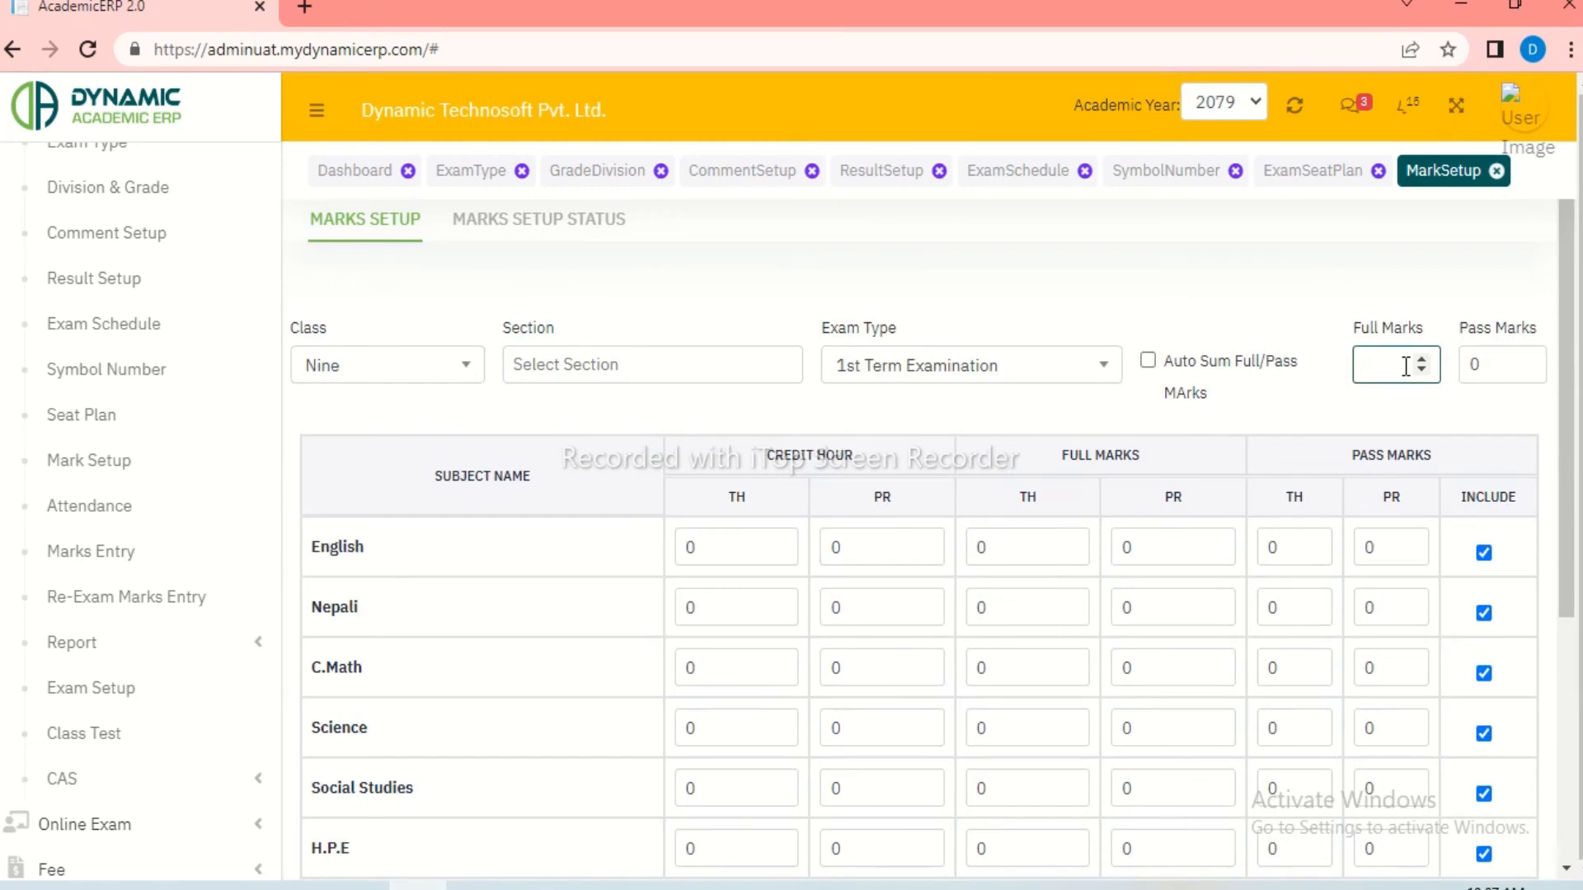
{"action": "key", "text": "Tab"}
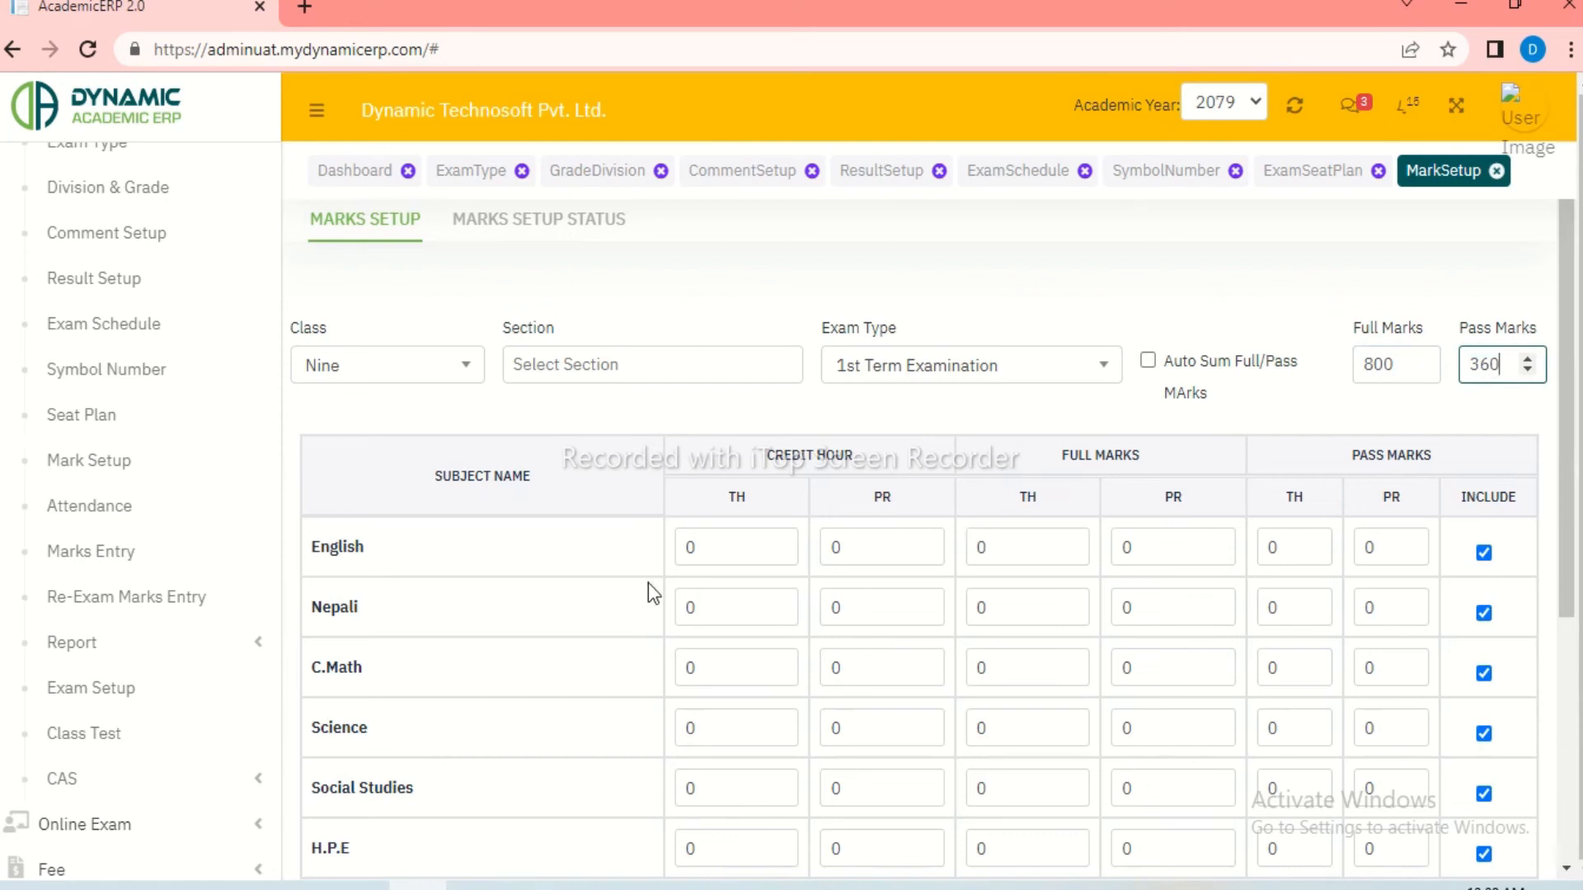
{"action": "scroll", "coordinate": [848, 569], "scroll_direction": "down", "scroll_amount": 5}
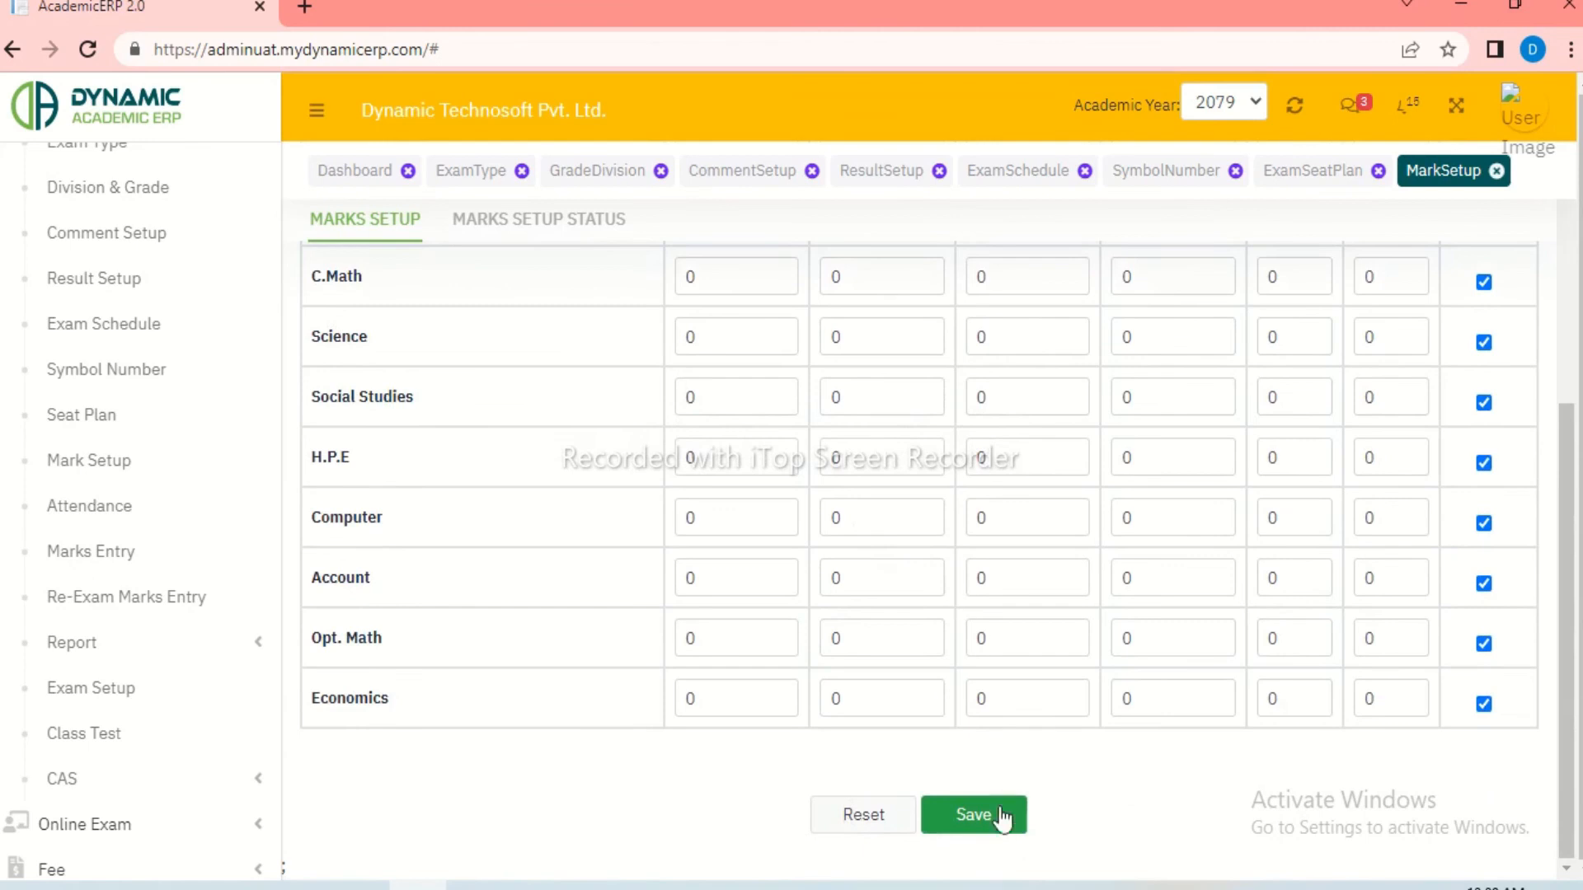
{"action": "scroll", "coordinate": [784, 576], "scroll_direction": "up", "scroll_amount": 5}
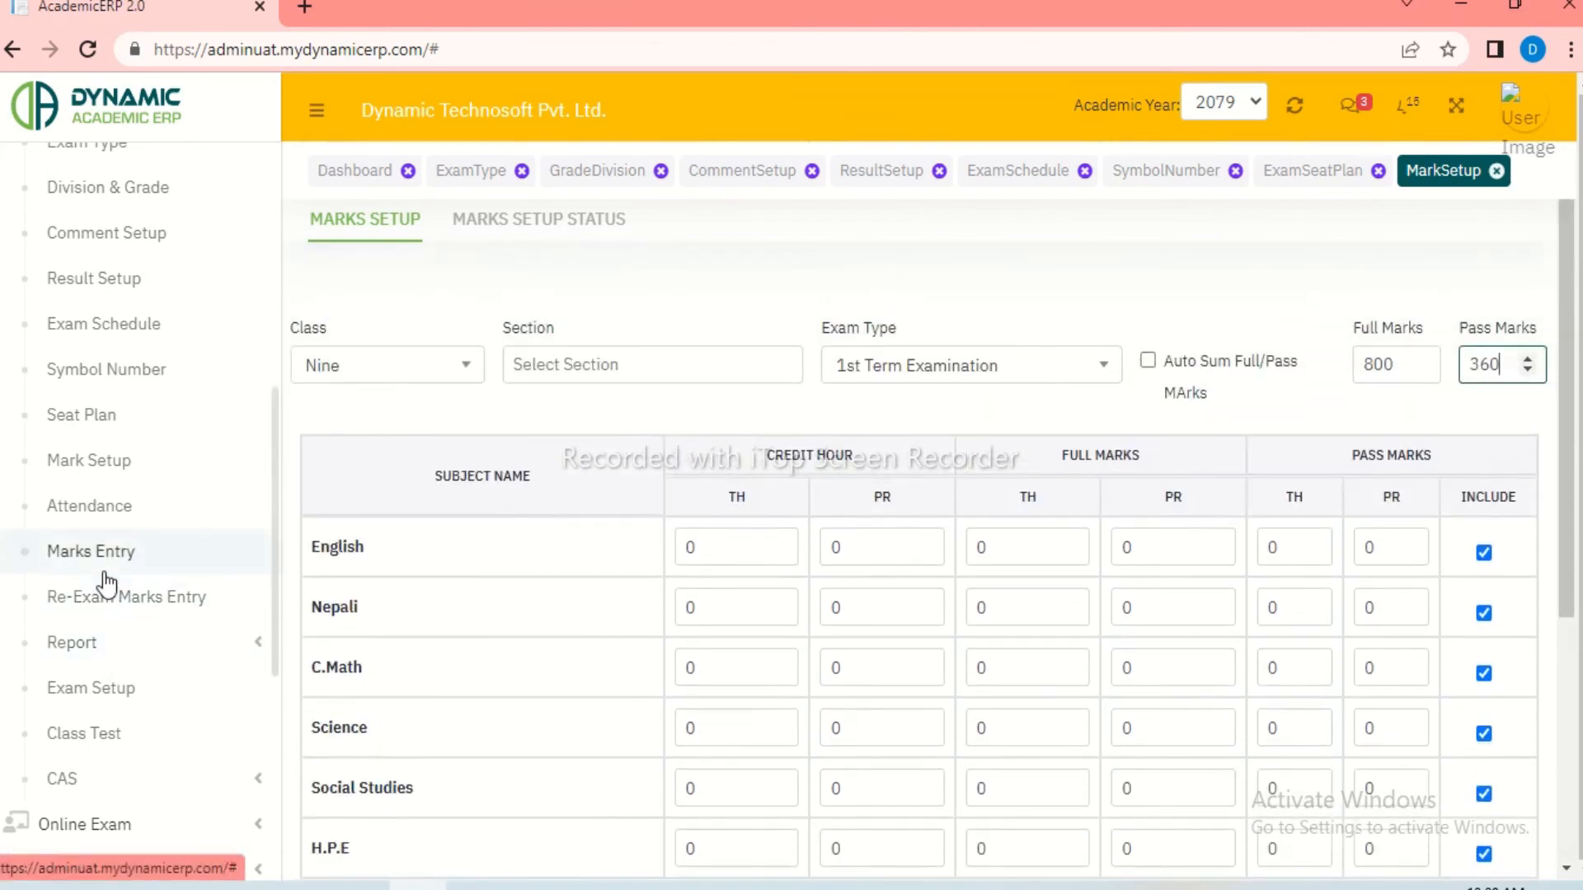
Step: Open the exam attendance page, close the ExamType page, and bring up the bulk attendance form
{"action": "left_click", "coordinate": [131, 506]}
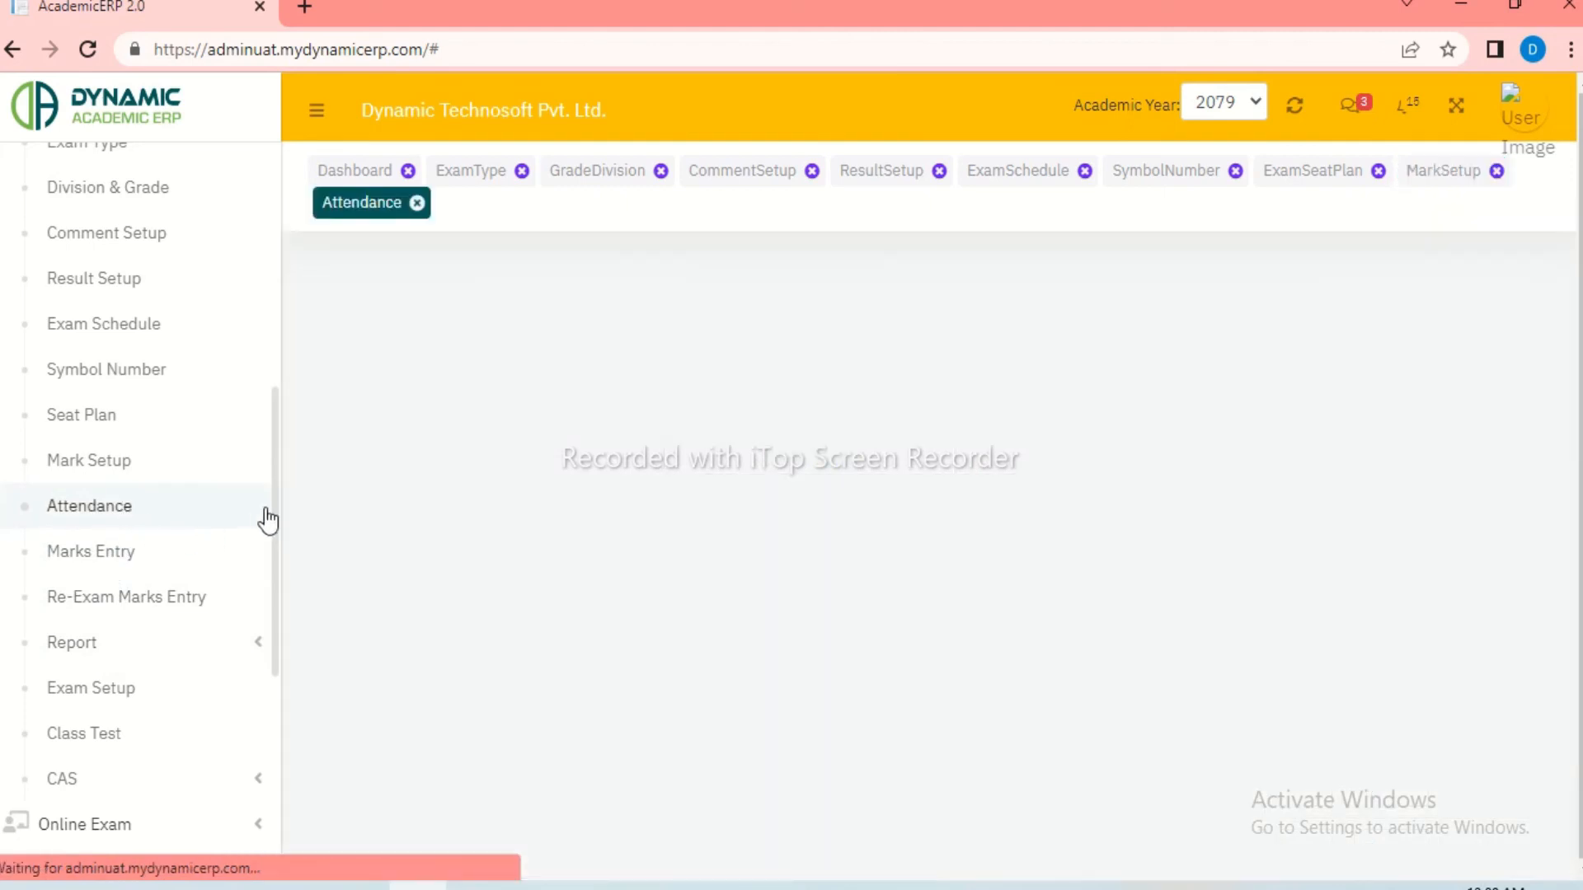
{"action": "left_click", "coordinate": [521, 171]}
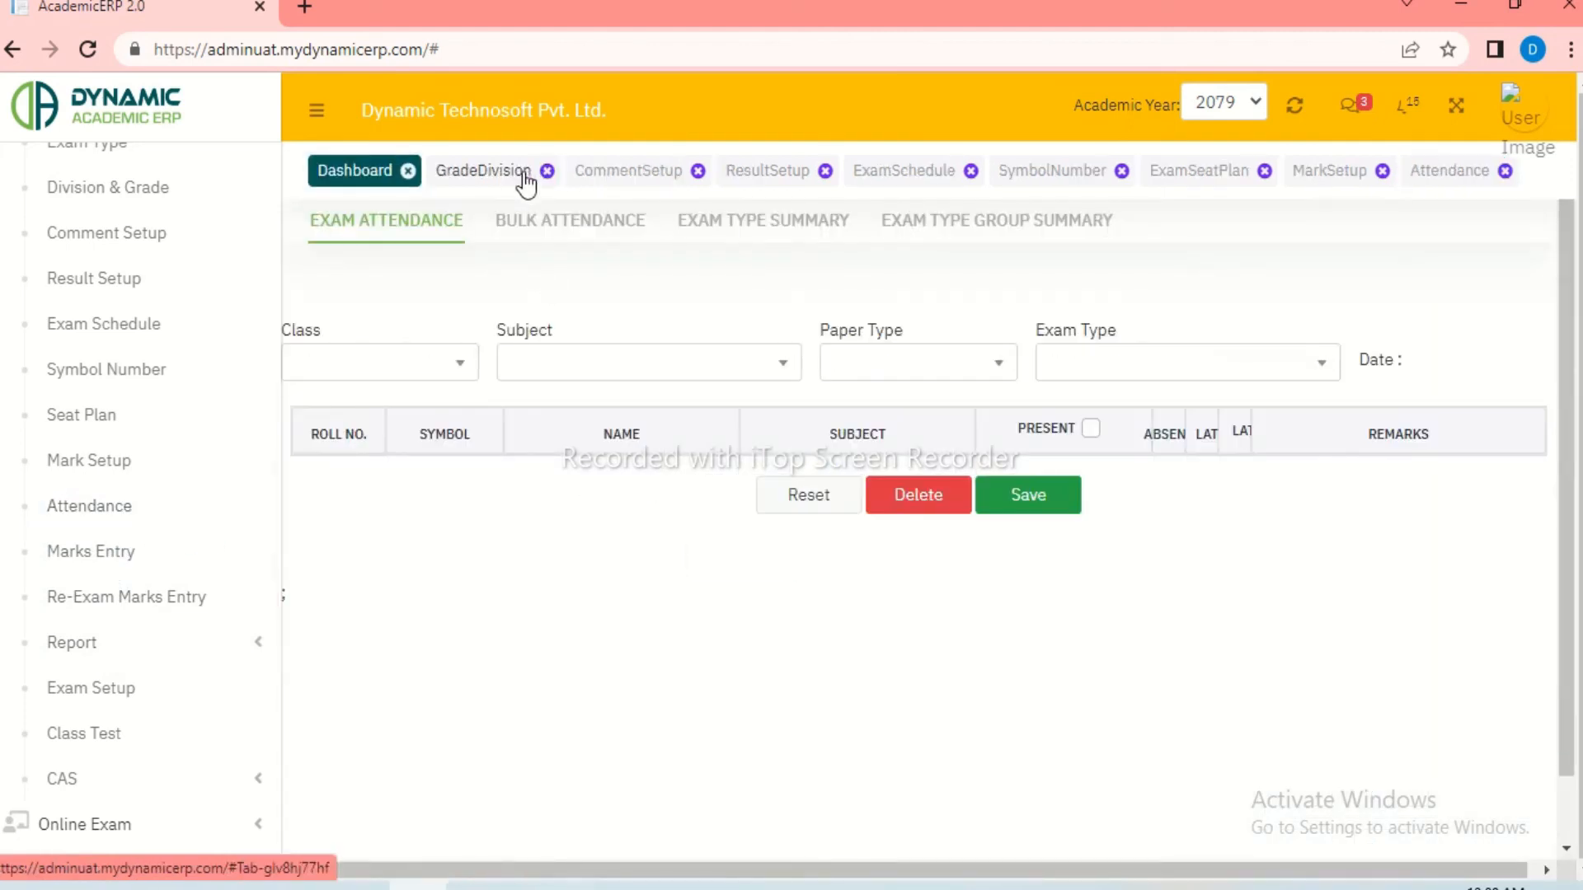
{"action": "left_click", "coordinate": [452, 378]}
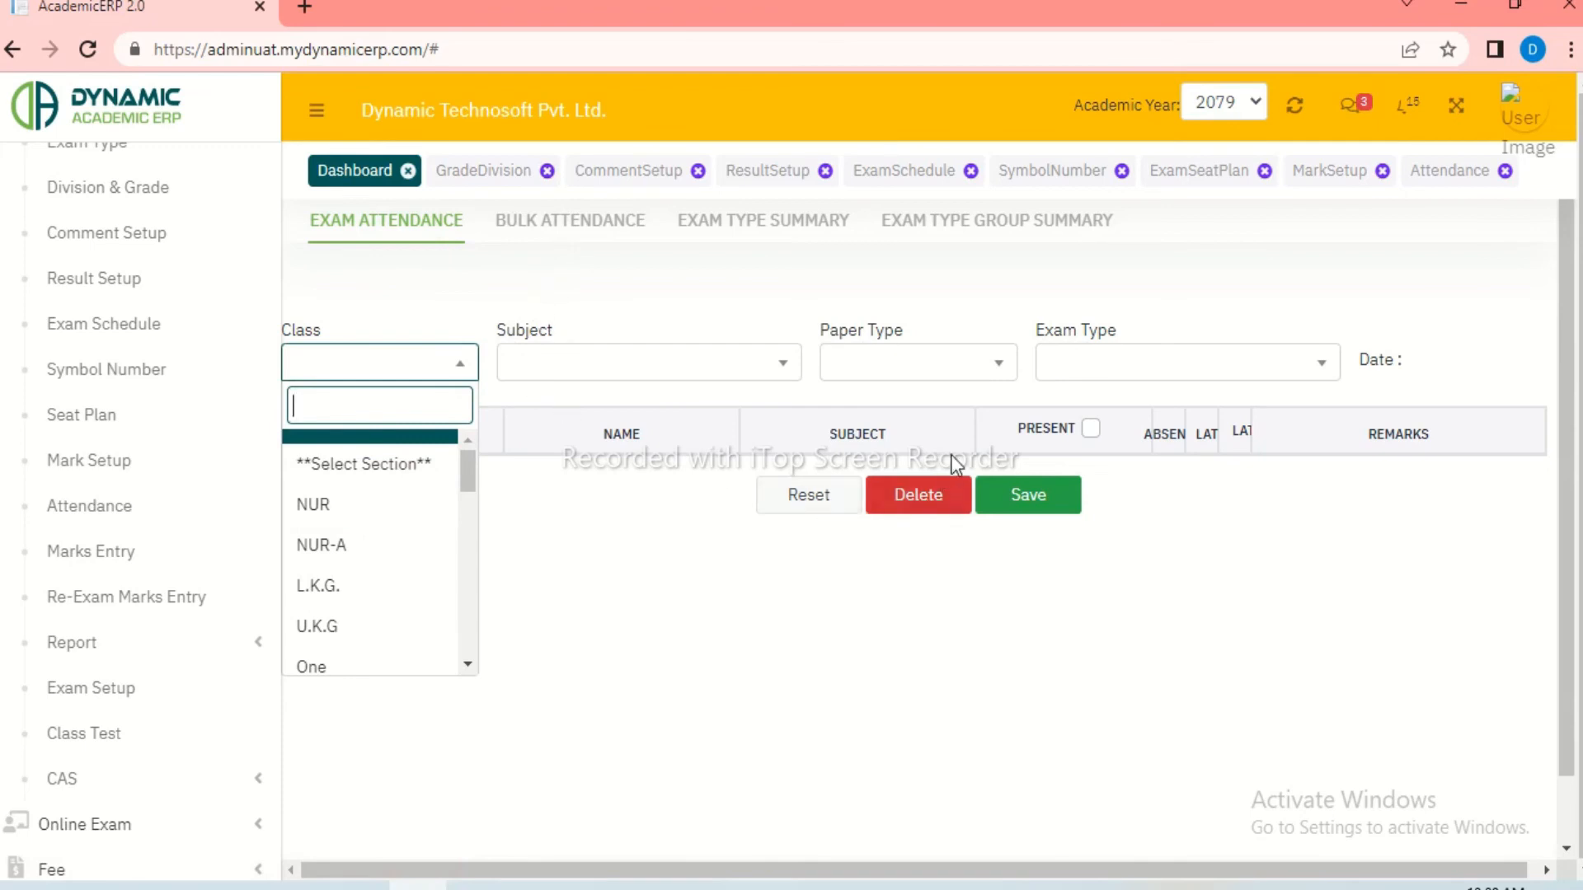
{"action": "left_click", "coordinate": [611, 241]}
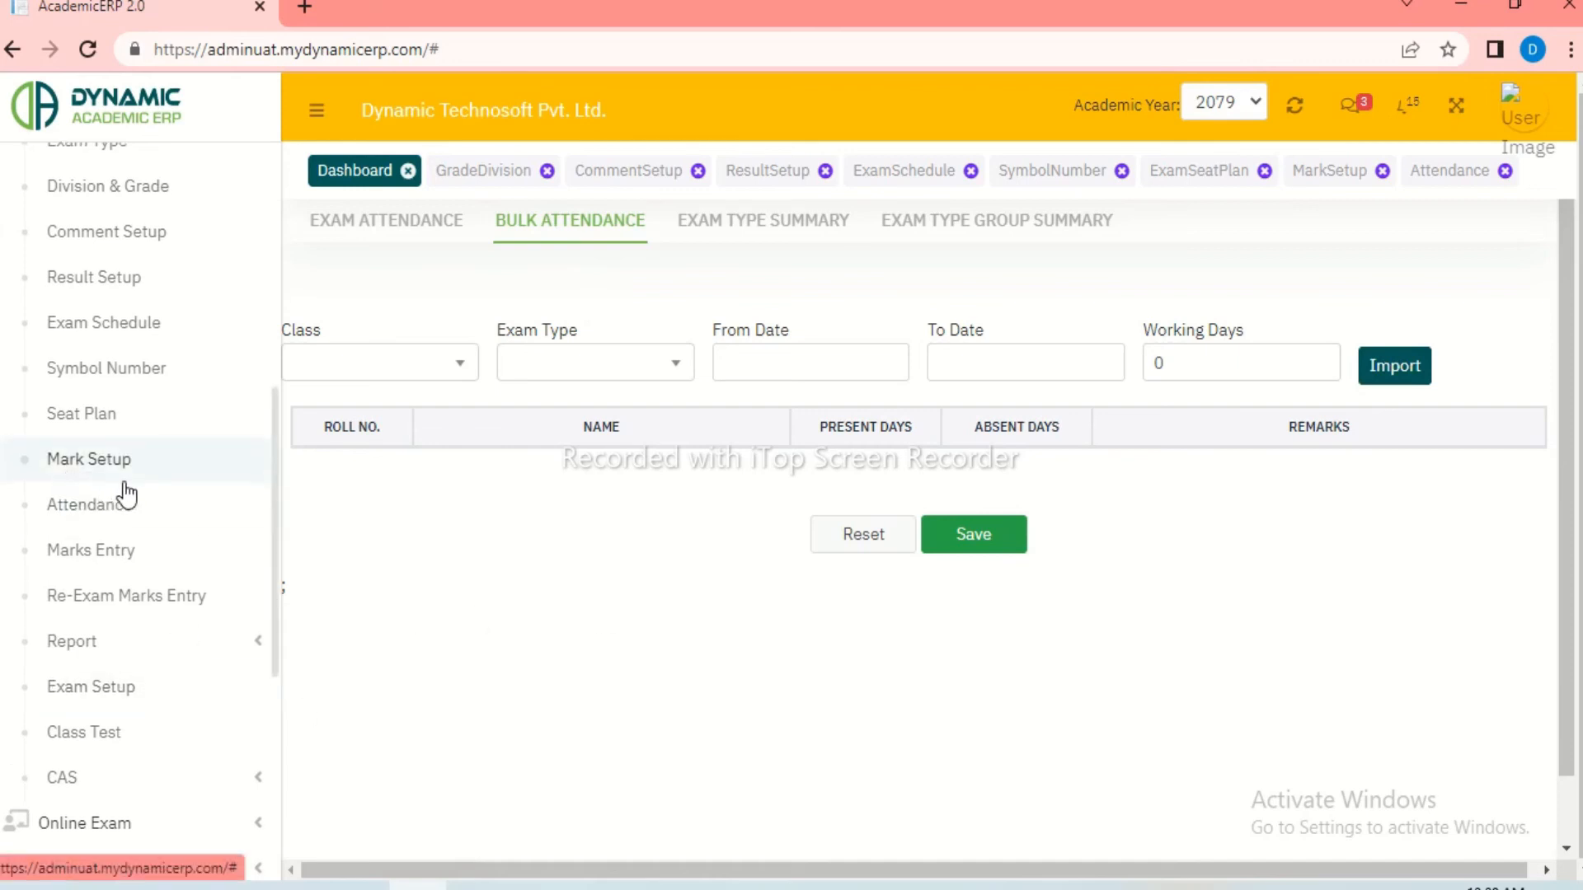
Step: Open the class-wise marks entry page and close the GradeDivision page
{"action": "scroll", "coordinate": [136, 462], "scroll_direction": "down", "scroll_amount": 2}
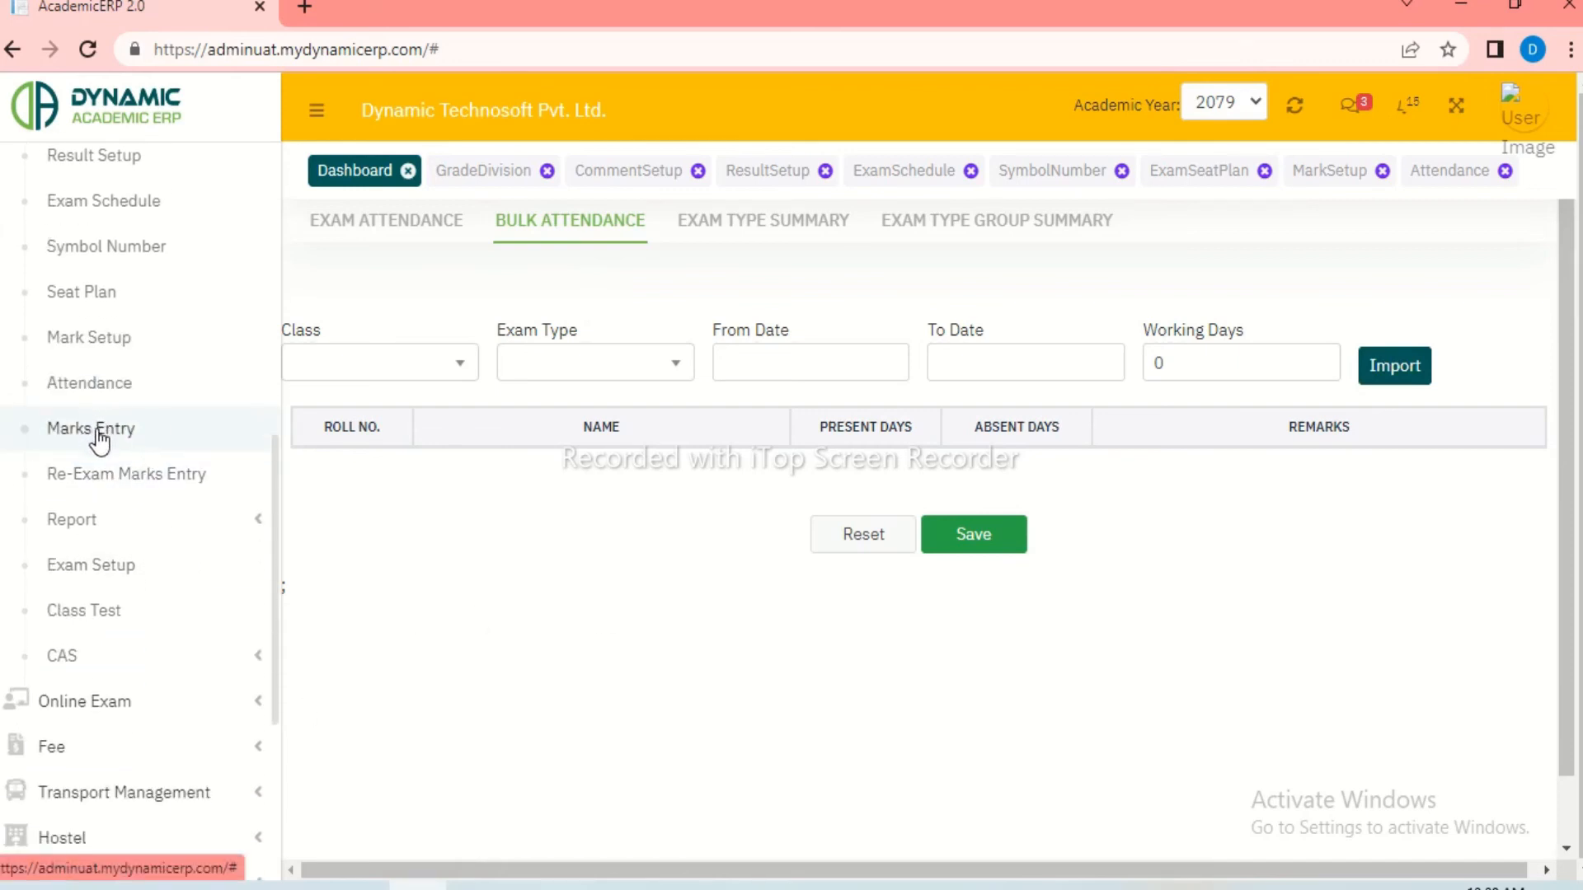
{"action": "left_click", "coordinate": [101, 431]}
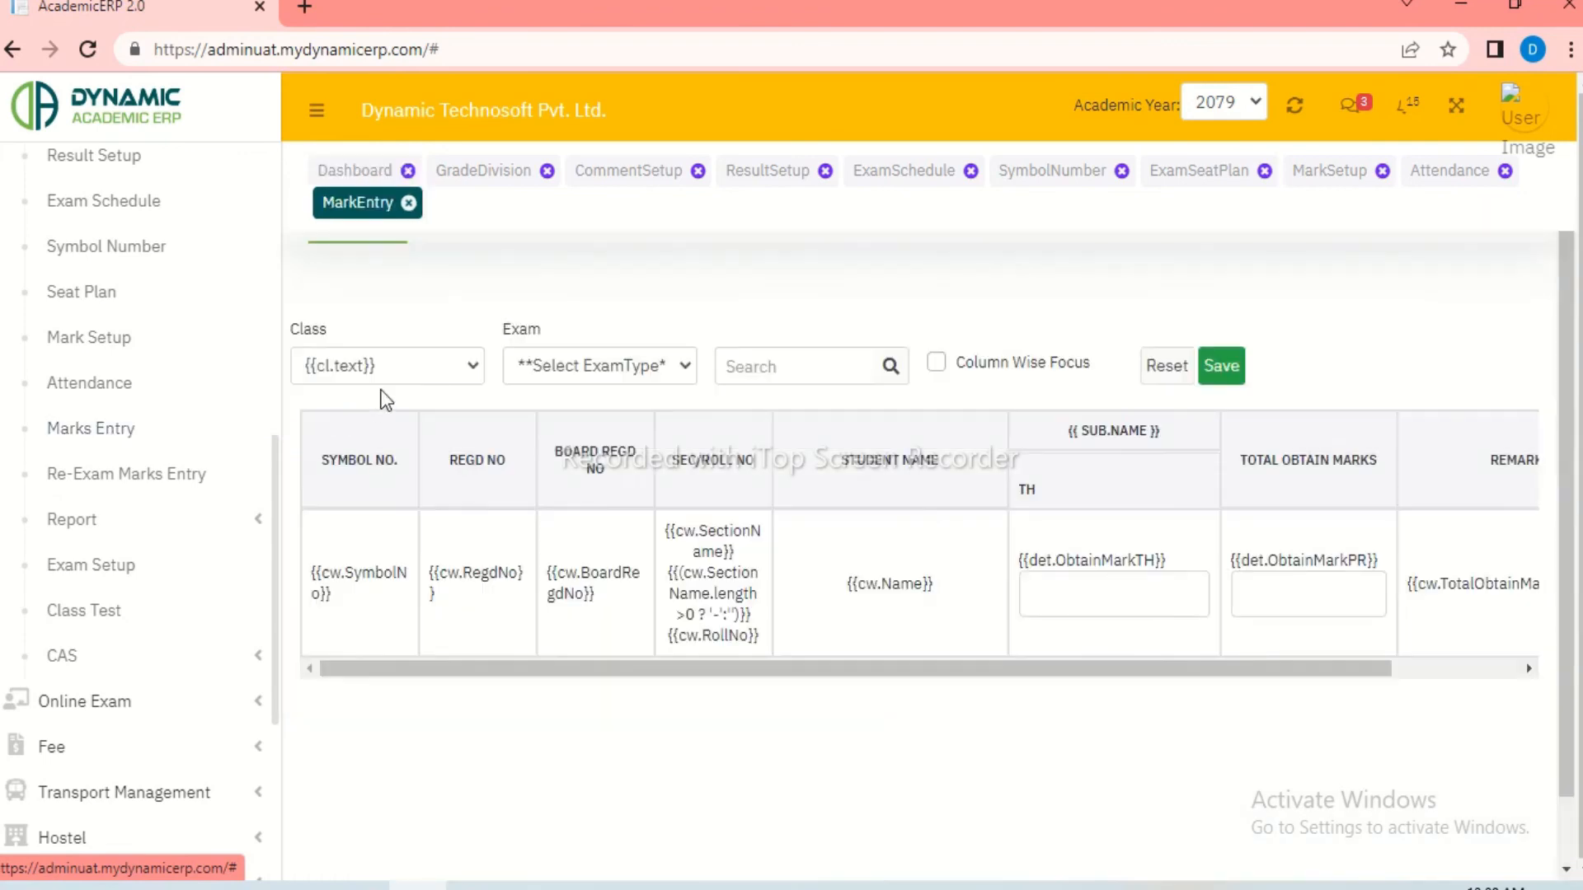
{"action": "left_click", "coordinate": [548, 171]}
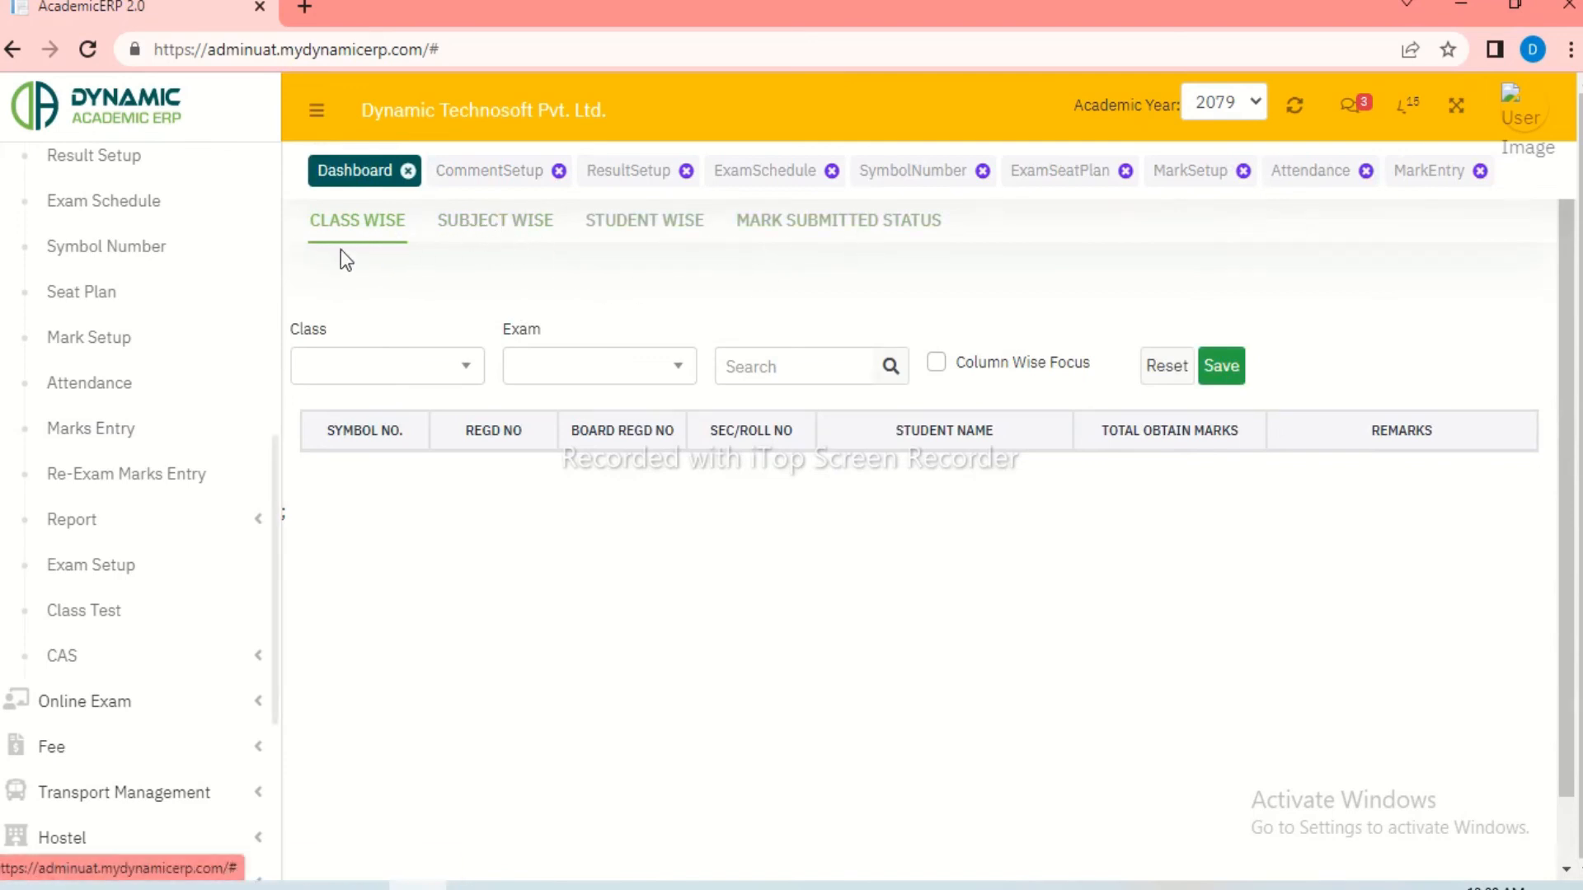
Step: Load the class-wise marks entry sheet for class NUR-A and the 1st Term Examination
{"action": "left_click", "coordinate": [446, 368]}
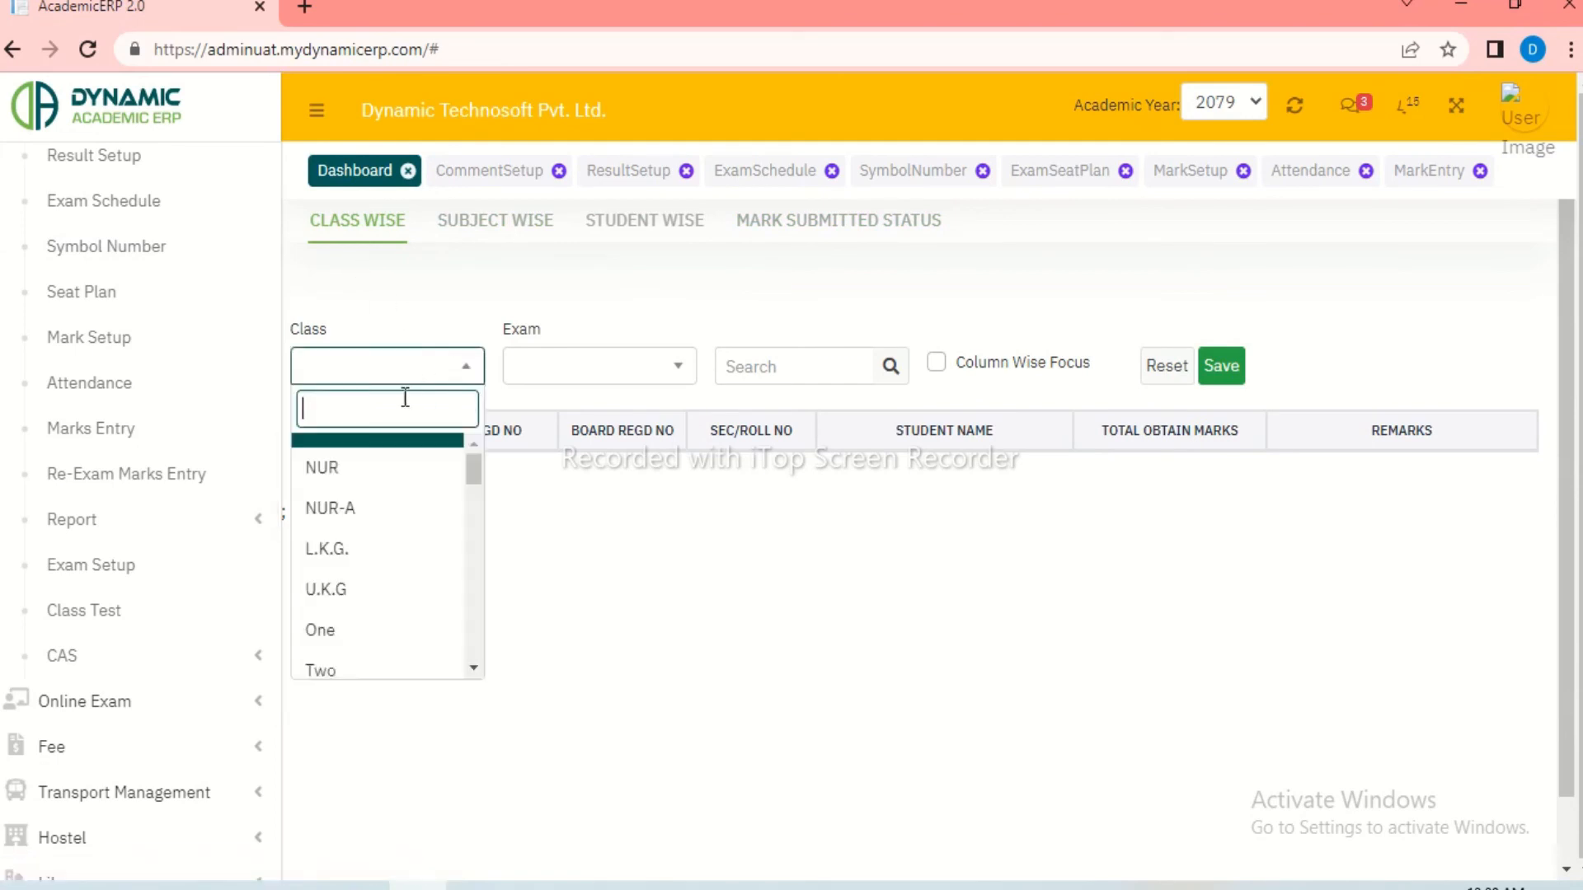
{"action": "left_click", "coordinate": [346, 516]}
{"action": "left_click", "coordinate": [629, 369]}
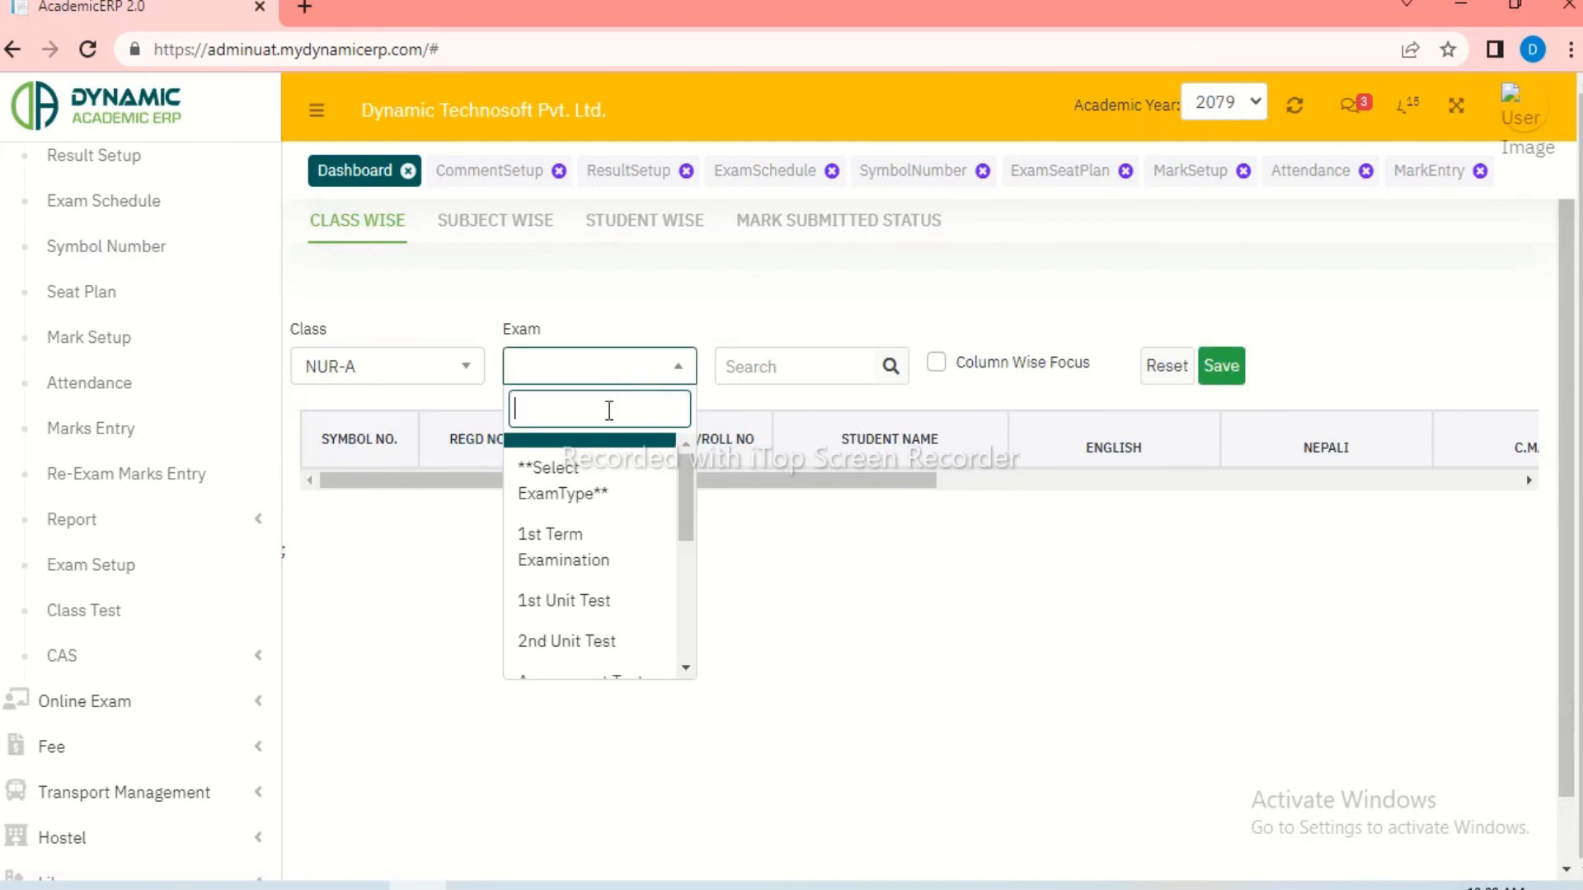
{"action": "left_click", "coordinate": [593, 544]}
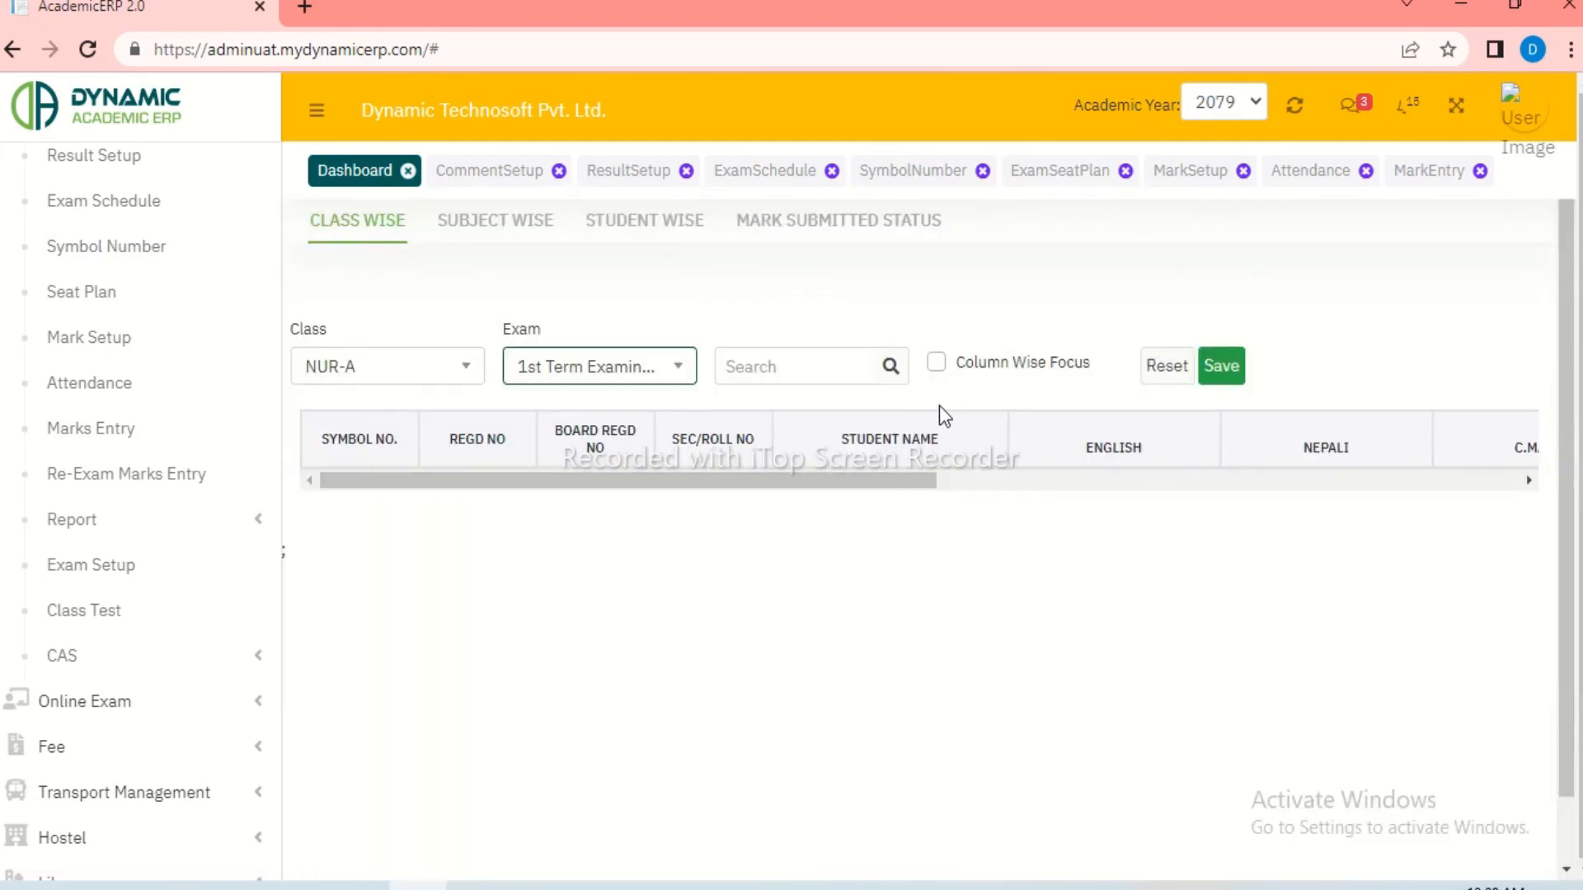
Step: Examine the first student's English and Nepali mark fields and the remaining student rows of NUR-A
{"action": "left_click", "coordinate": [1146, 502]}
{"action": "left_click", "coordinate": [1367, 504]}
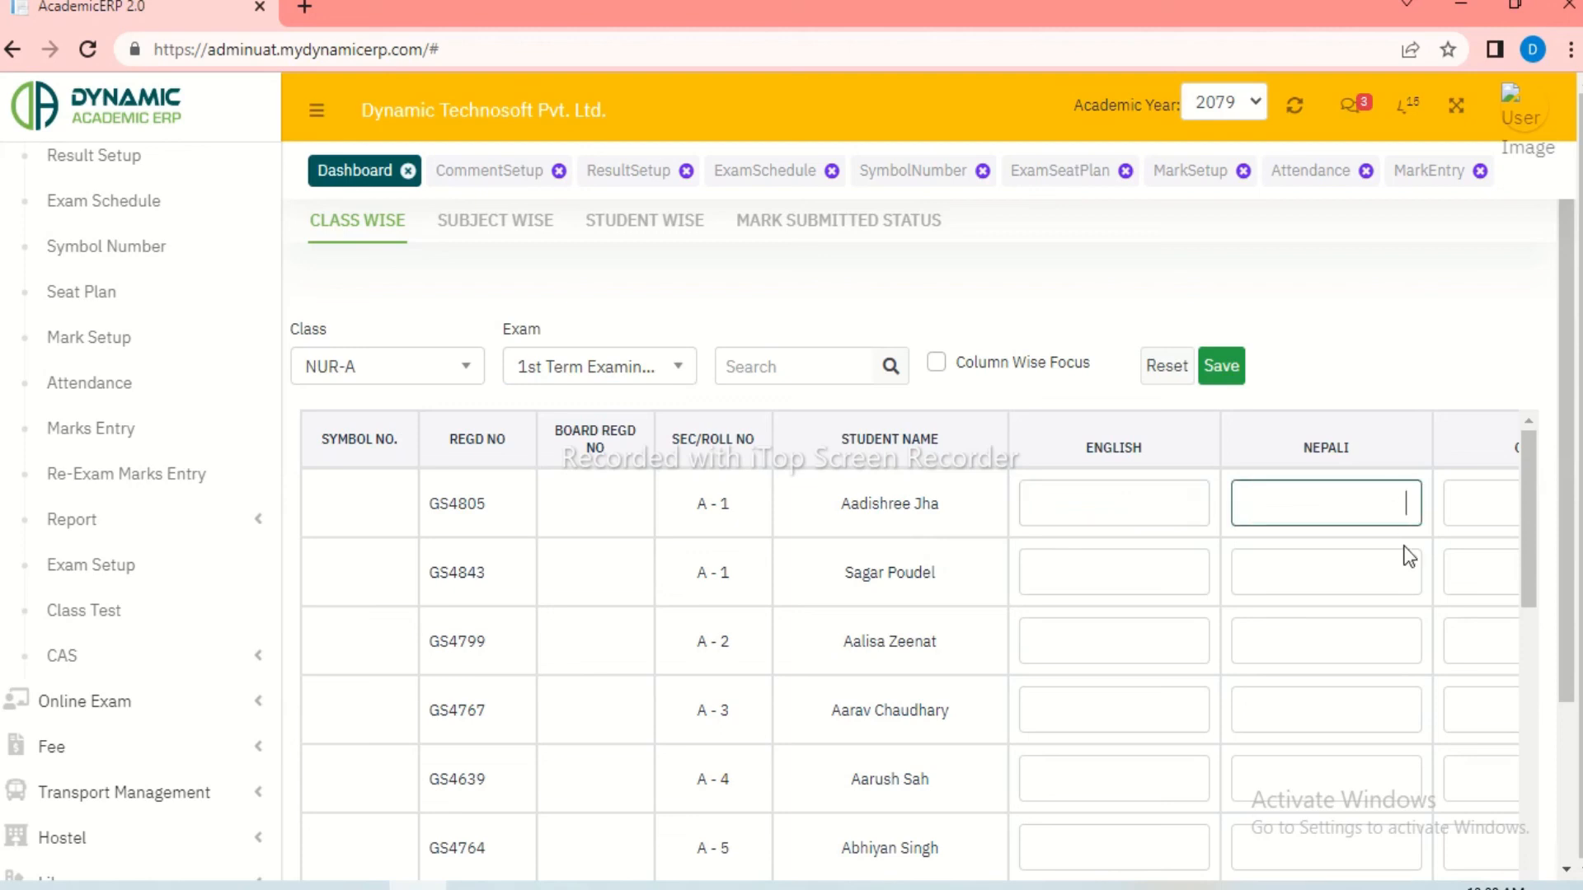
{"action": "scroll", "coordinate": [1127, 700], "scroll_direction": "down", "scroll_amount": 9}
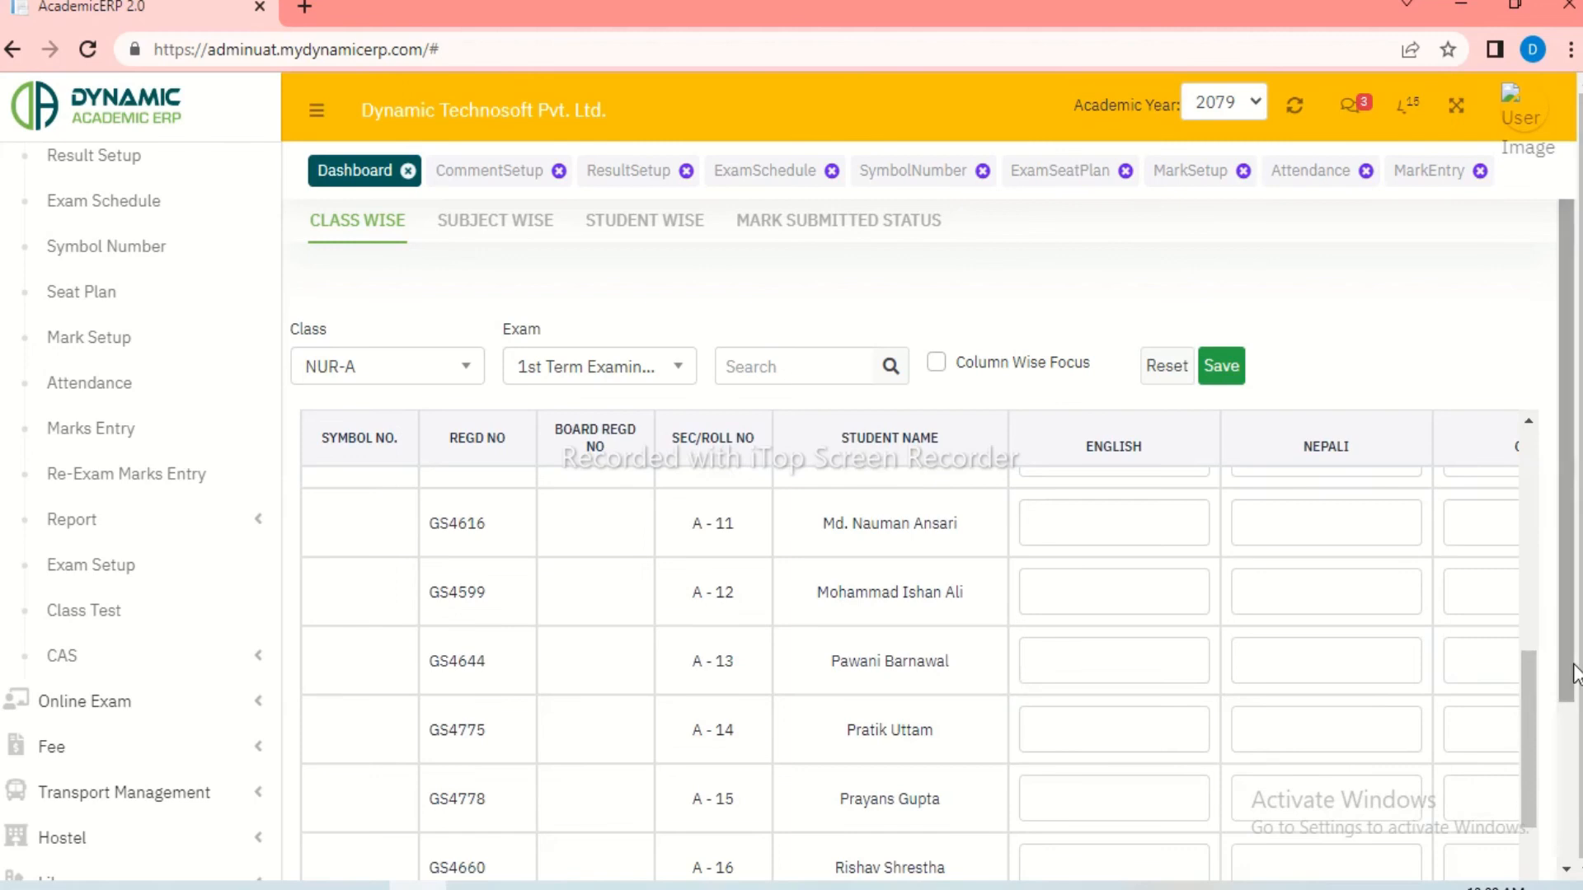
Step: Examine the remaining student rows and the last columns of the class-wise sheet, through Rhymes, Extra Activities and Total Obtain Marks
{"action": "scroll", "coordinate": [1557, 695], "scroll_direction": "down", "scroll_amount": 2}
{"action": "left_click_drag", "start_coordinate": [679, 863], "coordinate": [1149, 793]}
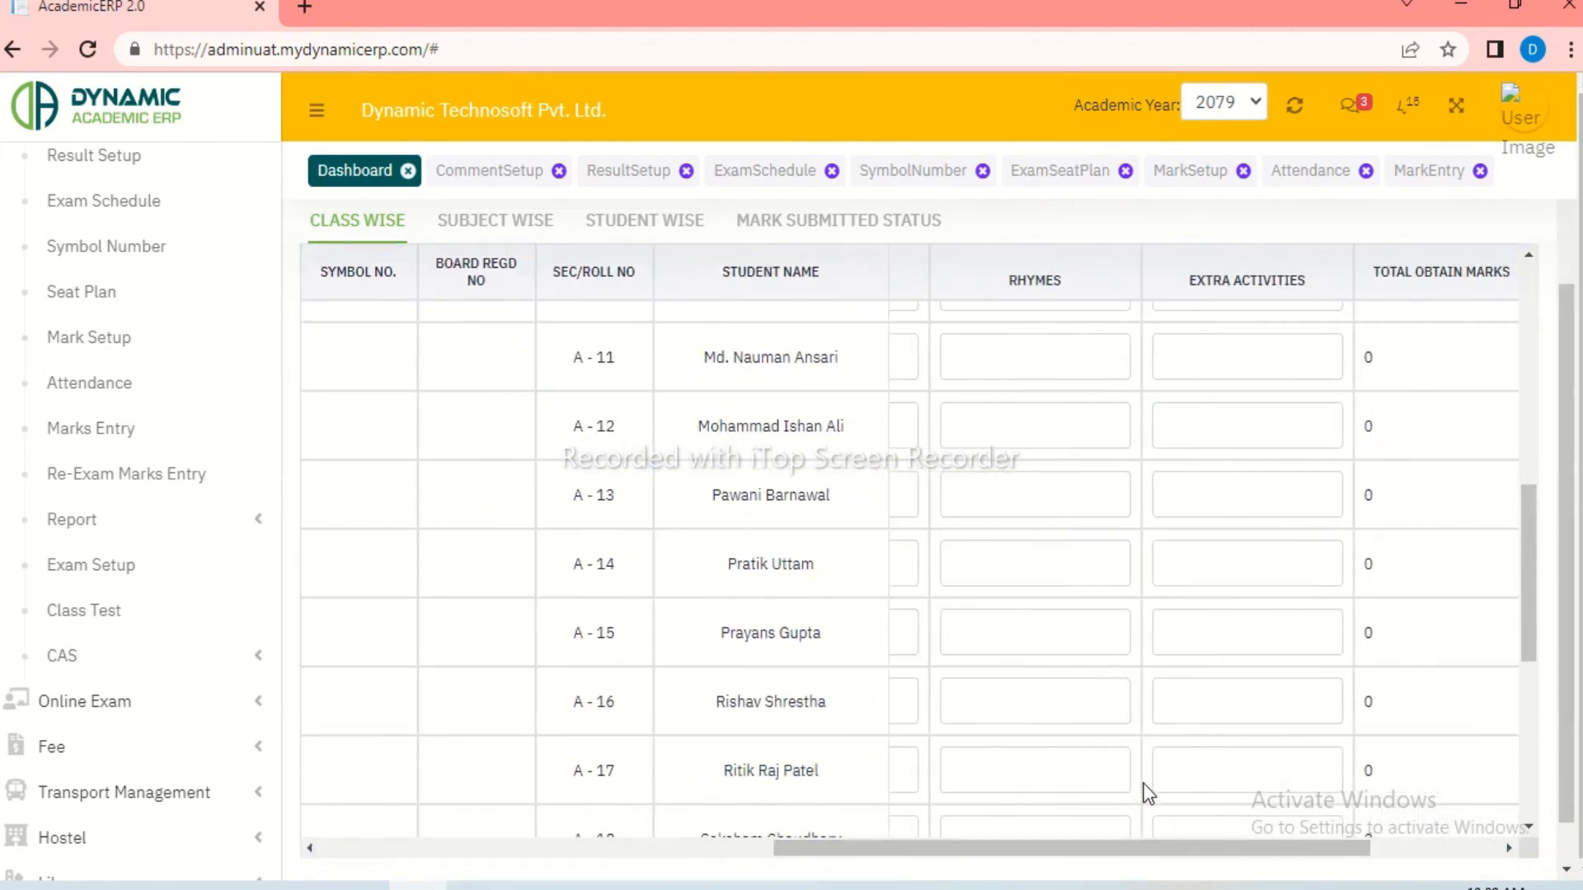
{"action": "scroll", "coordinate": [389, 636], "scroll_direction": "up", "scroll_amount": 11}
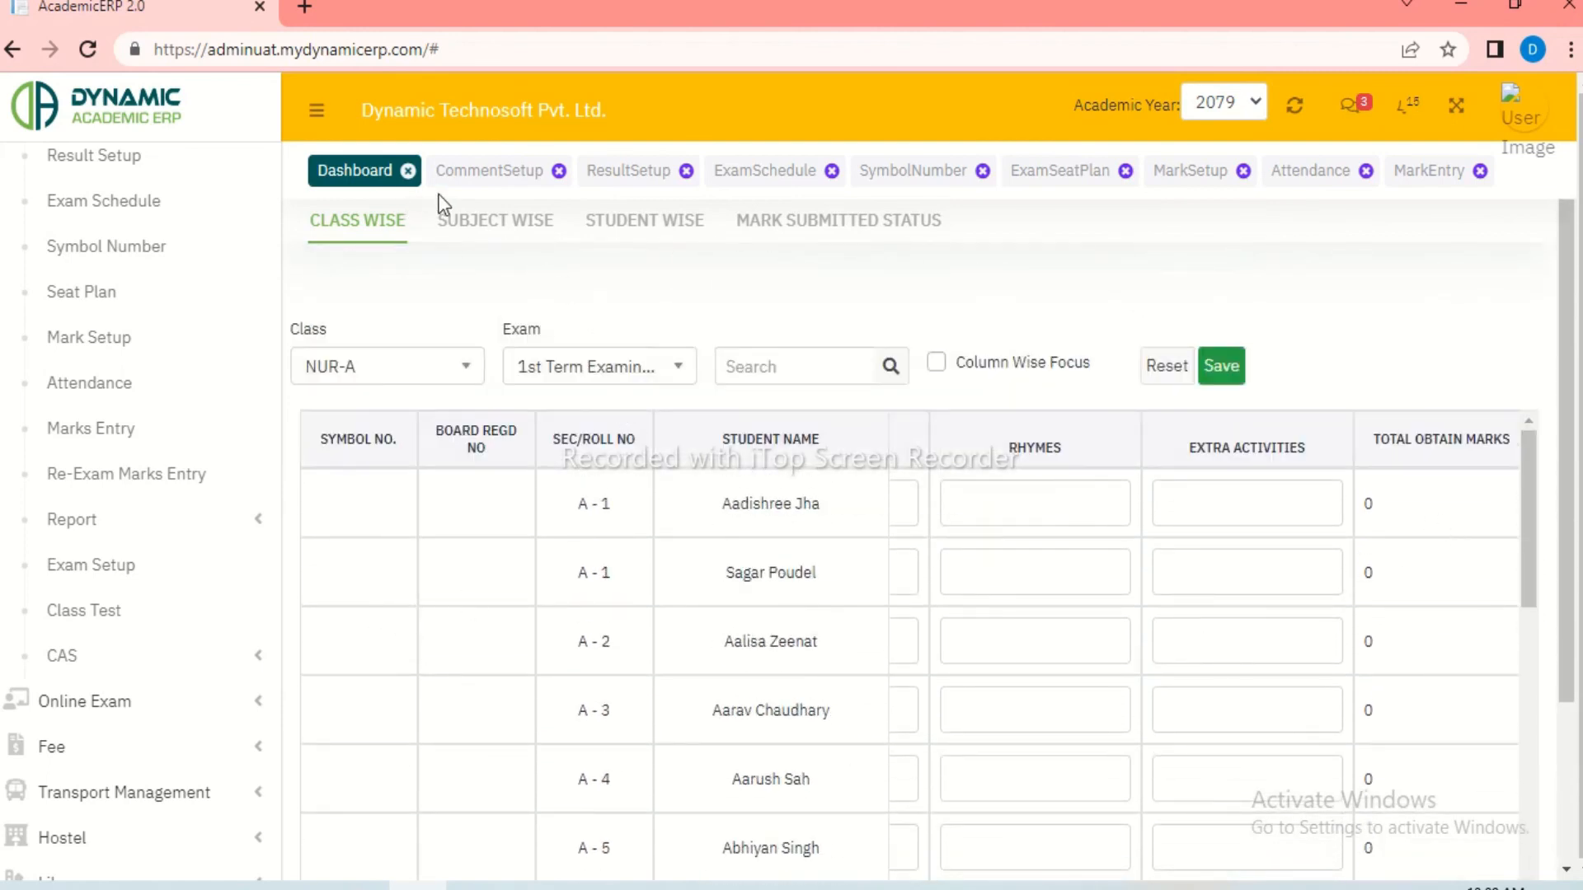
Step: Load the subject-wise marks entry sheet for class NUR-A, the 1st Term Examination and the subject Nepali
{"action": "left_click", "coordinate": [511, 221]}
{"action": "left_click", "coordinate": [412, 369]}
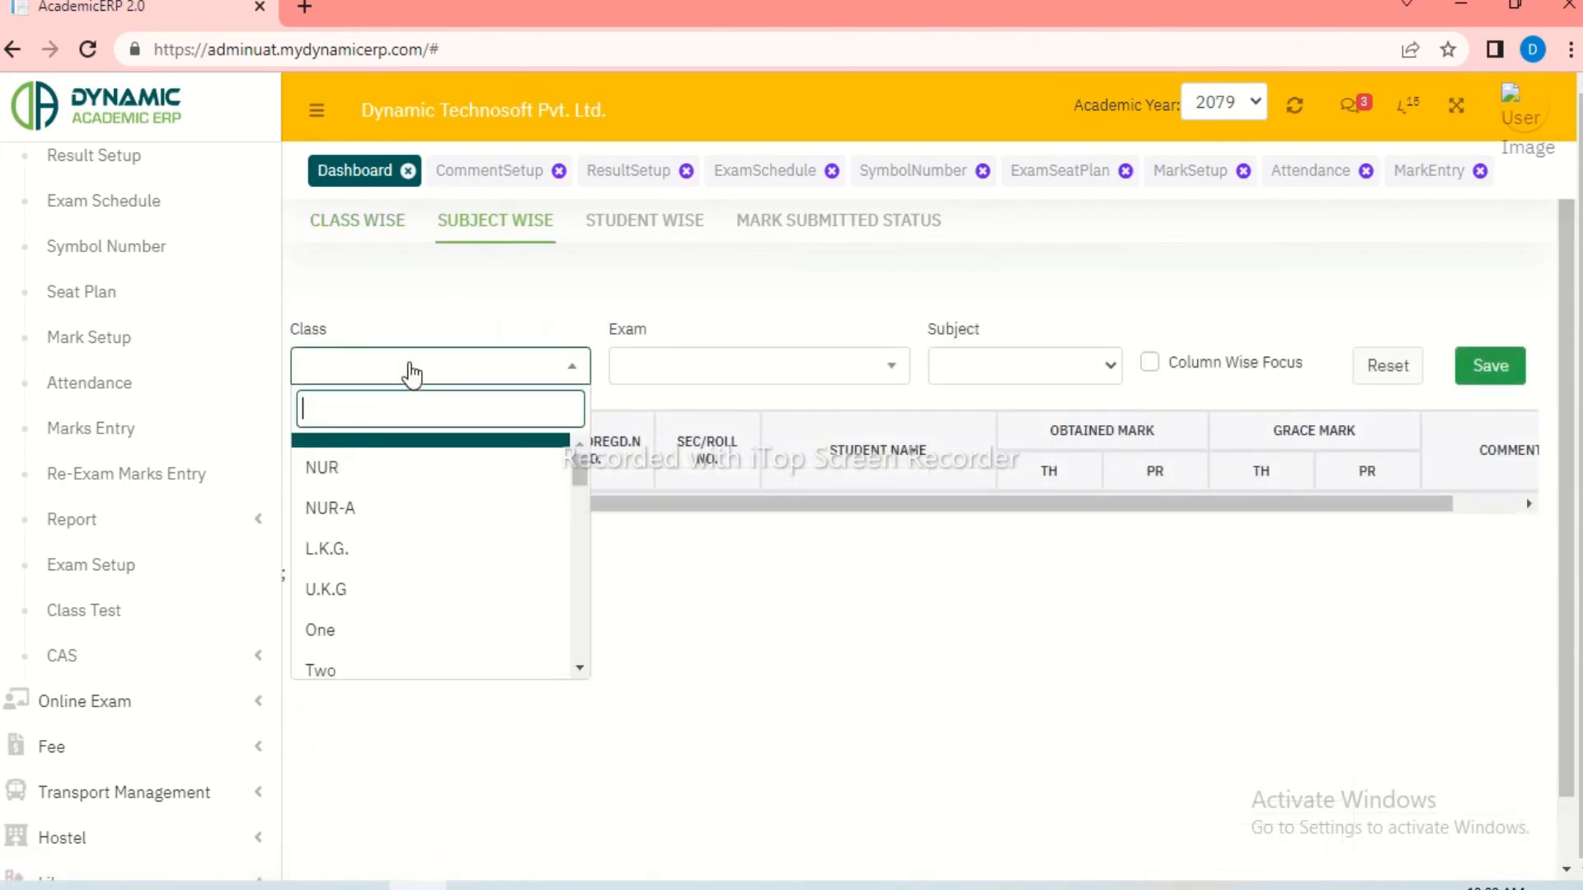
{"action": "left_click", "coordinate": [363, 506]}
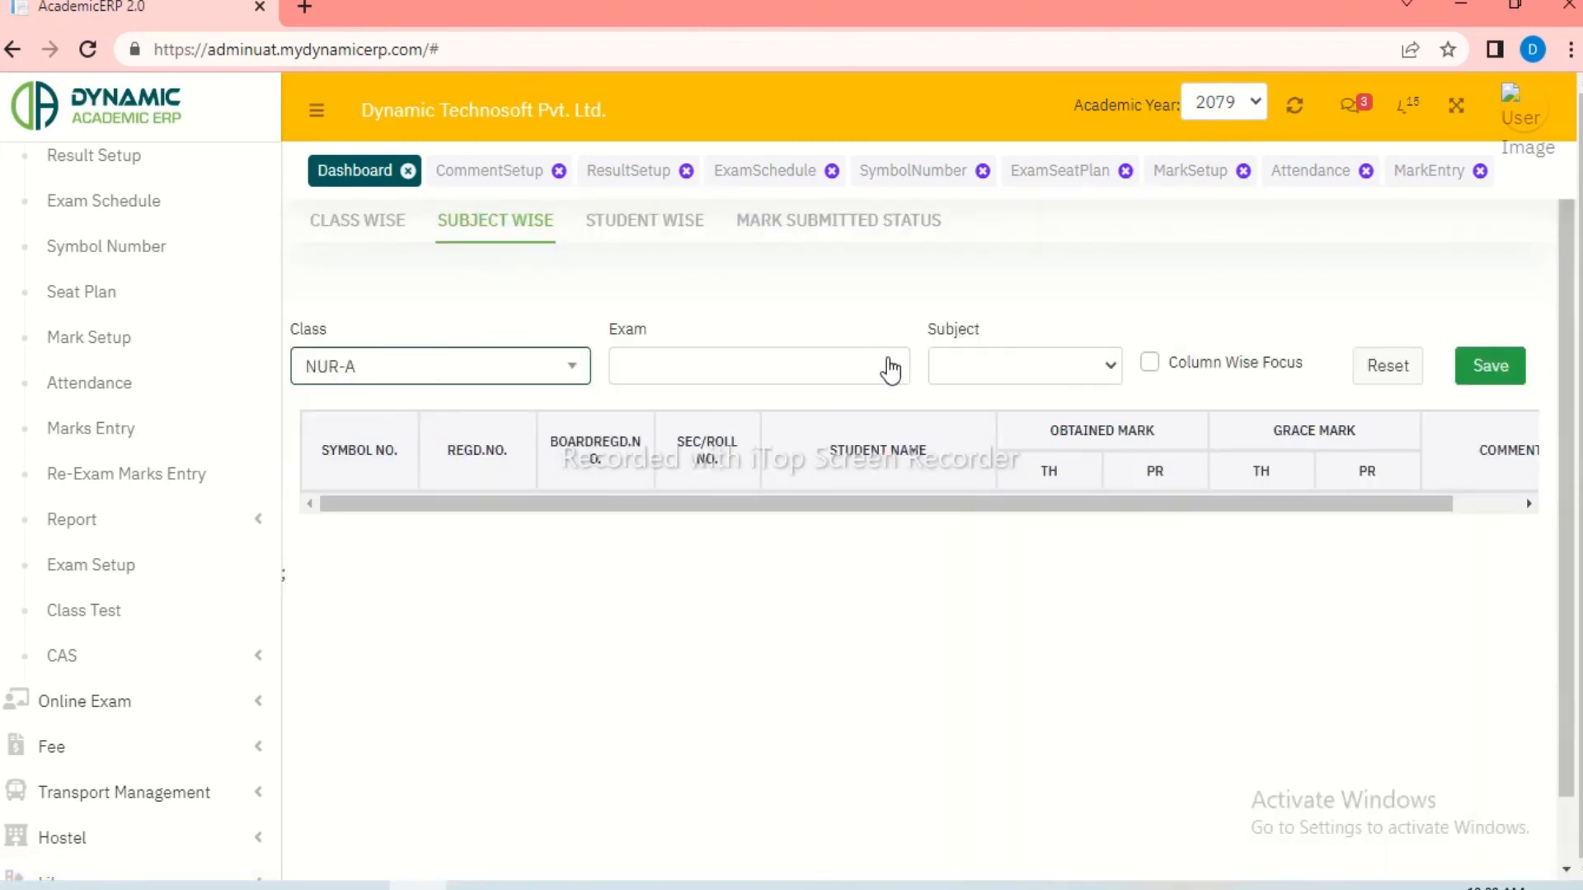
{"action": "left_click", "coordinate": [890, 370]}
{"action": "left_click", "coordinate": [753, 508]}
{"action": "left_click", "coordinate": [975, 375]}
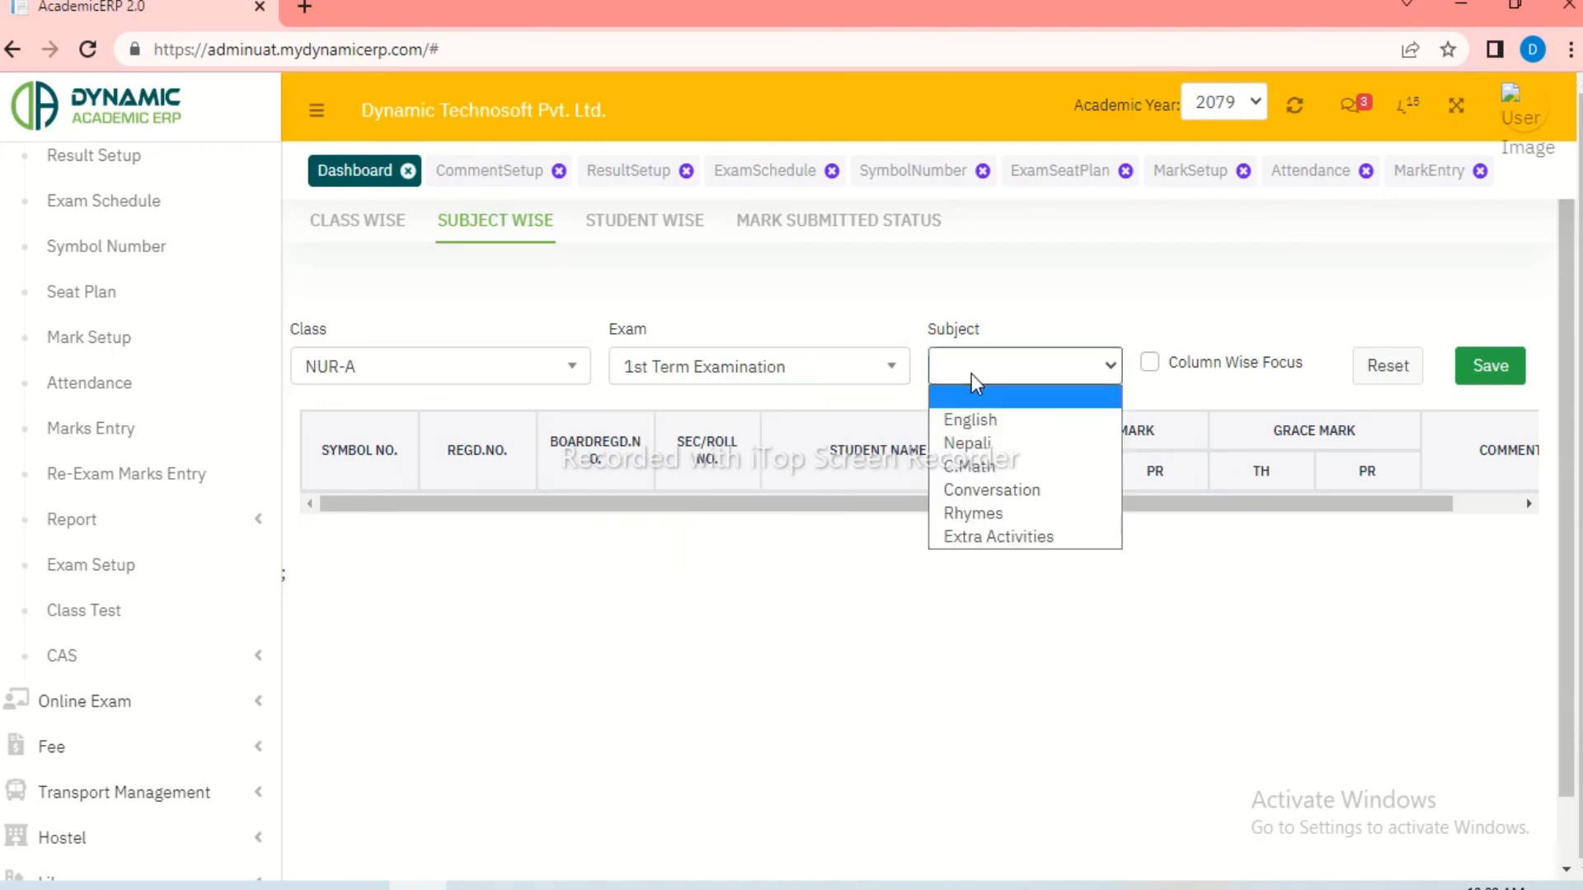
{"action": "left_click", "coordinate": [970, 444]}
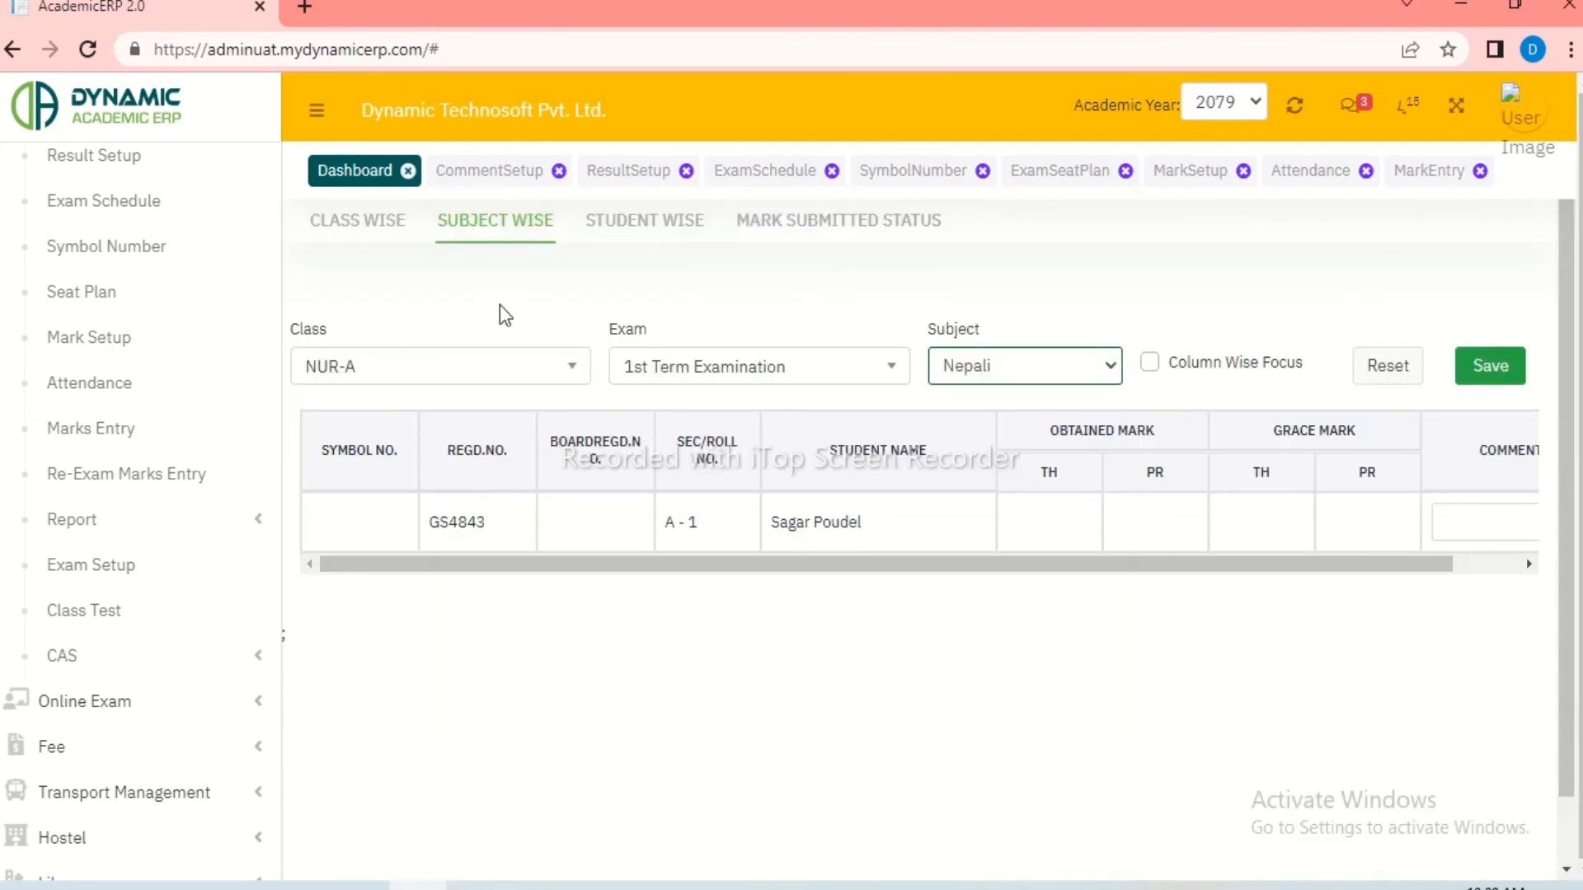
Step: Load the student-wise marks entry form for the listed student of NUR-A in the 1st Term Examination and review its fields
{"action": "left_click", "coordinate": [646, 224]}
{"action": "left_click", "coordinate": [485, 369]}
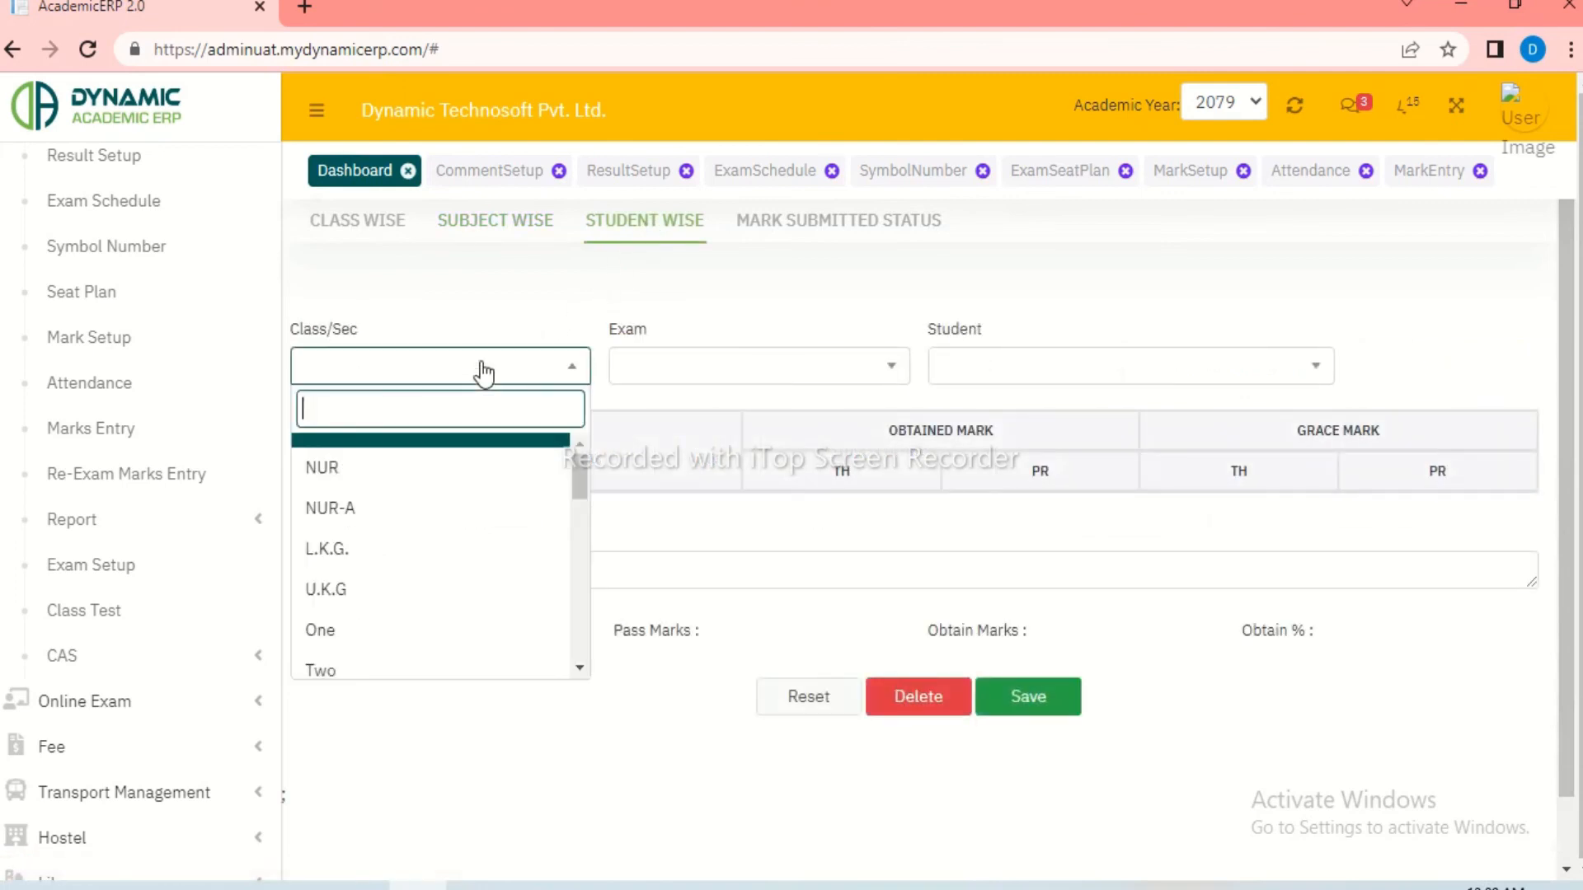
{"action": "left_click", "coordinate": [427, 506]}
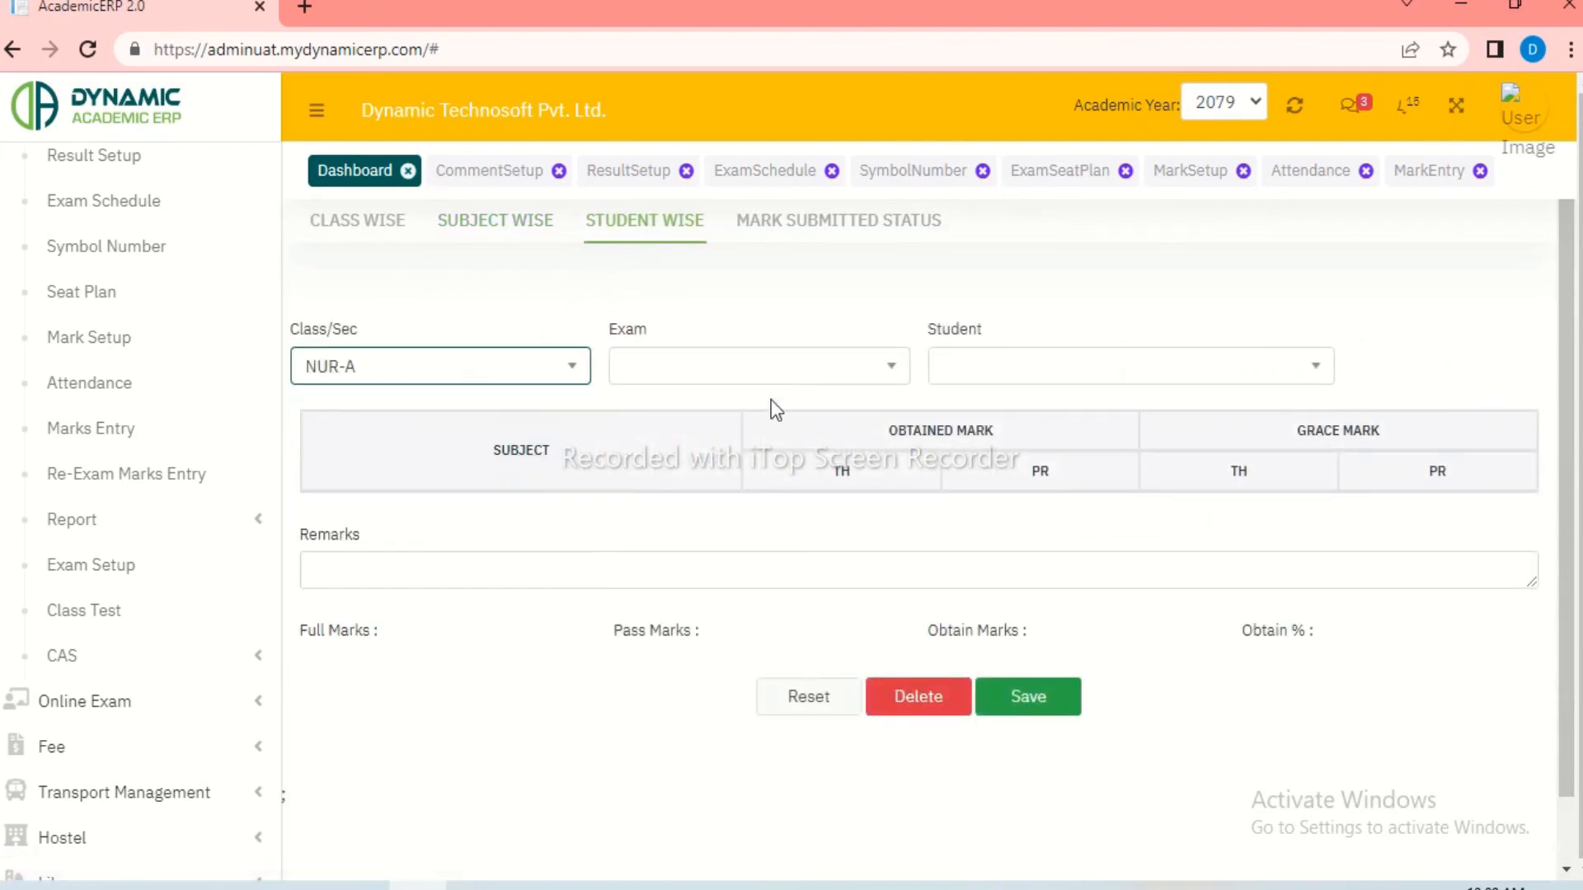
{"action": "left_click", "coordinate": [813, 378]}
{"action": "left_click", "coordinate": [770, 523]}
{"action": "left_click", "coordinate": [1019, 375]}
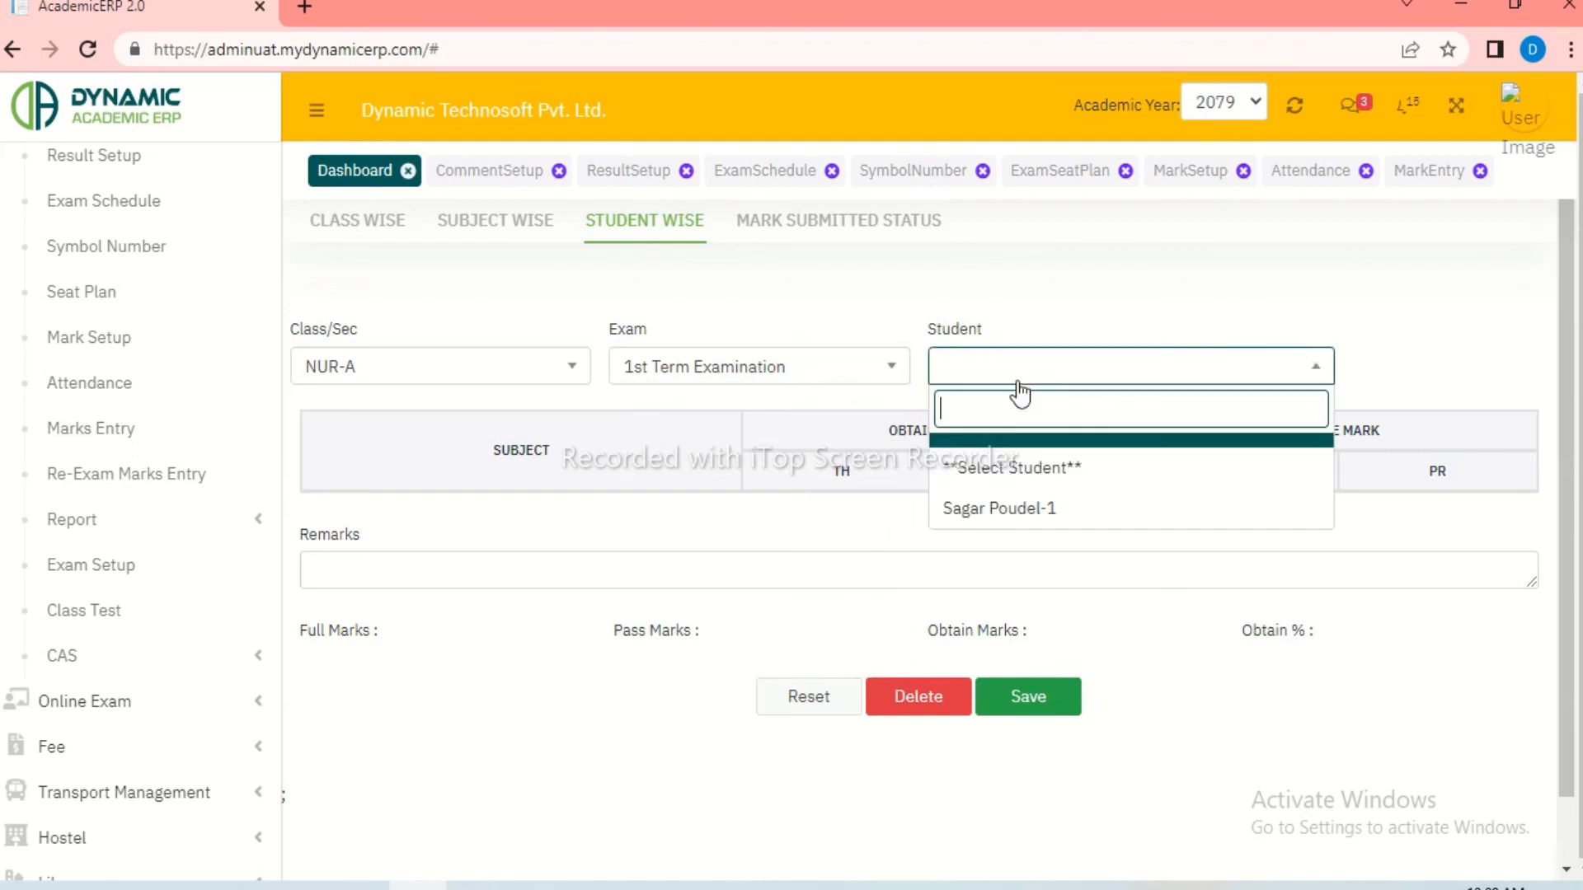
{"action": "left_click", "coordinate": [1010, 506]}
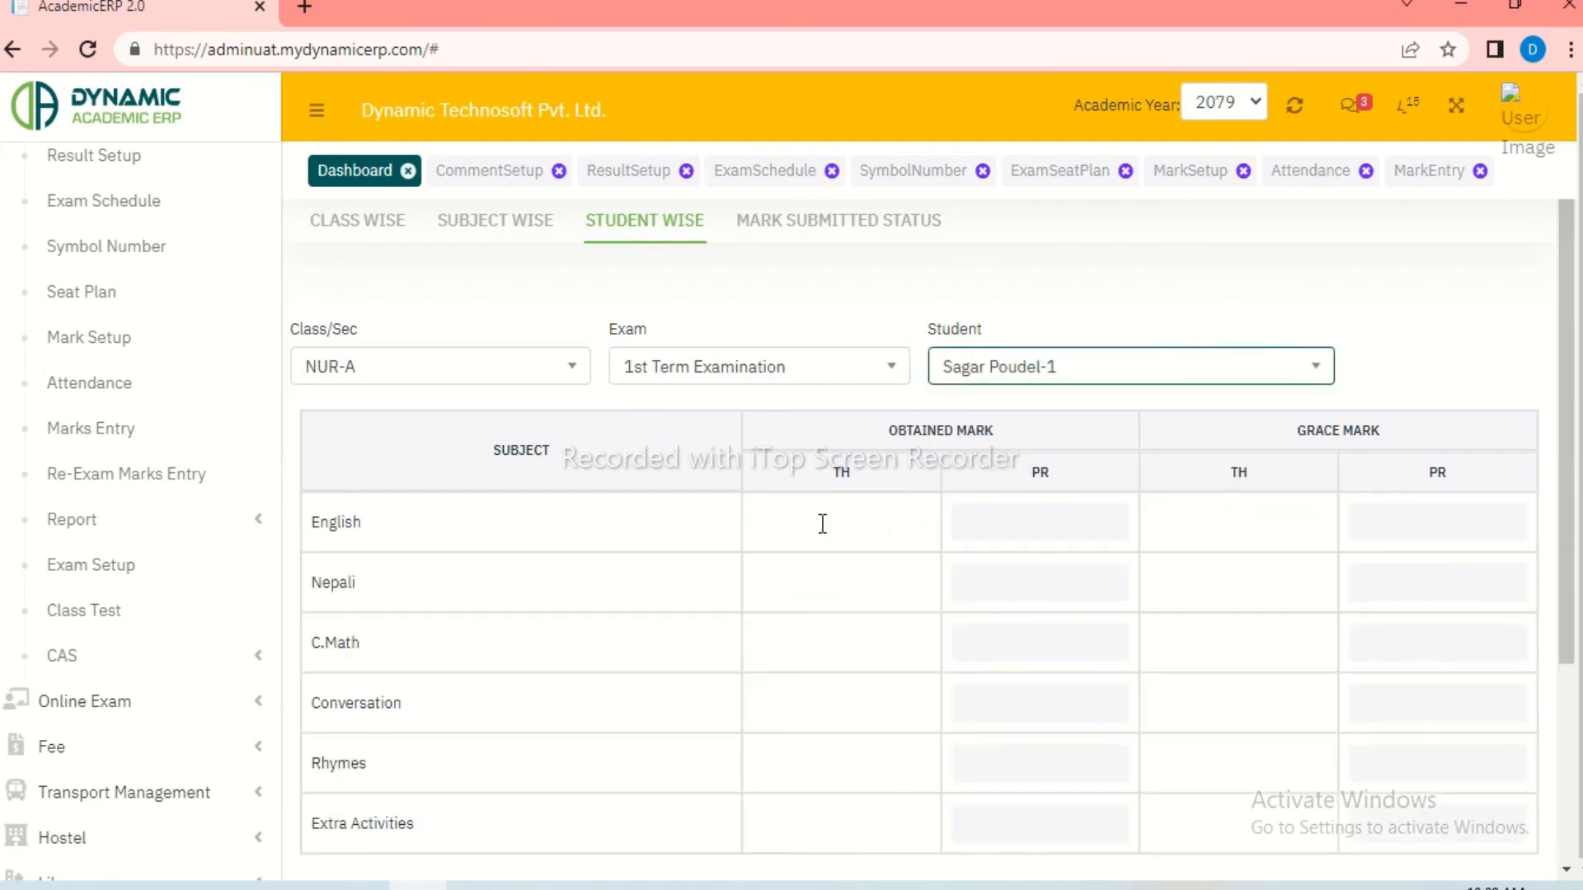
{"action": "scroll", "coordinate": [644, 573], "scroll_direction": "down", "scroll_amount": 4}
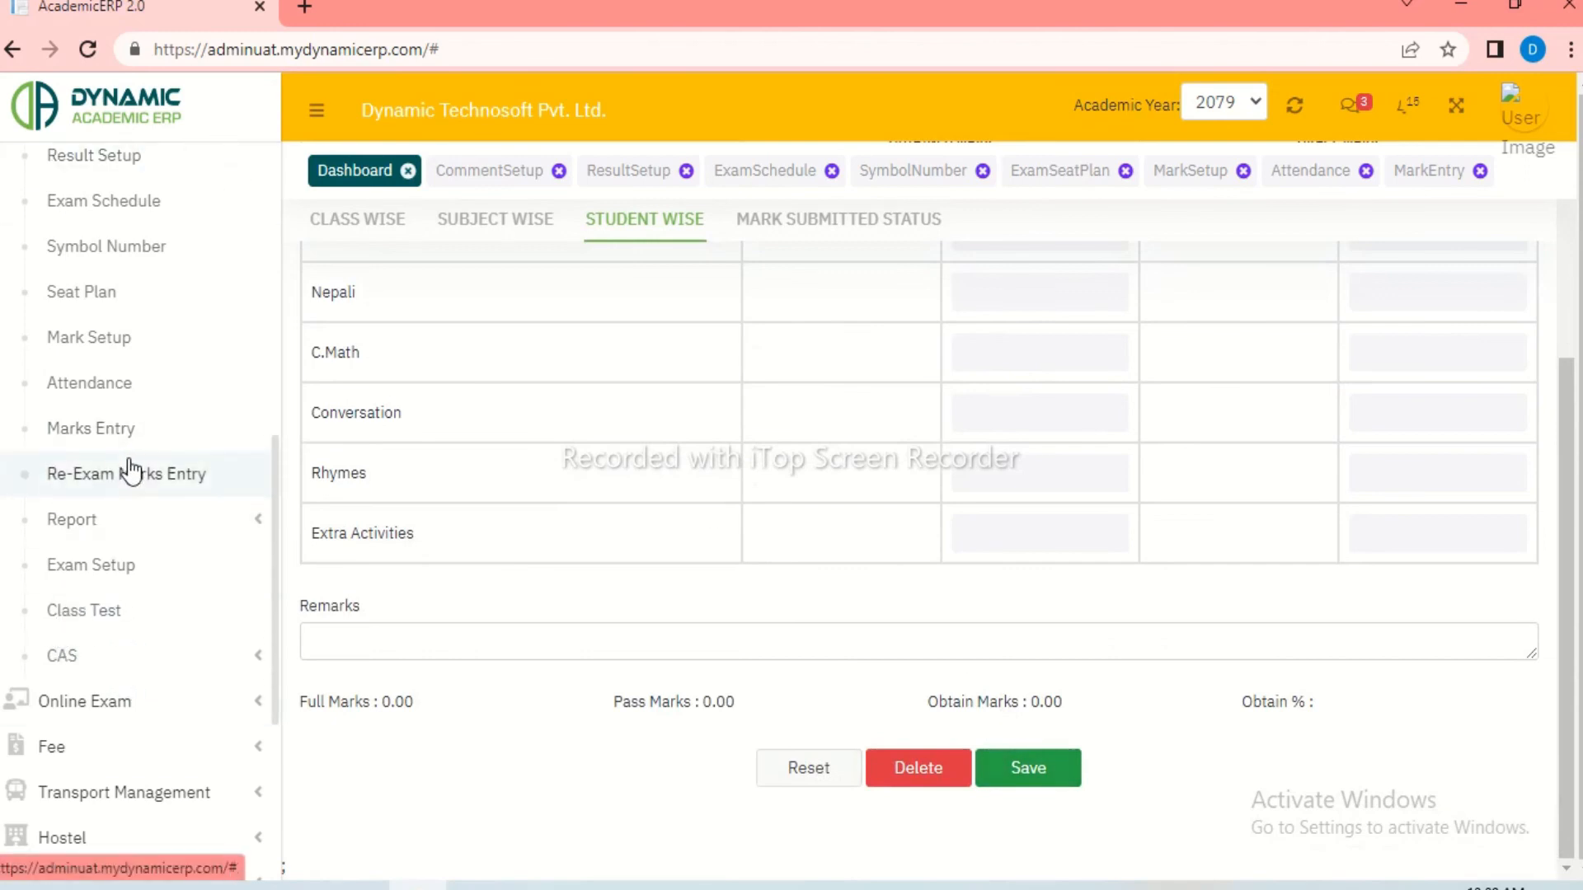
Step: Open the exam Tabulation report page and close the CommentSetup page
{"action": "scroll", "coordinate": [128, 472], "scroll_direction": "down", "scroll_amount": 1}
{"action": "left_click", "coordinate": [94, 410]}
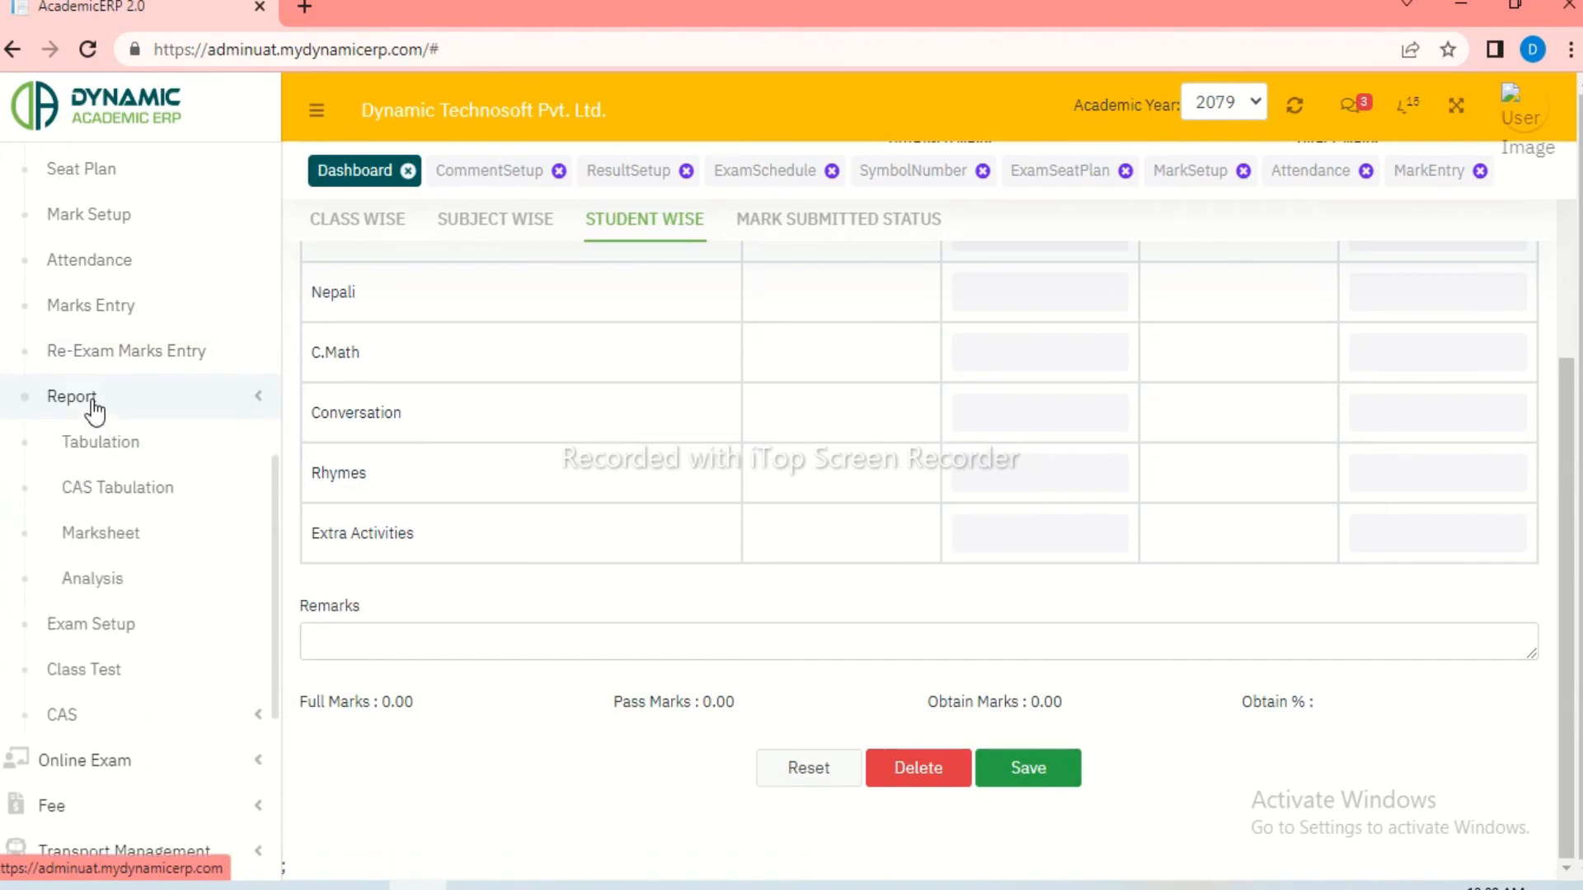
{"action": "left_click", "coordinate": [122, 444]}
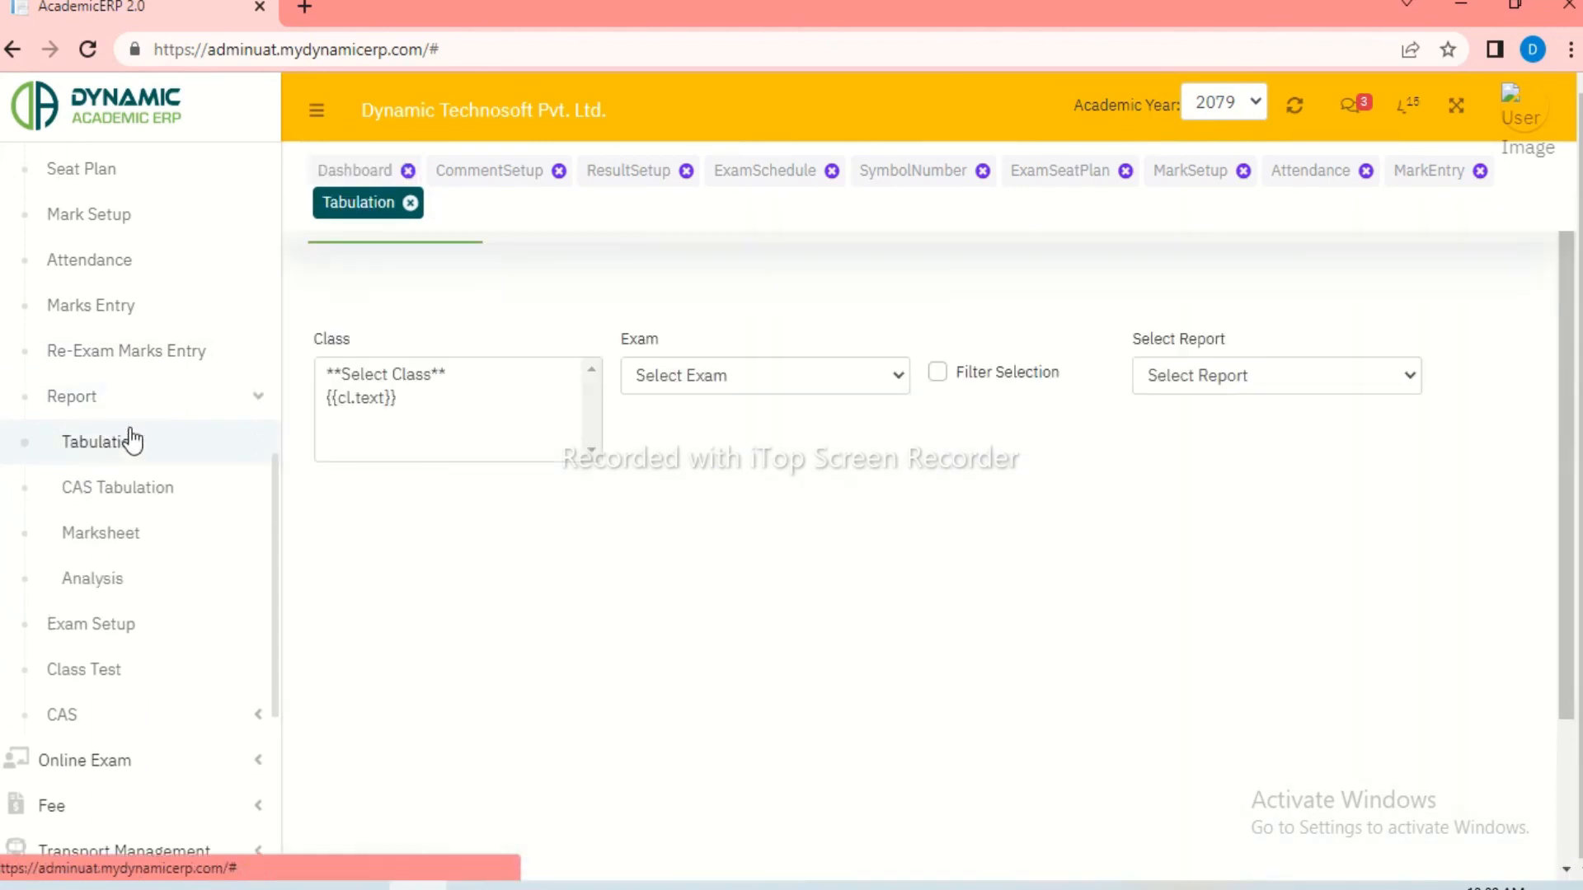
{"action": "left_click", "coordinate": [559, 173]}
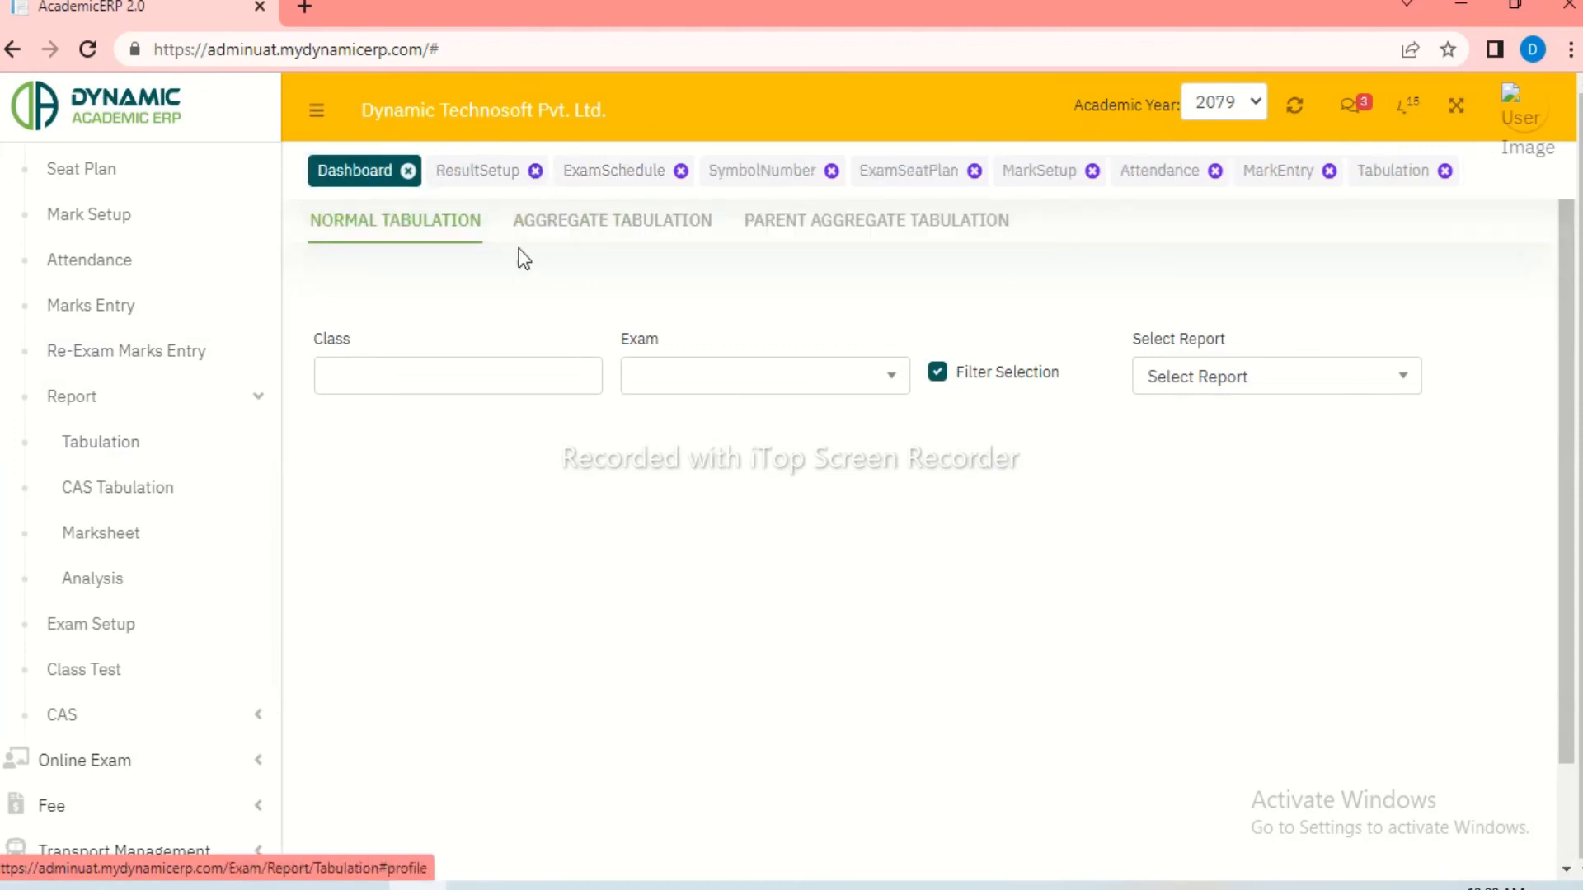
Step: Generate the normal tabulation of class NUR-A for the 1st Term Examination as a Grading report, and switch the report to Normal
{"action": "left_click", "coordinate": [516, 381]}
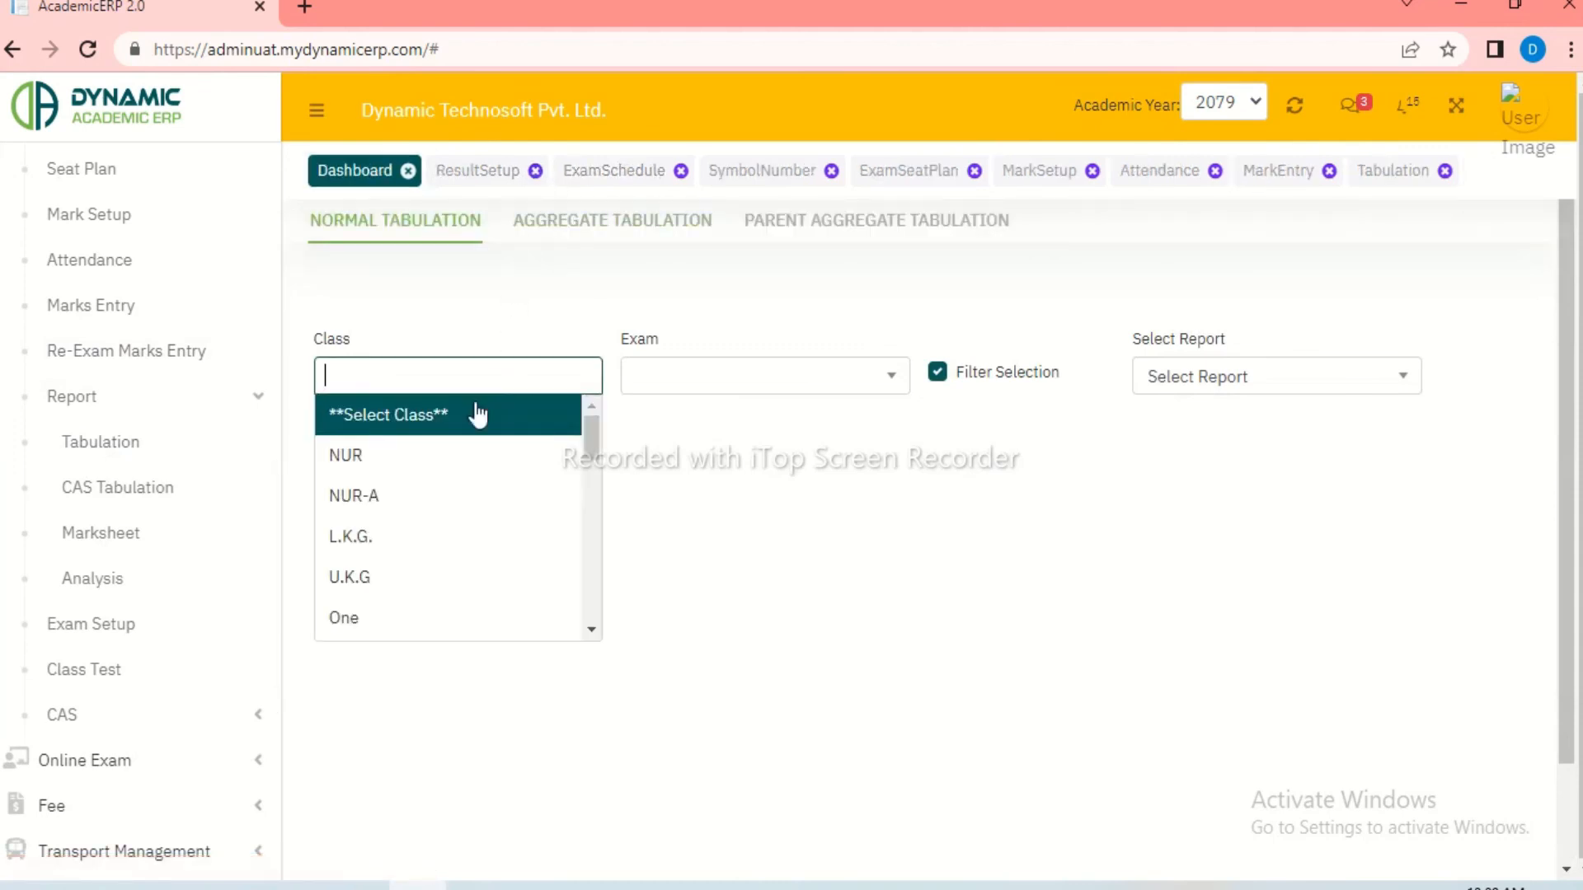
{"action": "left_click", "coordinate": [404, 497]}
{"action": "left_click", "coordinate": [760, 395]}
{"action": "left_click", "coordinate": [765, 516]}
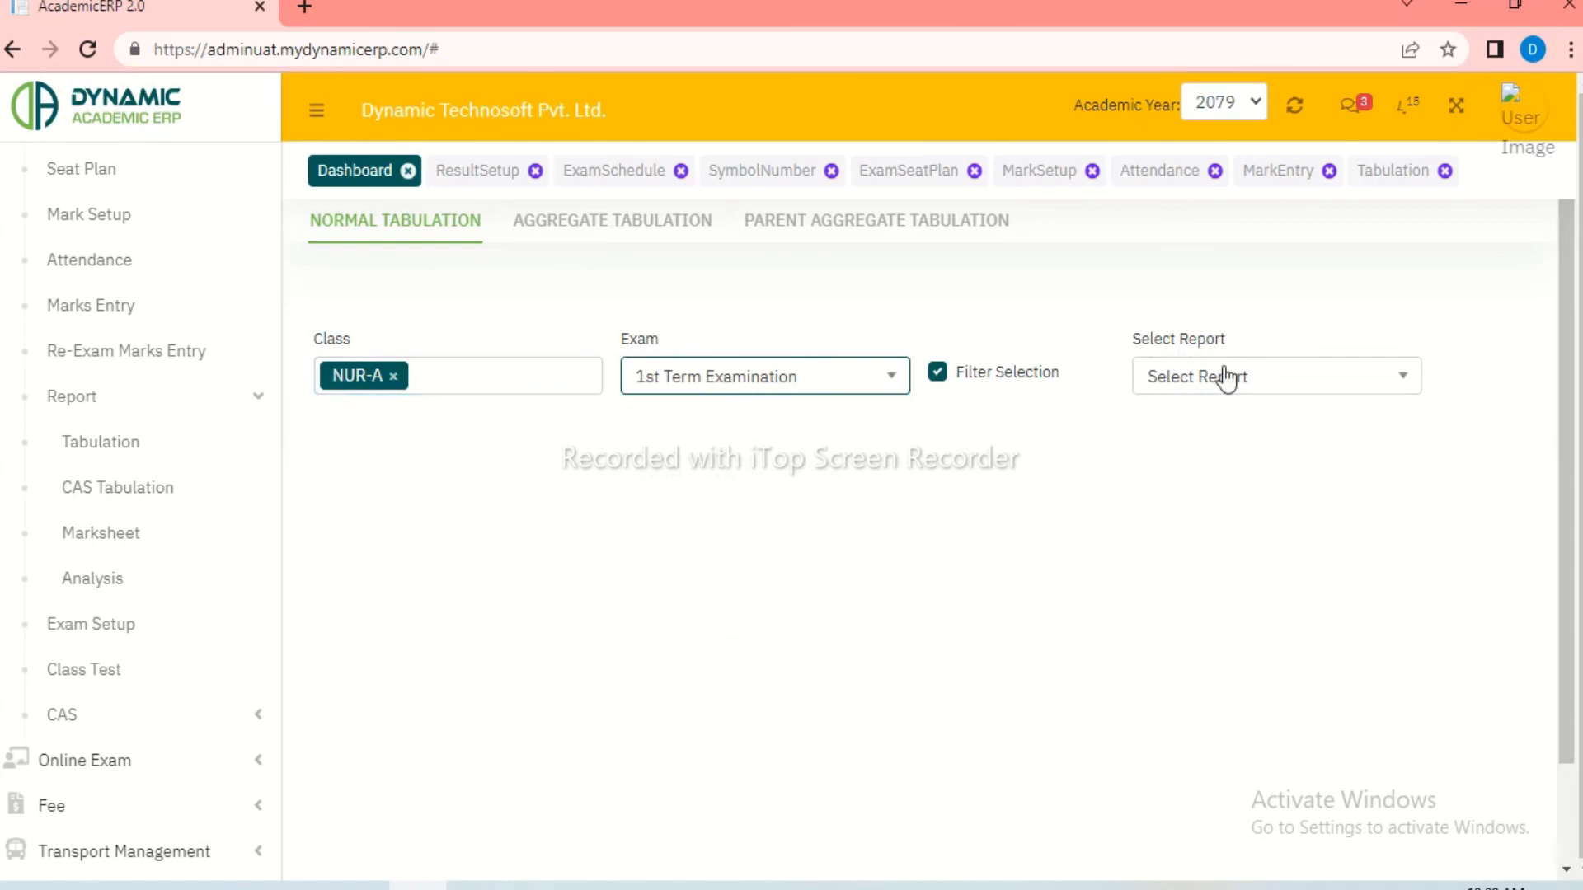
{"action": "left_click", "coordinate": [1255, 397]}
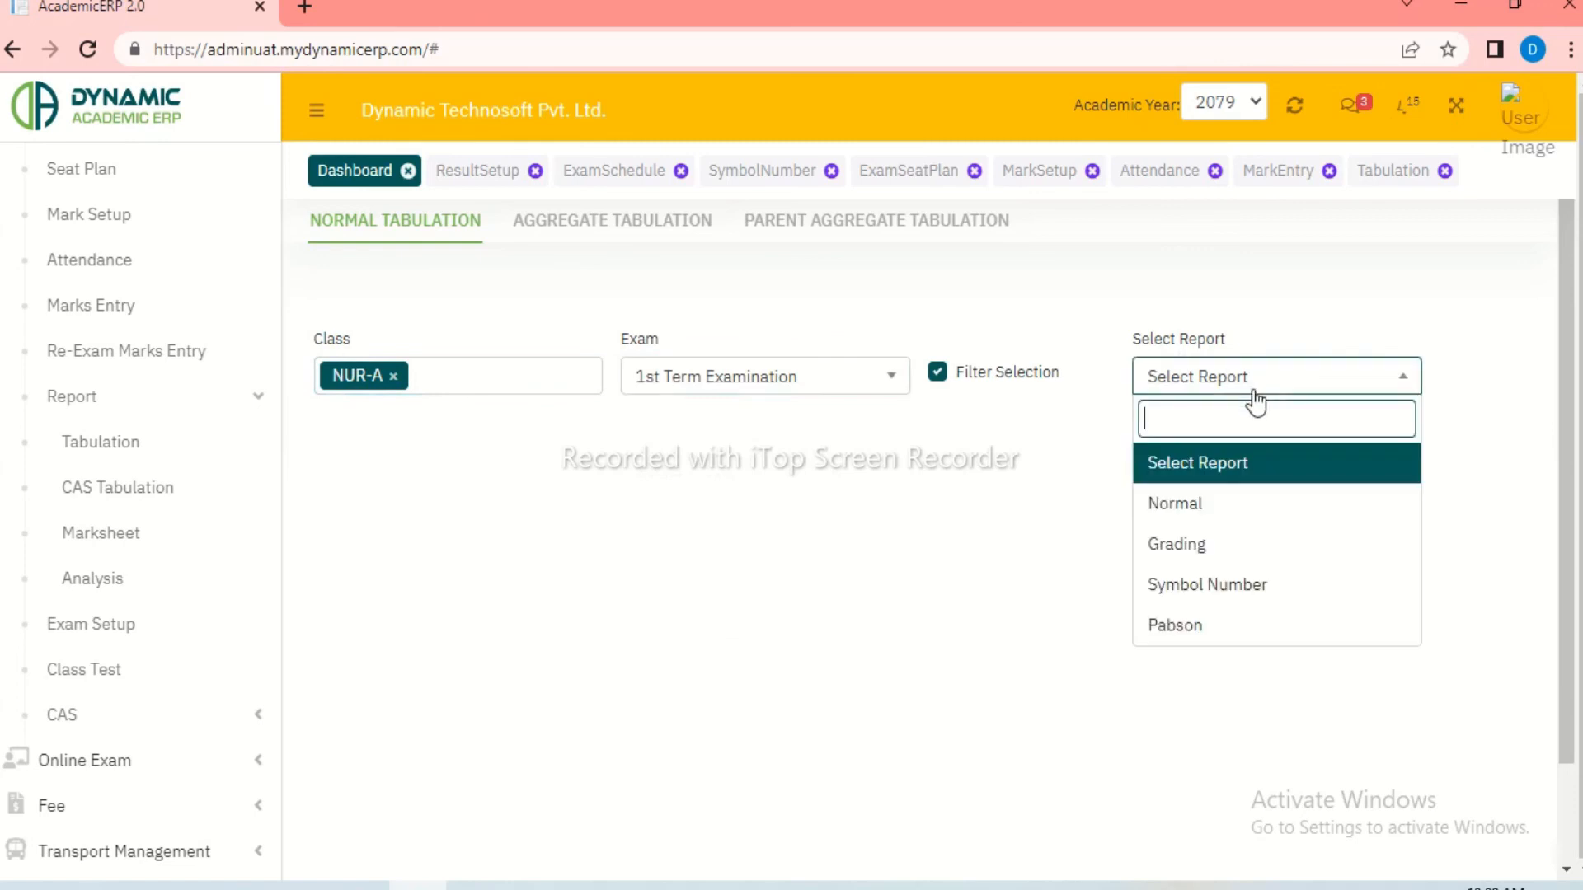
{"action": "left_click", "coordinate": [1197, 545]}
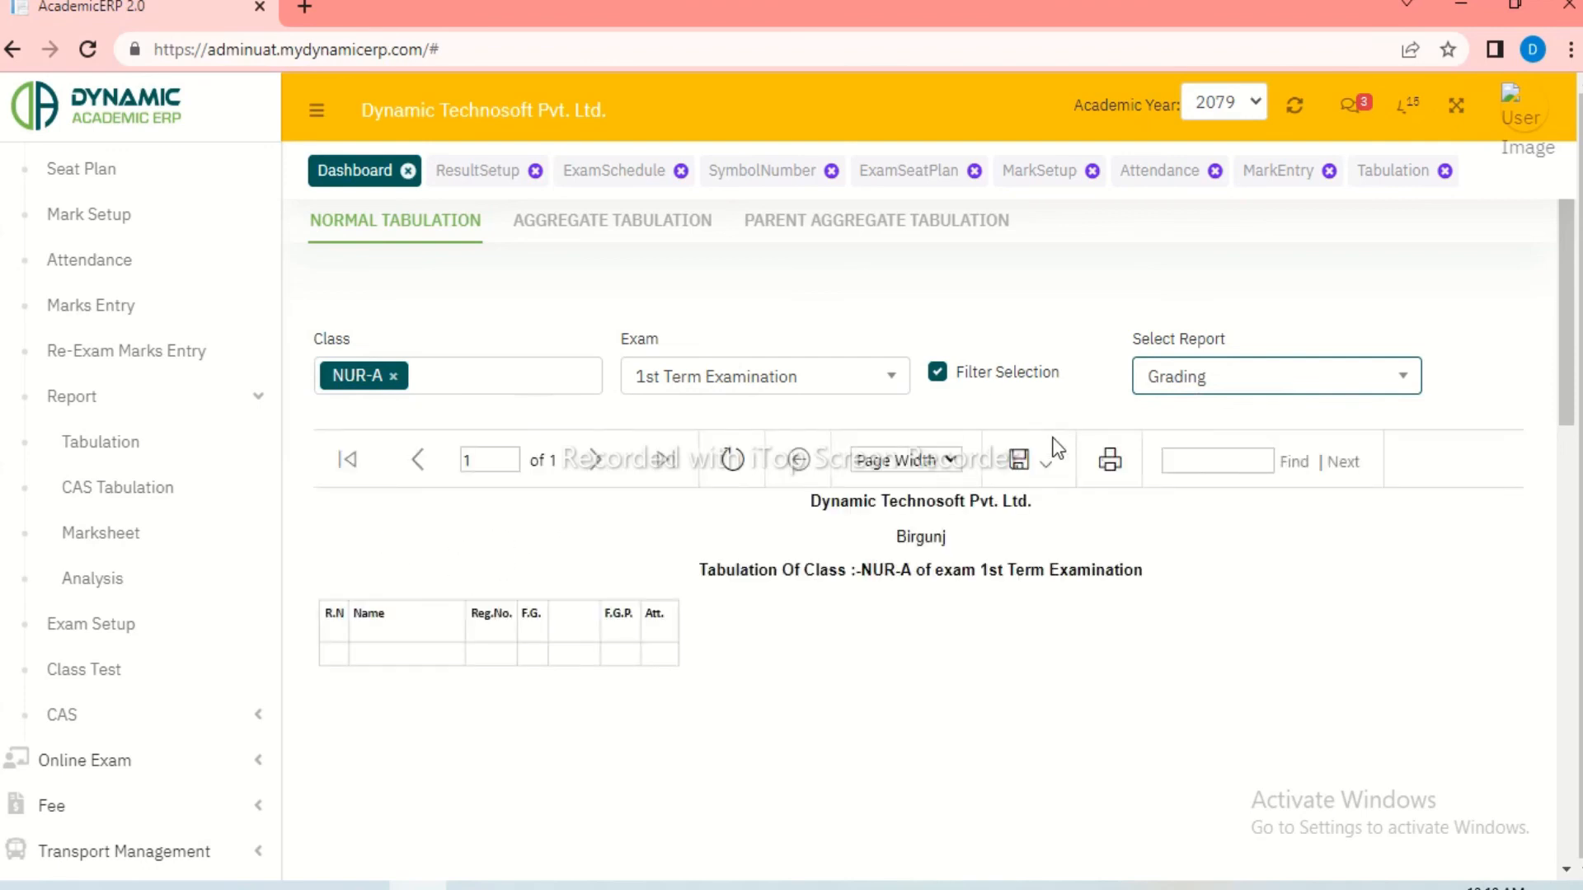
{"action": "left_click", "coordinate": [1225, 385]}
{"action": "left_click", "coordinate": [1196, 503]}
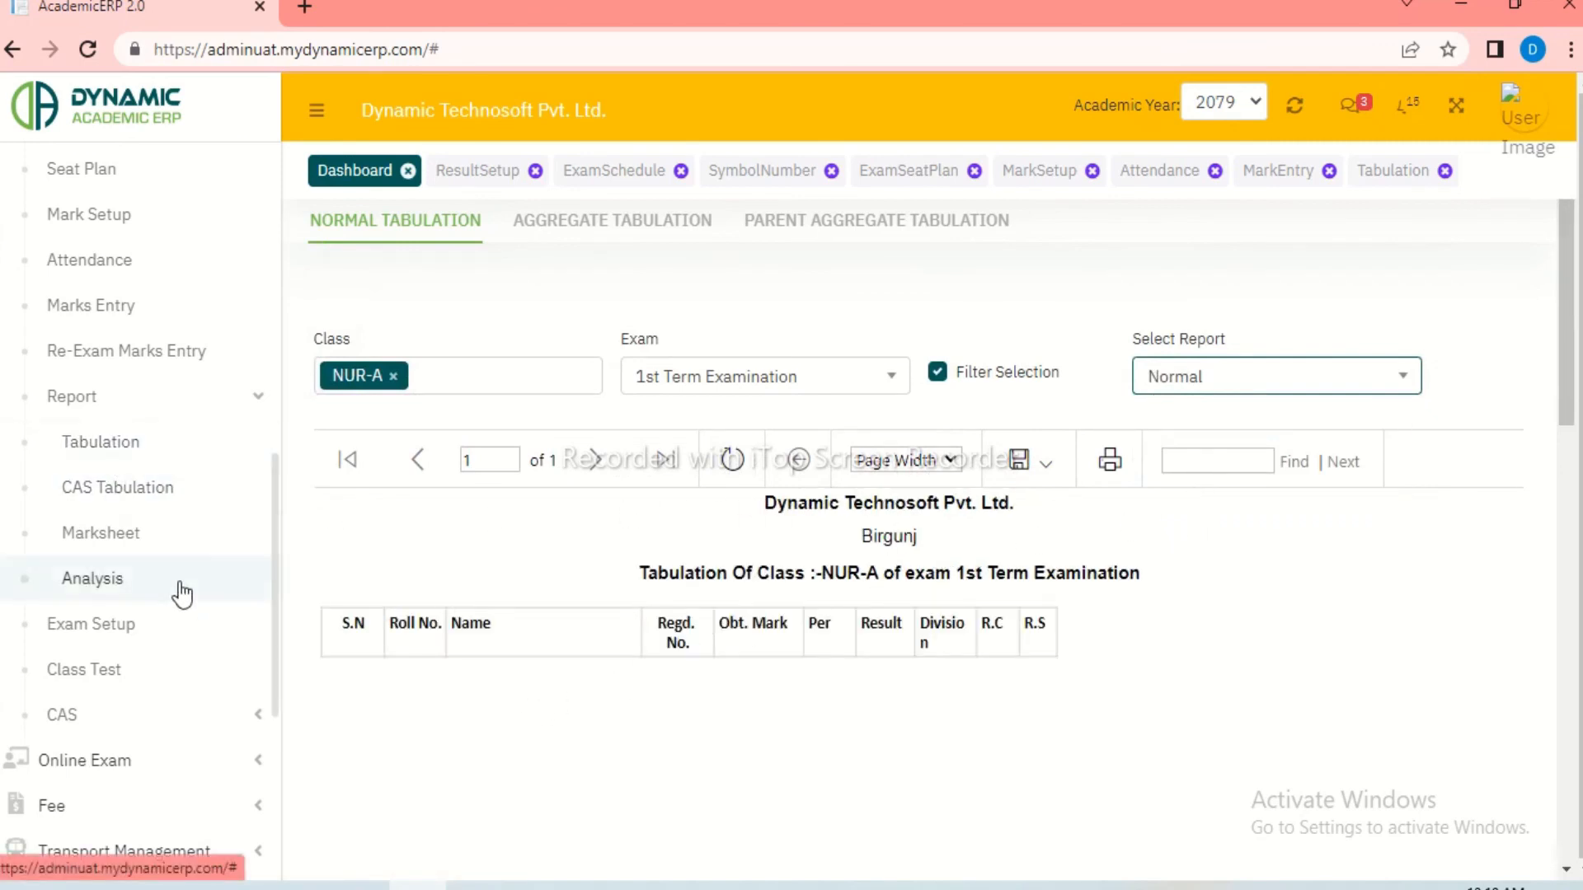
Step: Open the exam Marksheet report page and close the ResultSetup page
{"action": "scroll", "coordinate": [181, 592], "scroll_direction": "down", "scroll_amount": 3}
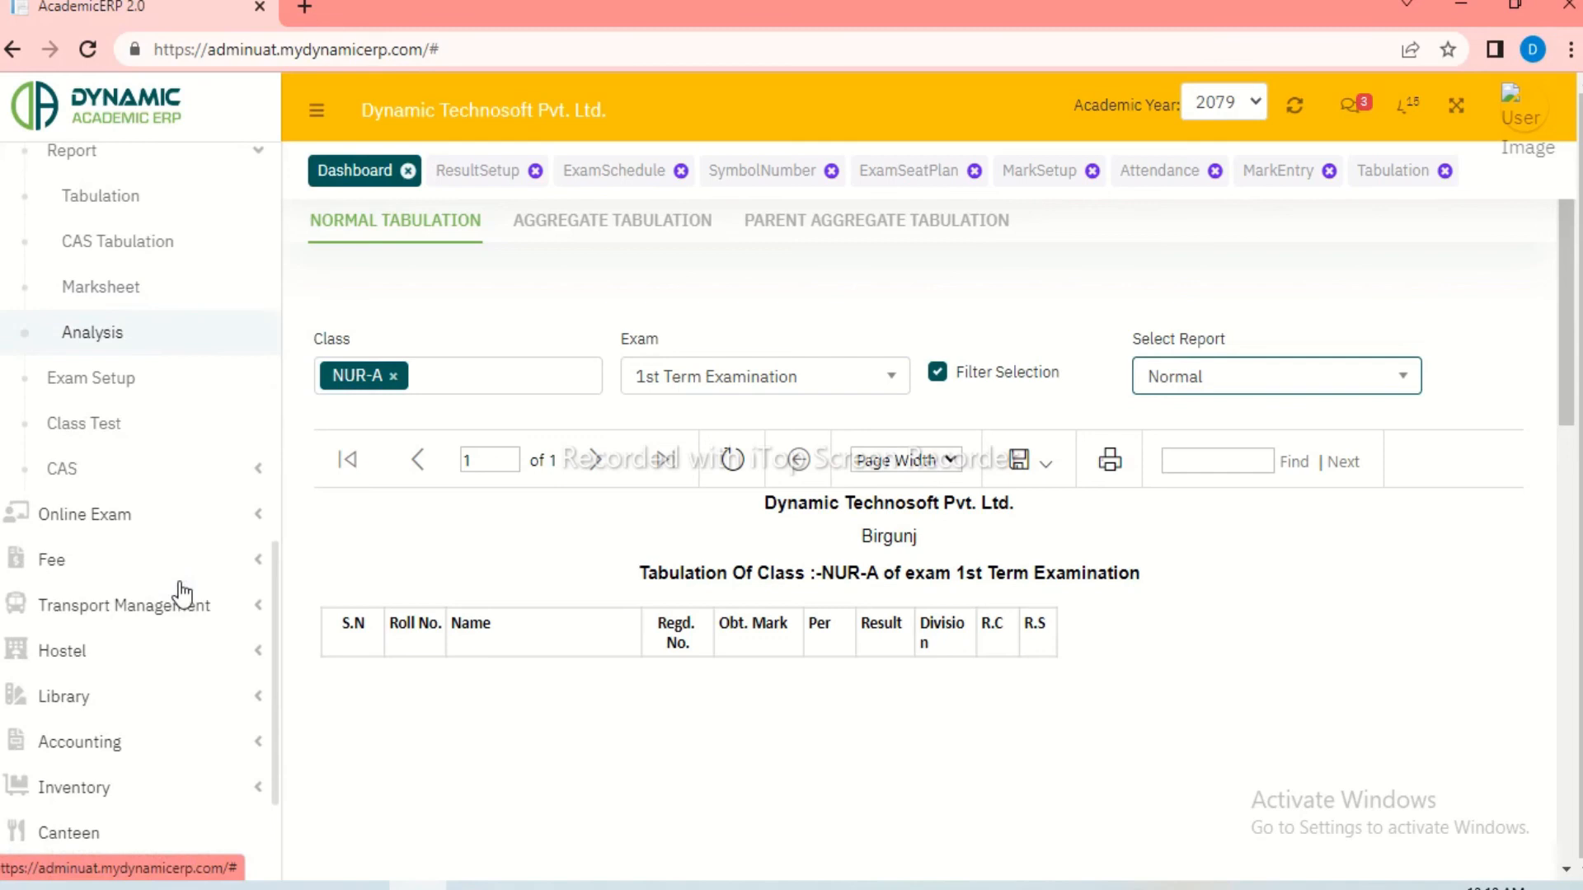
{"action": "left_click", "coordinate": [119, 298]}
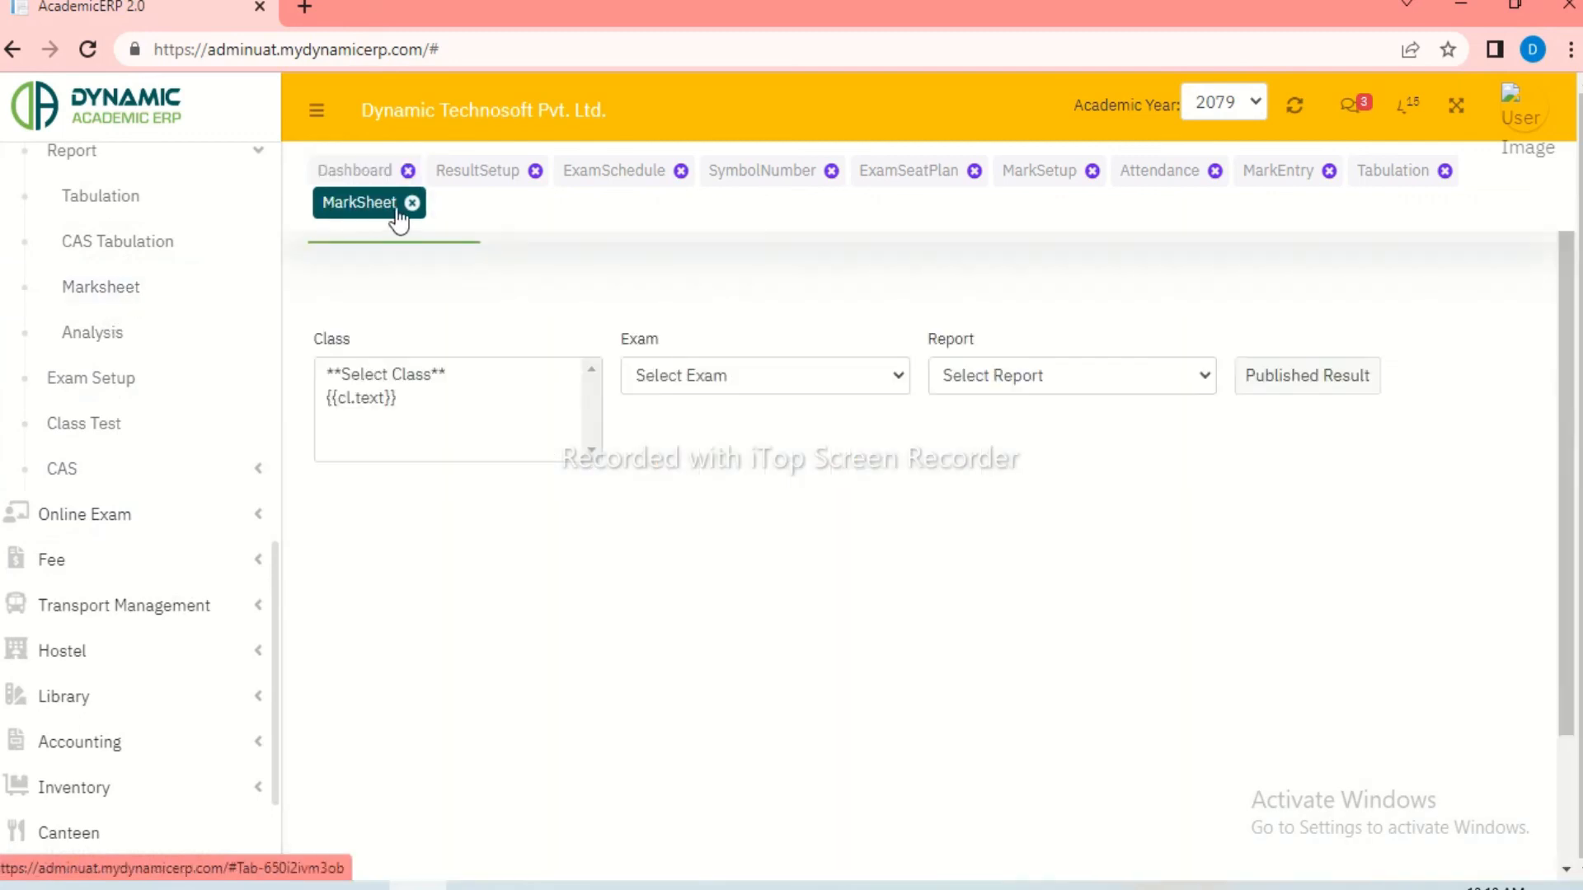
{"action": "left_click", "coordinate": [535, 171]}
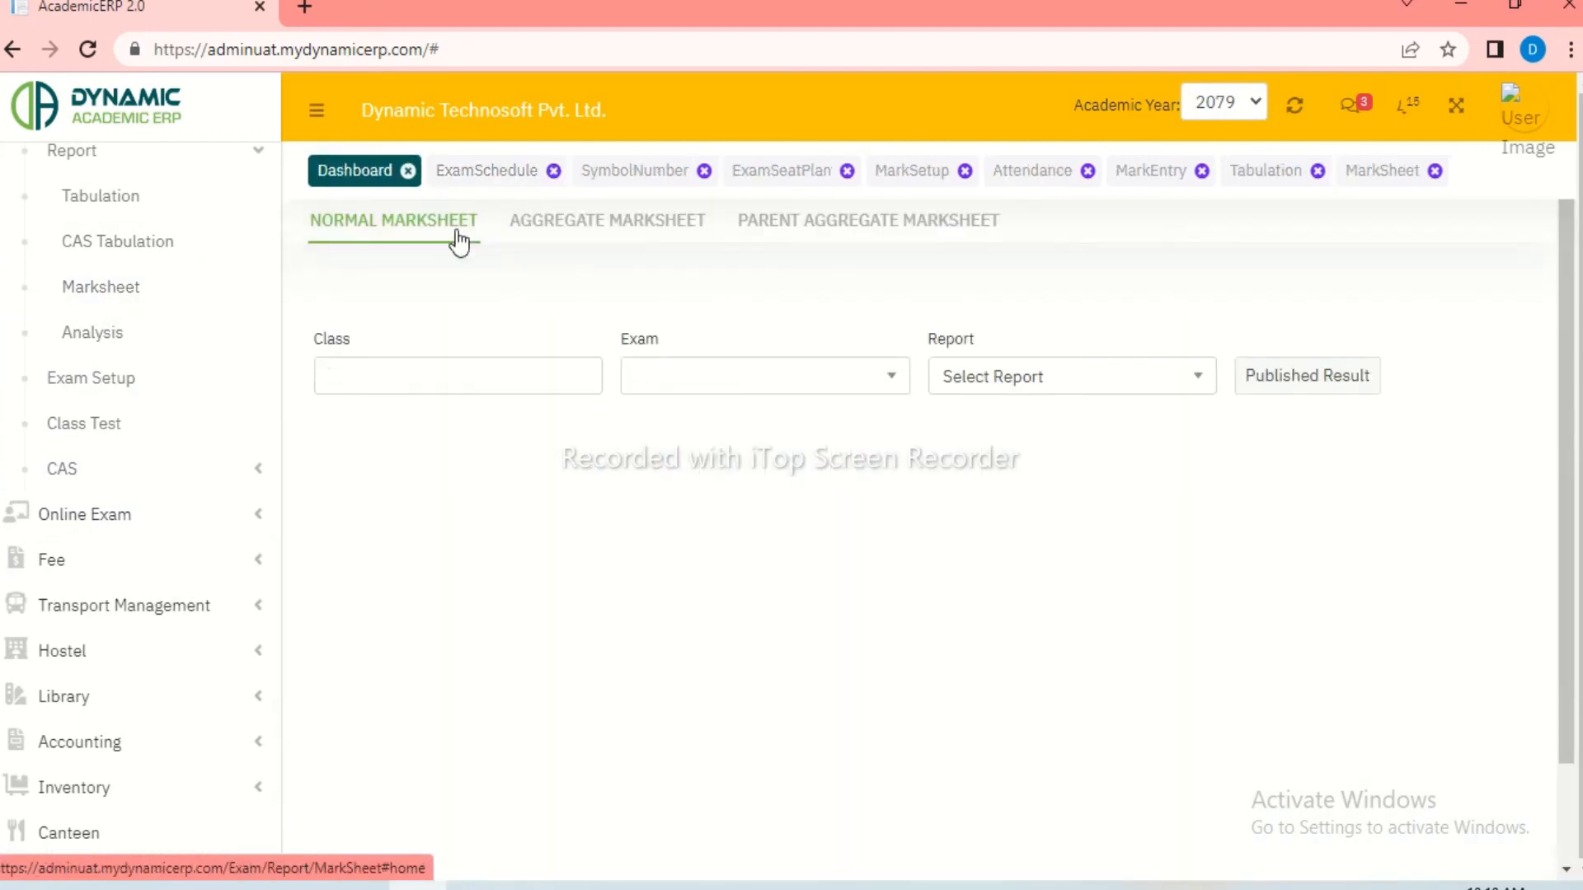
Step: Generate the normal marksheet for class NUR and the 1st Term Examination with the Newmarksheet1 report
{"action": "left_click", "coordinate": [432, 376]}
{"action": "left_click", "coordinate": [371, 459]}
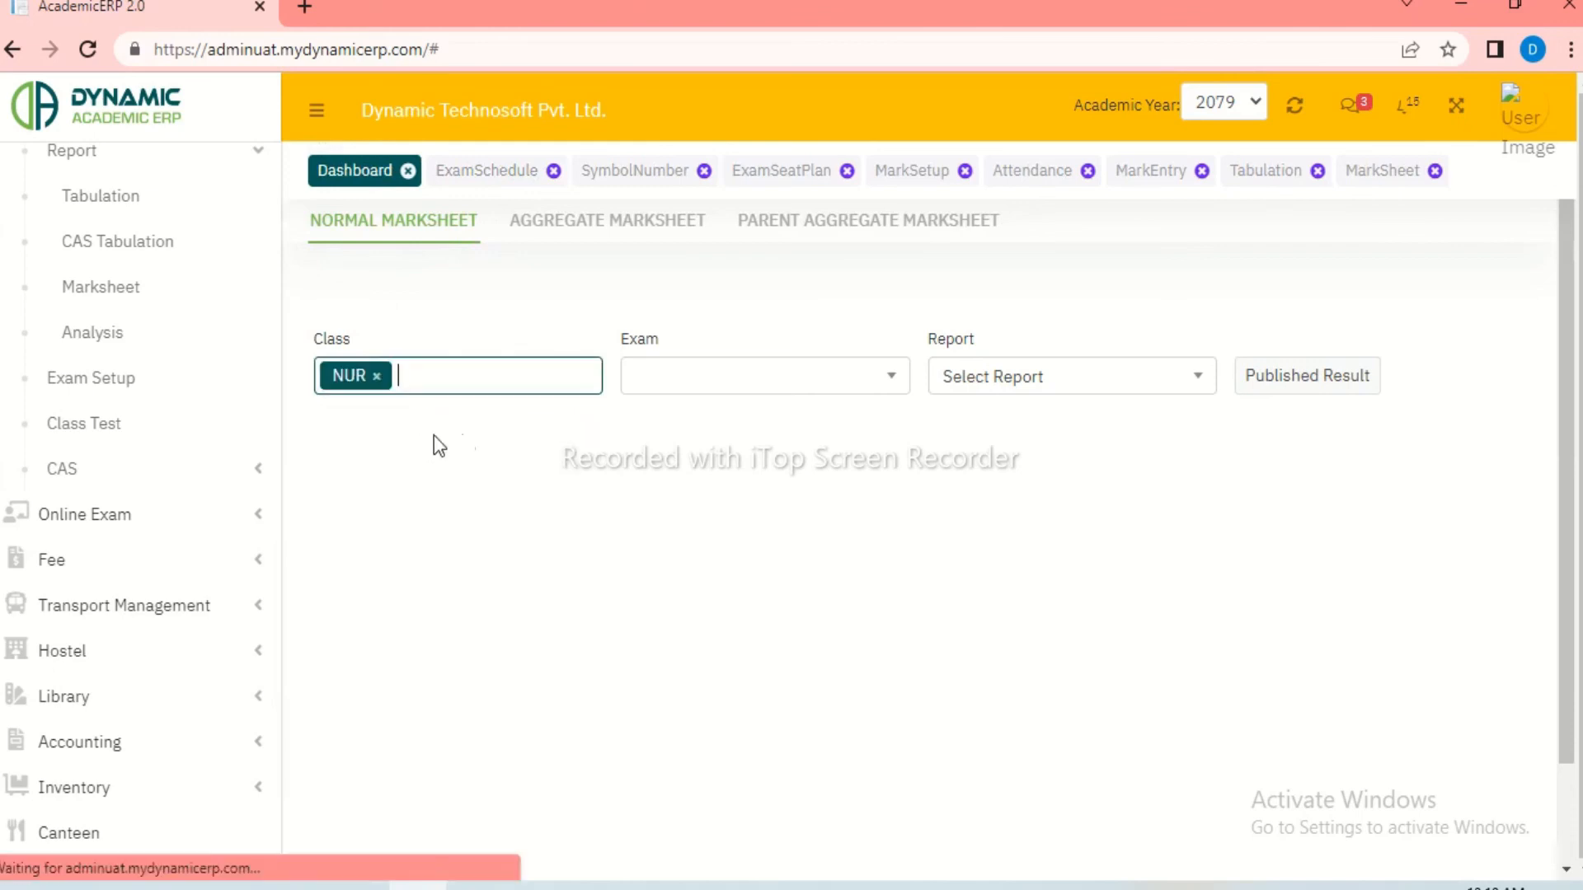
{"action": "left_click", "coordinate": [781, 394]}
{"action": "left_click", "coordinate": [725, 521]}
{"action": "left_click", "coordinate": [1094, 394]}
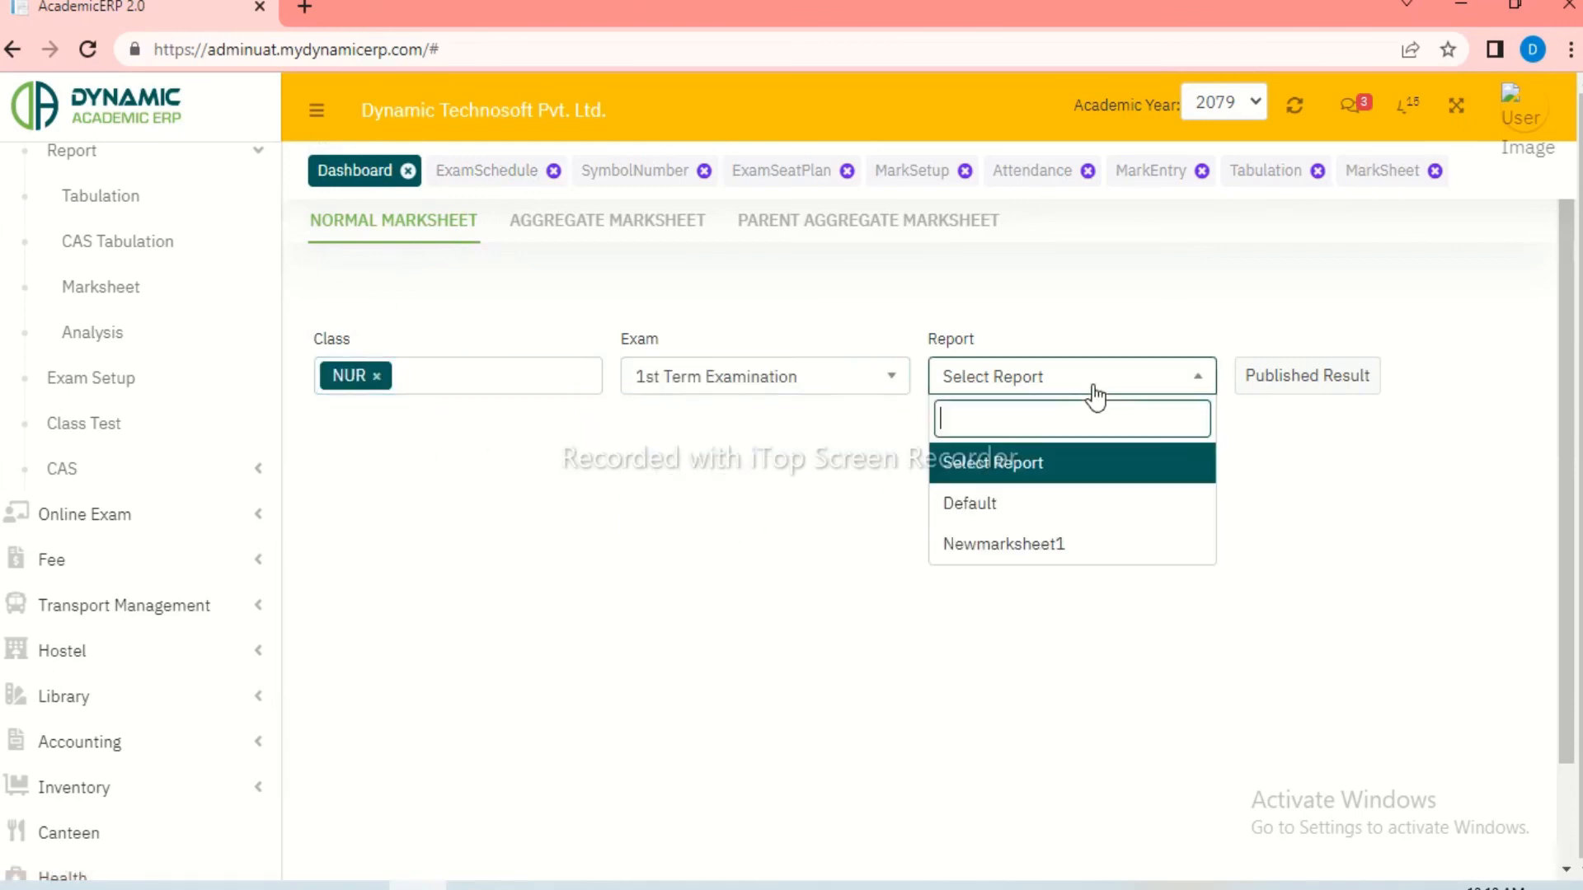
{"action": "left_click", "coordinate": [1055, 546]}
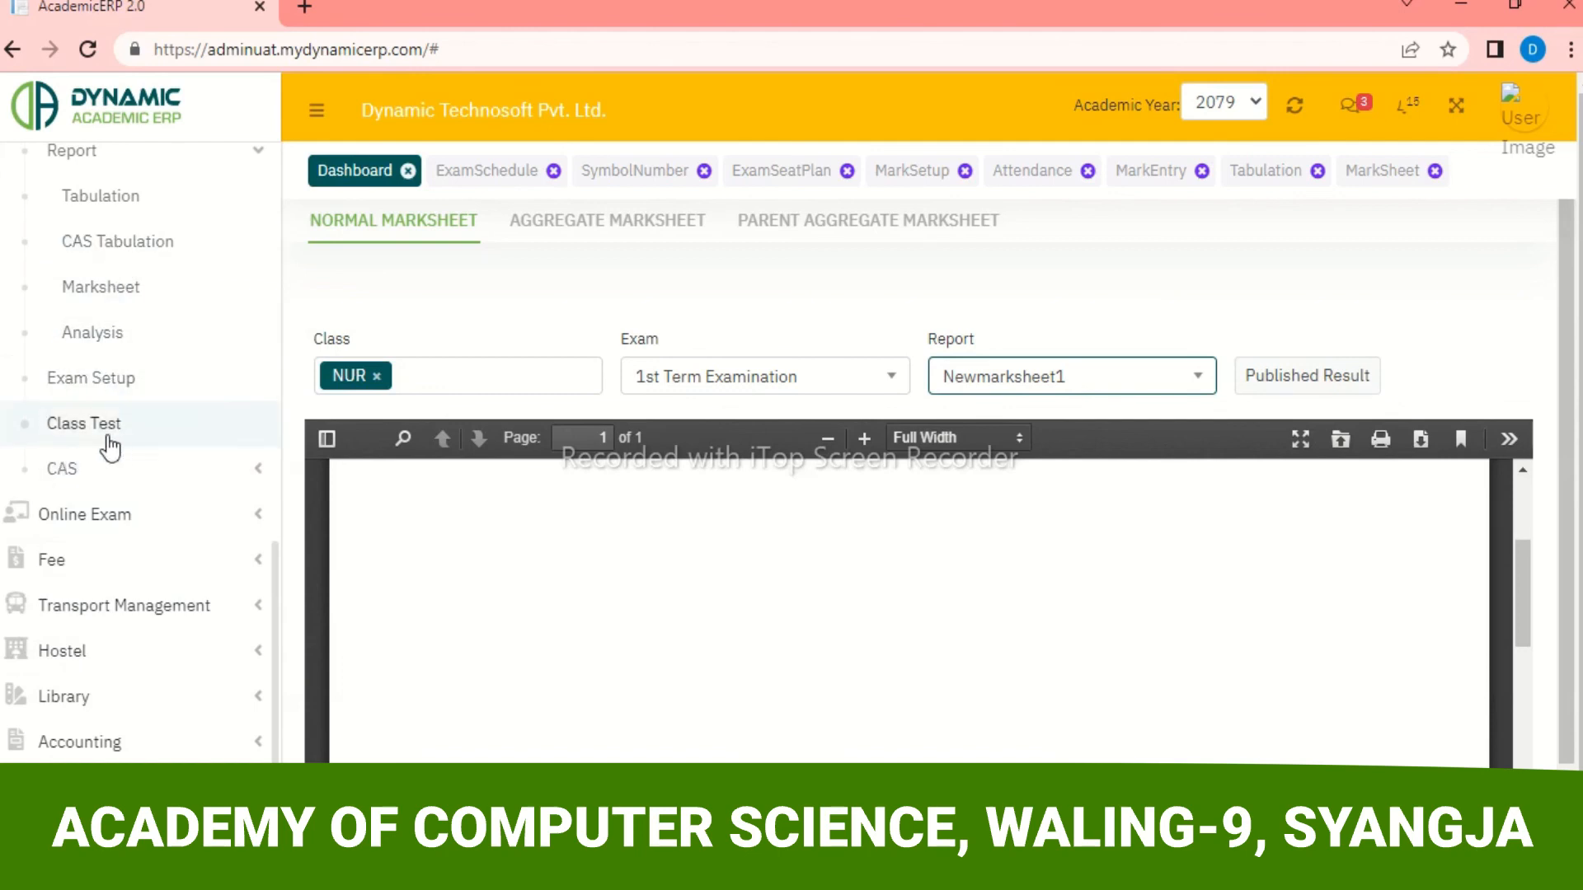
{"action": "scroll", "coordinate": [113, 463], "scroll_direction": "up", "scroll_amount": 2}
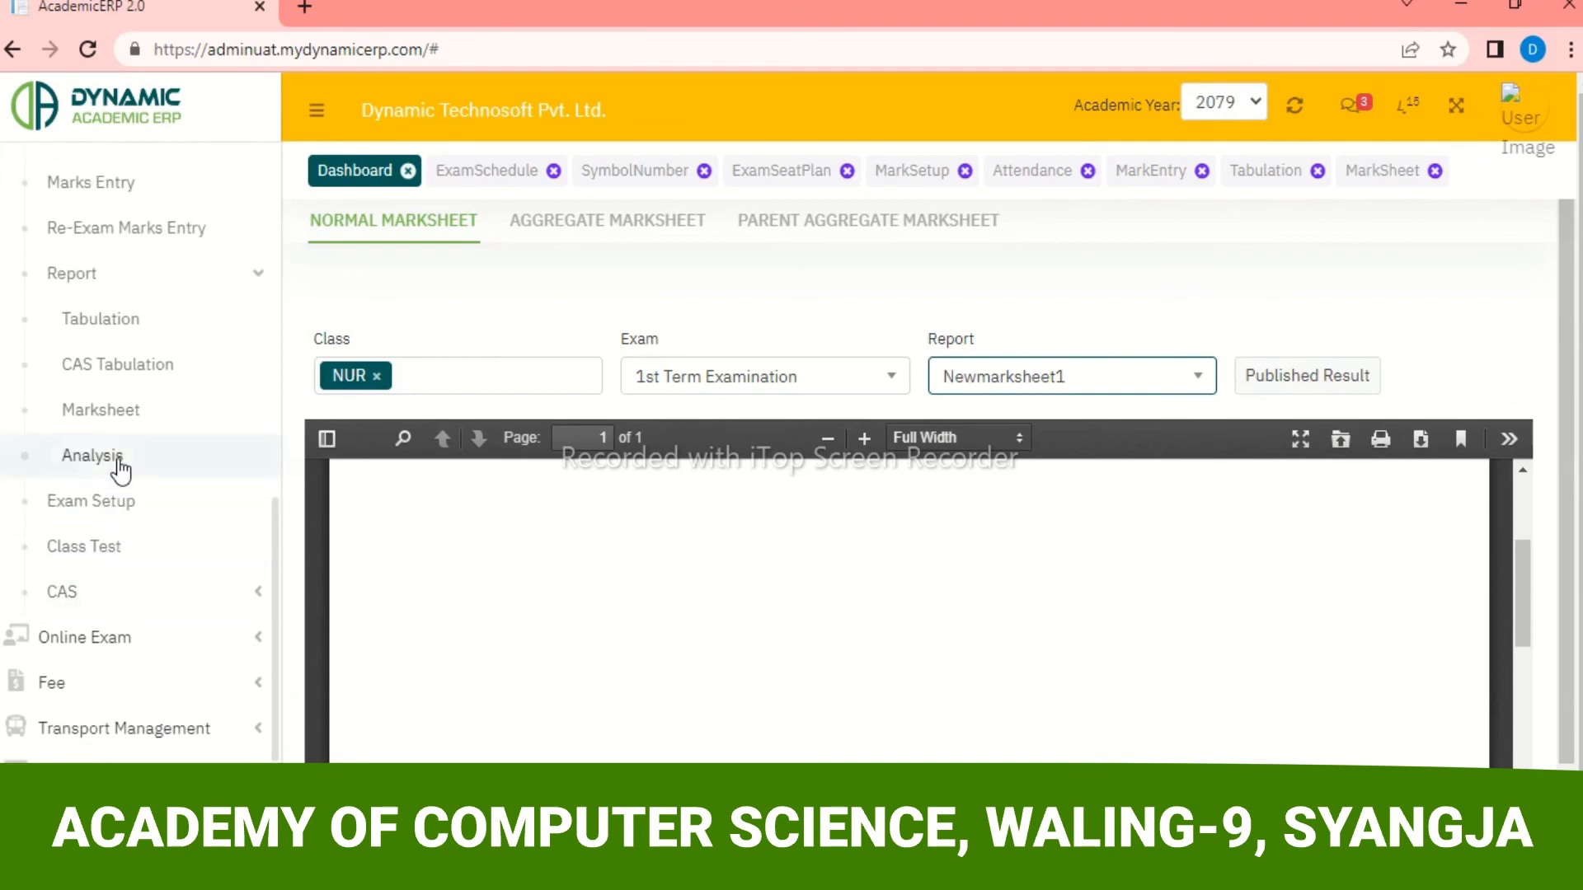
{"action": "scroll", "coordinate": [120, 460], "scroll_direction": "up", "scroll_amount": 2}
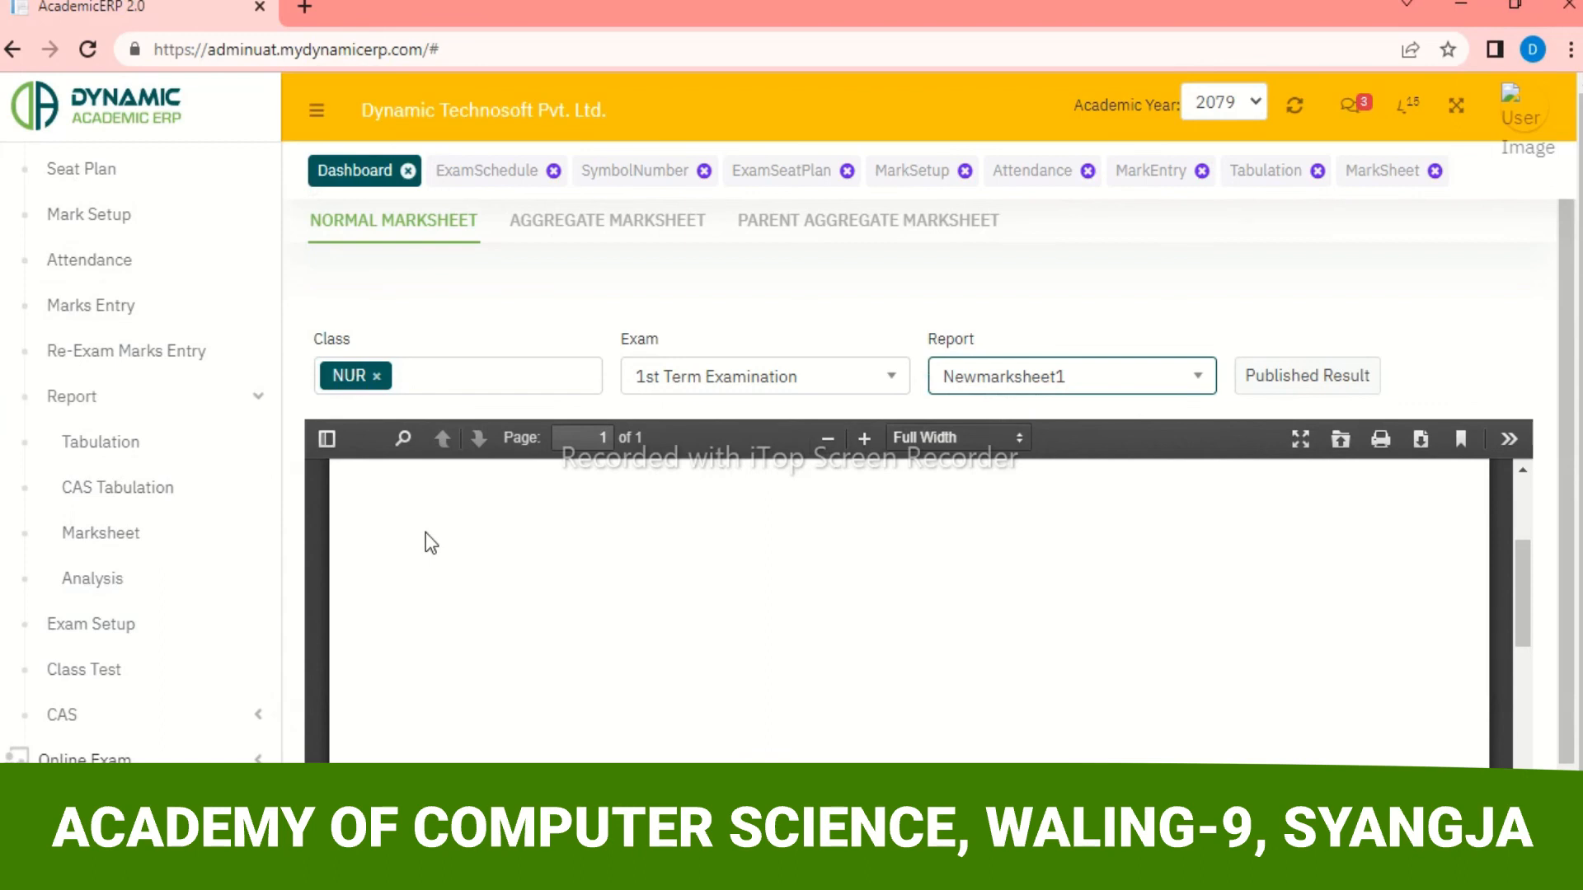
{"action": "scroll", "coordinate": [136, 398], "scroll_direction": "down", "scroll_amount": 2}
{"action": "scroll", "coordinate": [138, 397], "scroll_direction": "up", "scroll_amount": 15}
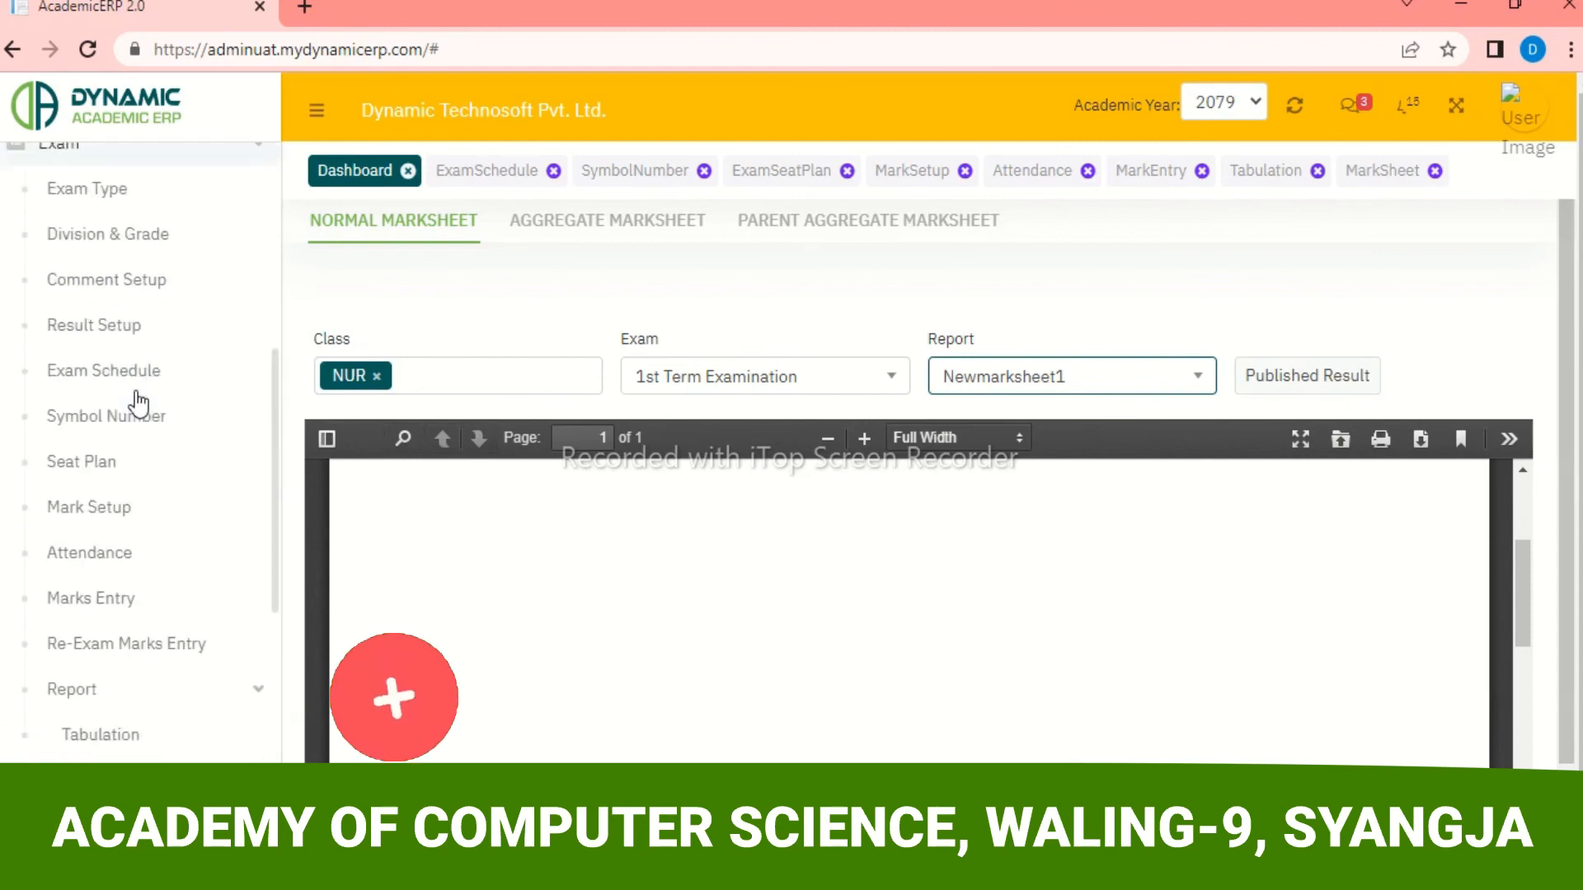
{"action": "scroll", "coordinate": [141, 631], "scroll_direction": "down", "scroll_amount": 4}
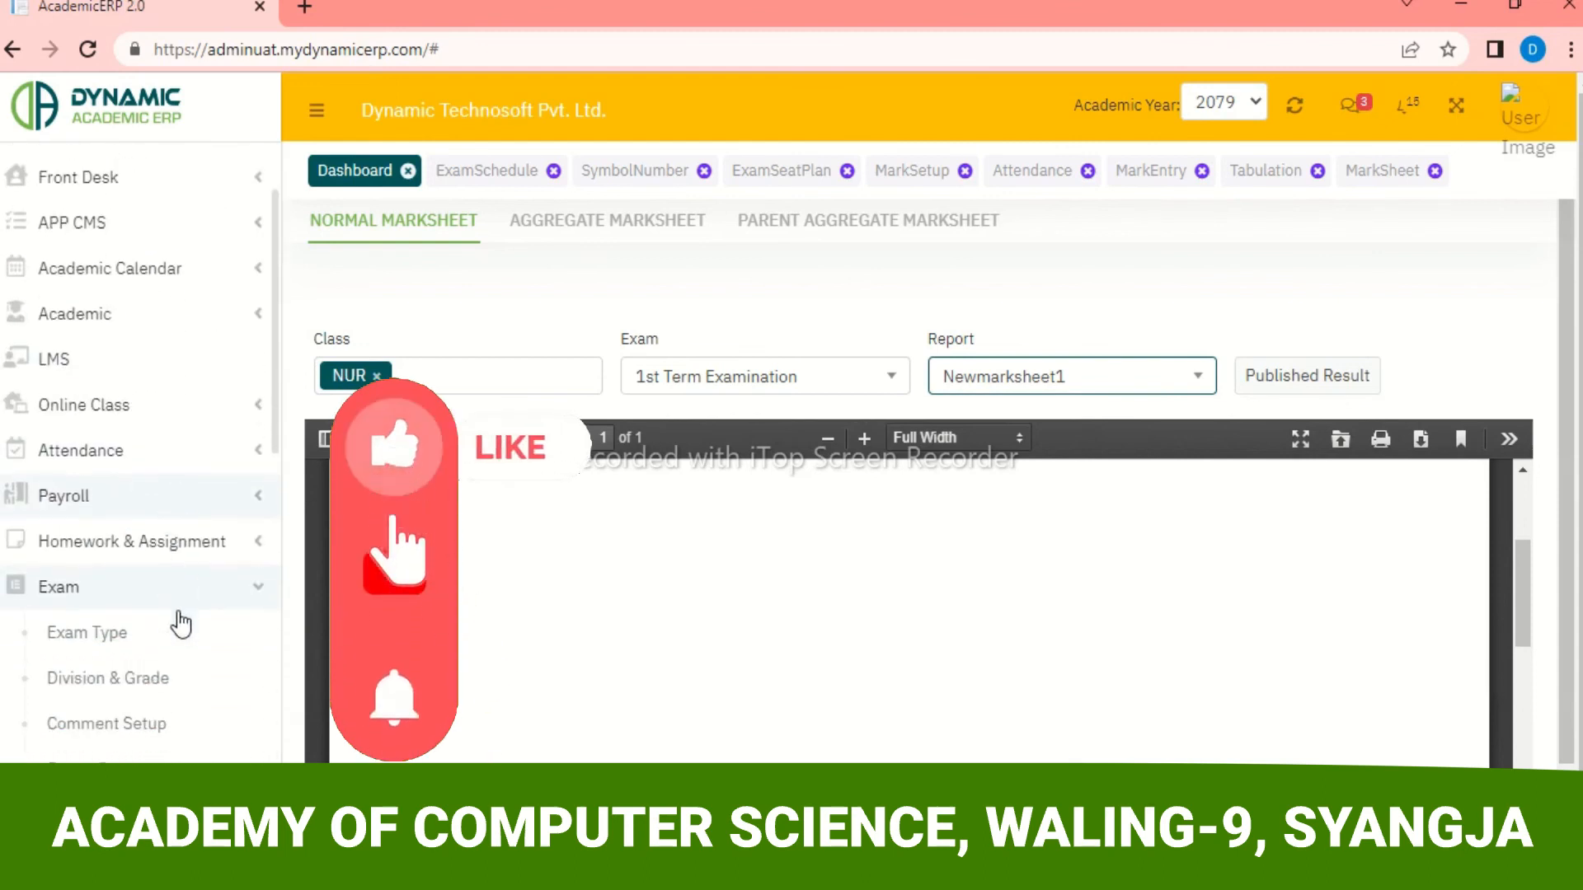